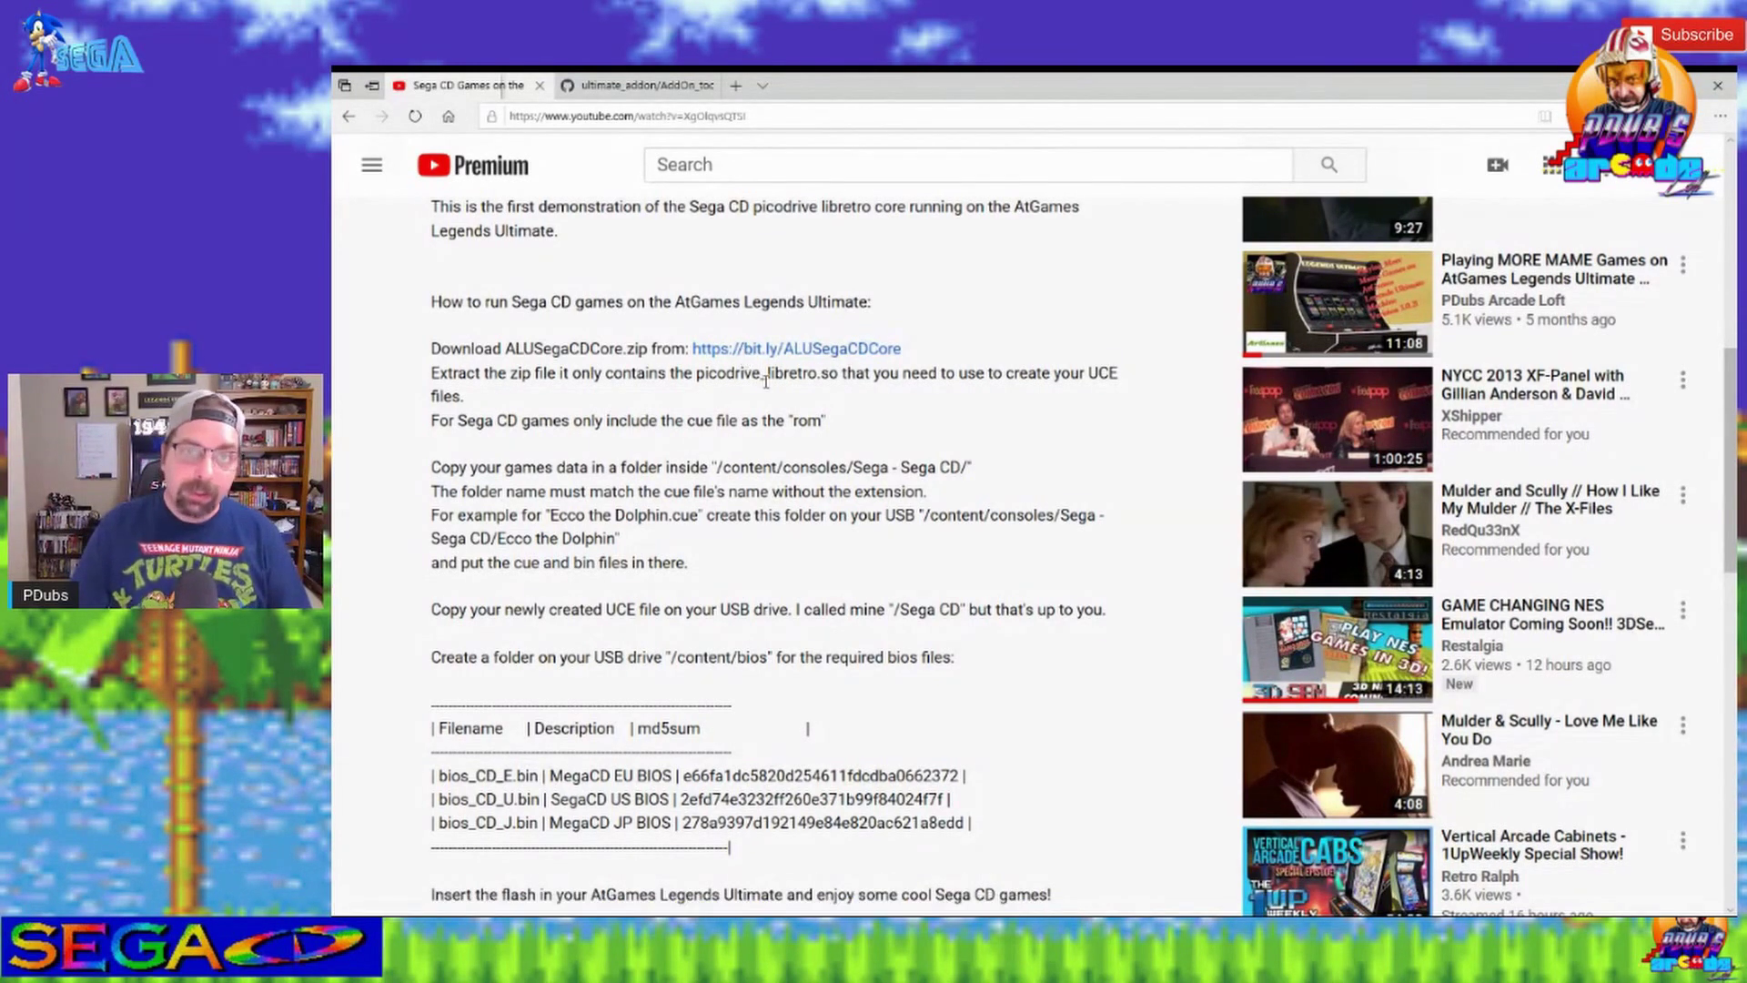
# Step: Examine the video description's Sega CD setup instructions and its table of required BIOS file names and checksums
pyautogui.scroll(-1, 761, 380)
pyautogui.moveTo(989, 719); pyautogui.dragTo(422, 667)
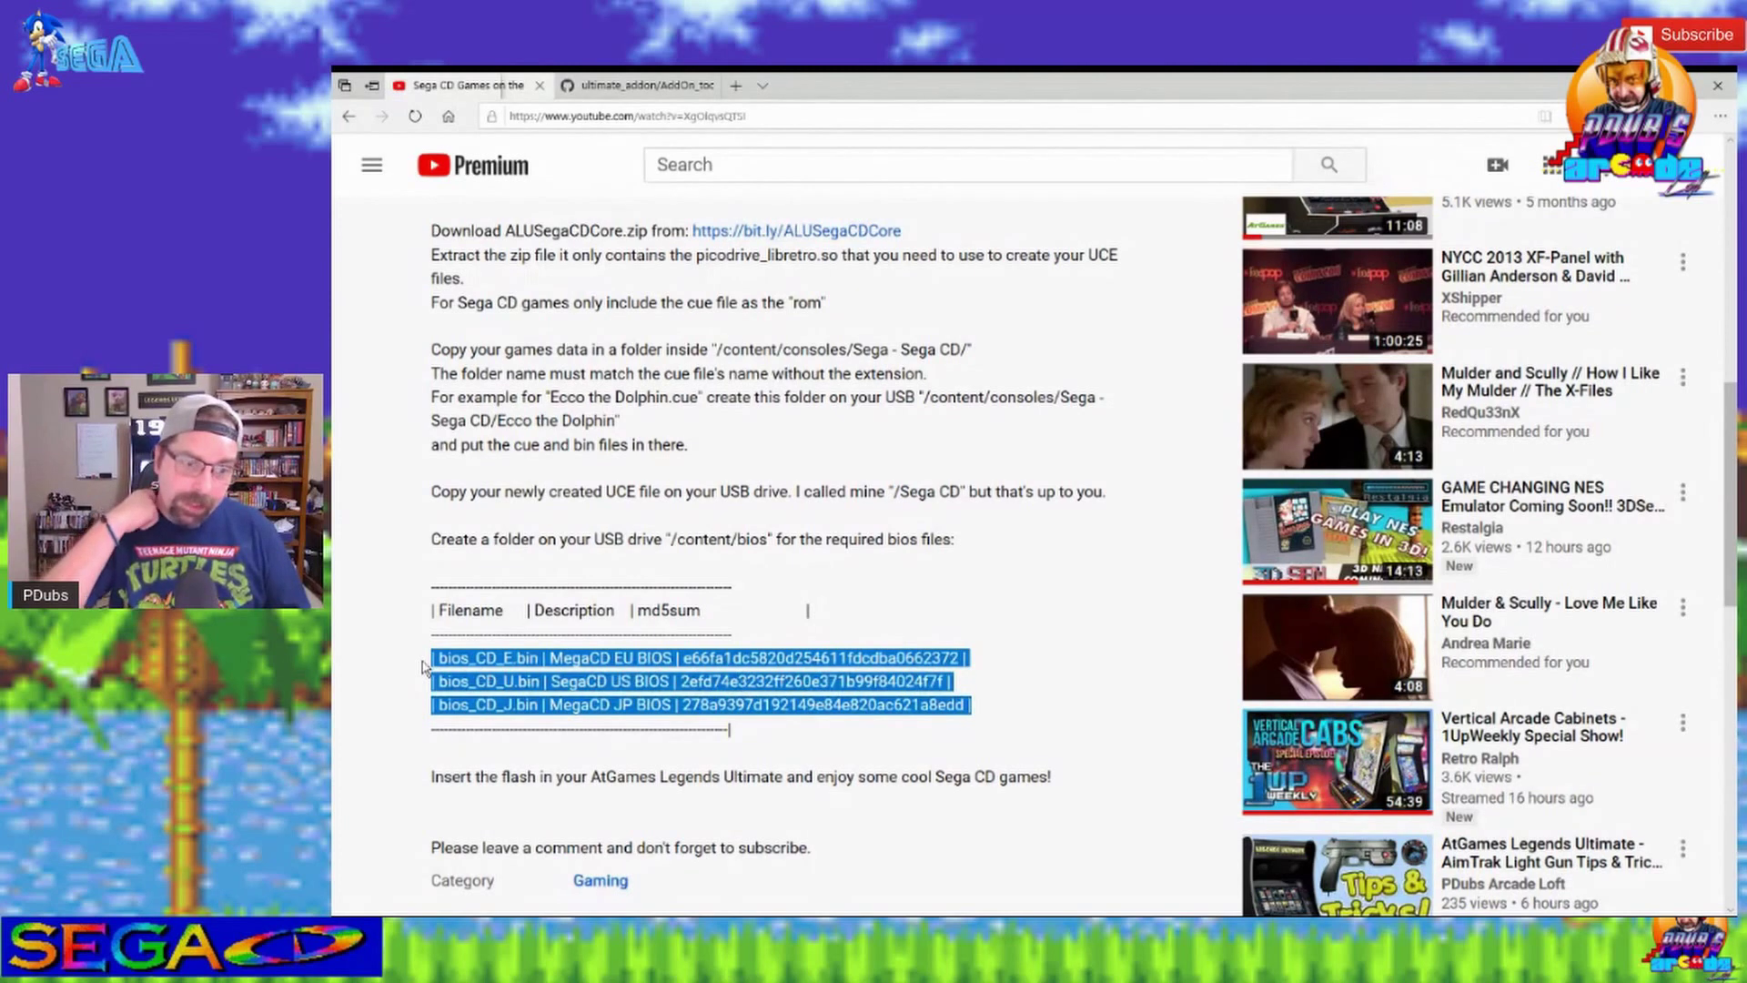
pyautogui.scroll(-1, 432, 663)
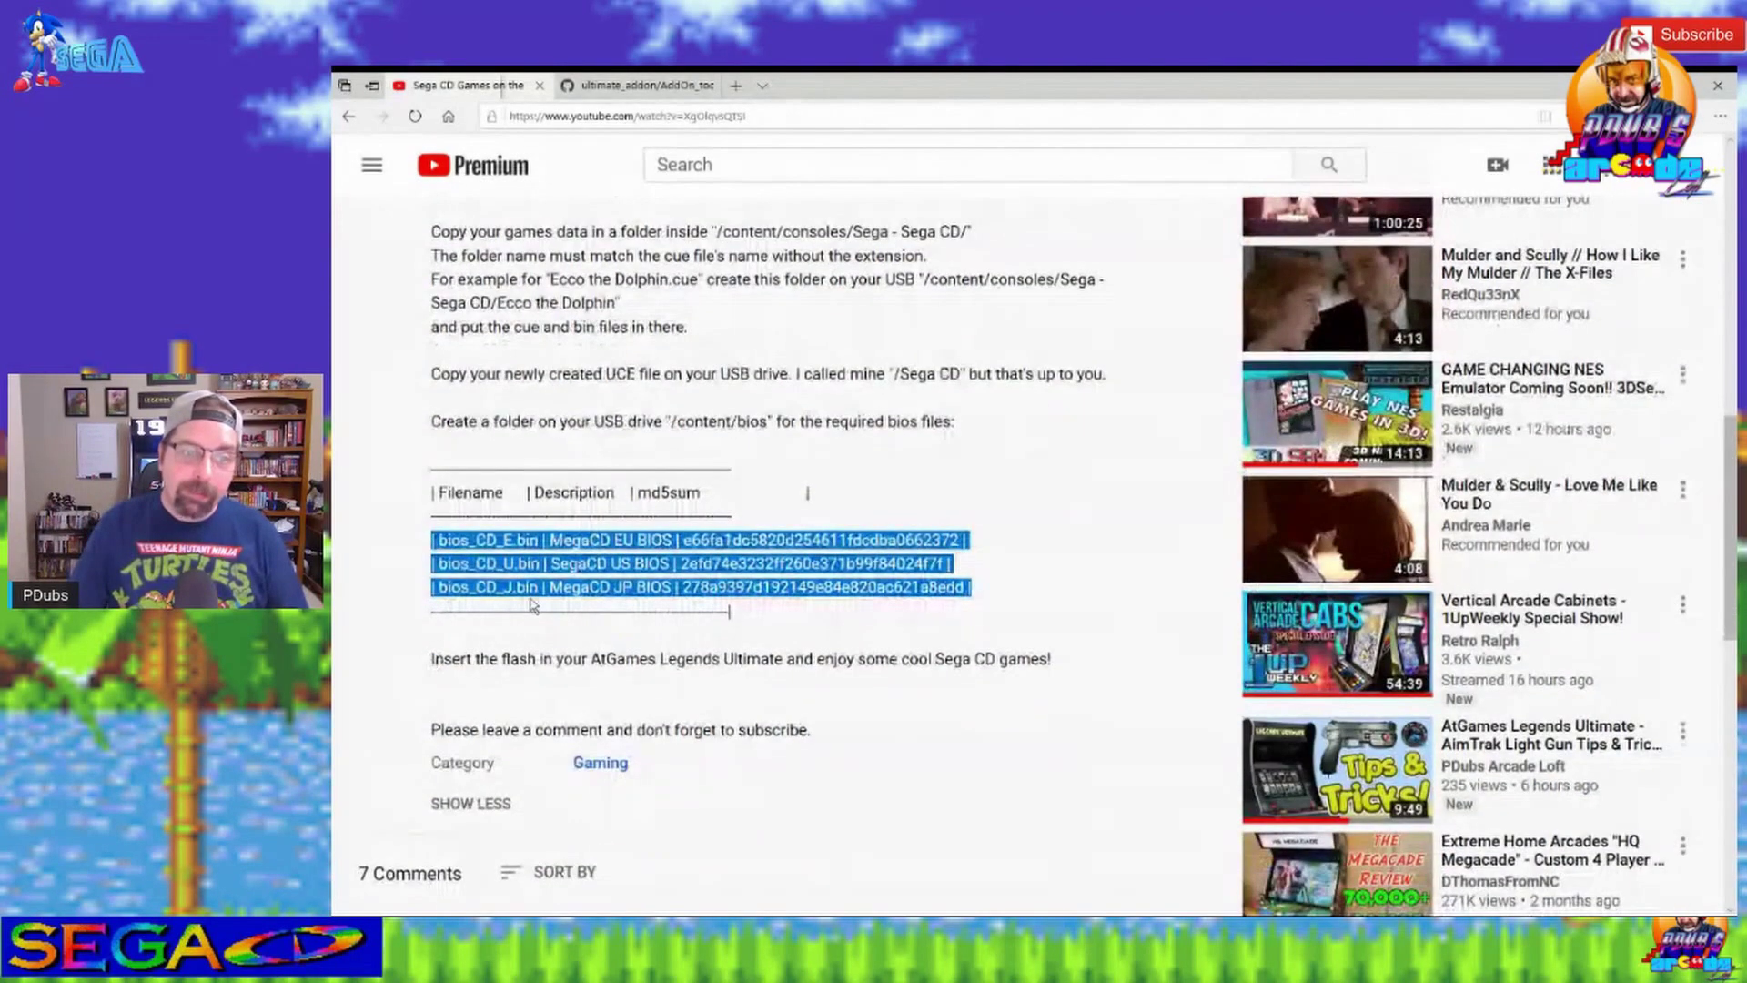
pyautogui.click(649, 594)
pyautogui.moveTo(997, 597); pyautogui.dragTo(437, 542)
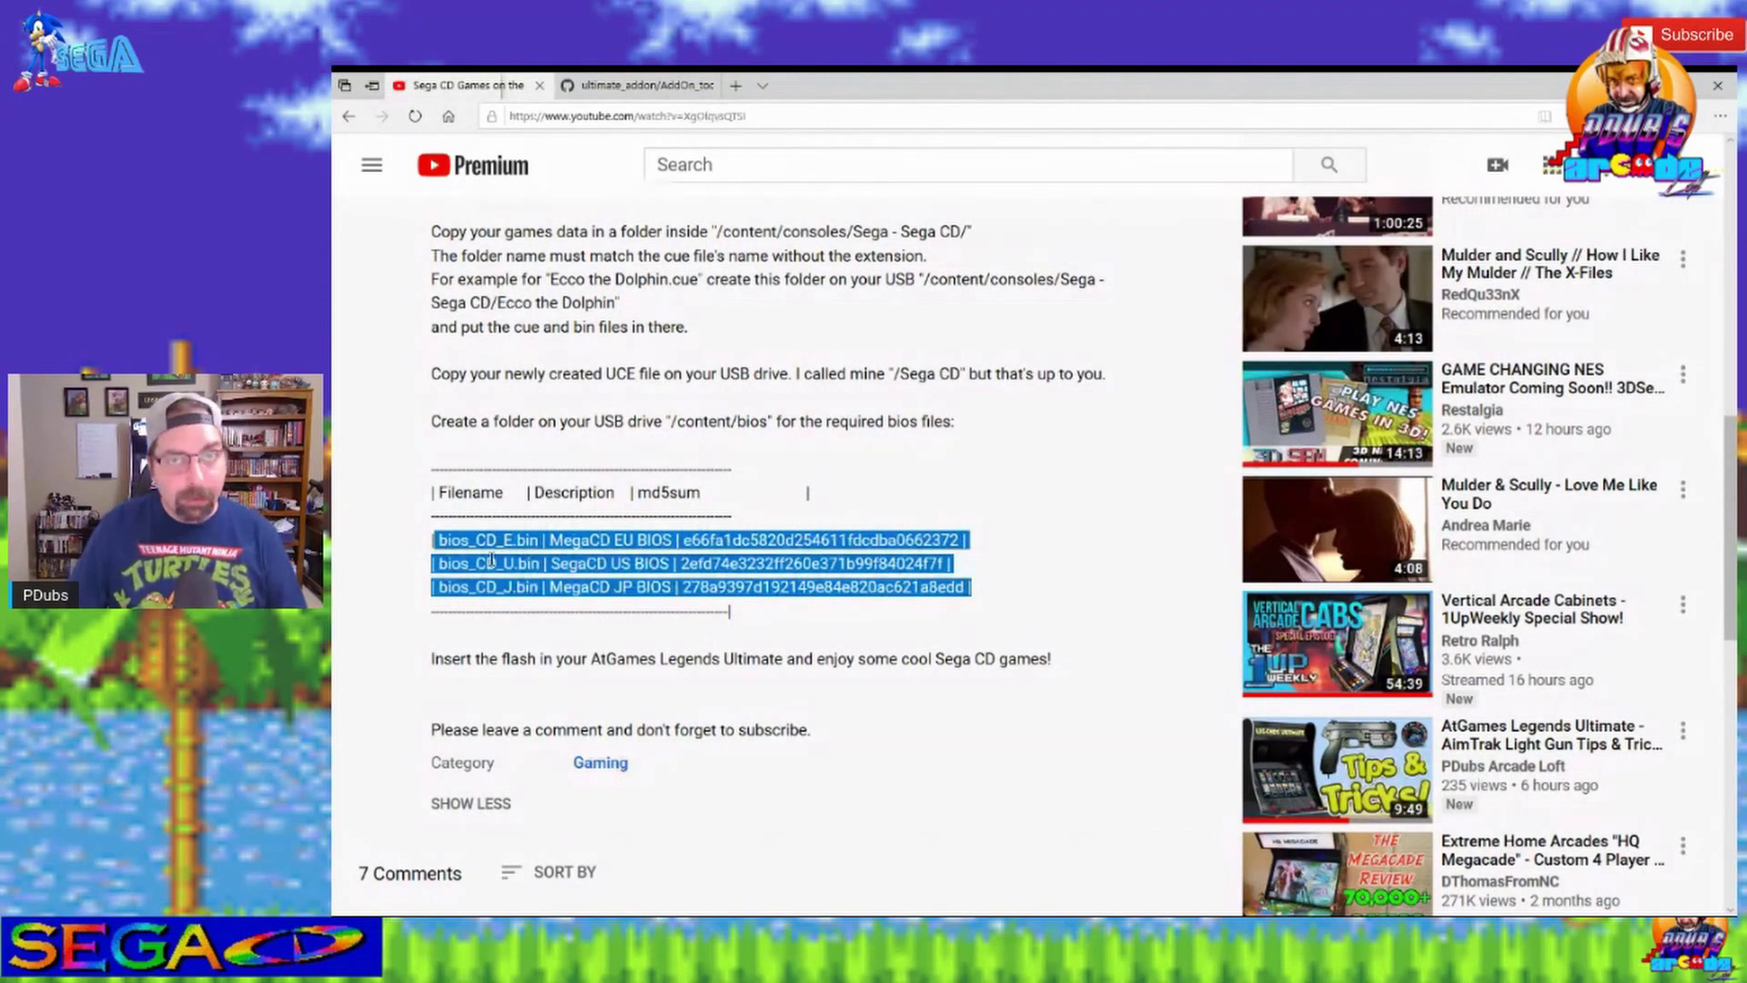
pyautogui.click(428, 544)
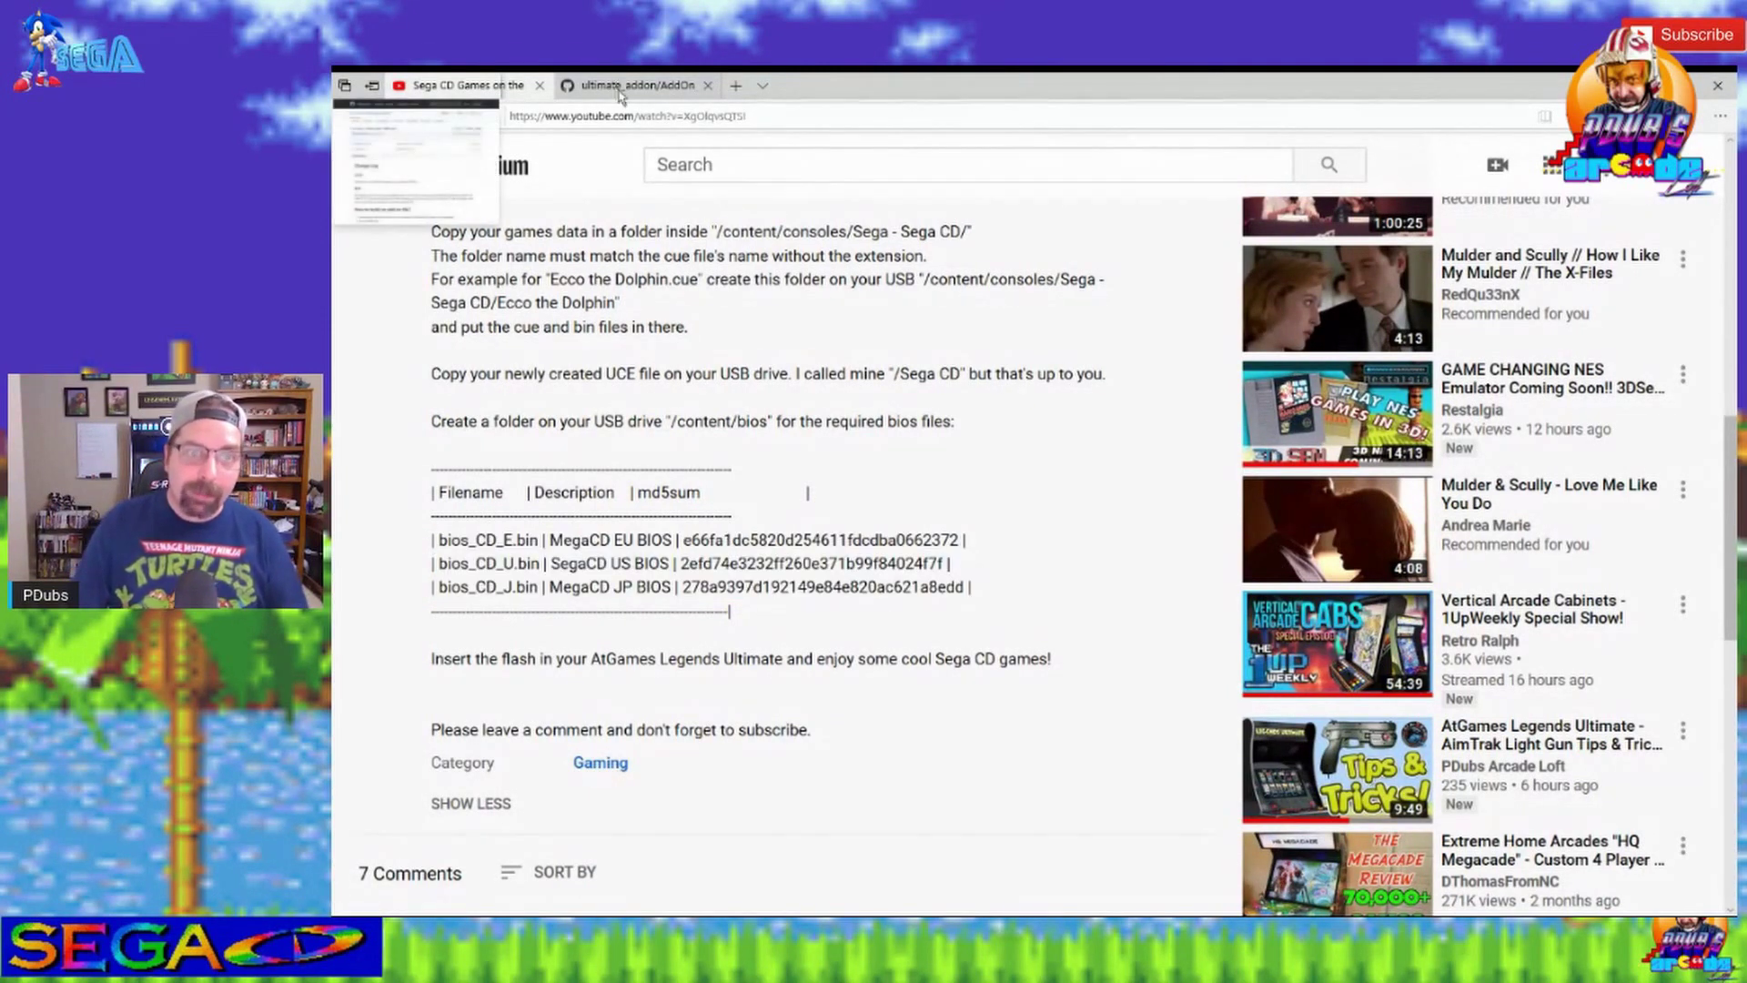
pyautogui.scroll(4, 746, 387)
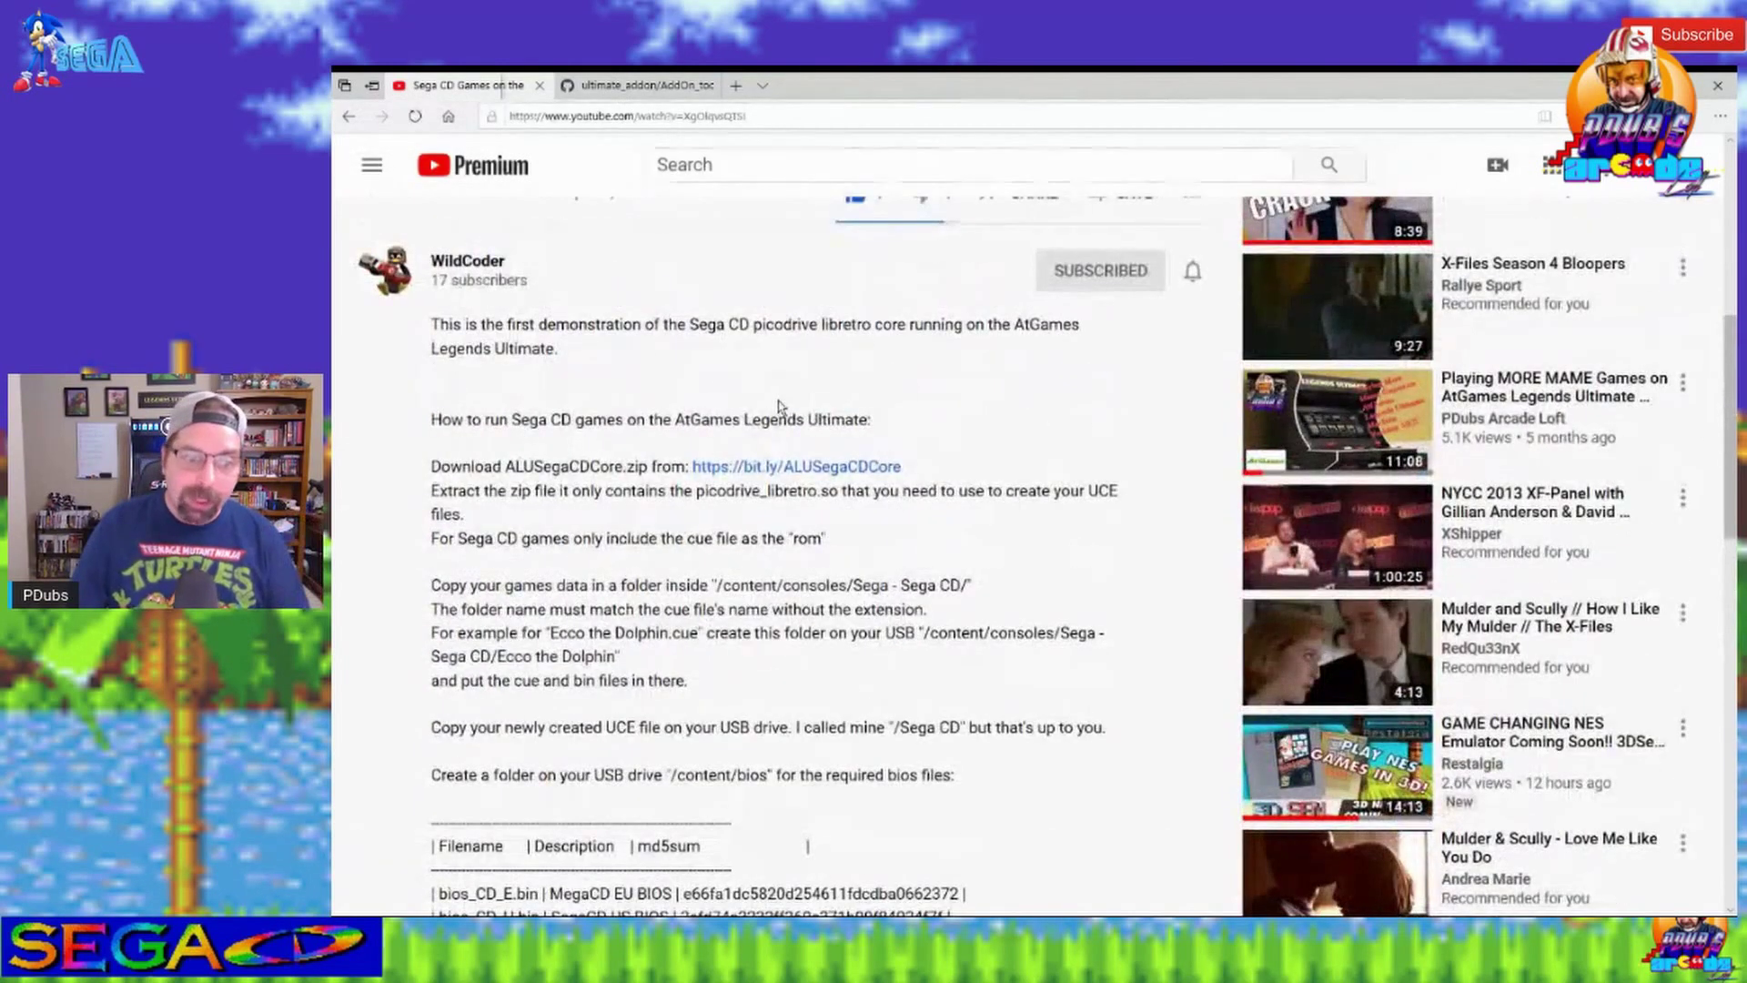
pyautogui.scroll(-6, 780, 406)
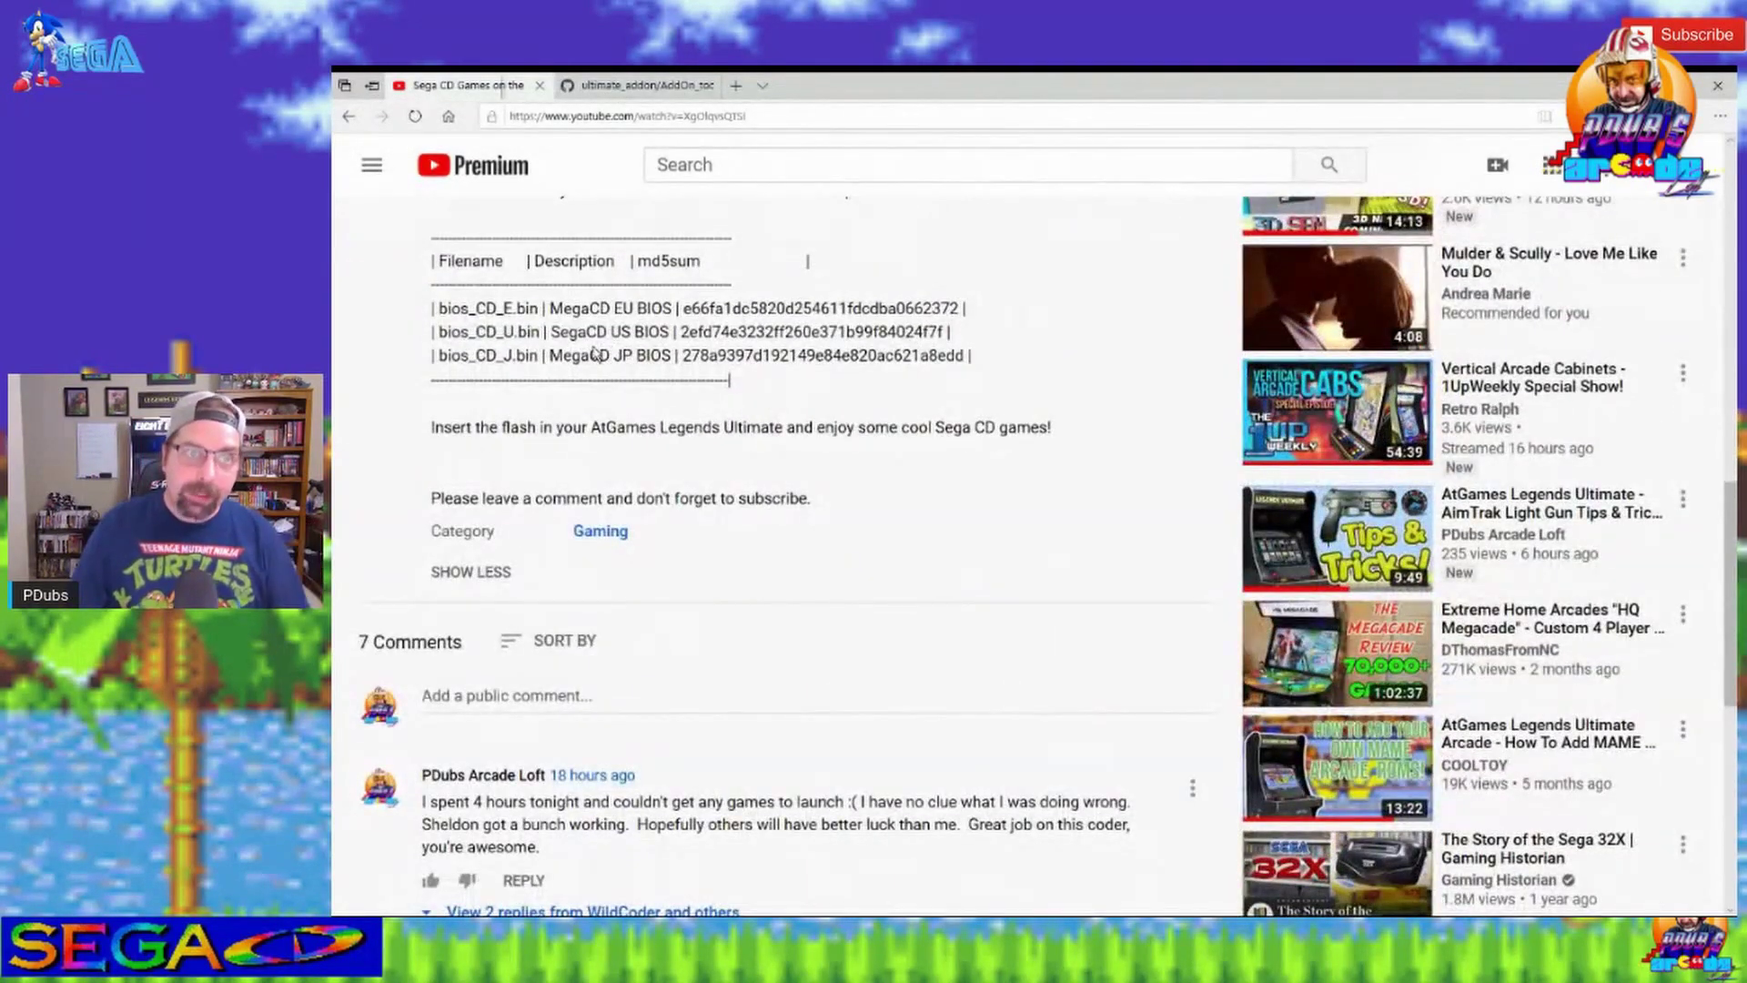
# Step: View the ultimate_addon AddOn_tool page on GitHub in the other open browser page
pyautogui.scroll(4, 596, 353)
pyautogui.click(628, 88)
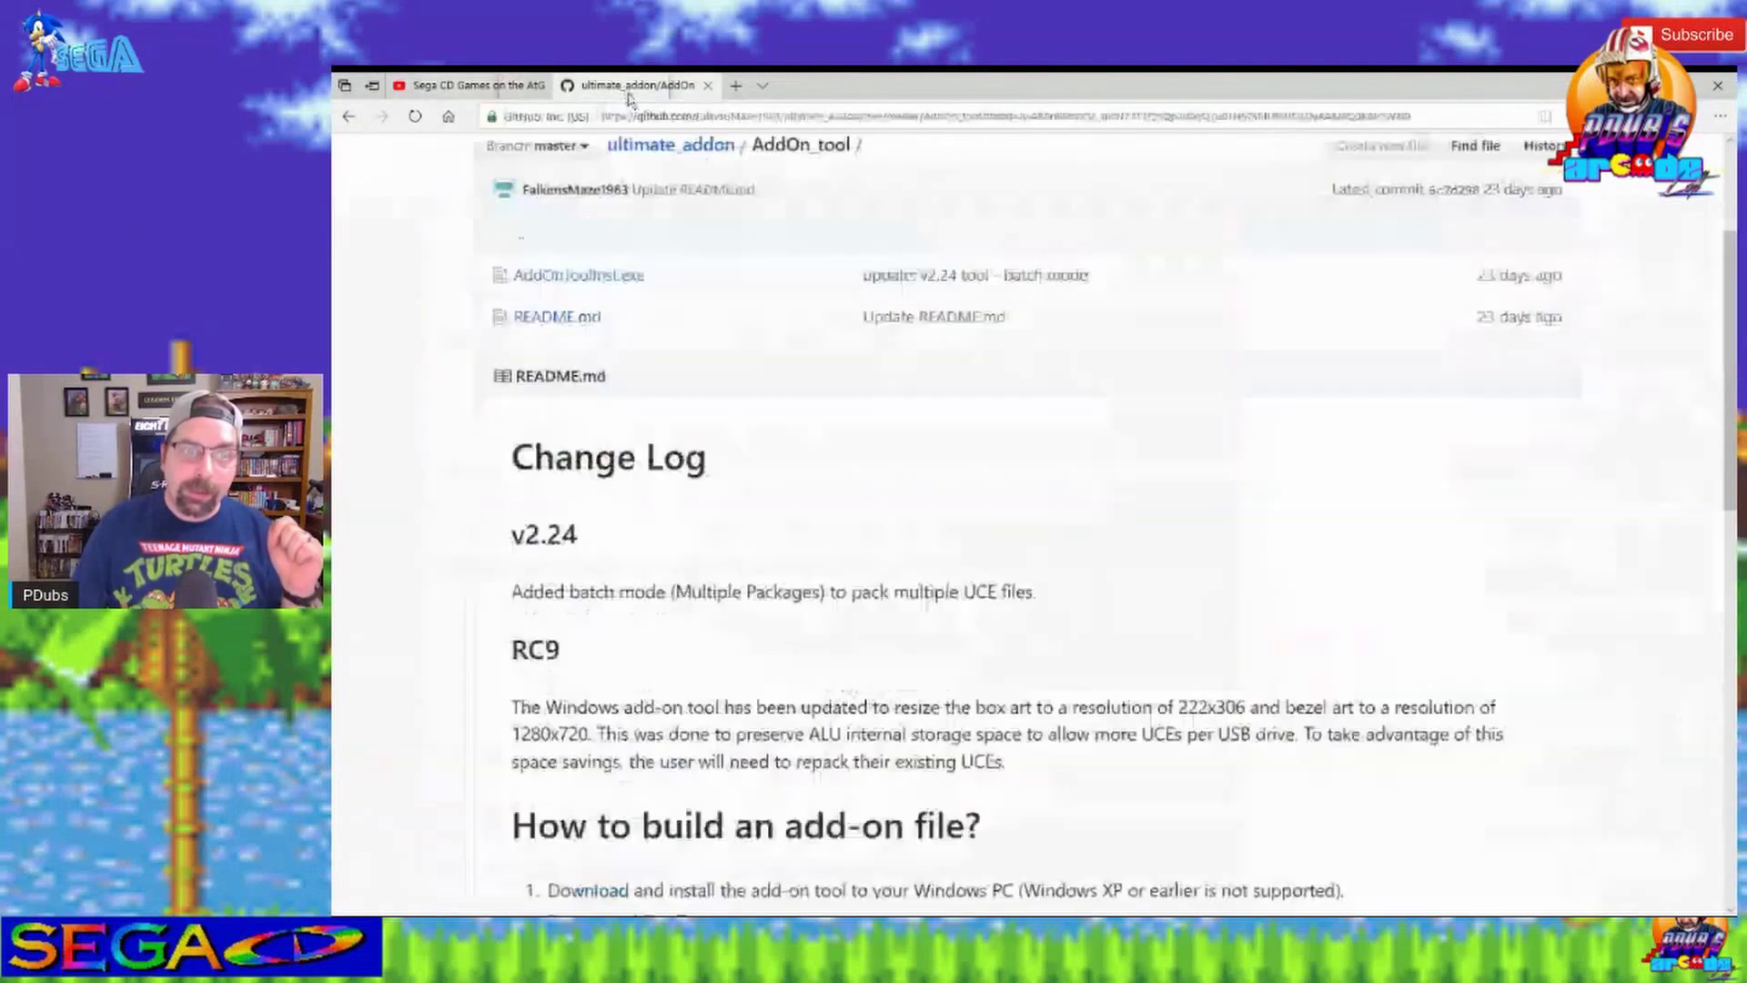
pyautogui.scroll(3, 797, 483)
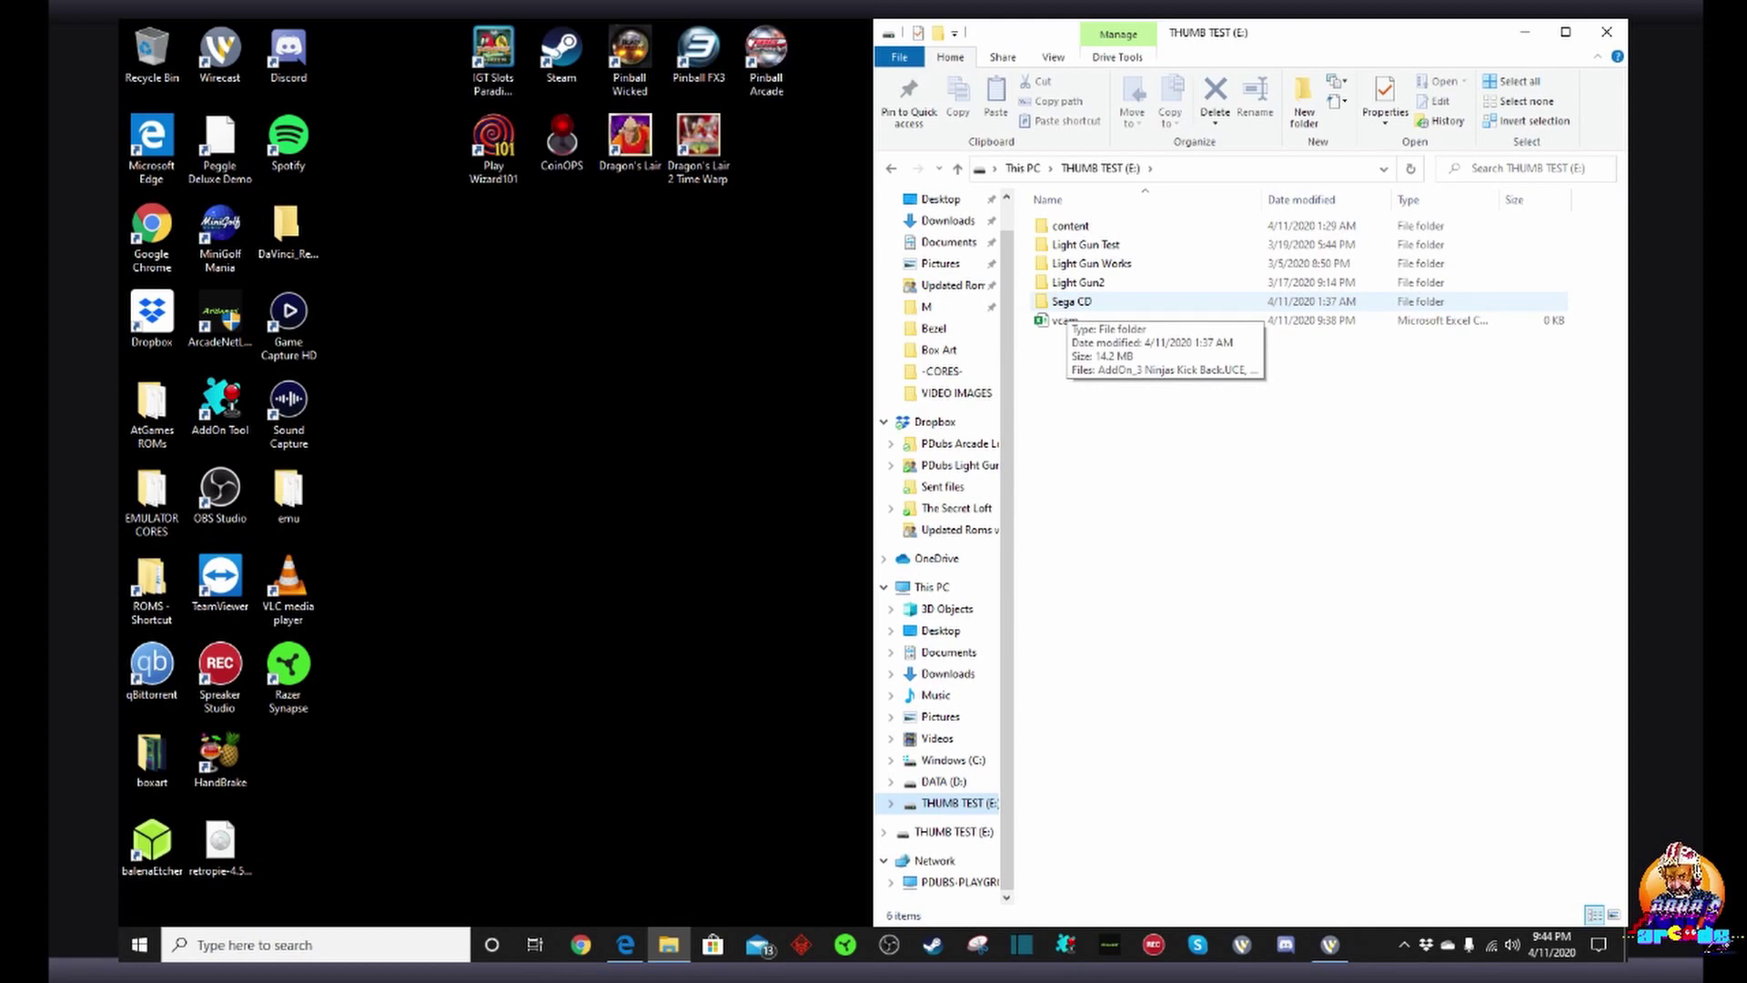
# Step: Examine the THUMB TEST drive's Sega CD folder and the BIOS files in its content/bios folder
pyautogui.doubleClick(1072, 301)
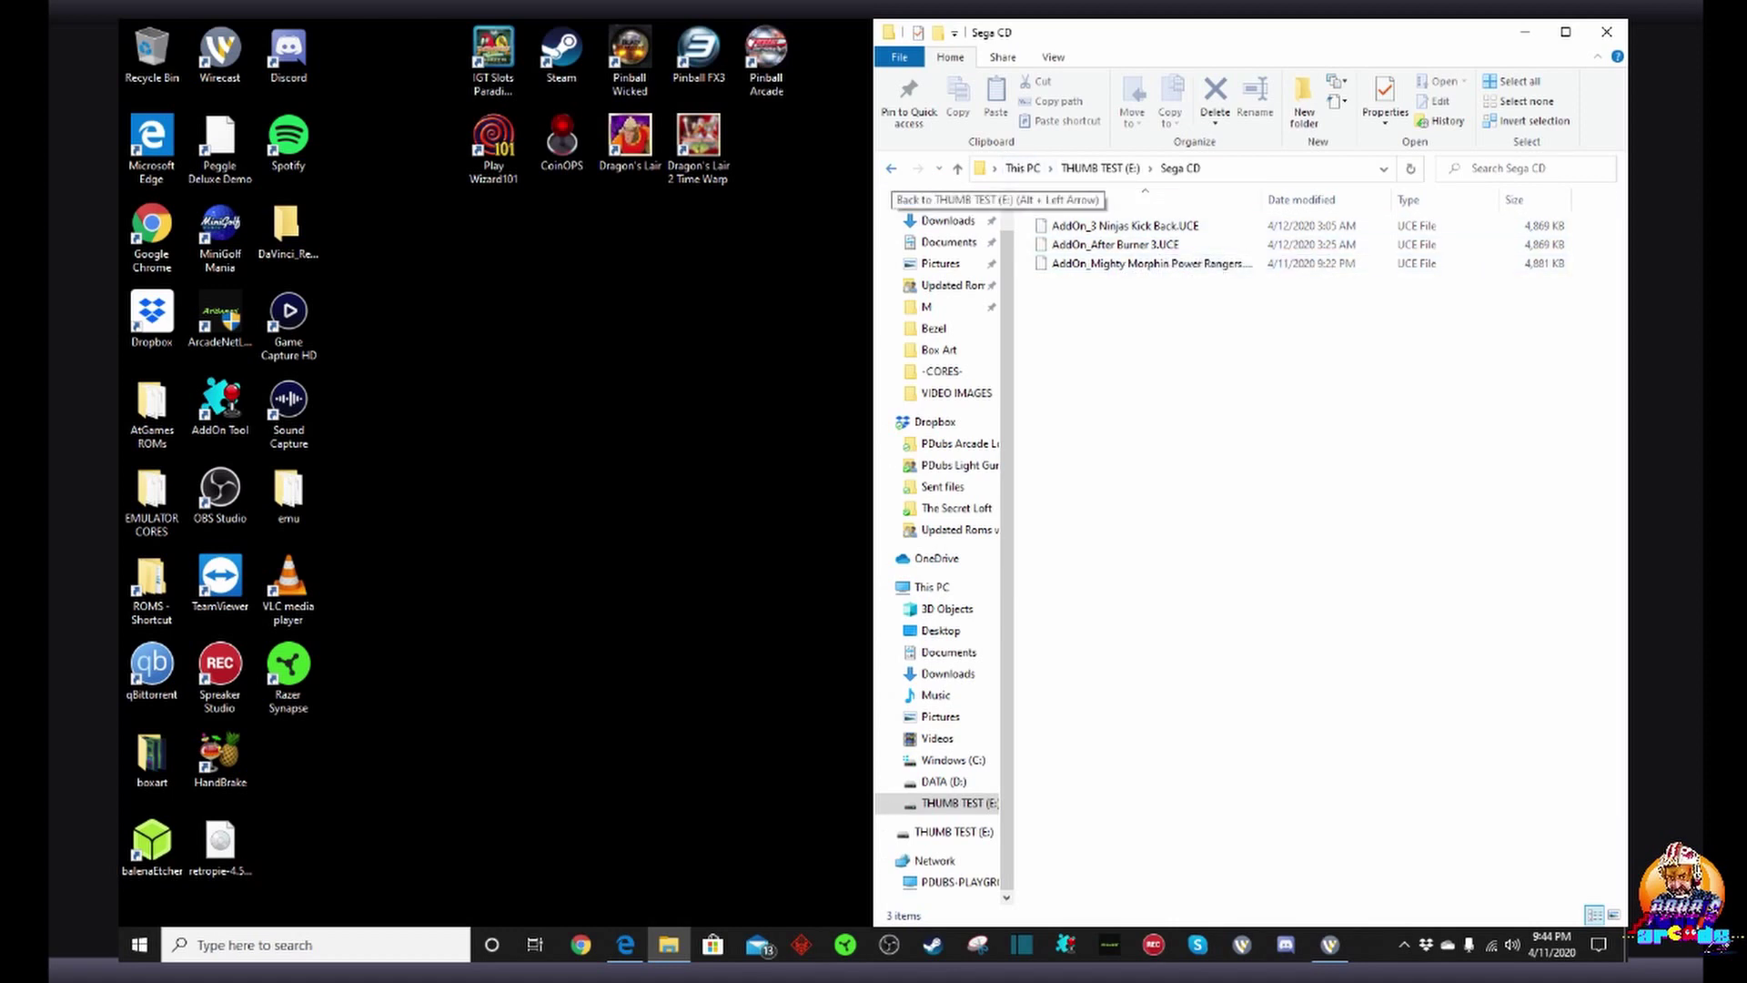
pyautogui.click(892, 168)
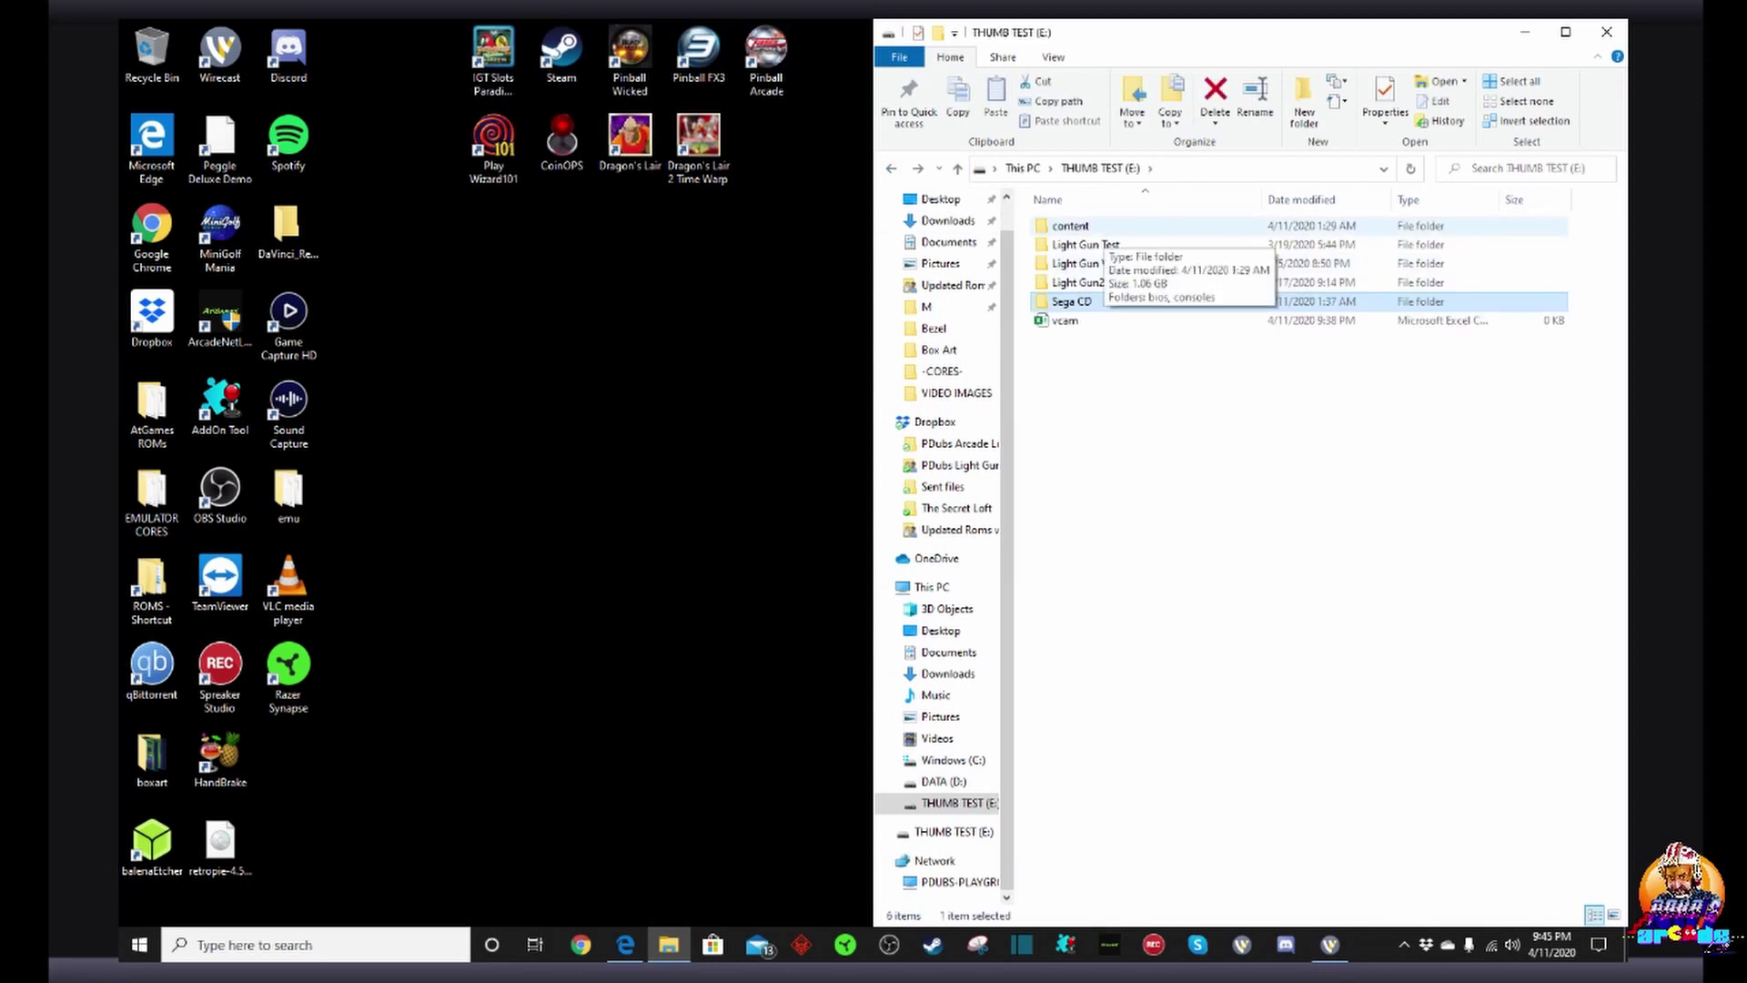
pyautogui.click(1104, 228)
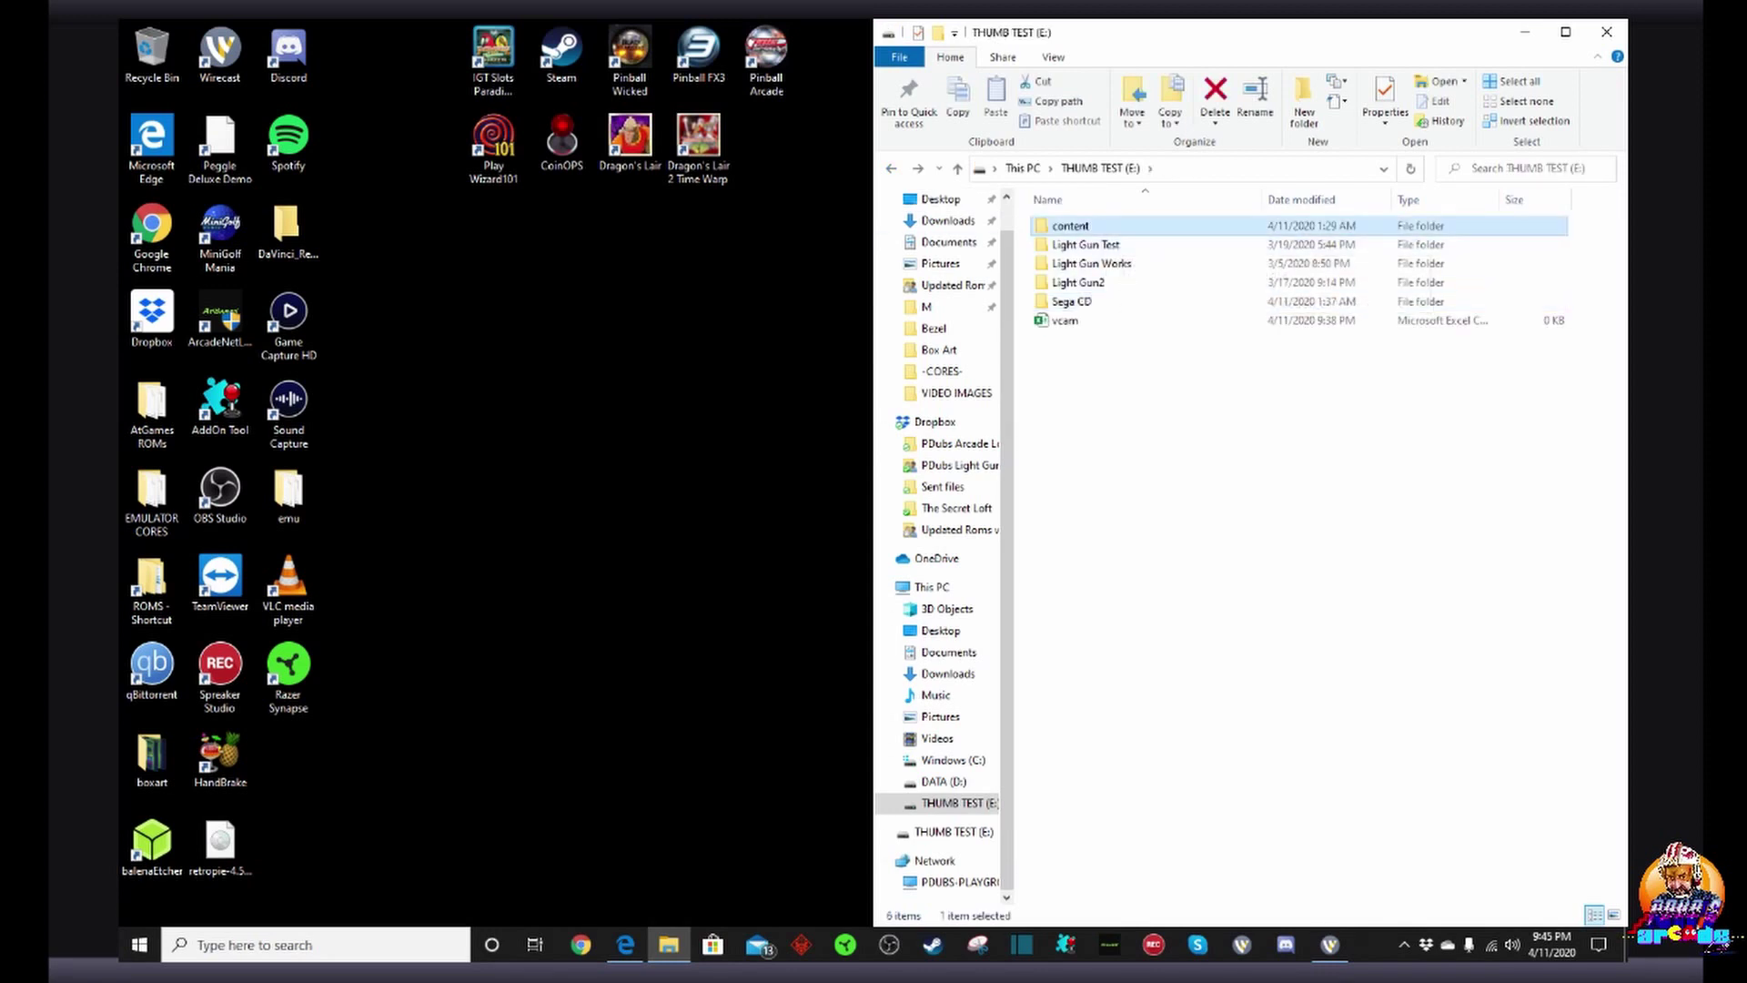
pyautogui.doubleClick(1104, 227)
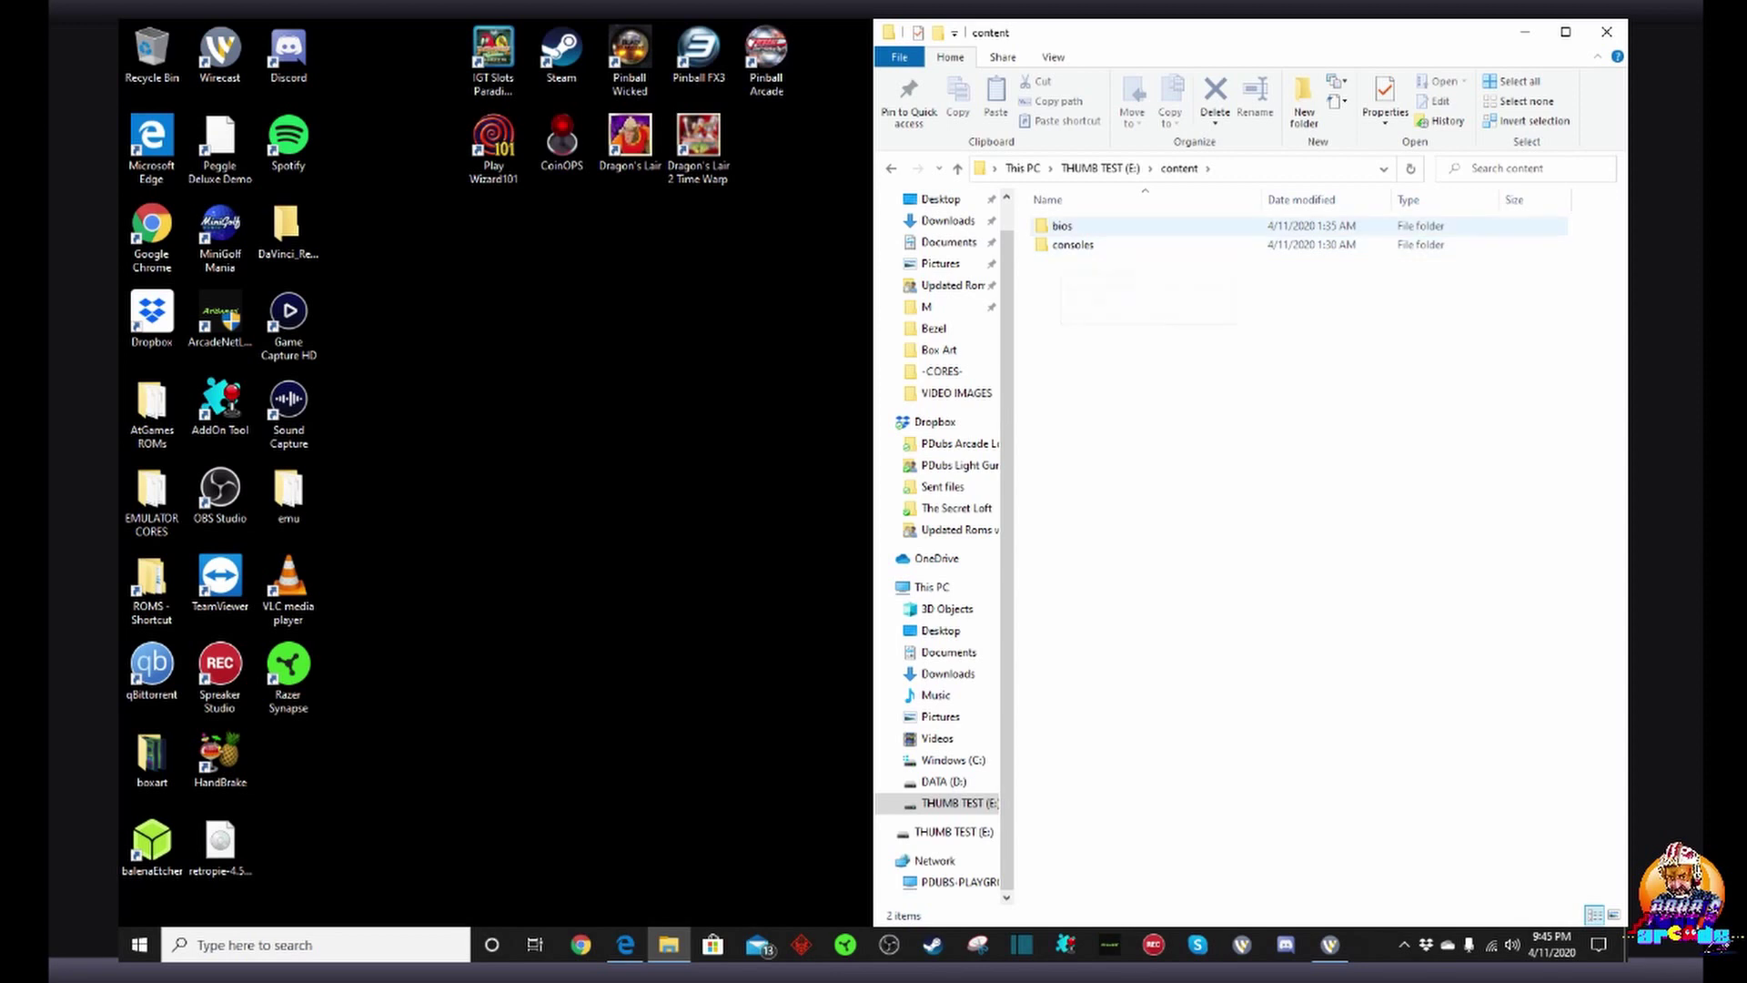
pyautogui.doubleClick(1062, 225)
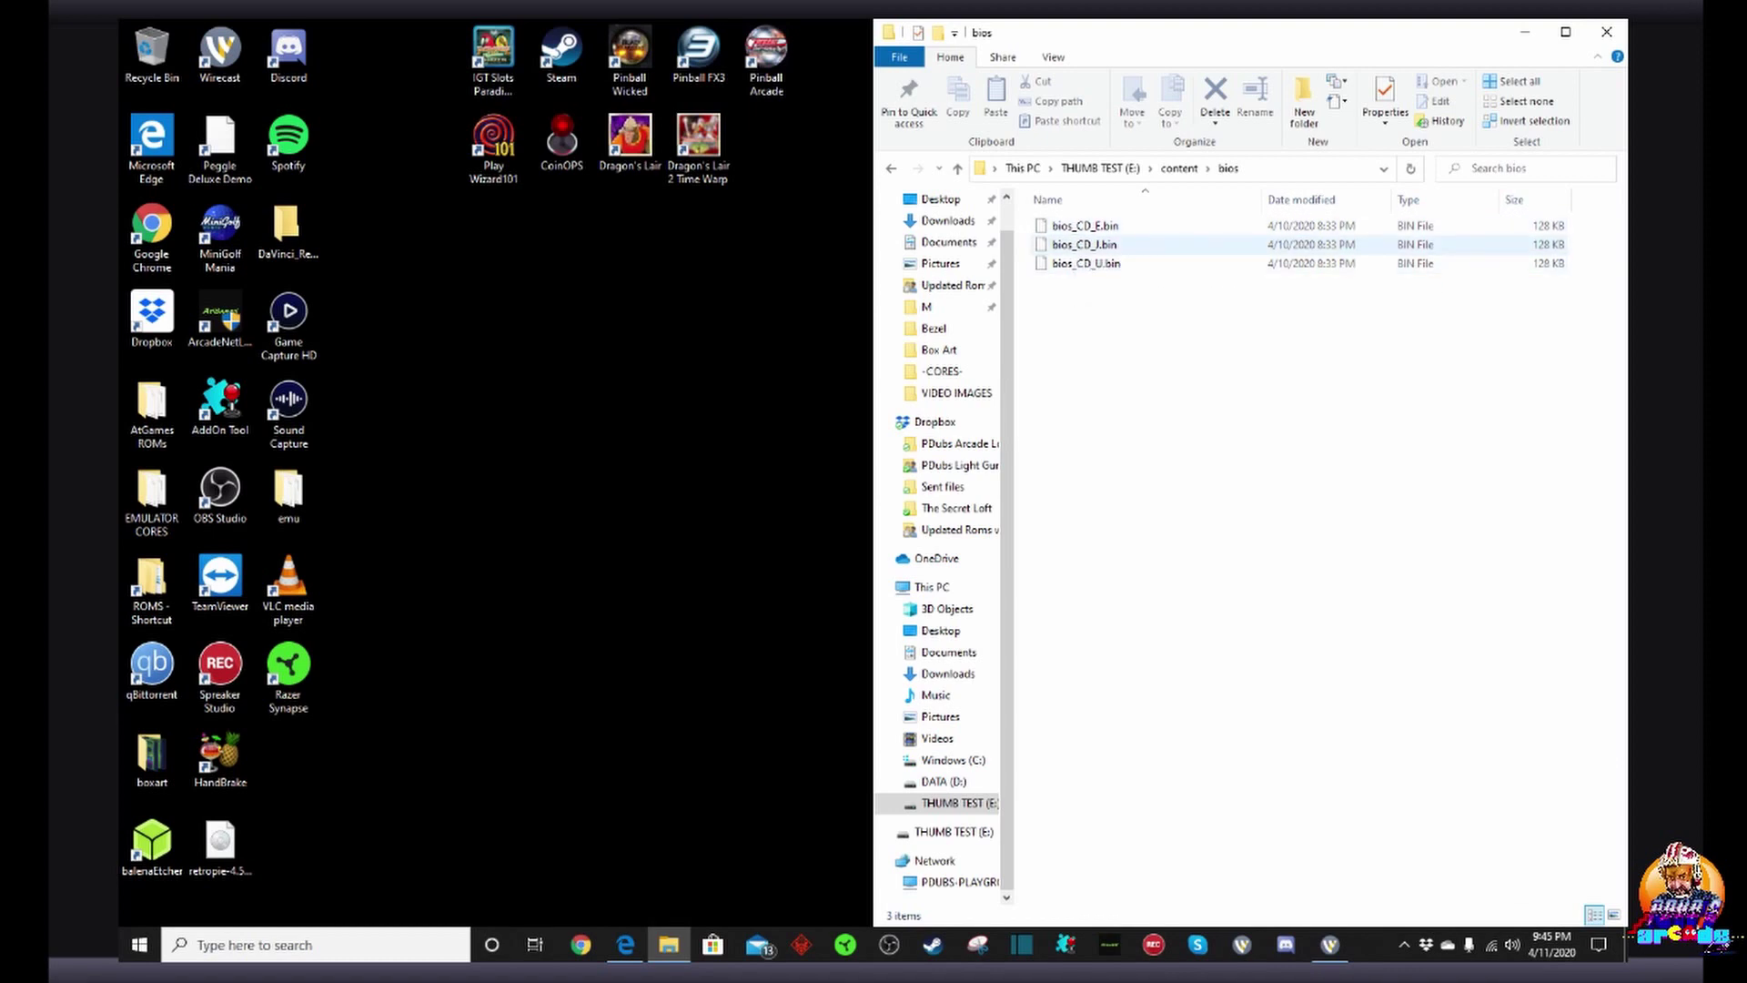
pyautogui.hotkey('alt', 'Left')
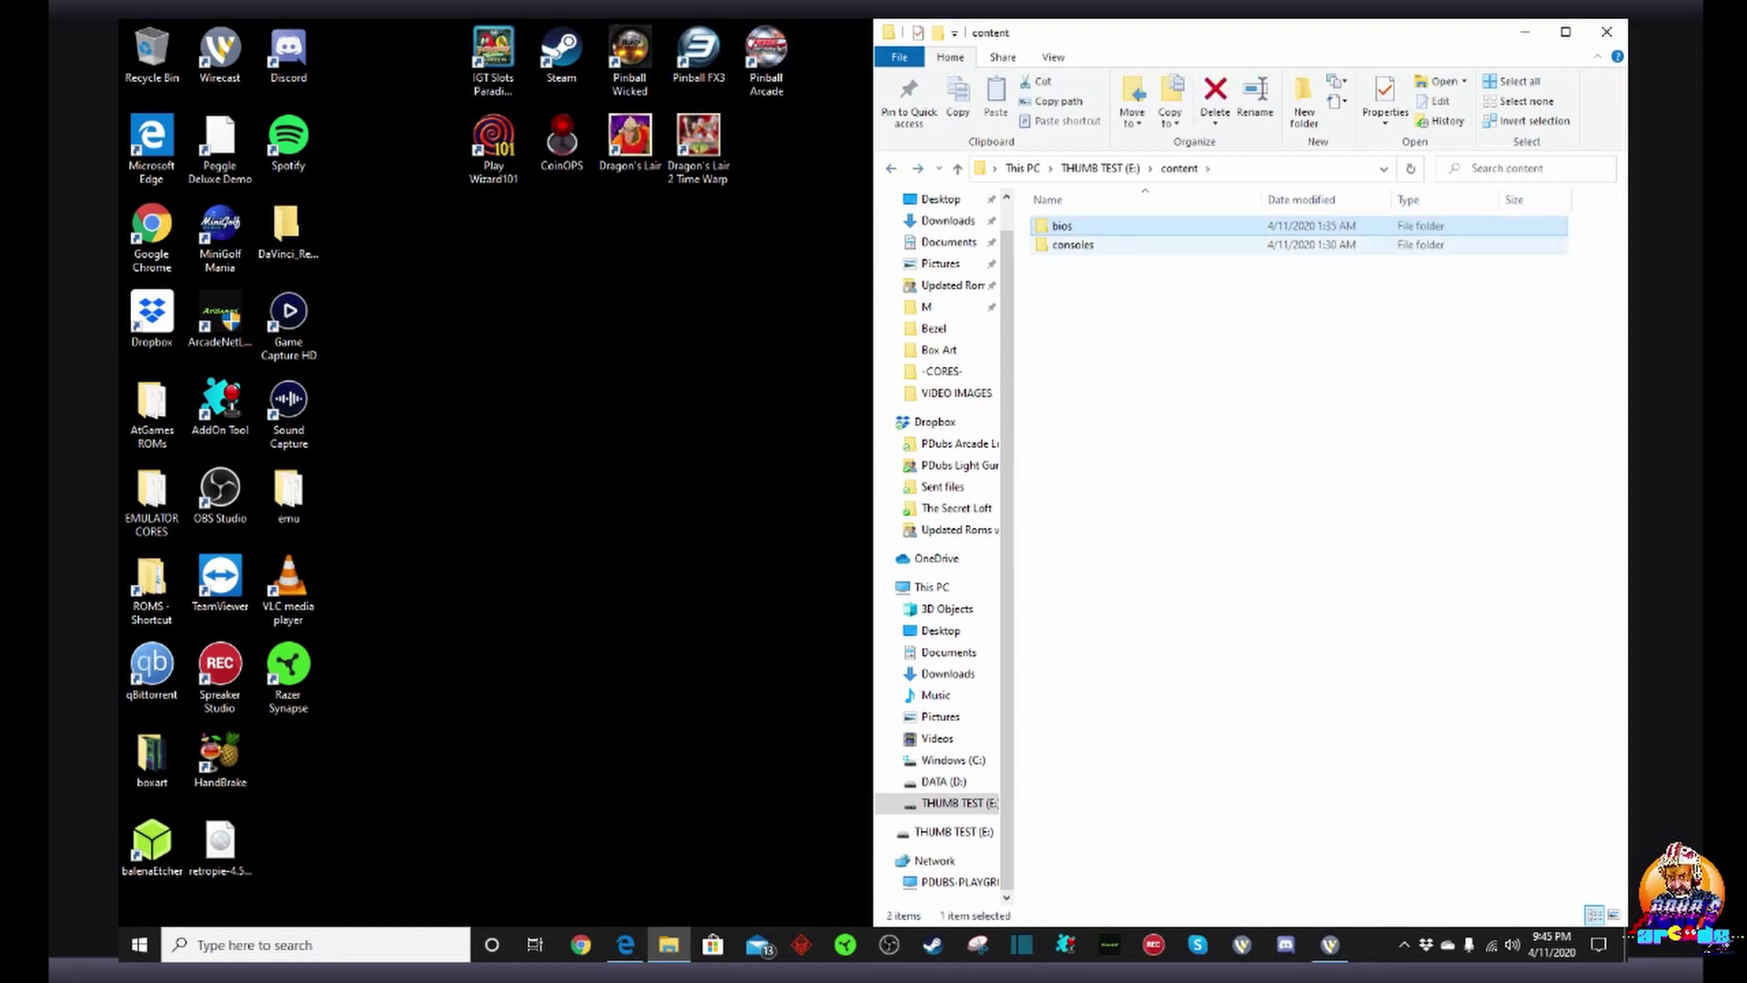
# Step: Create a folder named "Mickey Mania" inside content/consoles/Sega - Sega CD on the thumb drive and open it
pyautogui.doubleClick(1073, 245)
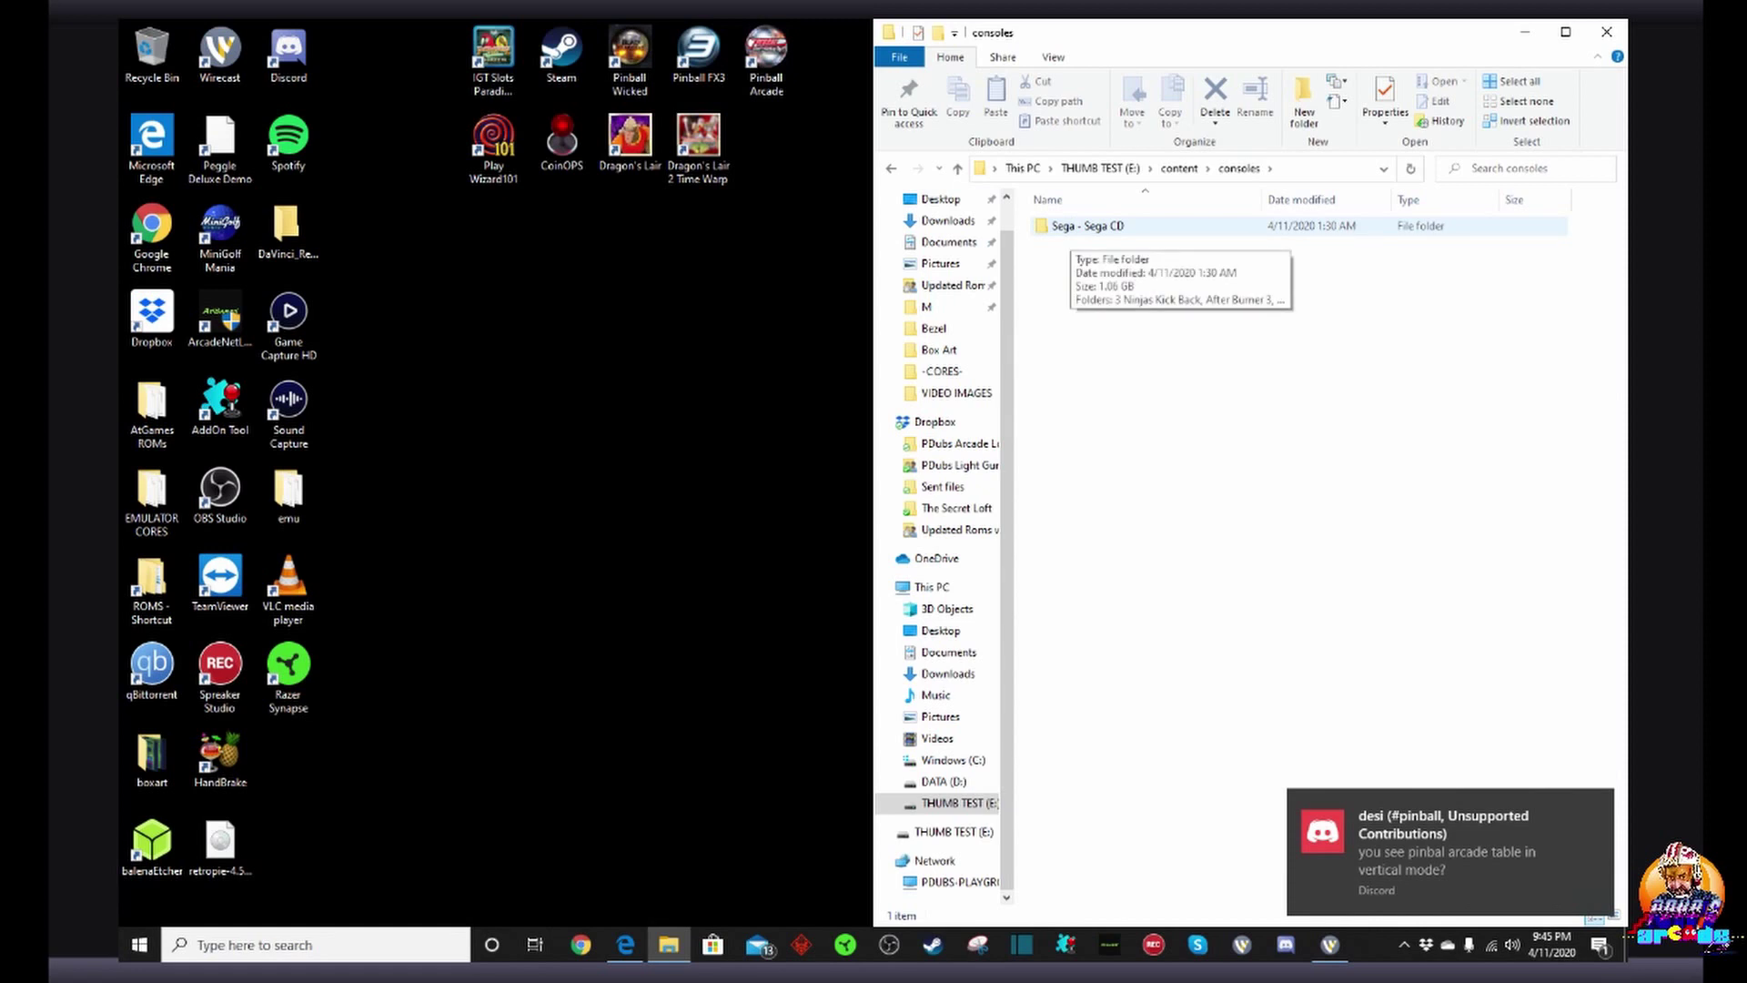
pyautogui.doubleClick(1073, 229)
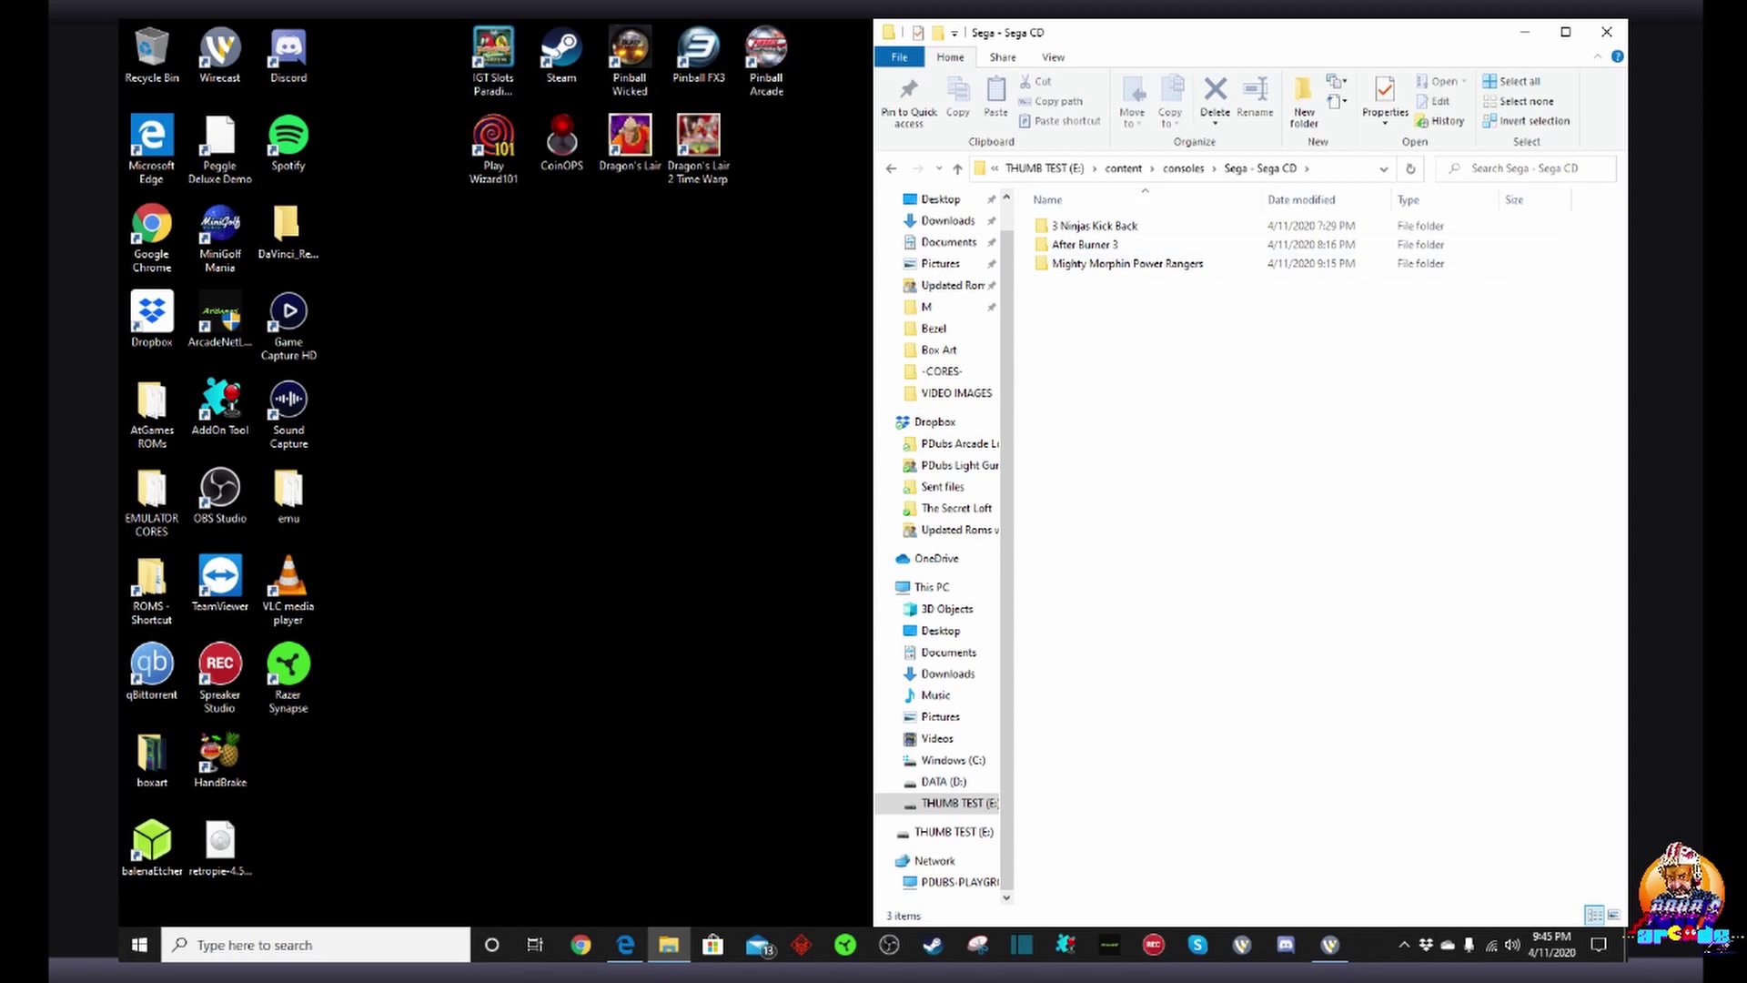
pyautogui.rightClick(1098, 311)
pyautogui.moveTo(1140, 533)
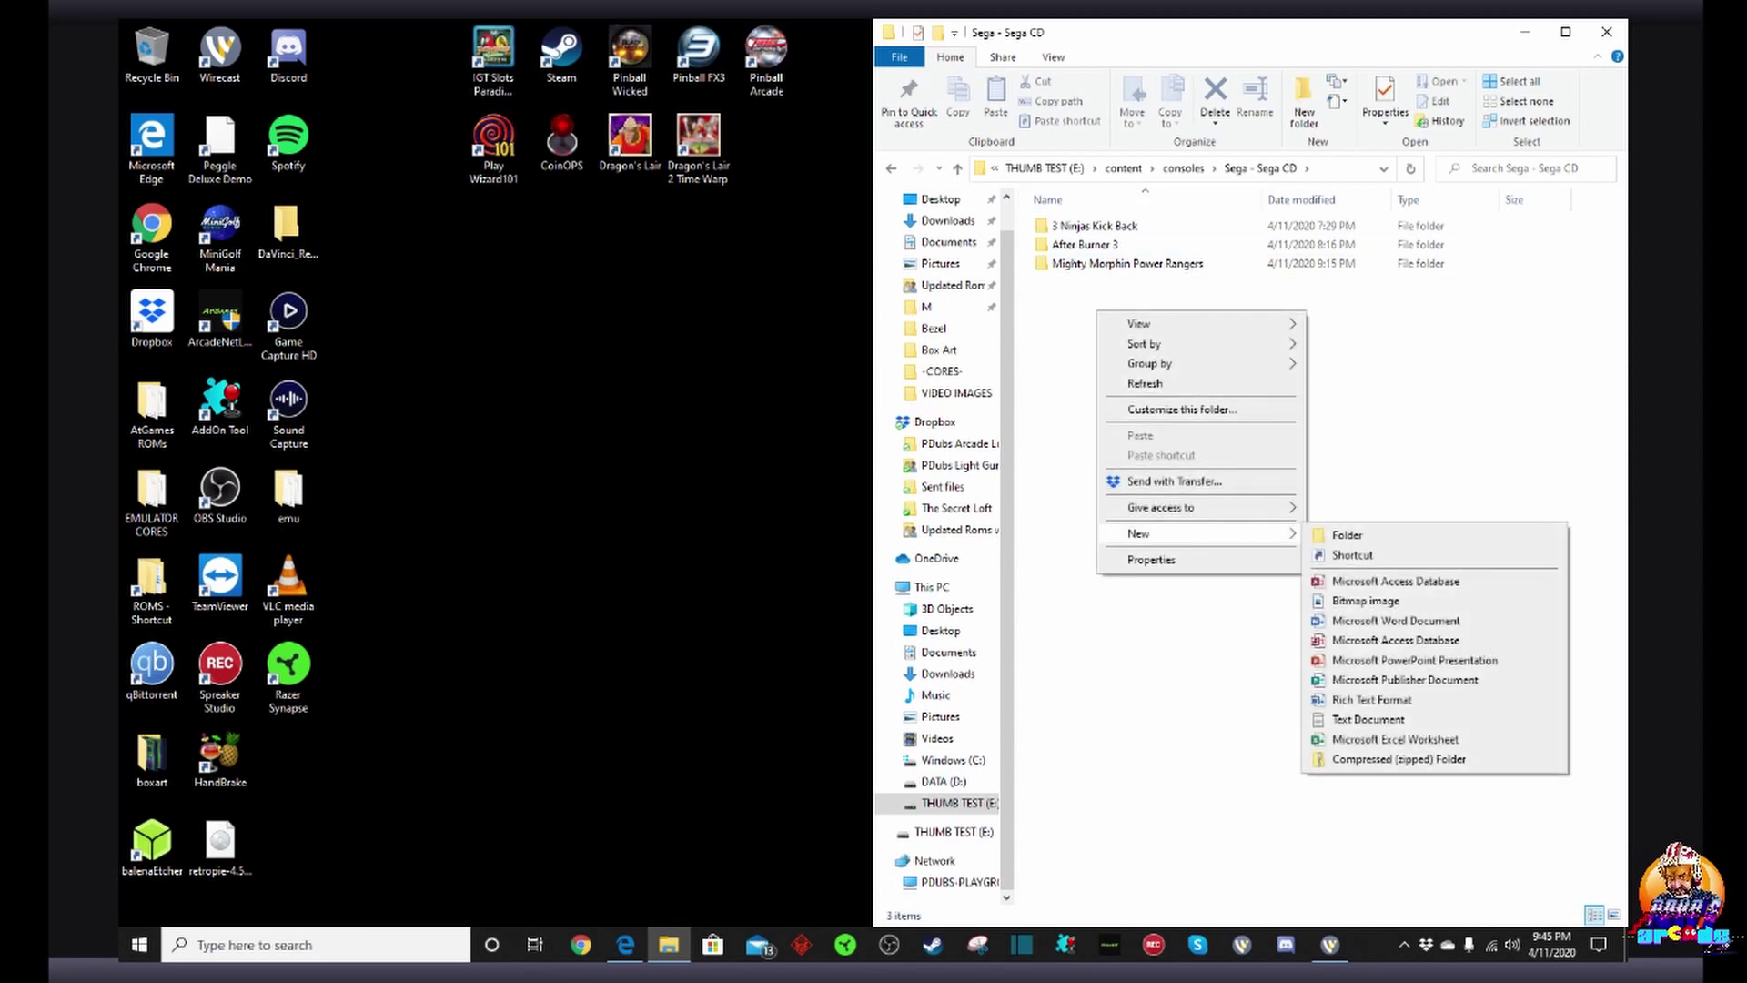
pyautogui.click(1347, 536)
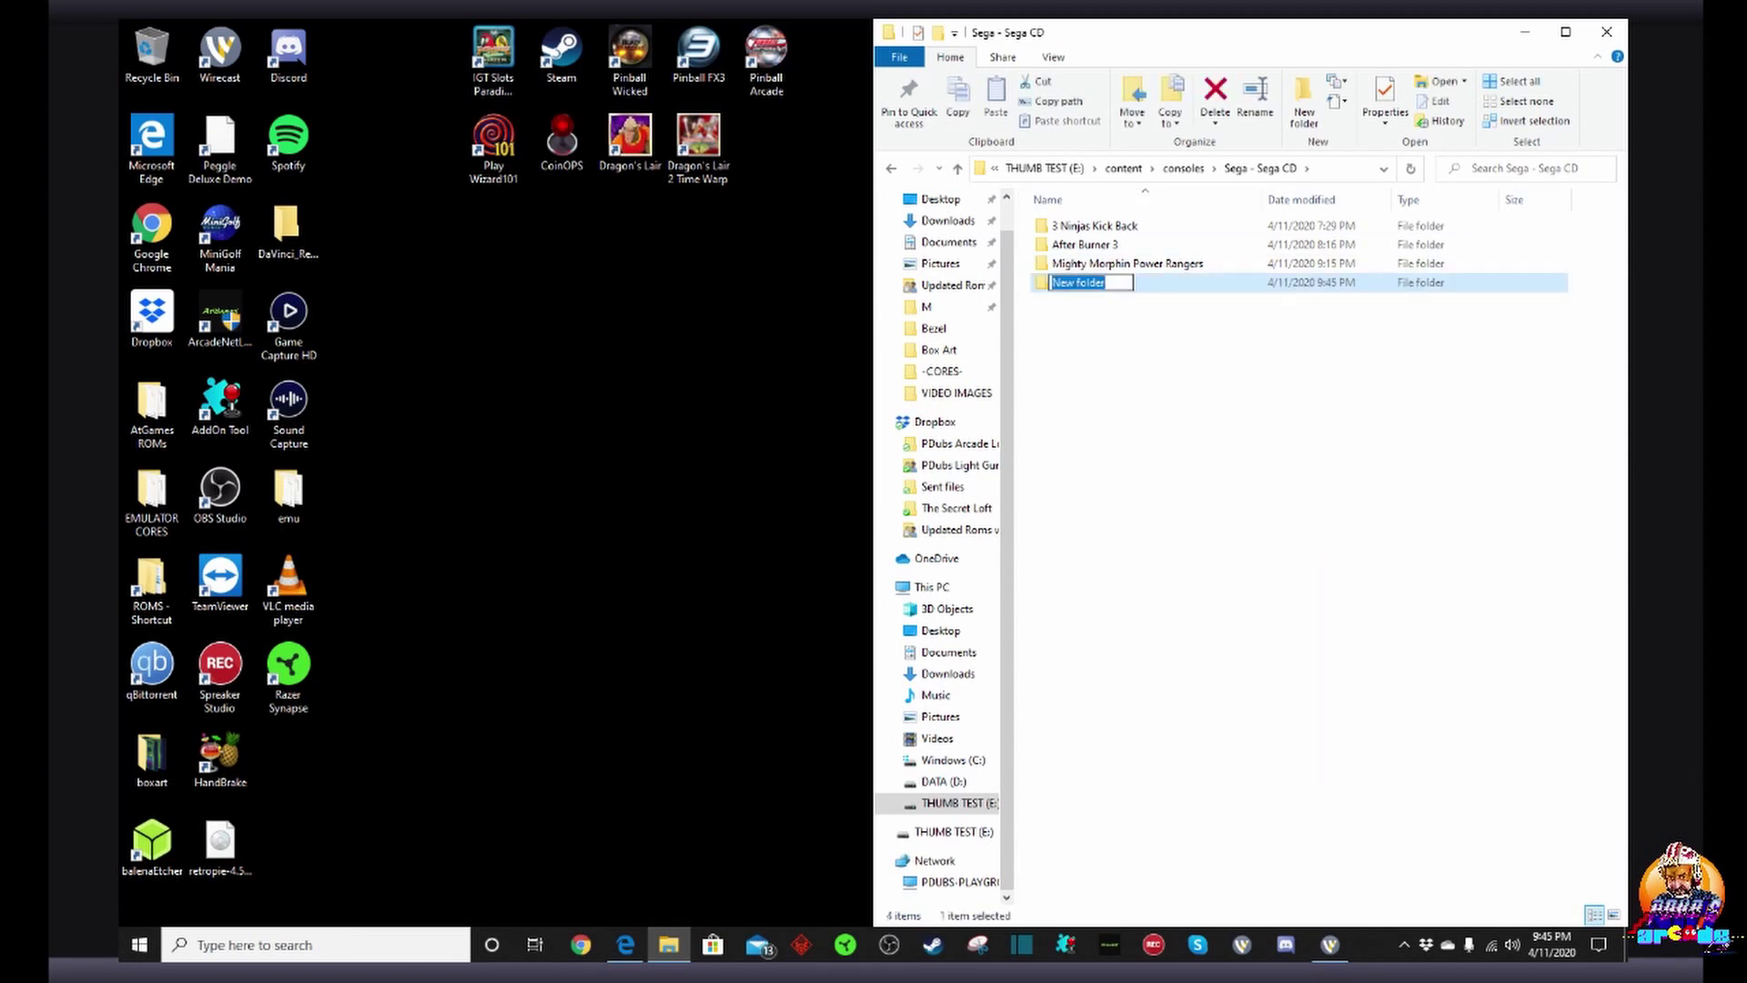
pyautogui.write('Mickey Mania')
pyautogui.click(1346, 535)
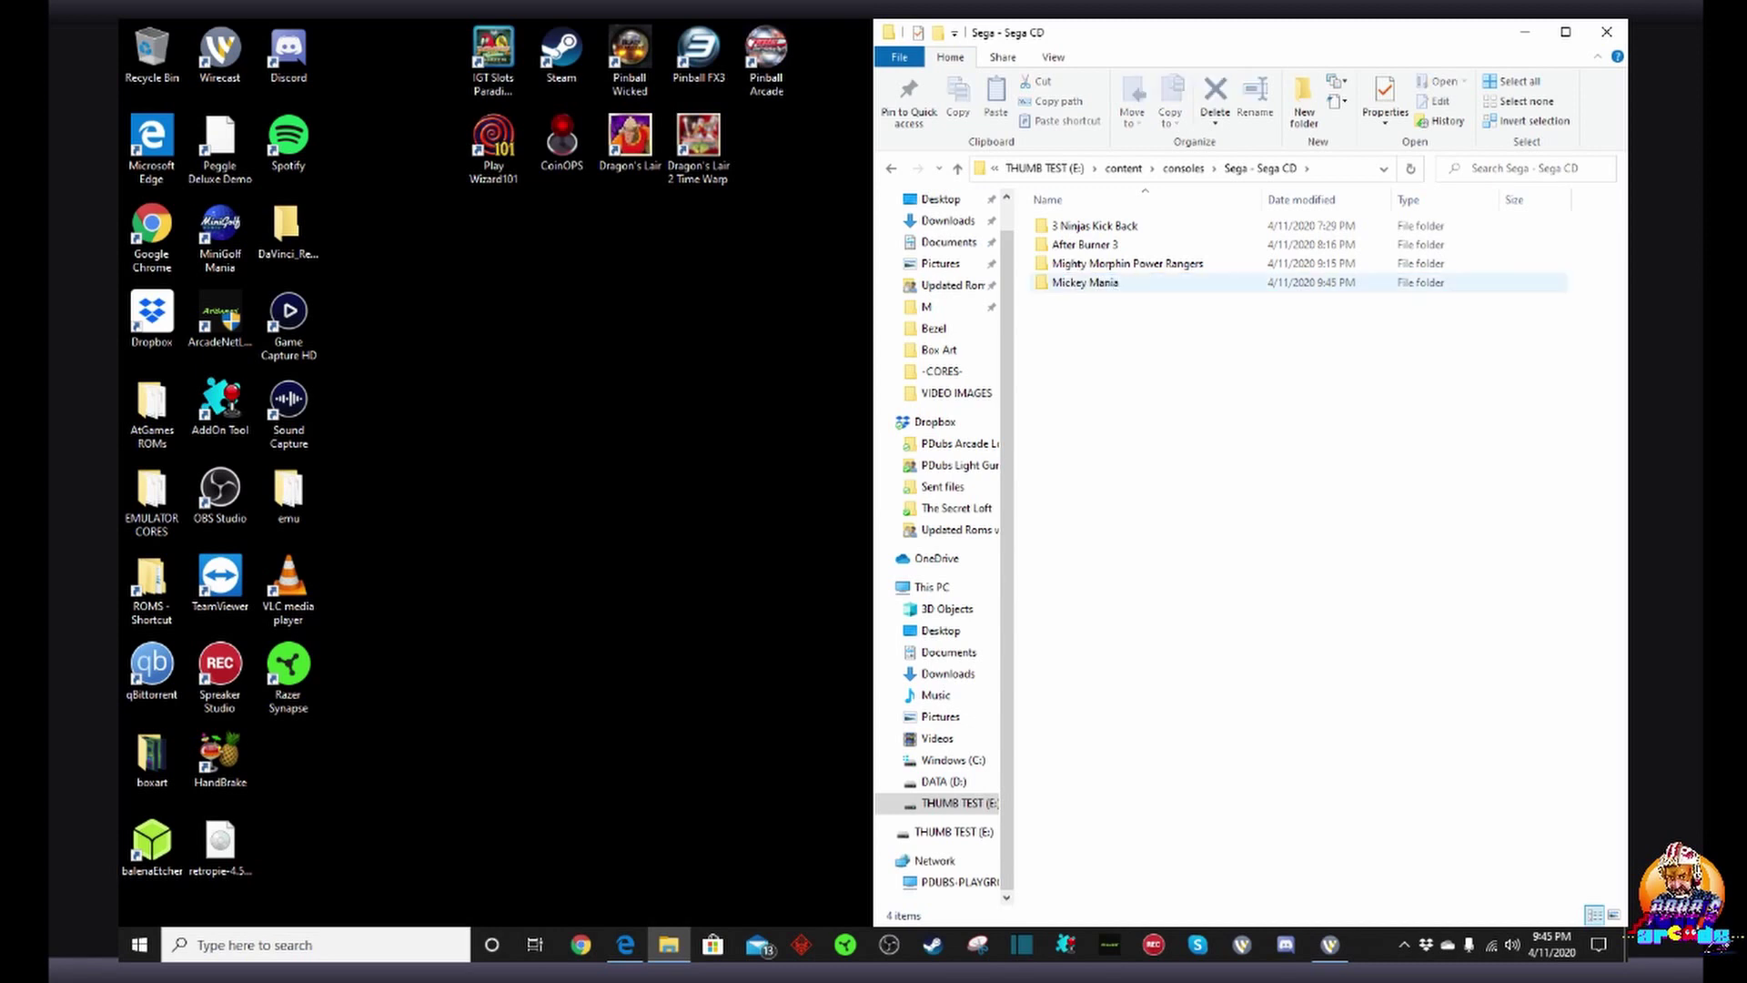
pyautogui.doubleClick(1085, 282)
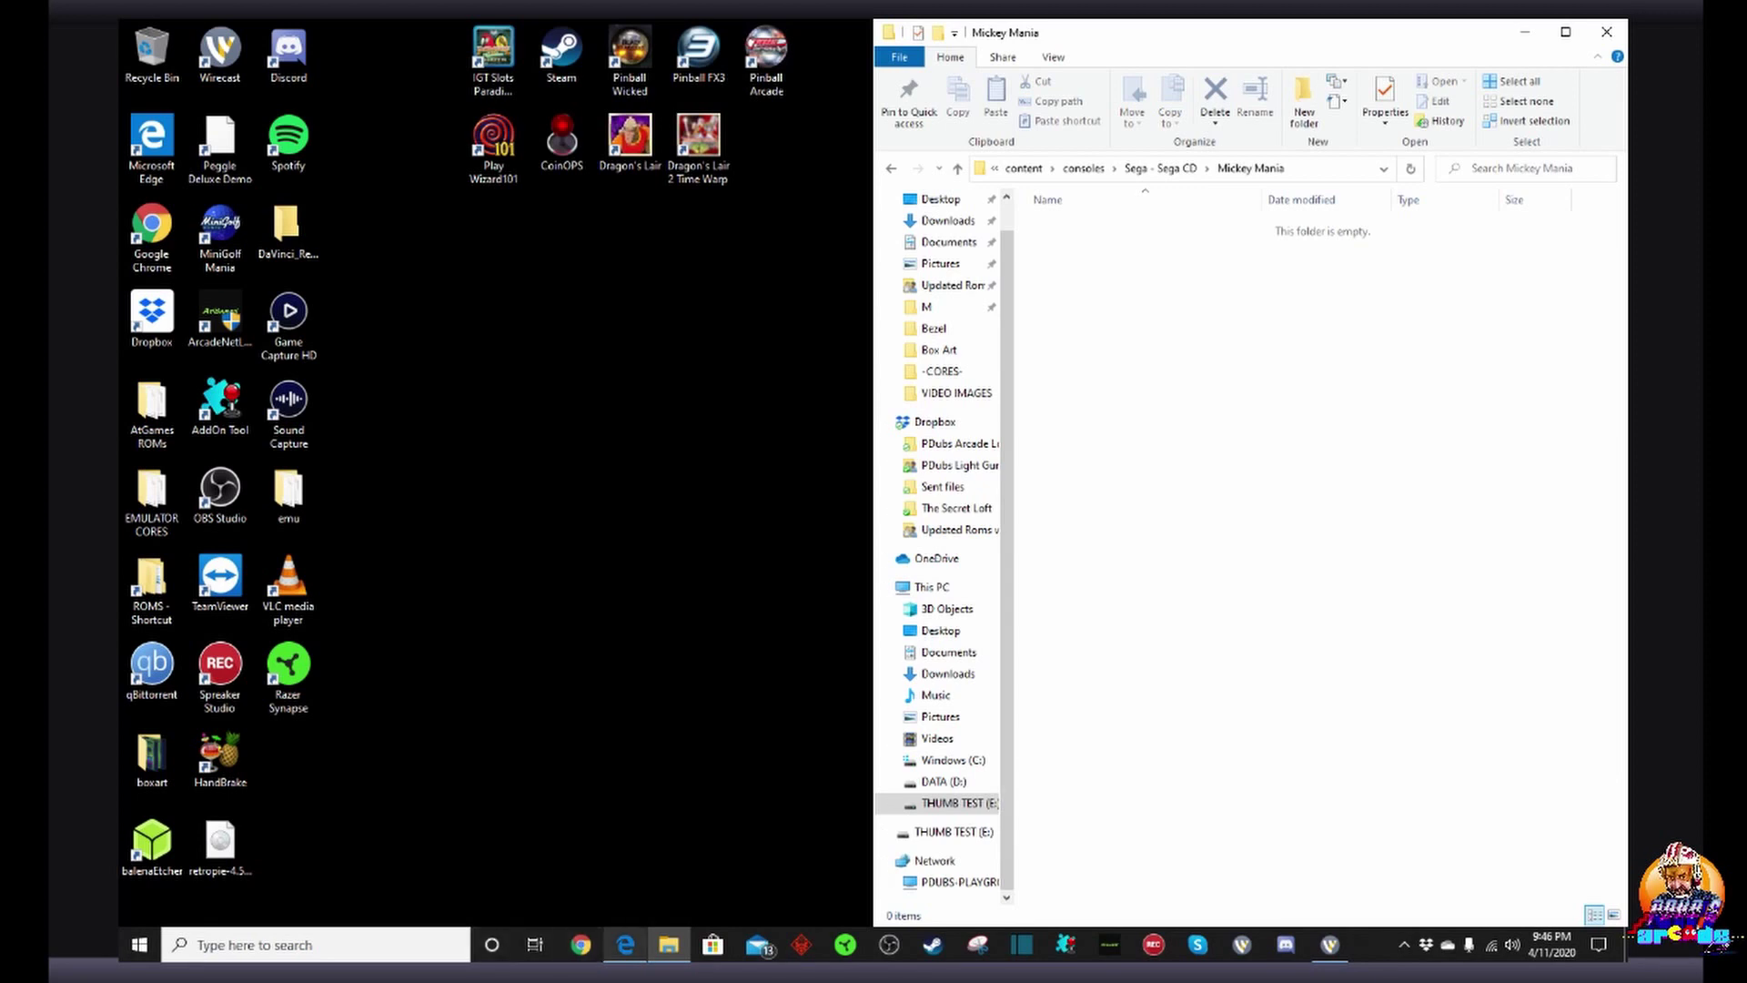
# Step: Open a second File Explorer window alongside the Mickey Mania folder window
pyautogui.moveTo(626, 944)
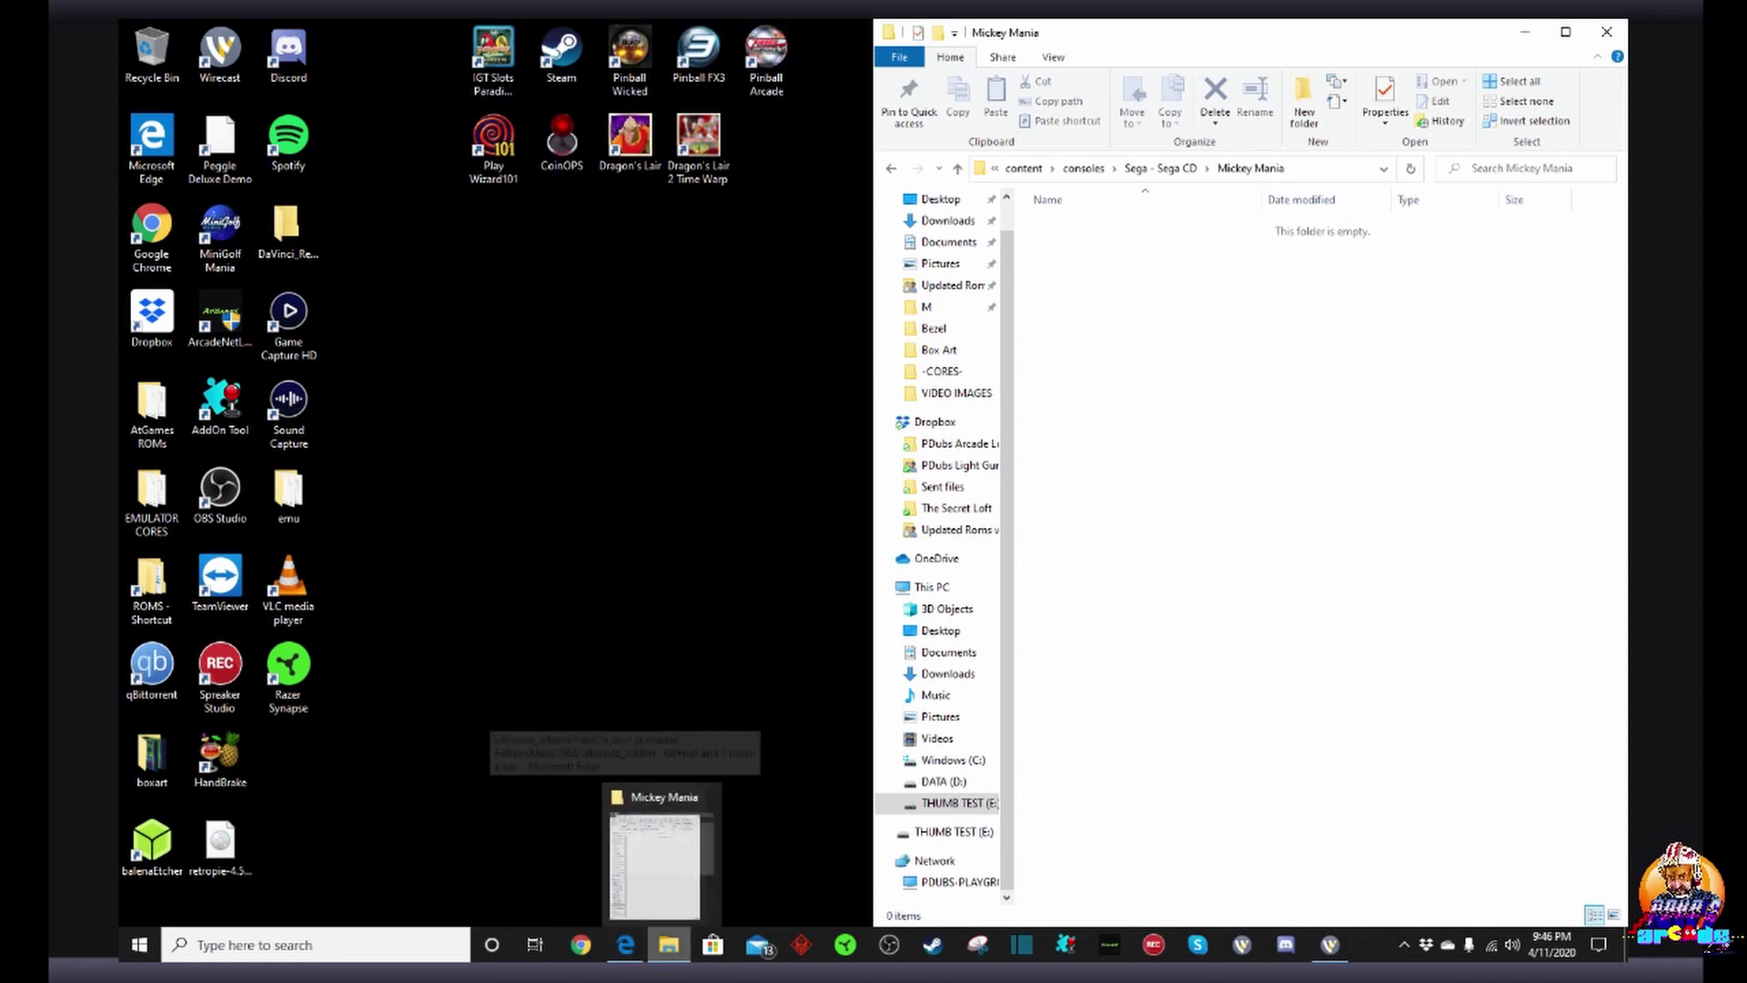
pyautogui.click(669, 945)
pyautogui.click(668, 945)
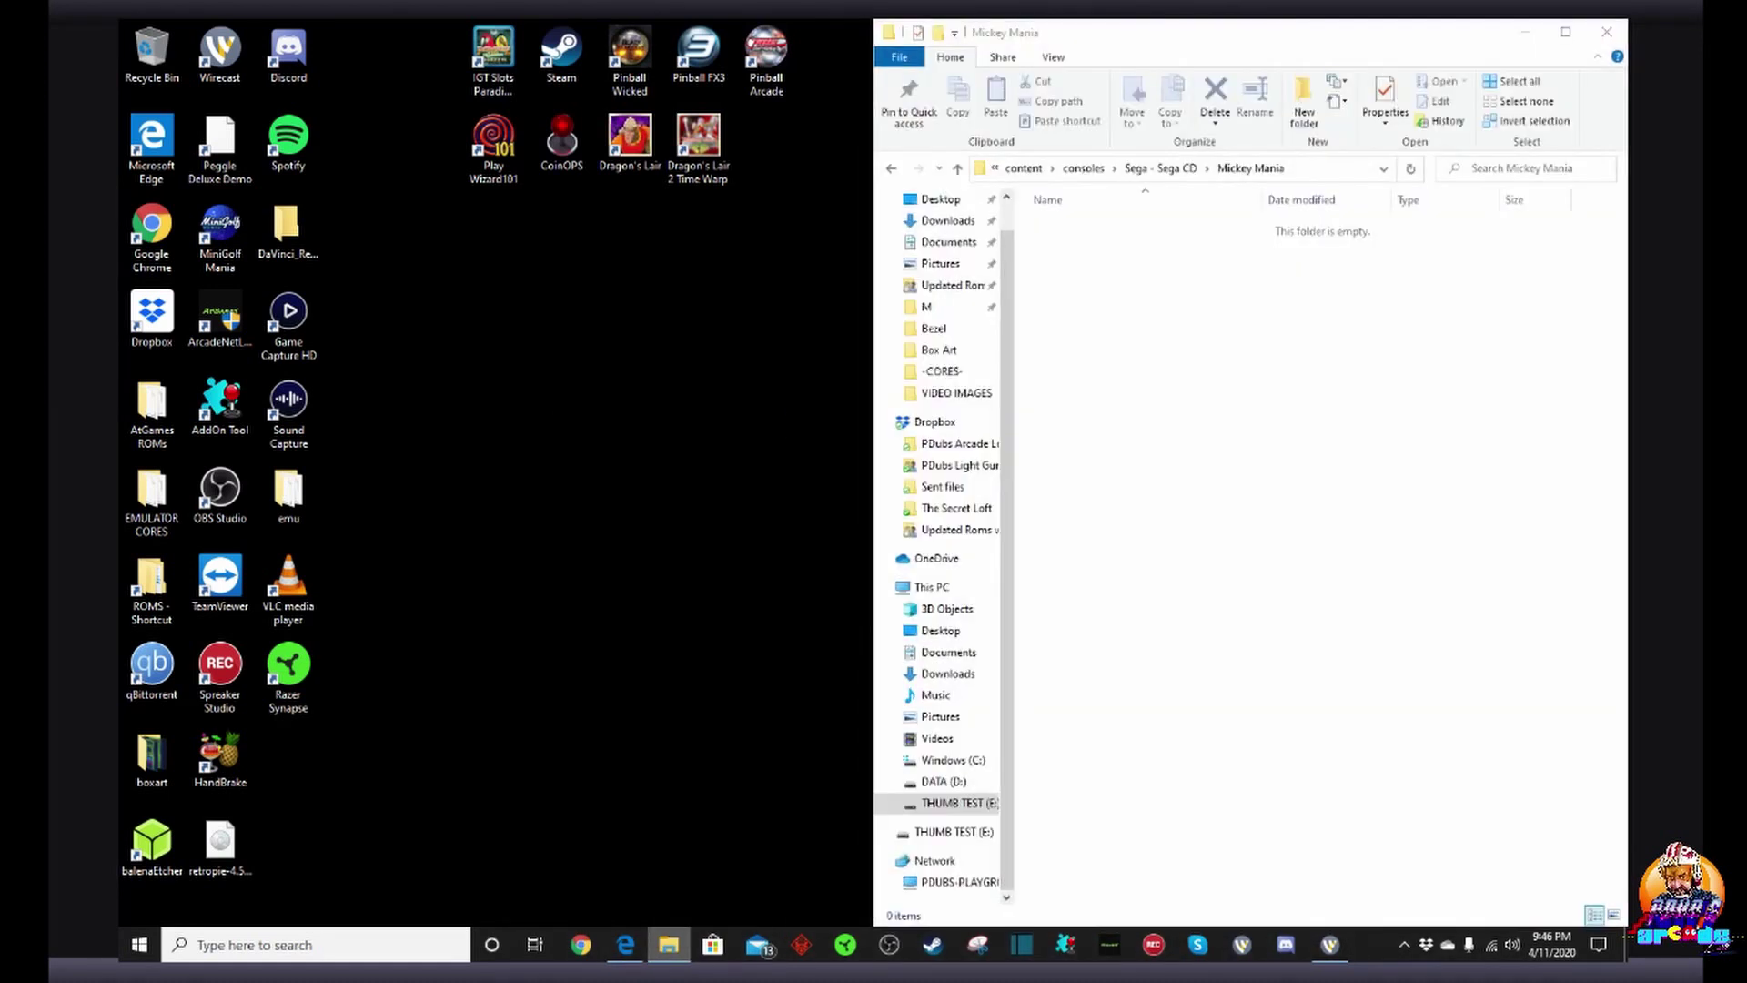
pyautogui.rightClick(669, 944)
pyautogui.click(620, 848)
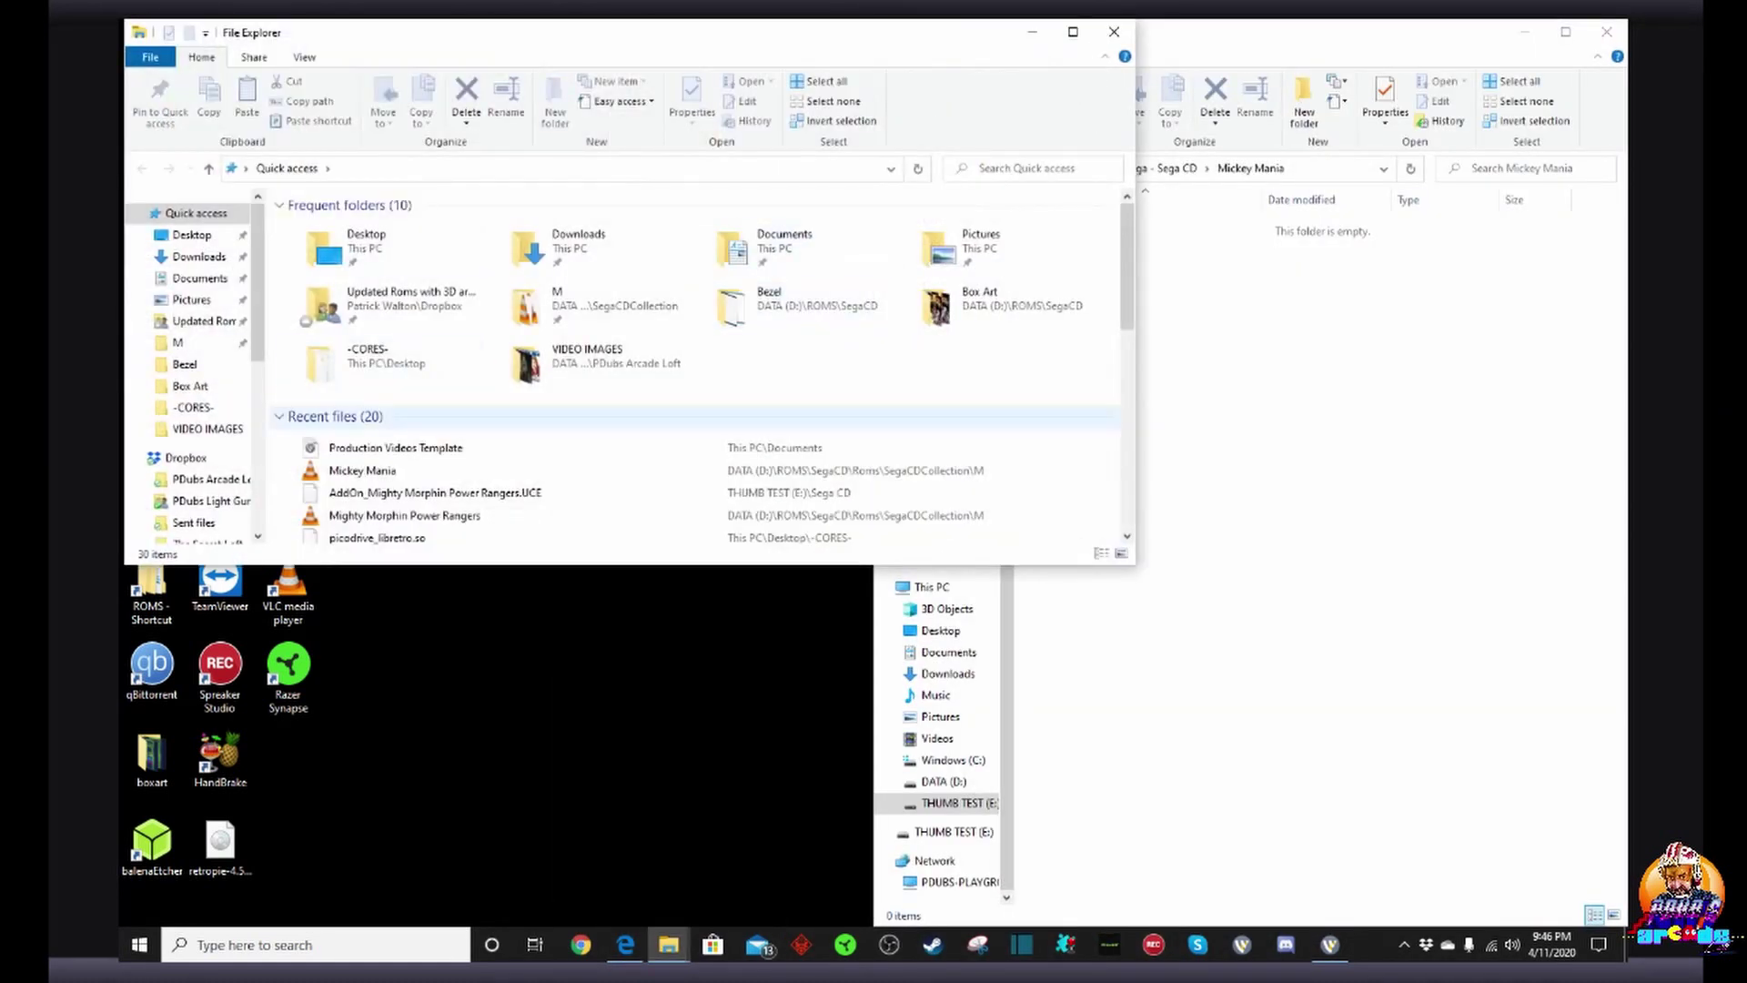
# Step: Browse to ROMS/SegaCD/Roms/SegaCDCollection/M on the DATA (D:) drive and snap that window beside the Mickey Mania folder window
pyautogui.moveTo(258, 328); pyautogui.dragTo(257, 451)
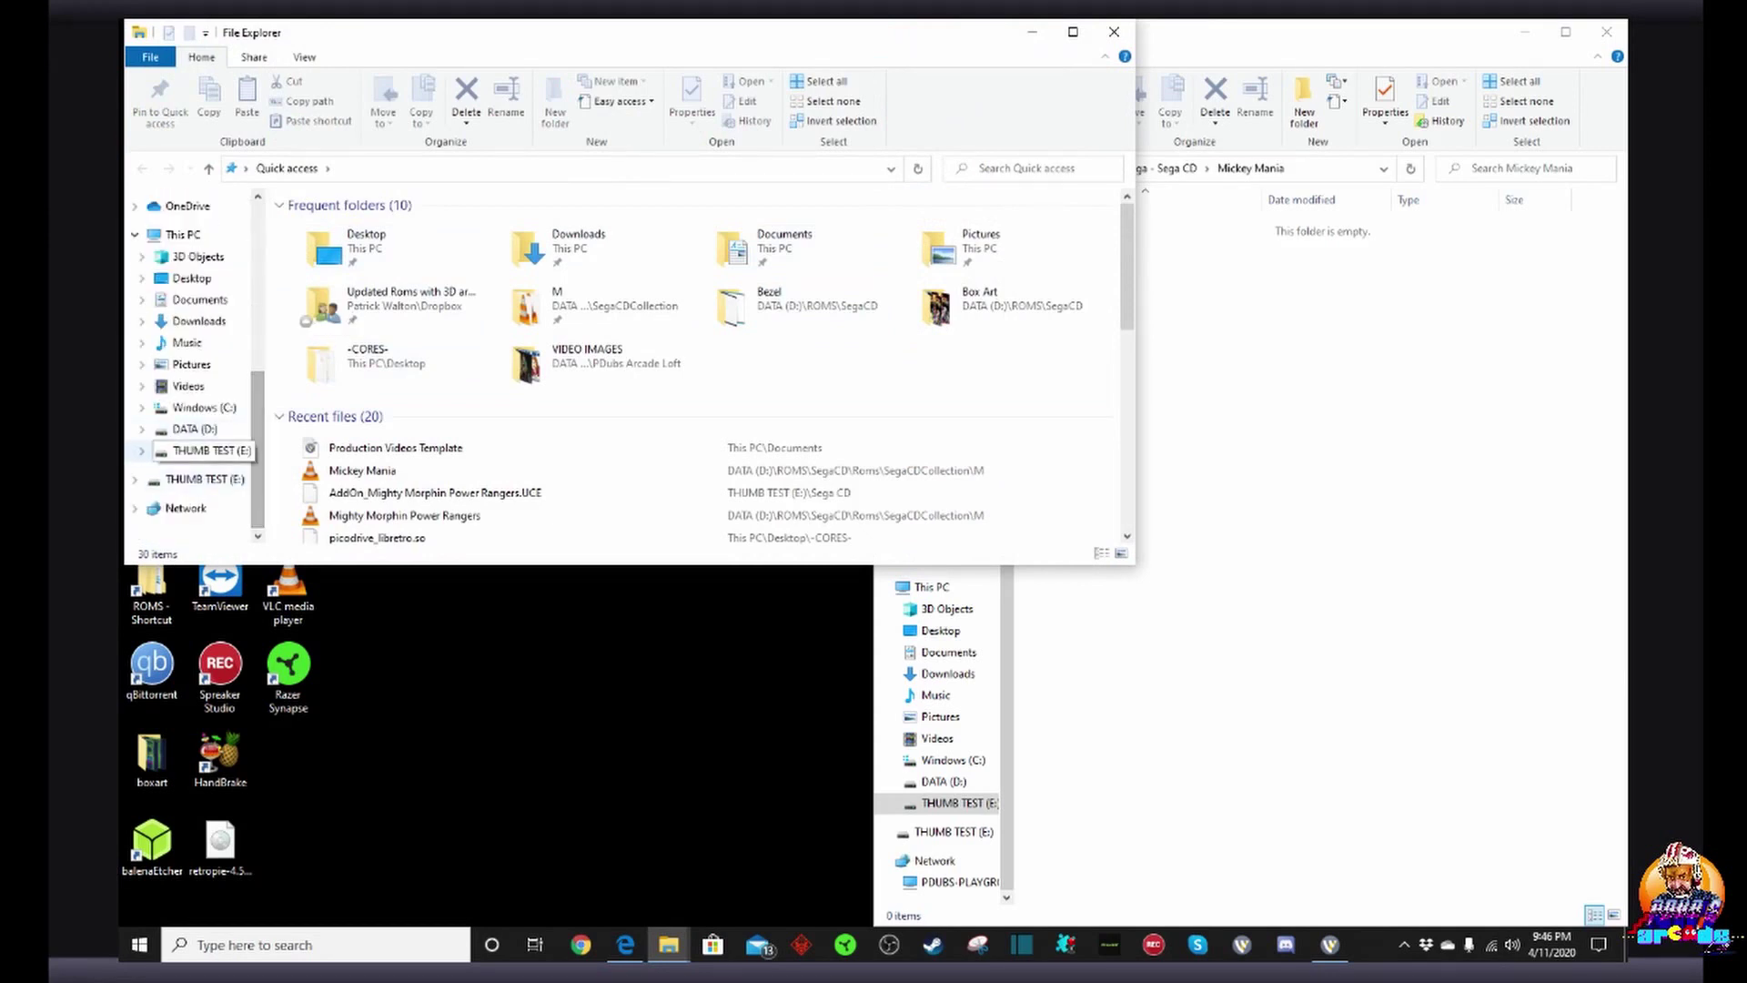
pyautogui.click(195, 430)
pyautogui.doubleClick(319, 340)
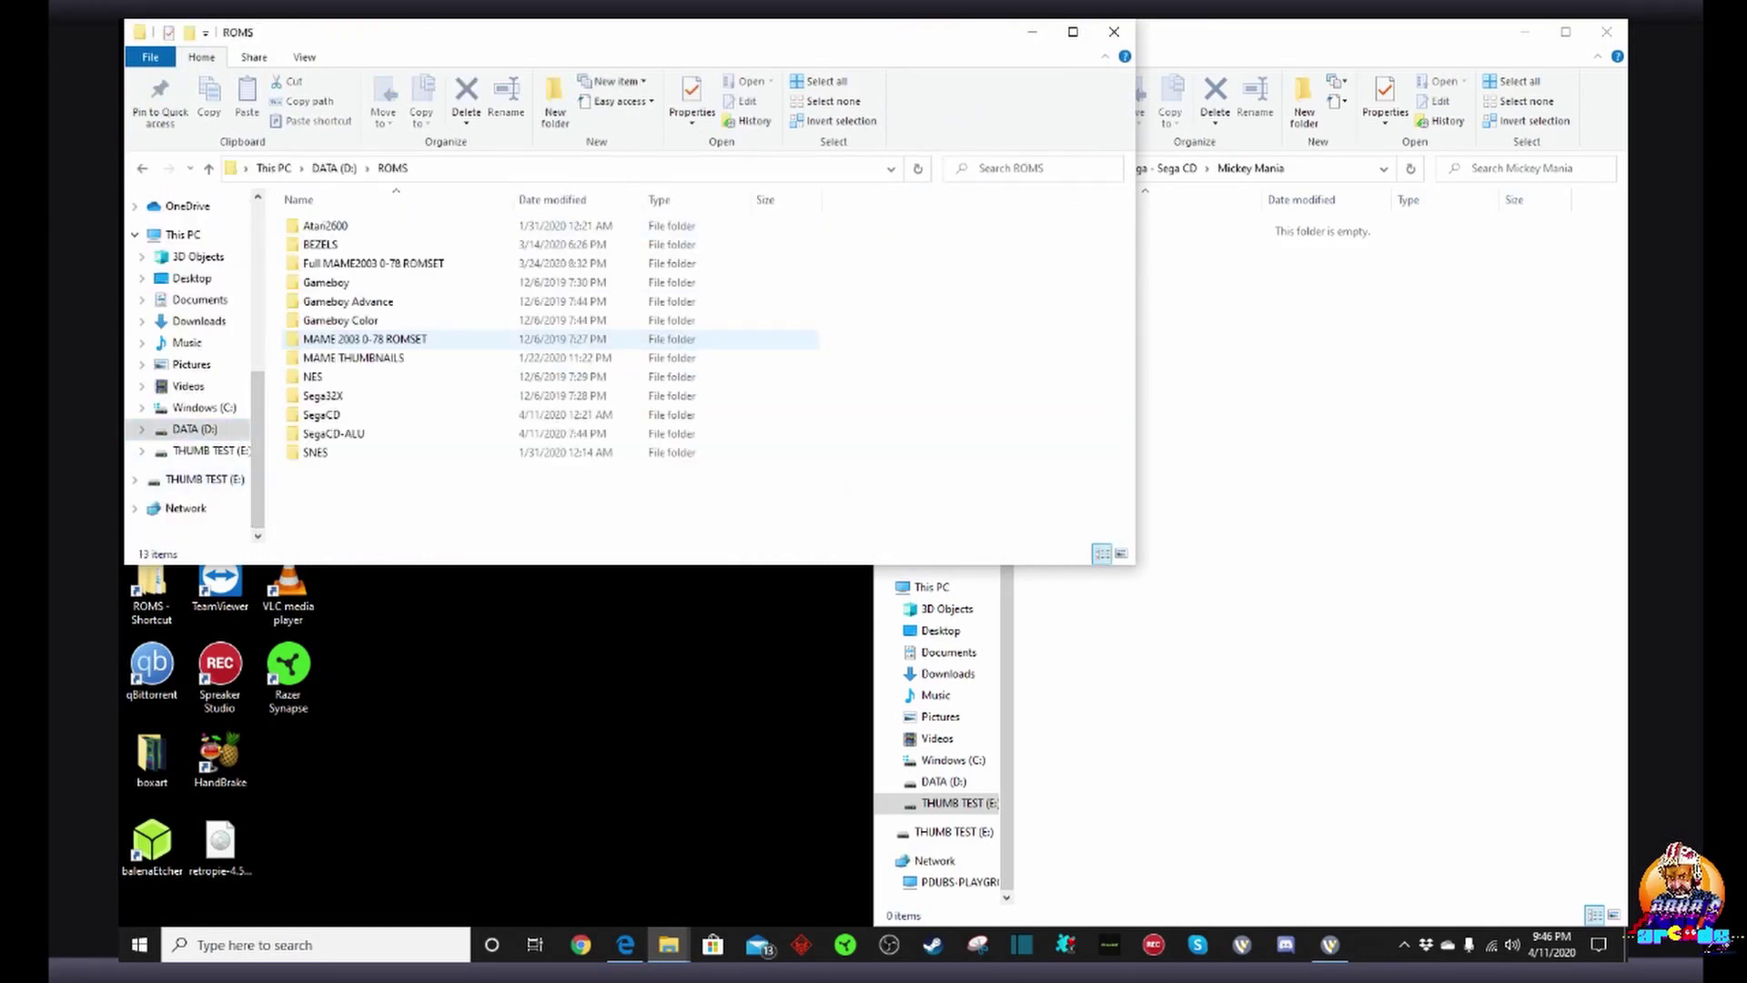
pyautogui.click(323, 415)
pyautogui.doubleClick(322, 415)
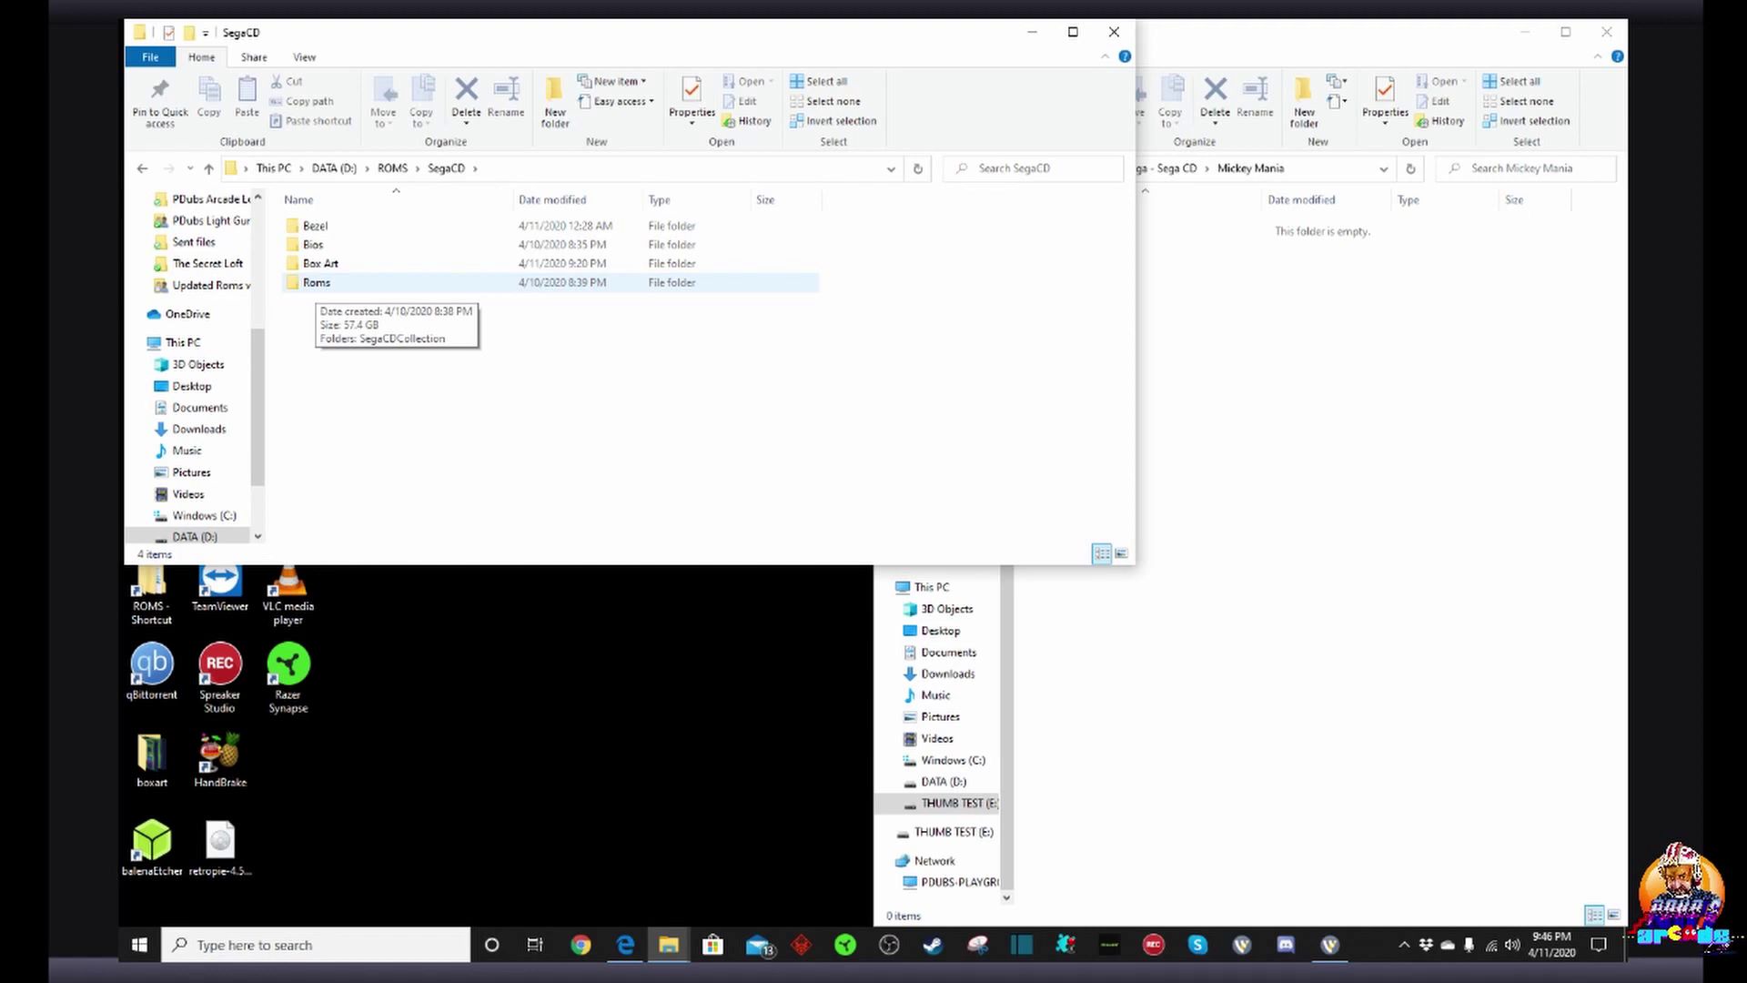
pyautogui.doubleClick(317, 282)
pyautogui.doubleClick(337, 226)
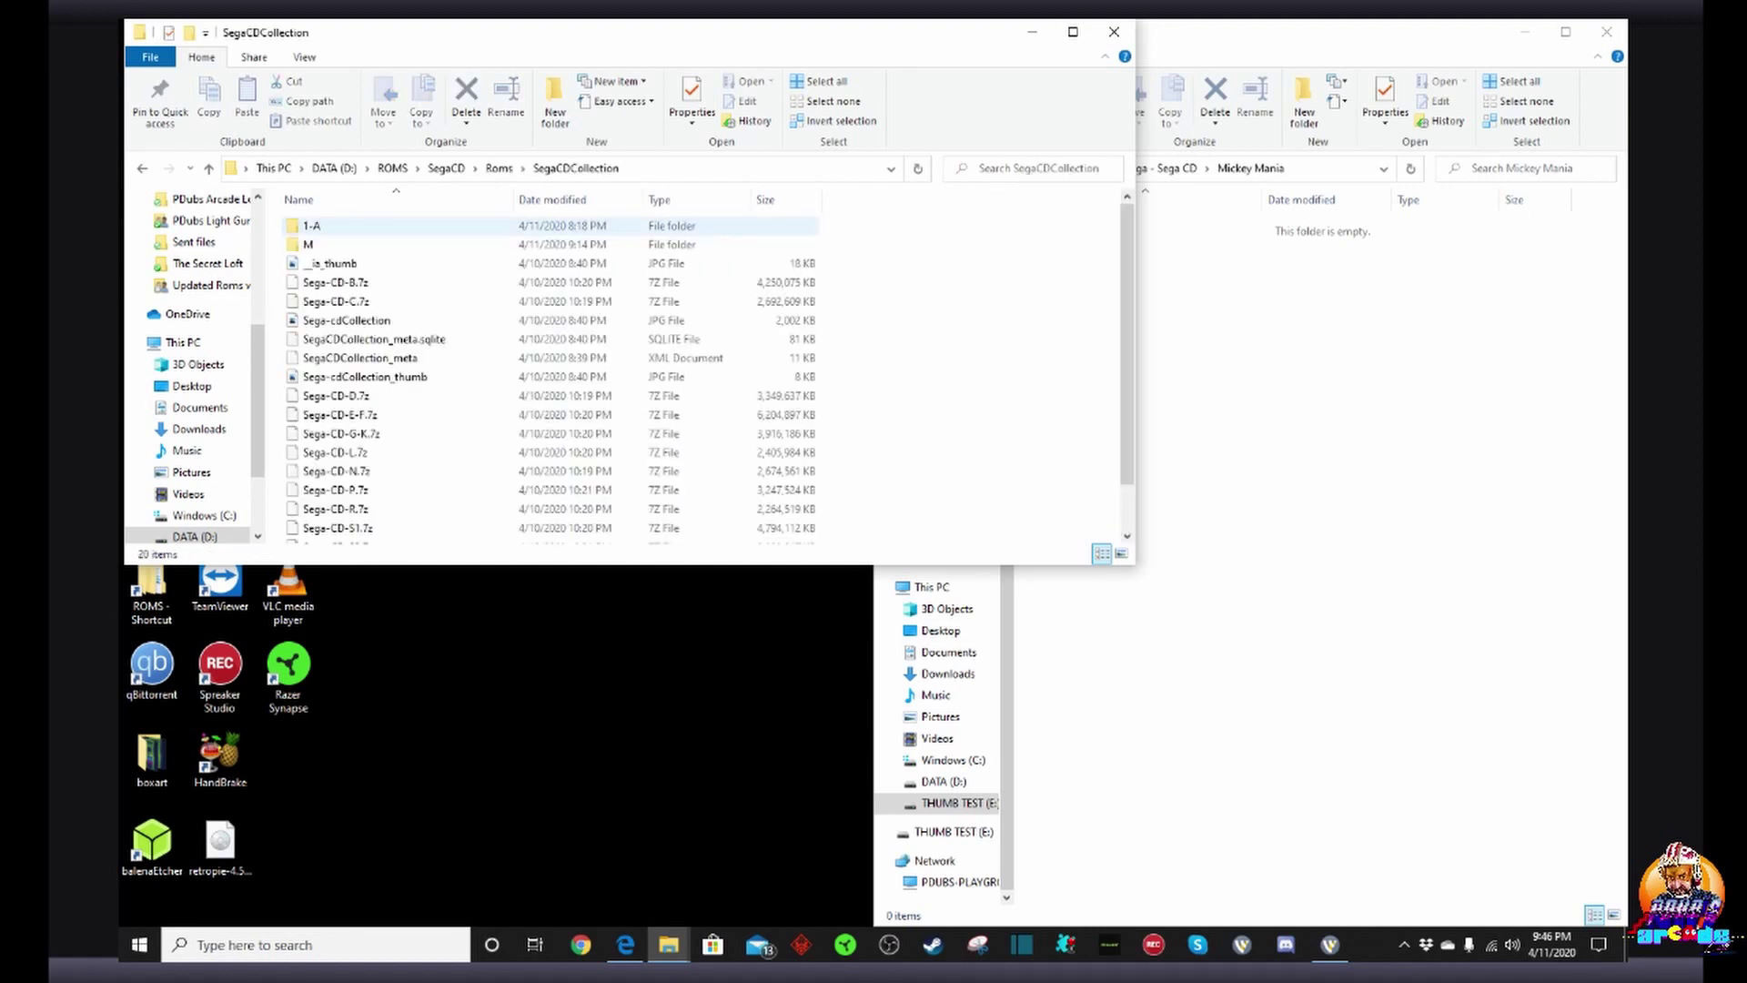
pyautogui.doubleClick(309, 244)
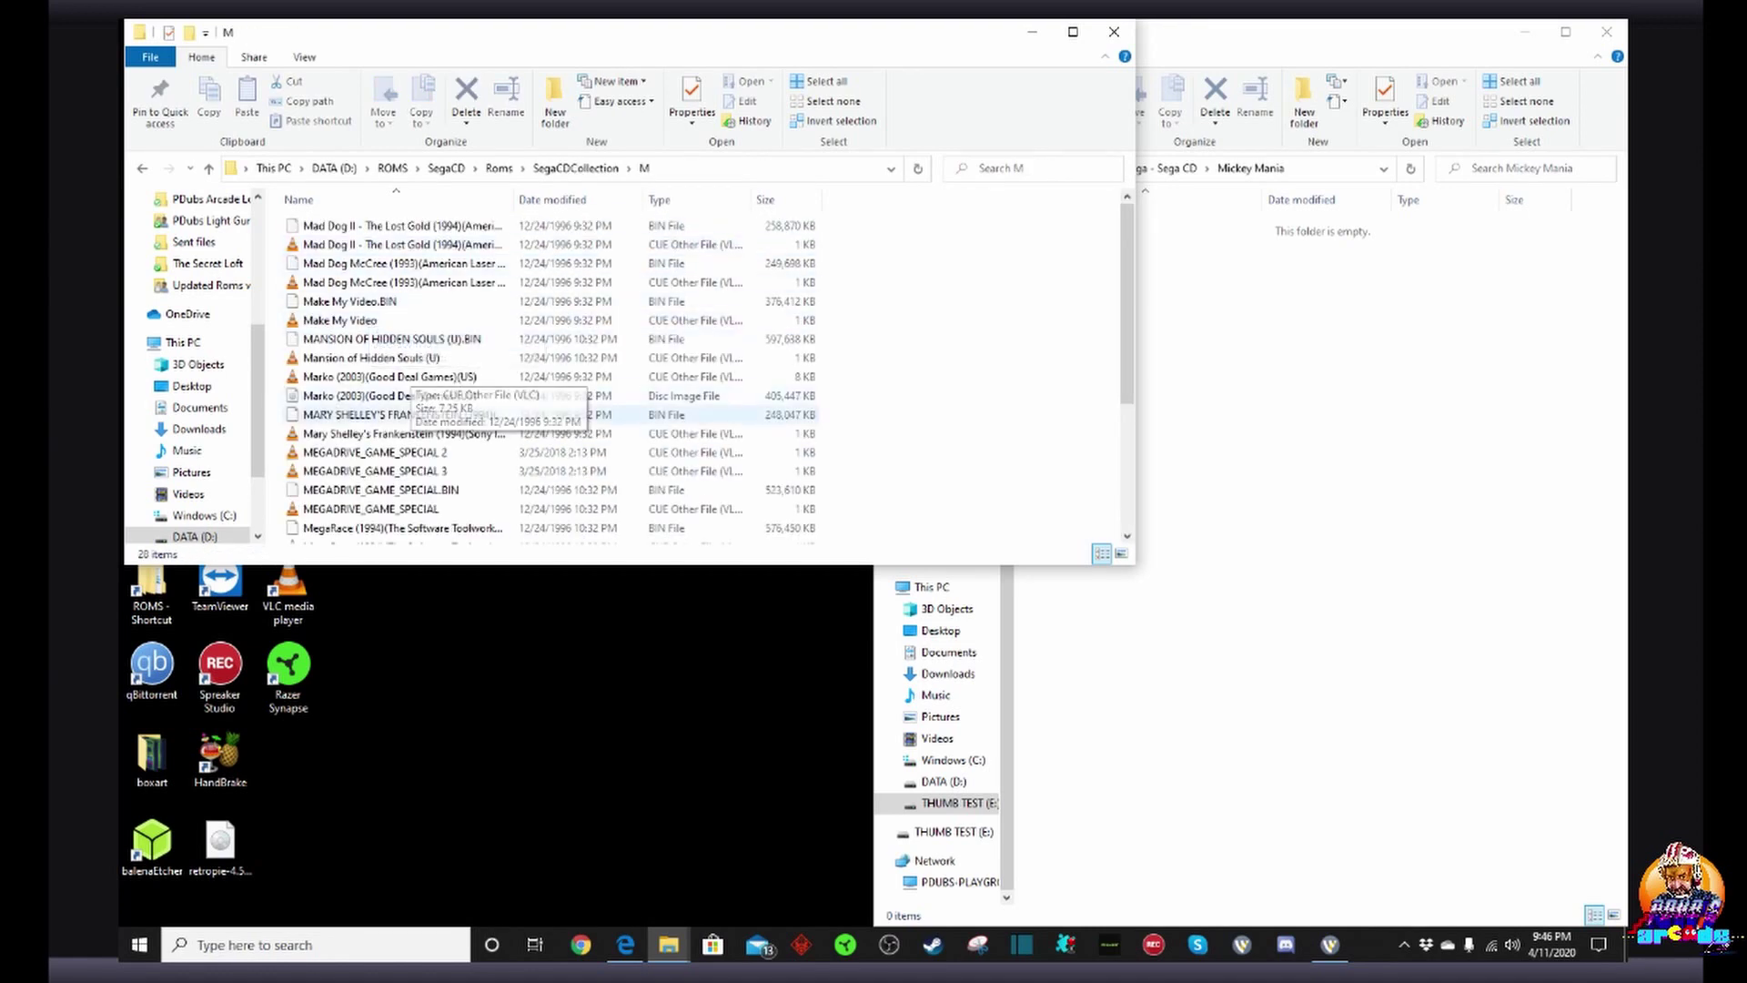
pyautogui.press('super+Left')
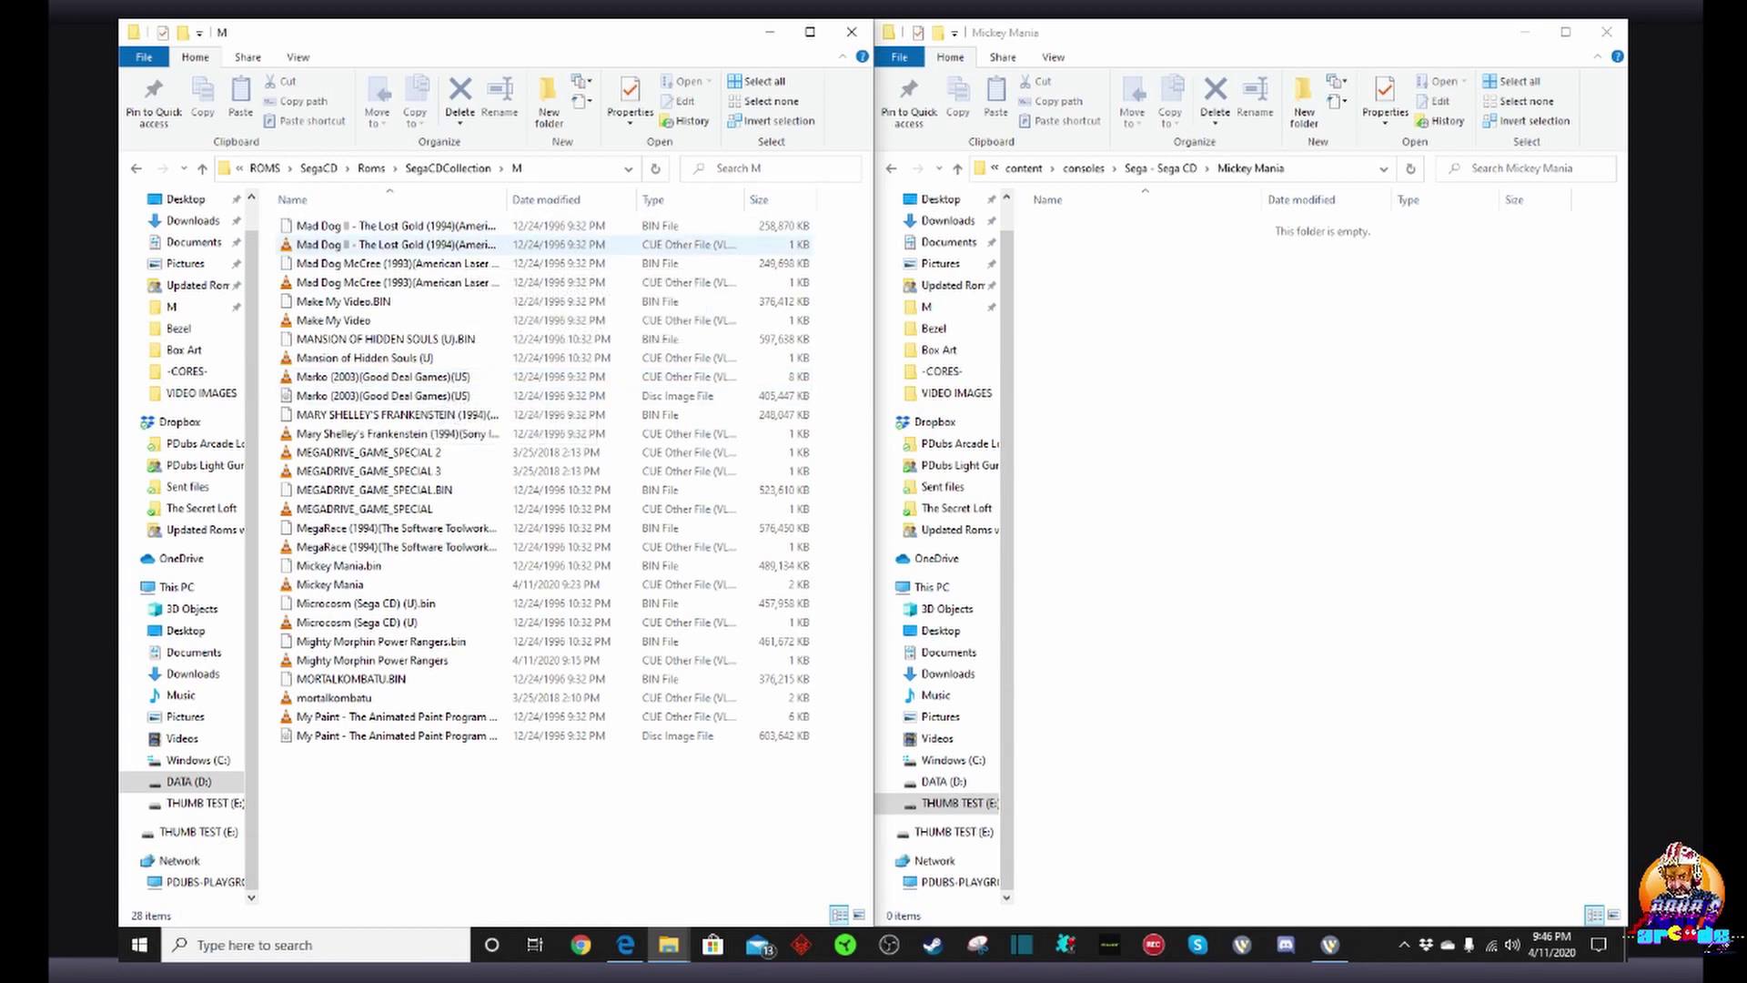
# Step: Compare the Mickey Mania game file names with the name of the new folder on the thumb drive
pyautogui.click(345, 585)
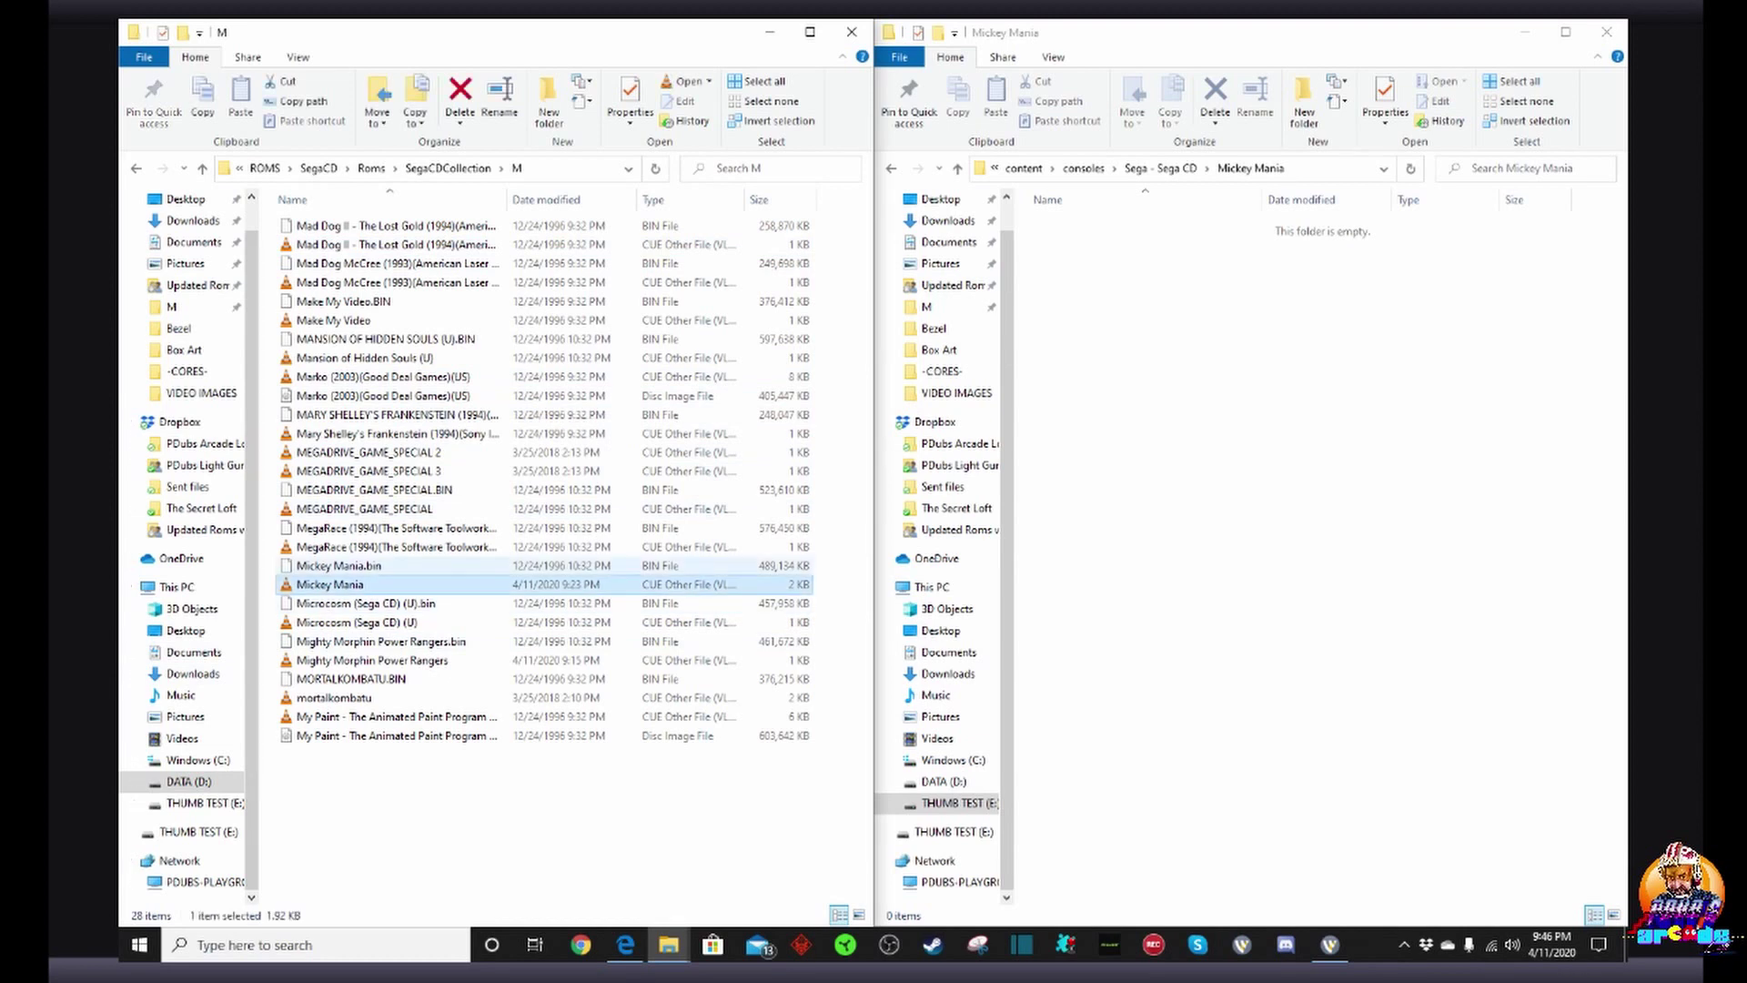
pyautogui.click(345, 566)
pyautogui.click(346, 586)
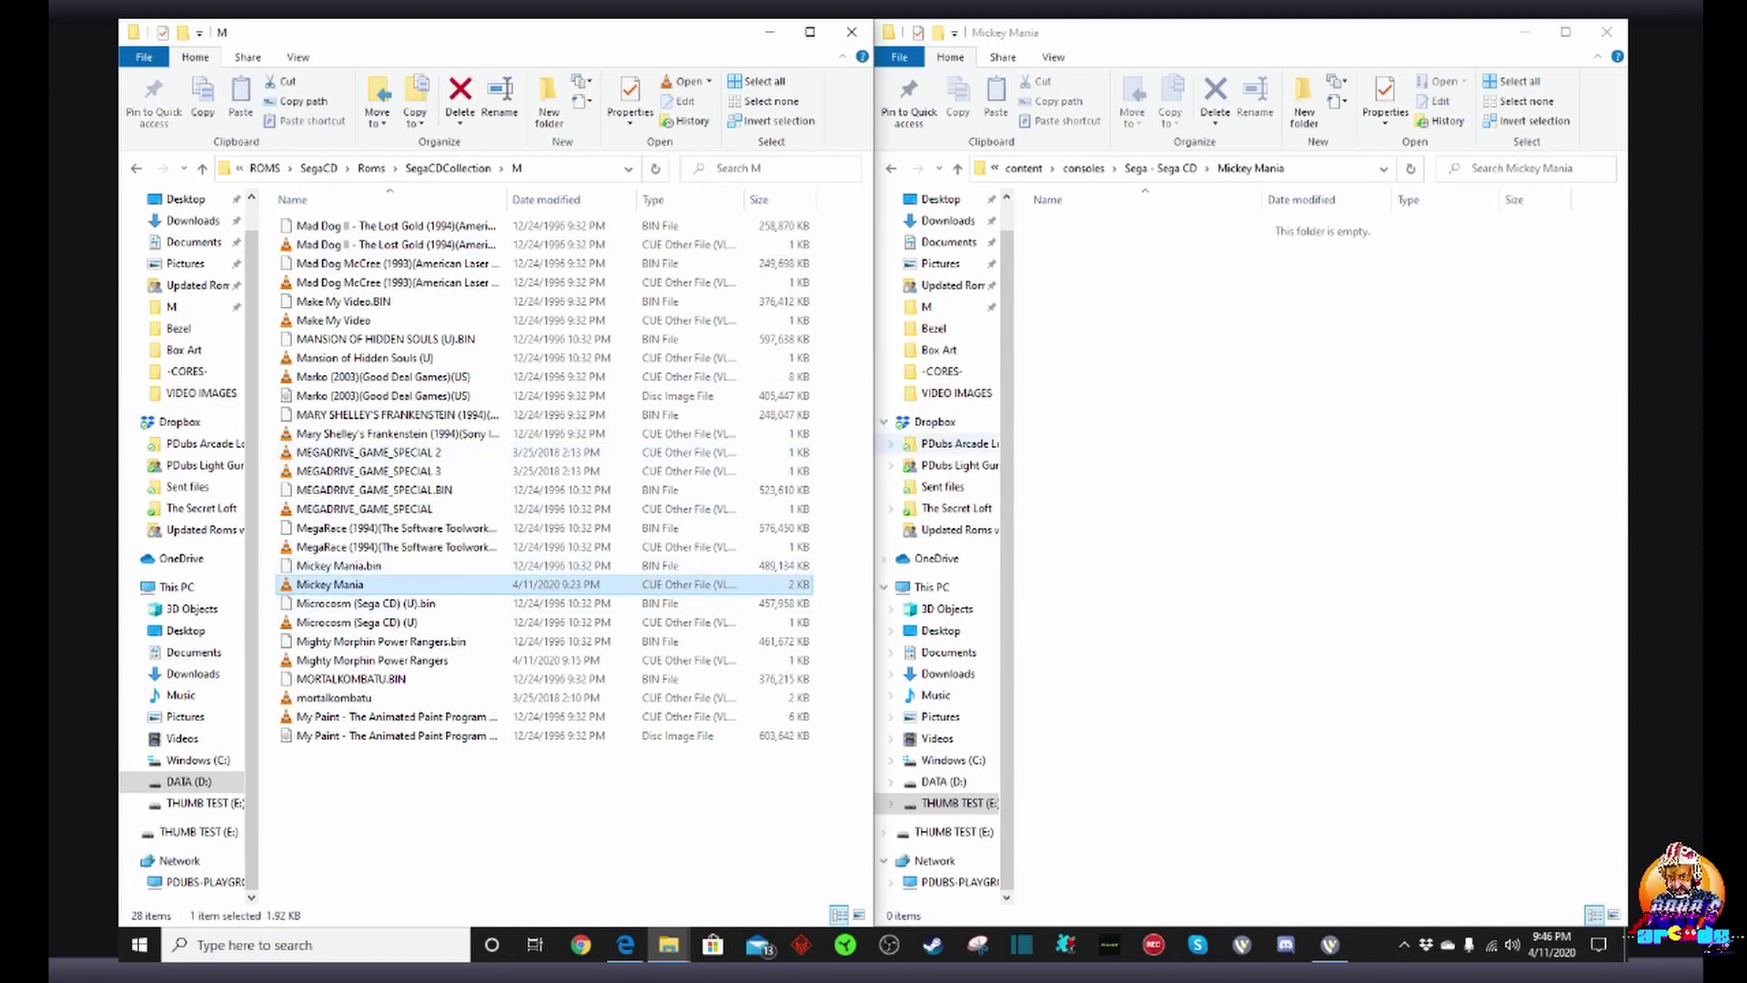
pyautogui.click(892, 168)
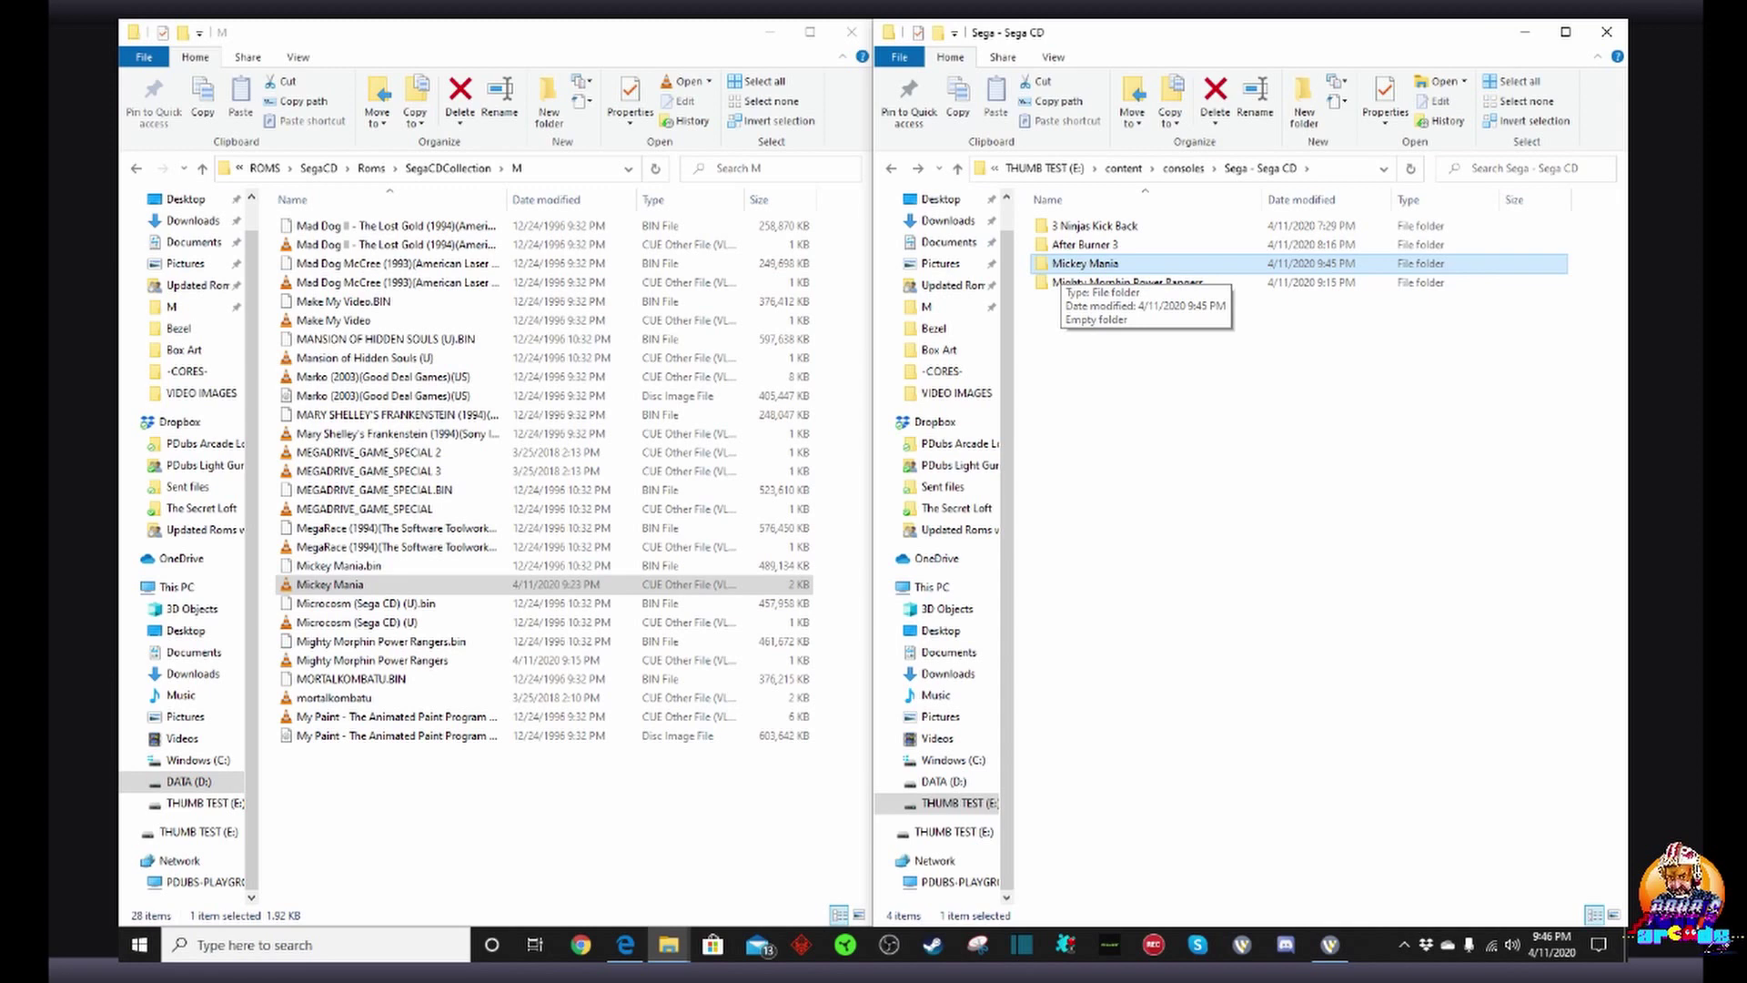
pyautogui.doubleClick(1063, 265)
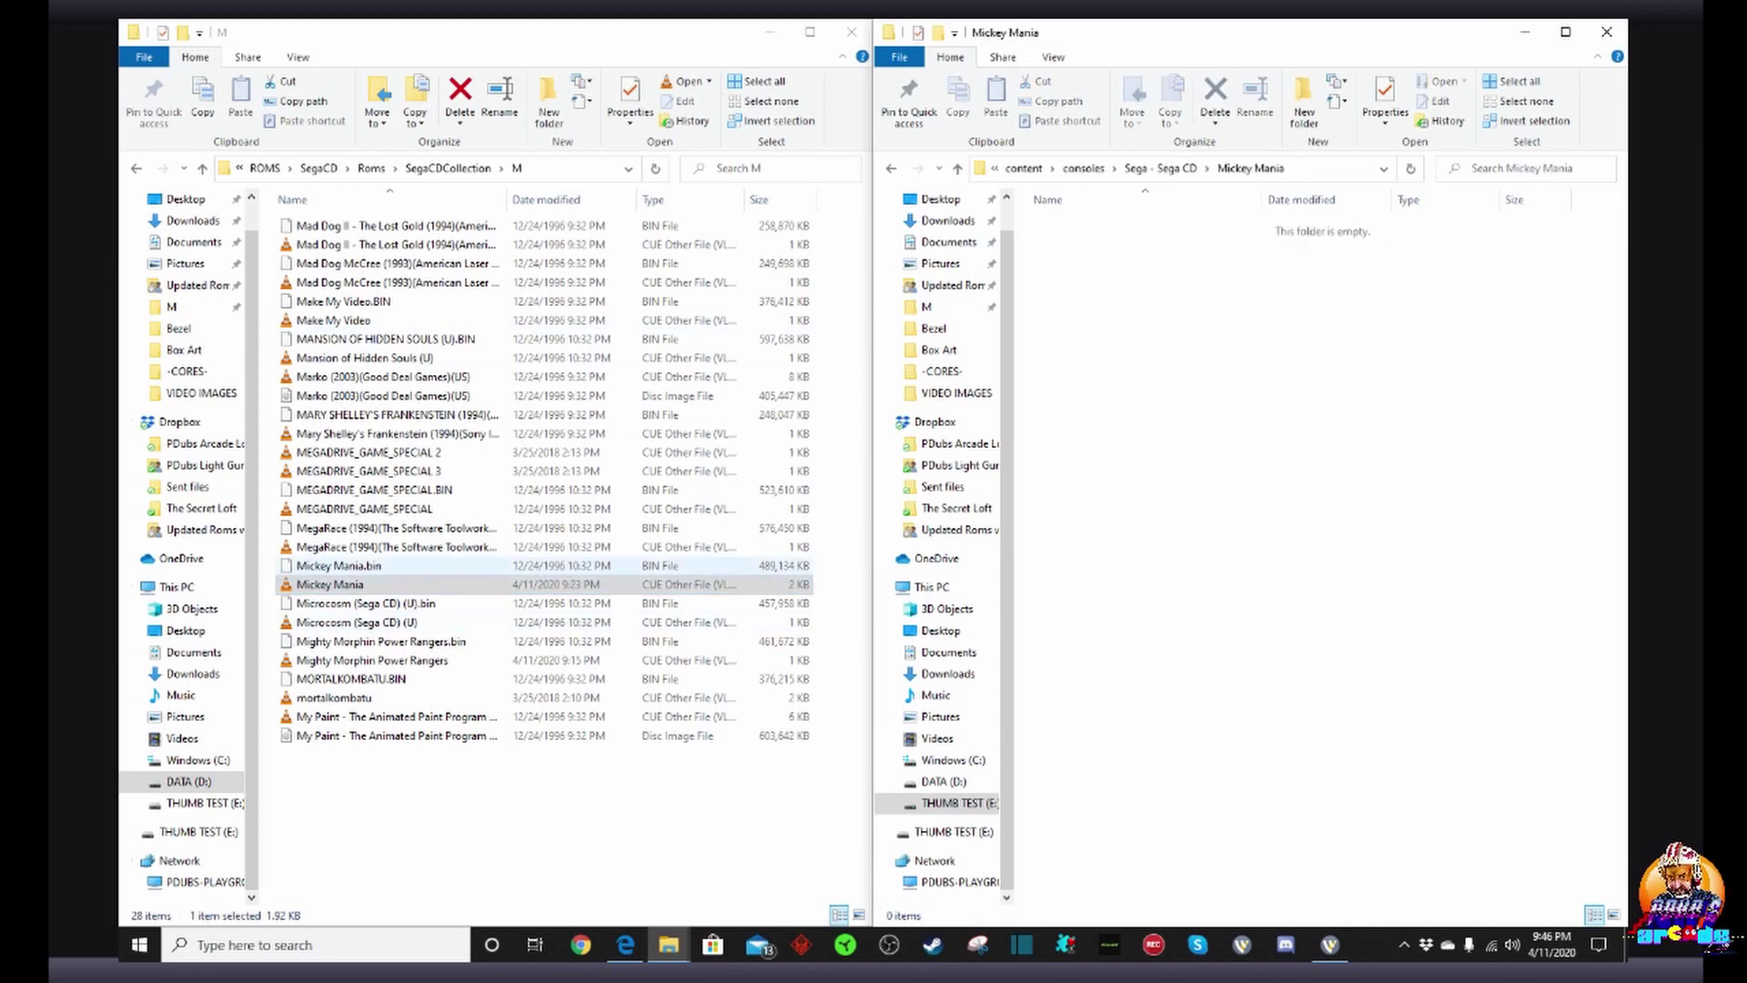
# Step: Copy Mickey Mania.bin and the Mickey Mania CUE file from the M folder into the Mickey Mania folder on the thumb drive
pyautogui.click(339, 566)
pyautogui.click(330, 585)
pyautogui.click(339, 566)
pyautogui.click(331, 585)
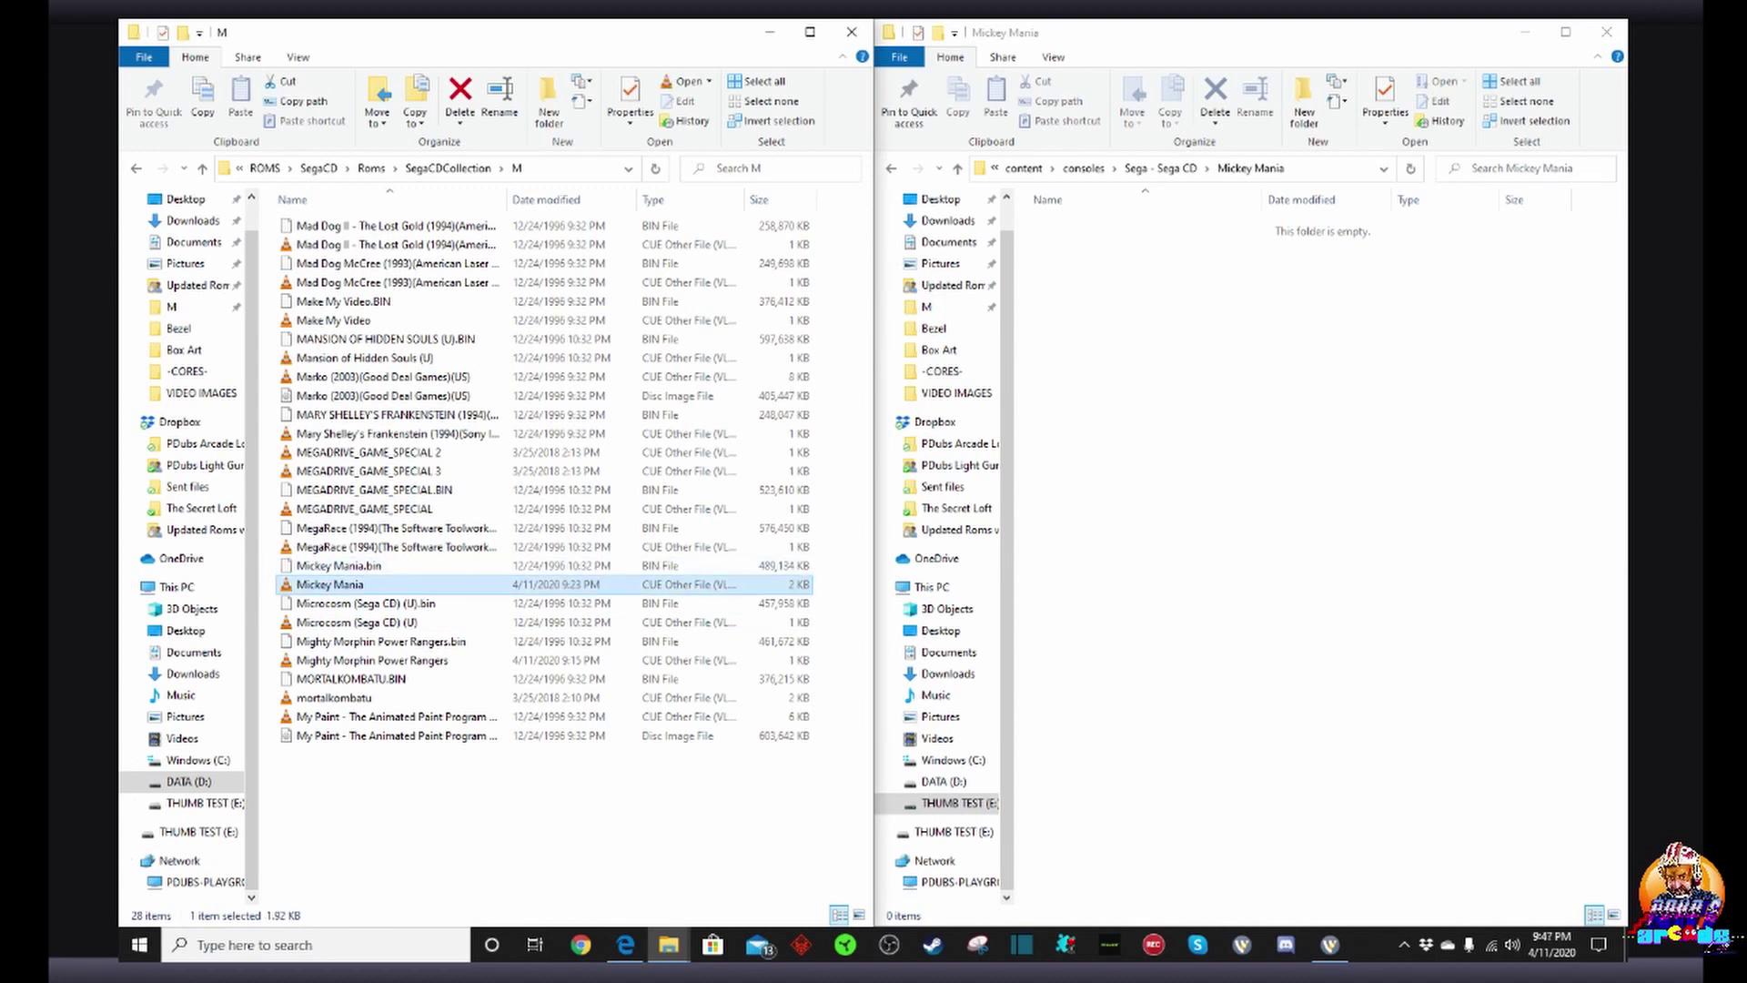
pyautogui.click(338, 566)
pyautogui.click(339, 566)
pyautogui.keyDown('ctrl'); pyautogui.click(339, 585); pyautogui.keyUp('ctrl')
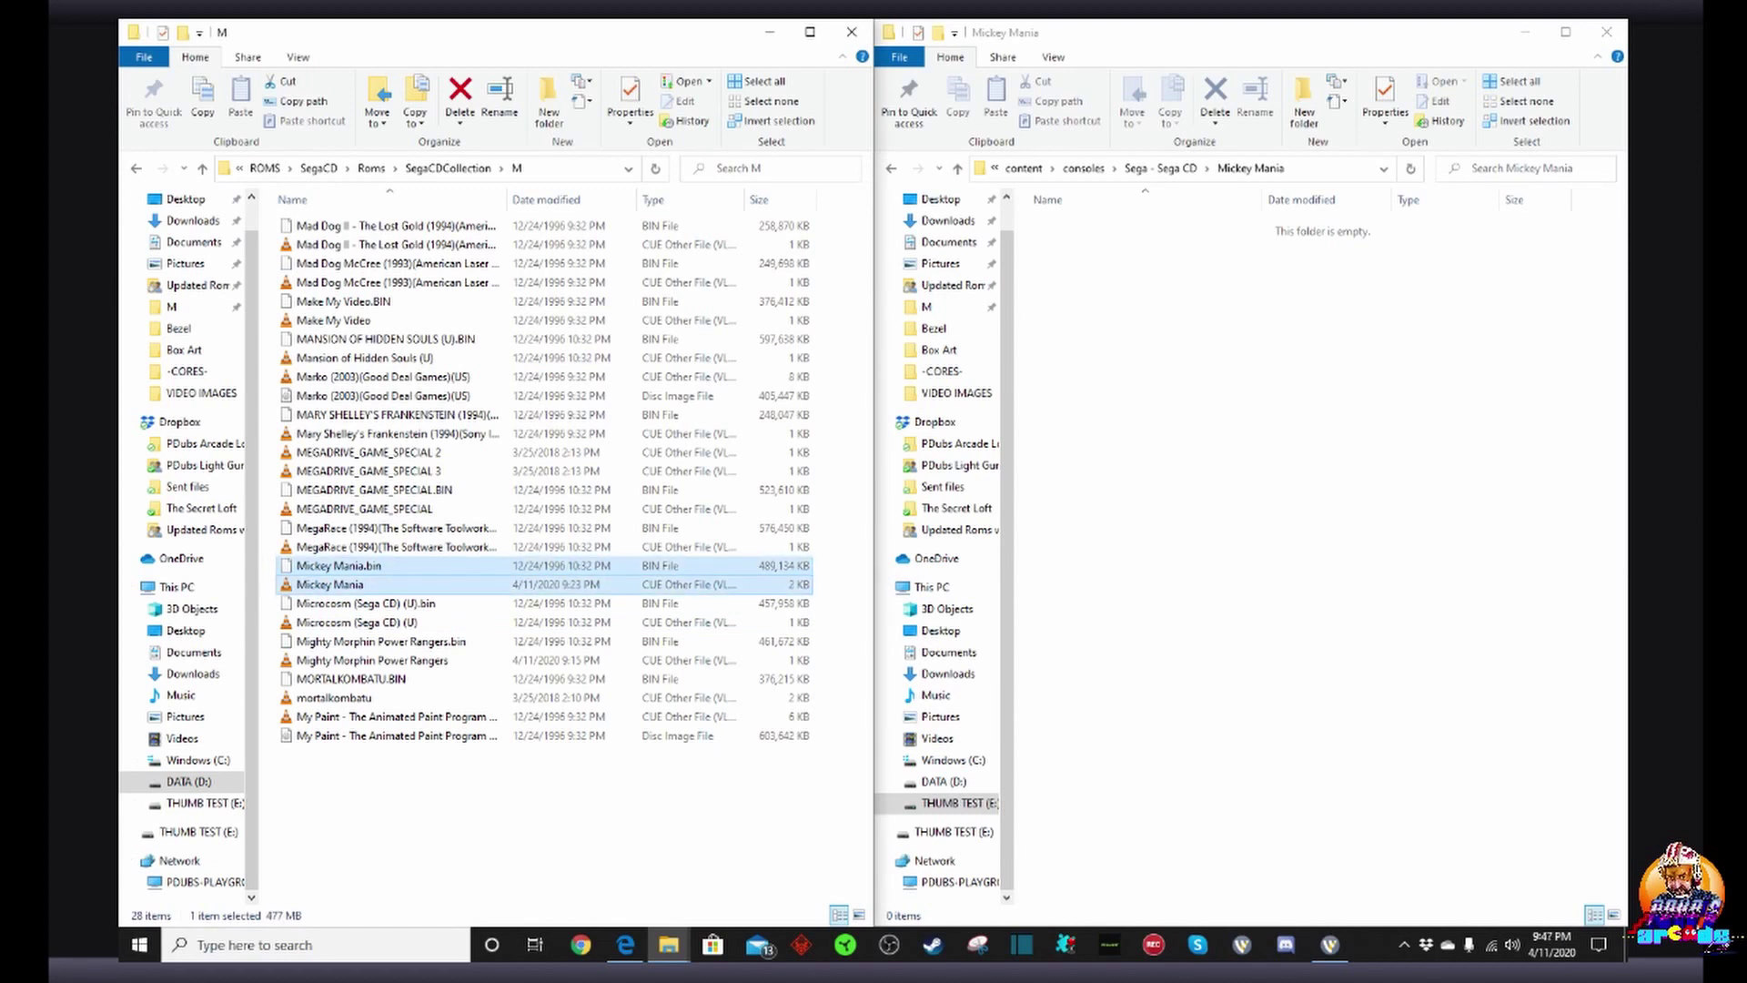
pyautogui.click(339, 566)
pyautogui.keyDown('ctrl'); pyautogui.click(340, 585); pyautogui.keyUp('ctrl')
pyautogui.moveTo(336, 584); pyautogui.dragTo(1171, 376)
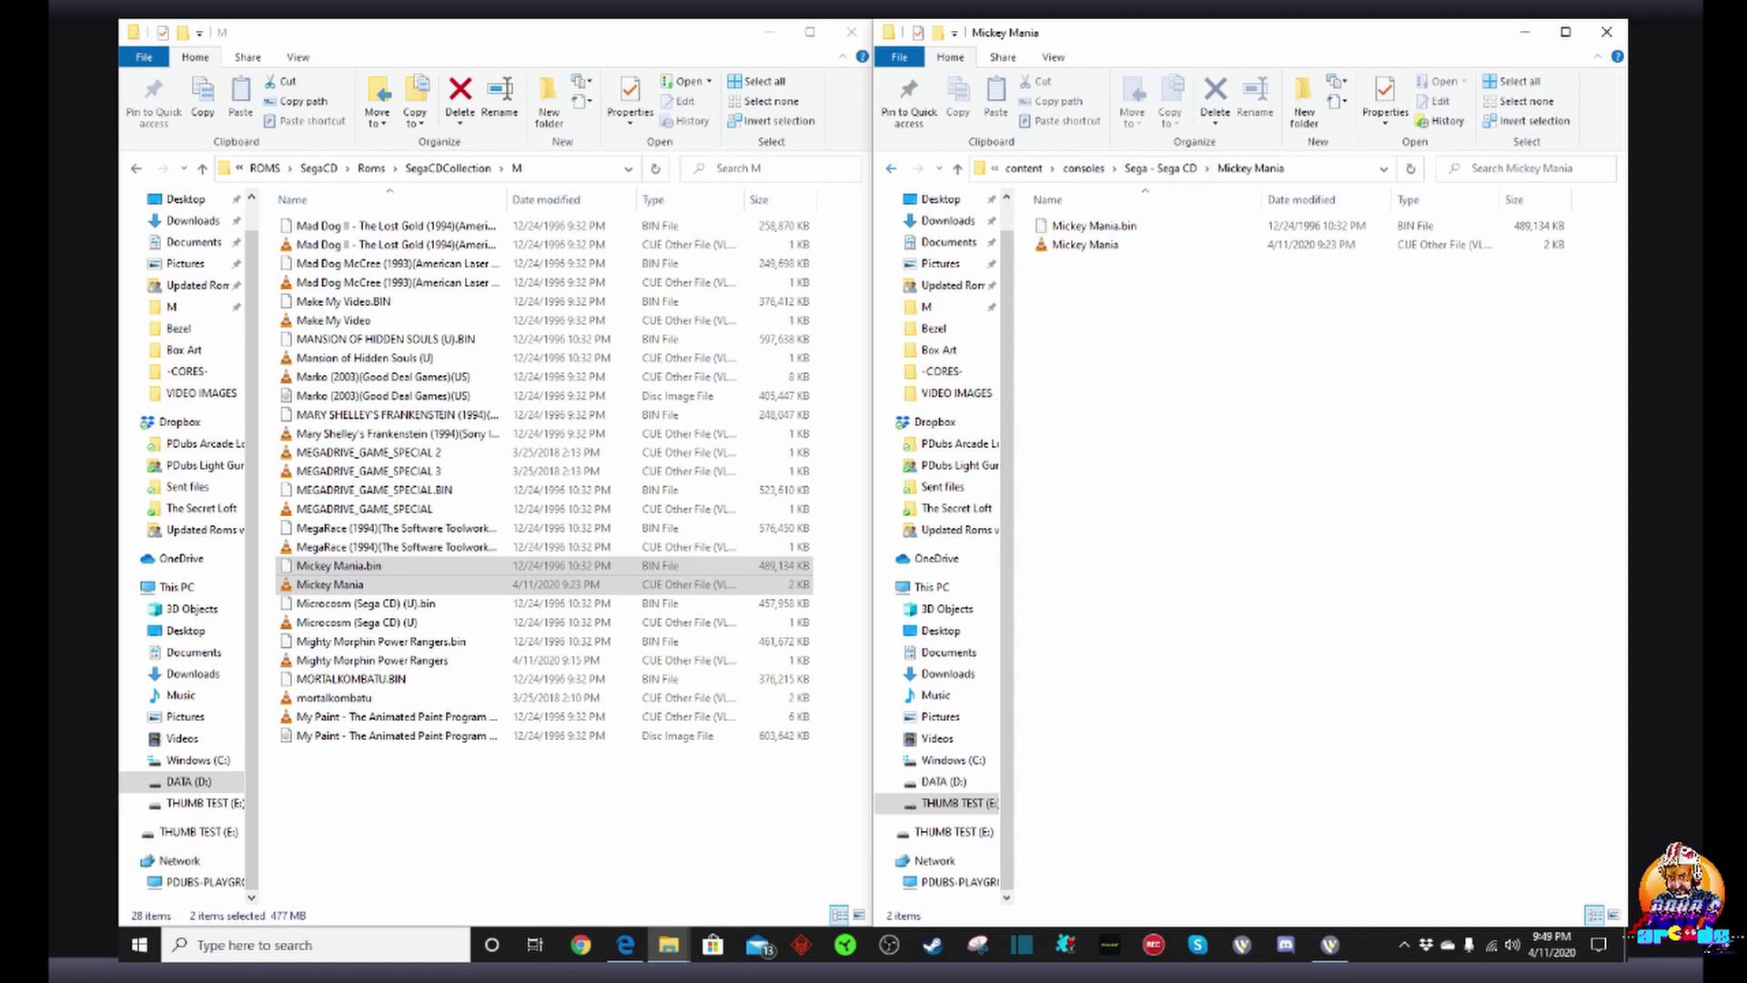
# Step: Return to the root of the THUMB TEST (E:) drive and close the window showing the M folder
pyautogui.click(1156, 168)
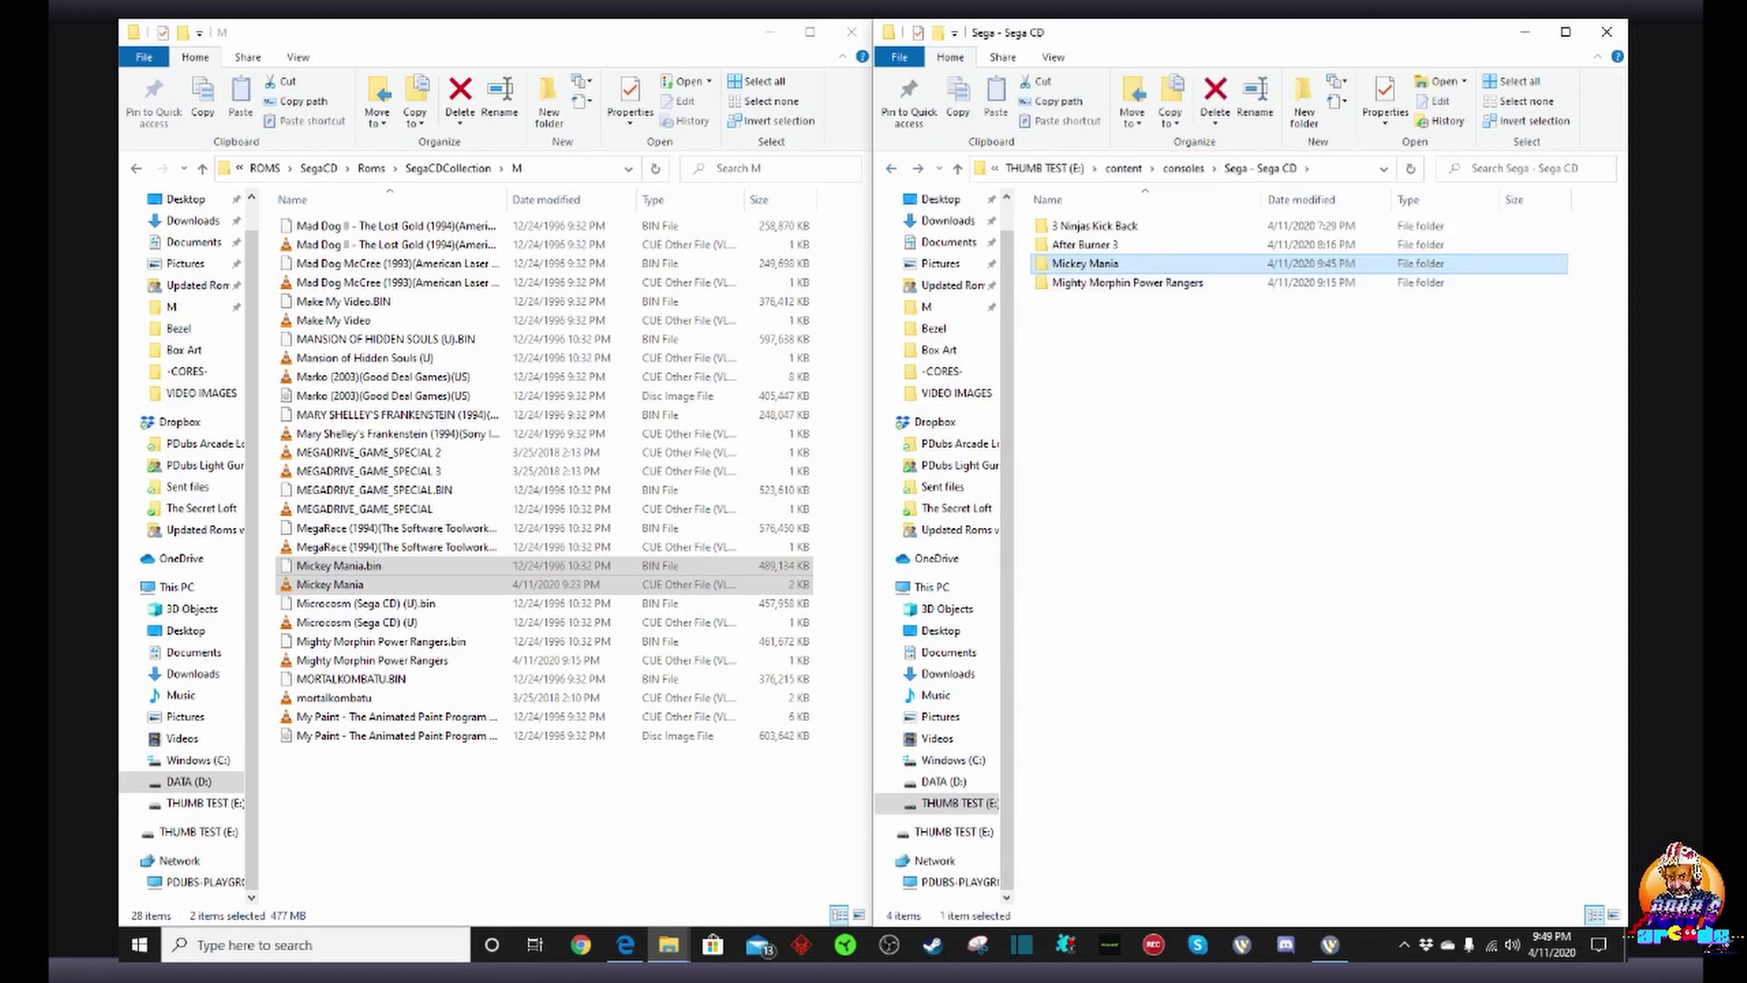
pyautogui.click(891, 168)
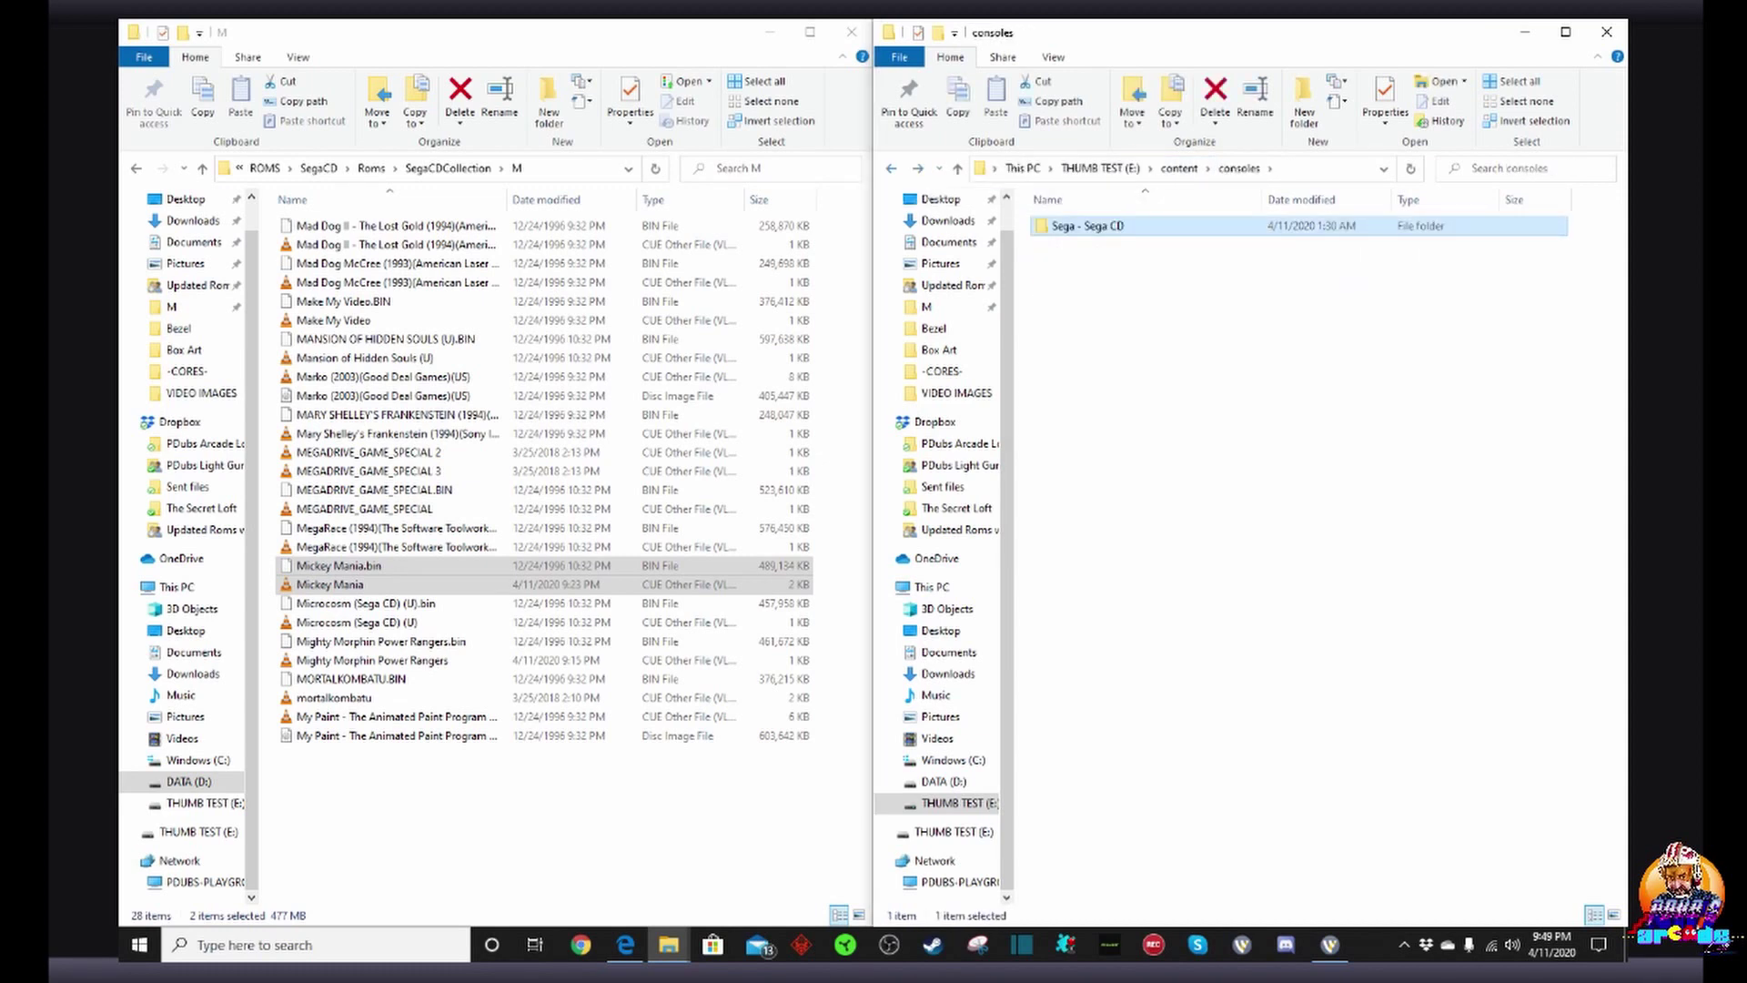
pyautogui.hotkey('alt', 'Up')
pyautogui.hotkey('alt', 'Up')
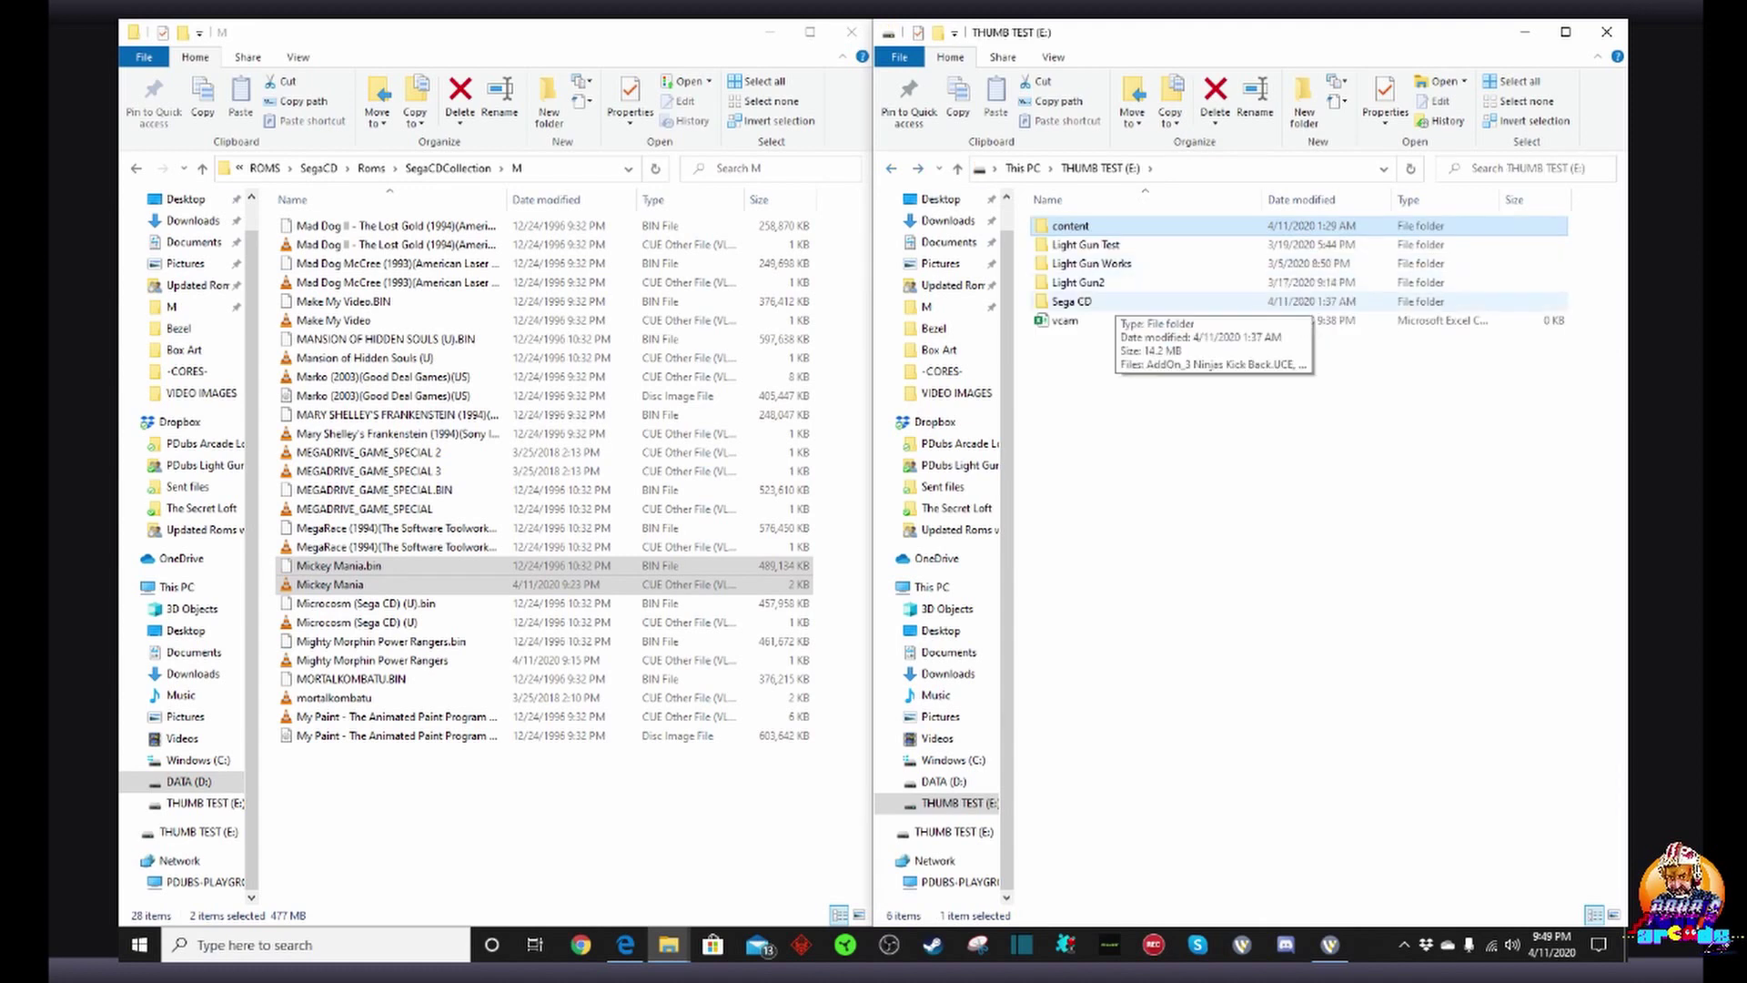
pyautogui.click(852, 32)
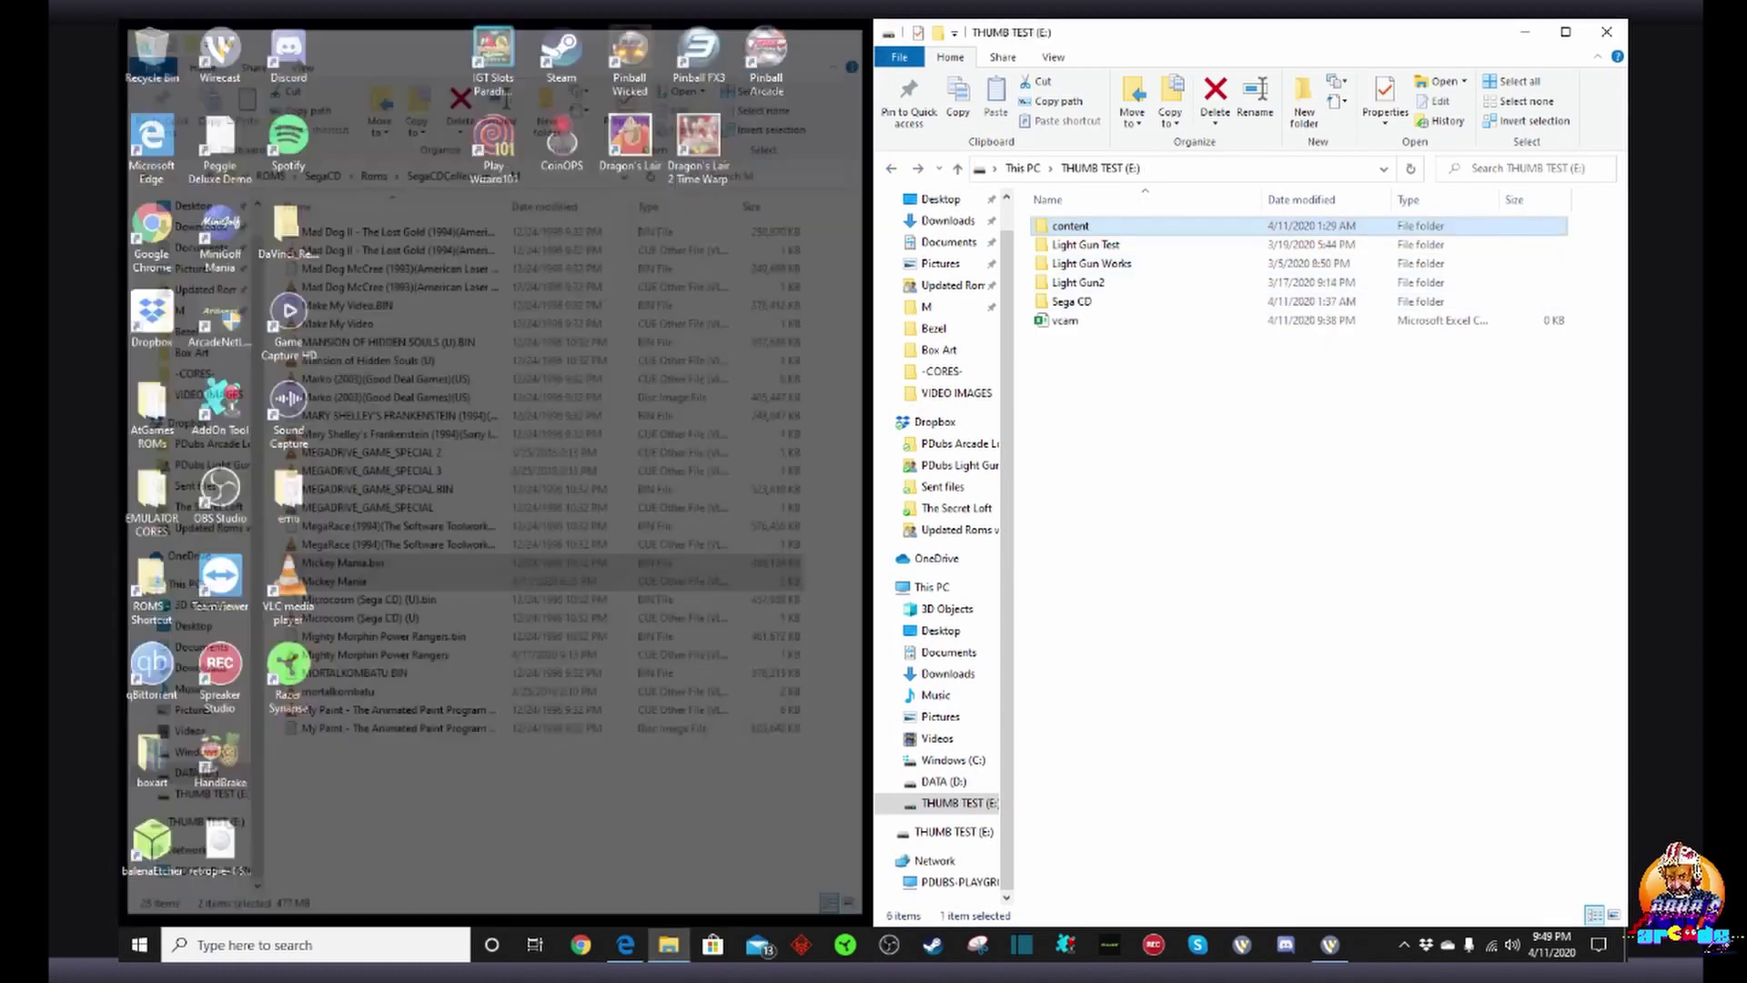
# Step: Switch to AddOn Tool and set the package's game title to "Mickey Mania"
pyautogui.click(1066, 944)
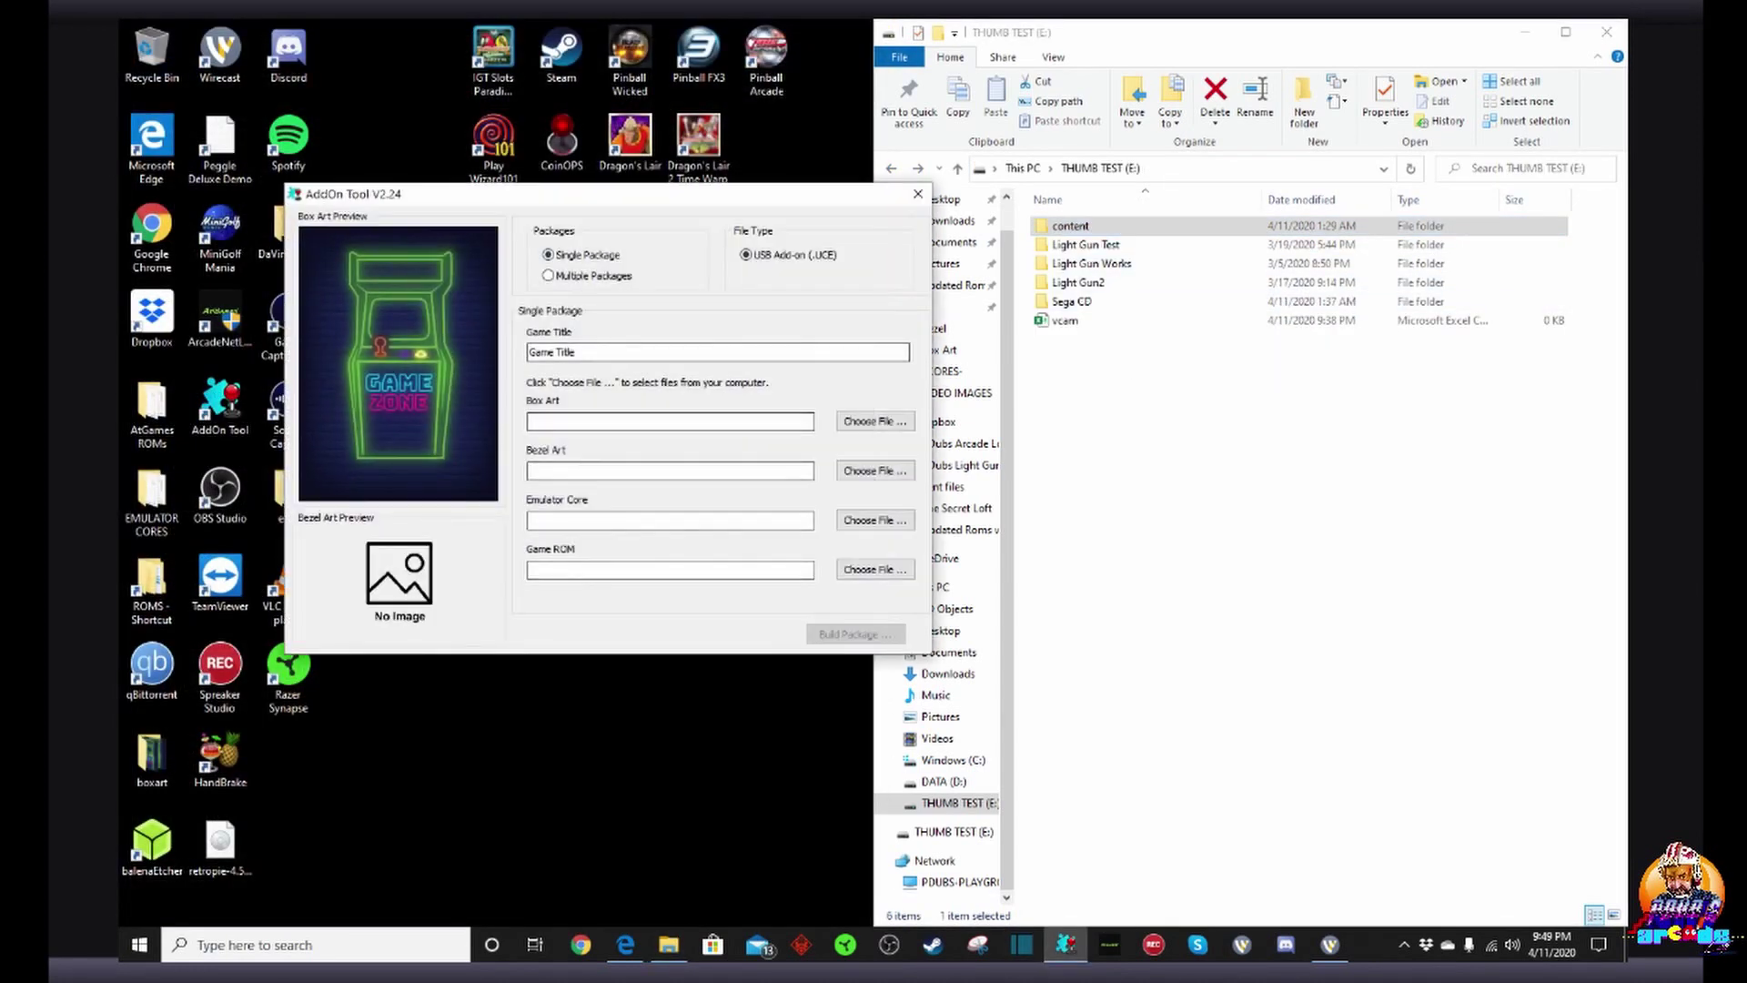
pyautogui.moveTo(607, 205); pyautogui.dragTo(479, 233)
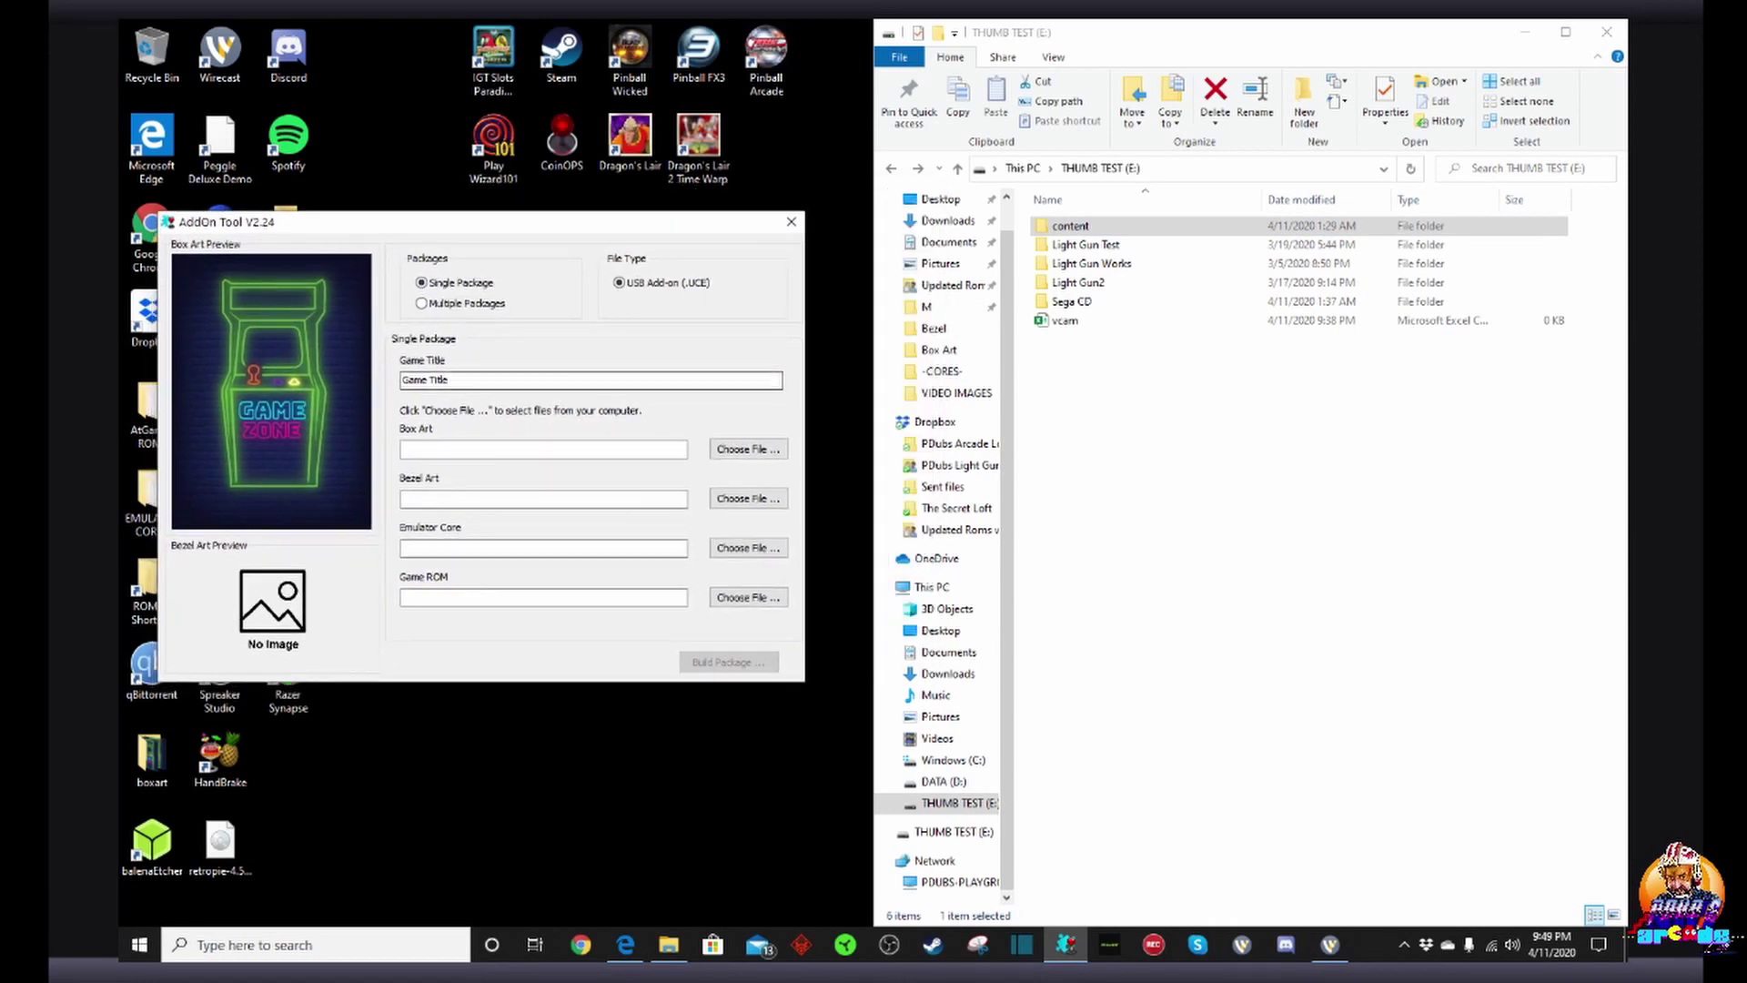
pyautogui.moveTo(453, 380); pyautogui.dragTo(401, 380)
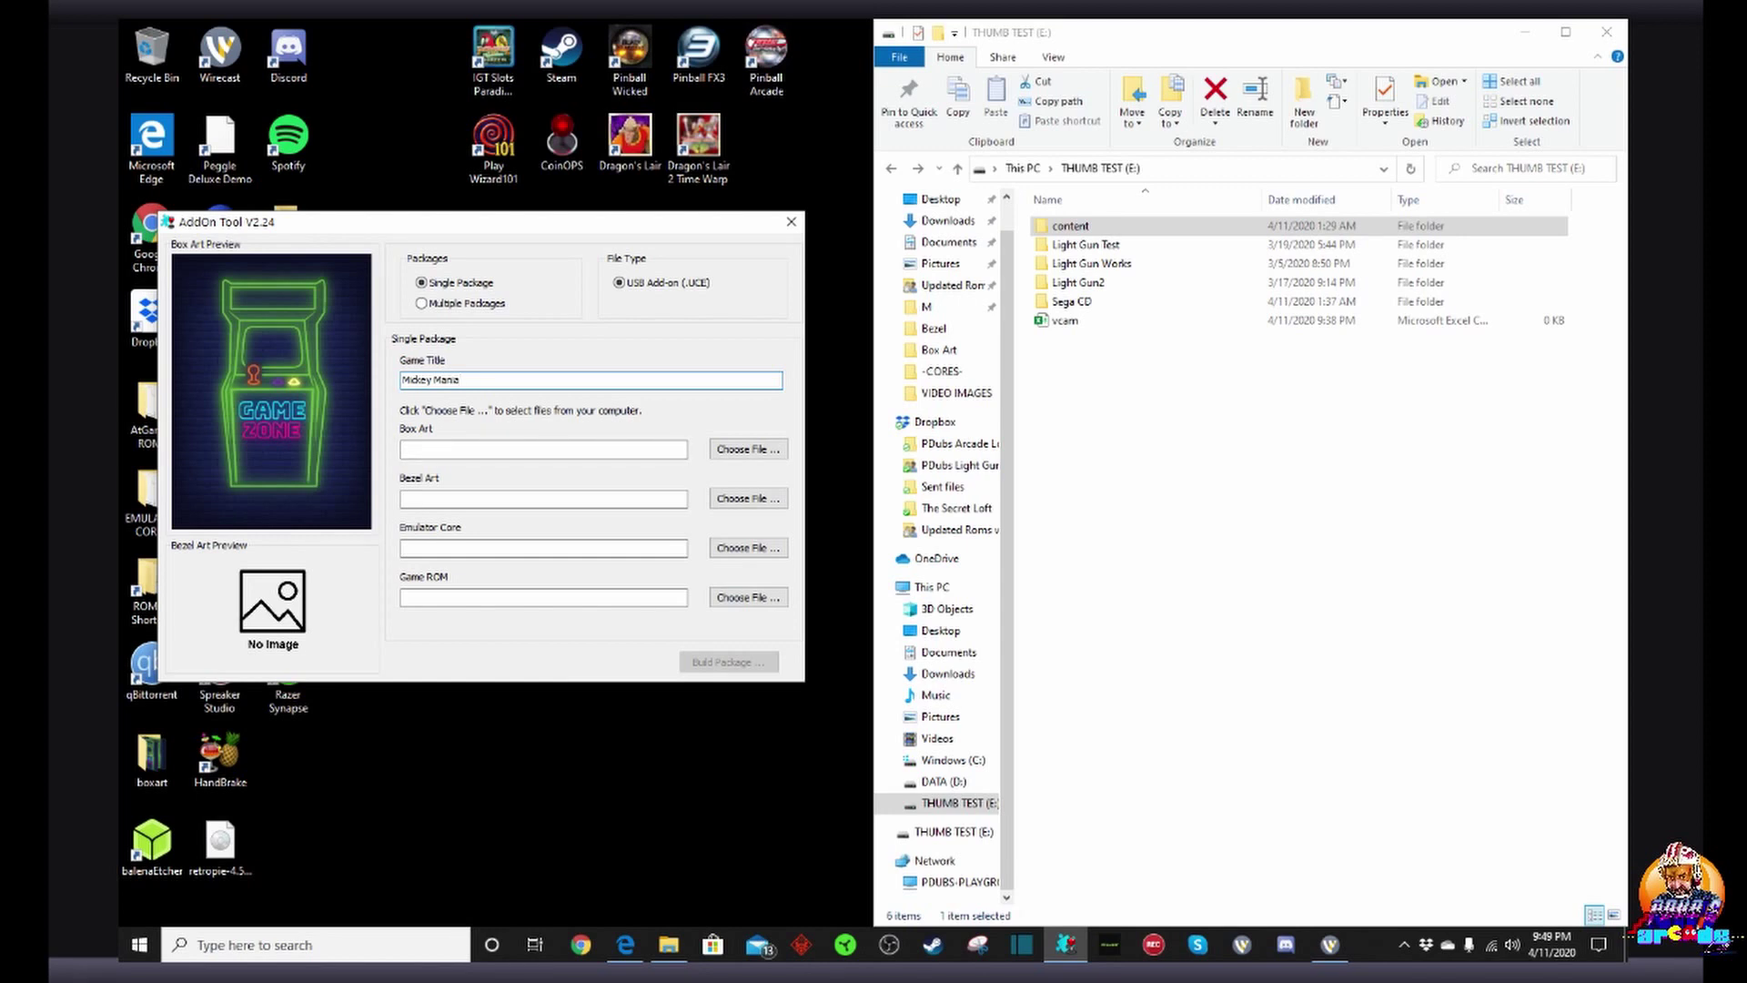
pyautogui.moveTo(511, 224); pyautogui.dragTo(523, 209)
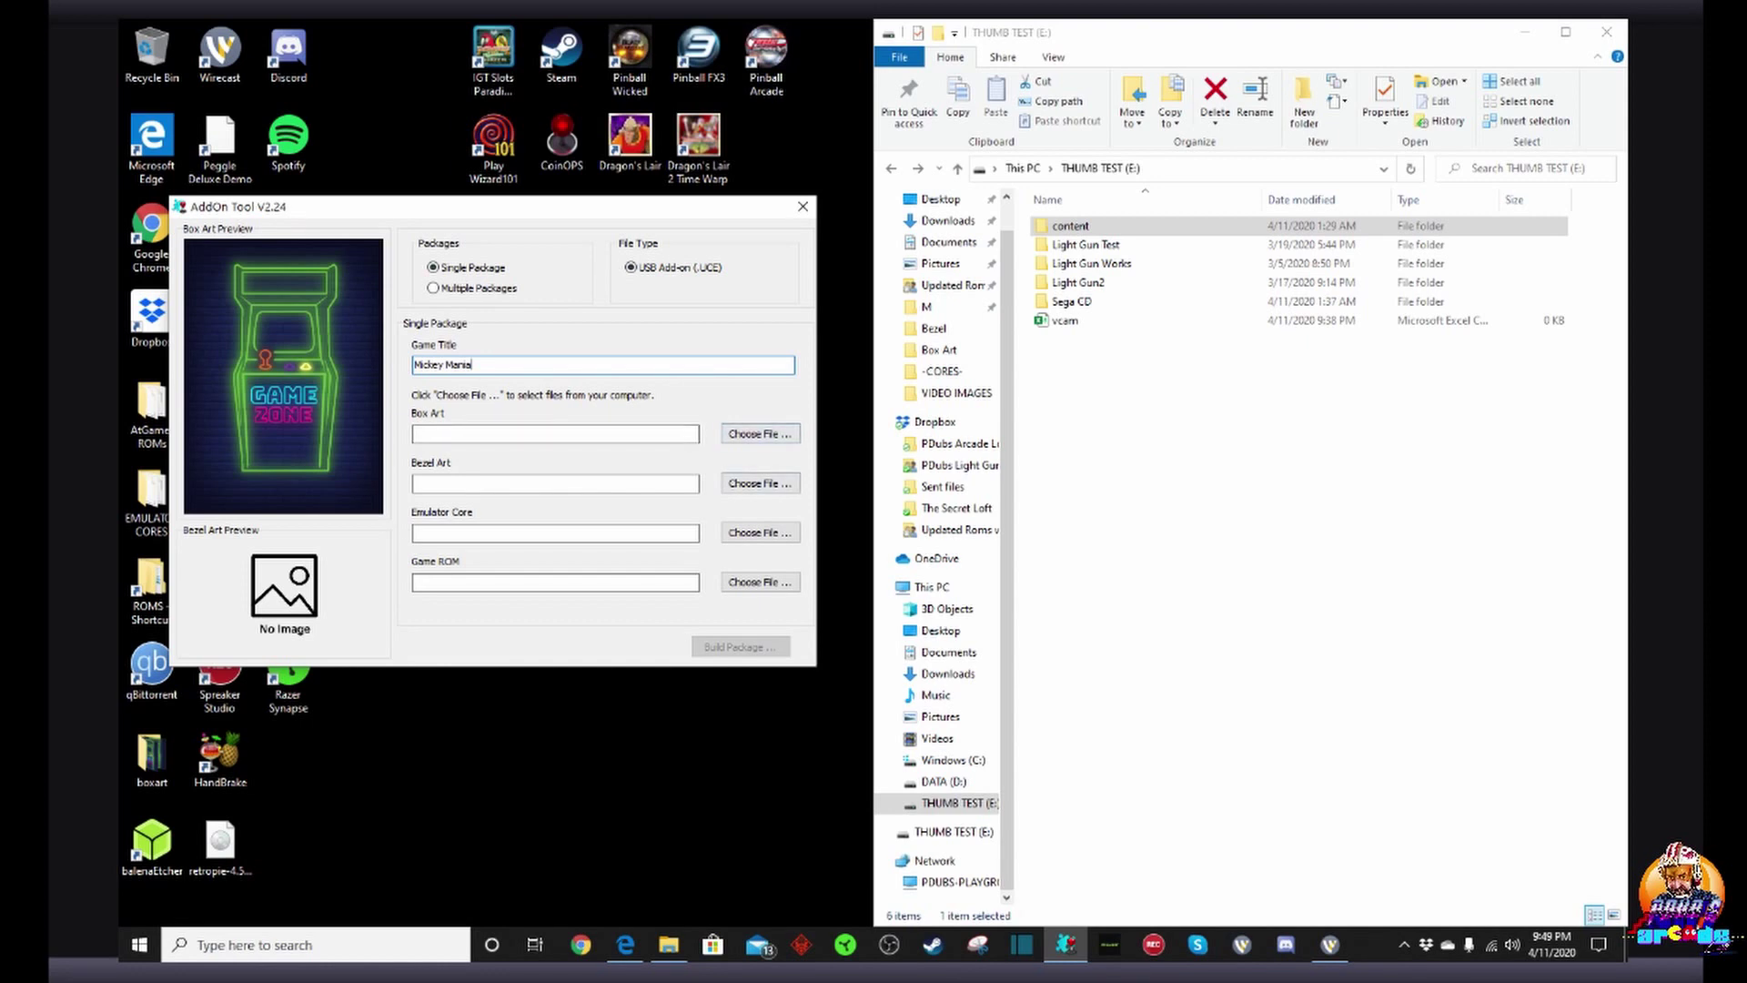
# Step: Load the Mickey Mania ALU image from ROMS/SegaCD/Box Art on the DATA (D:) drive as the box art
pyautogui.click(760, 434)
pyautogui.click(246, 574)
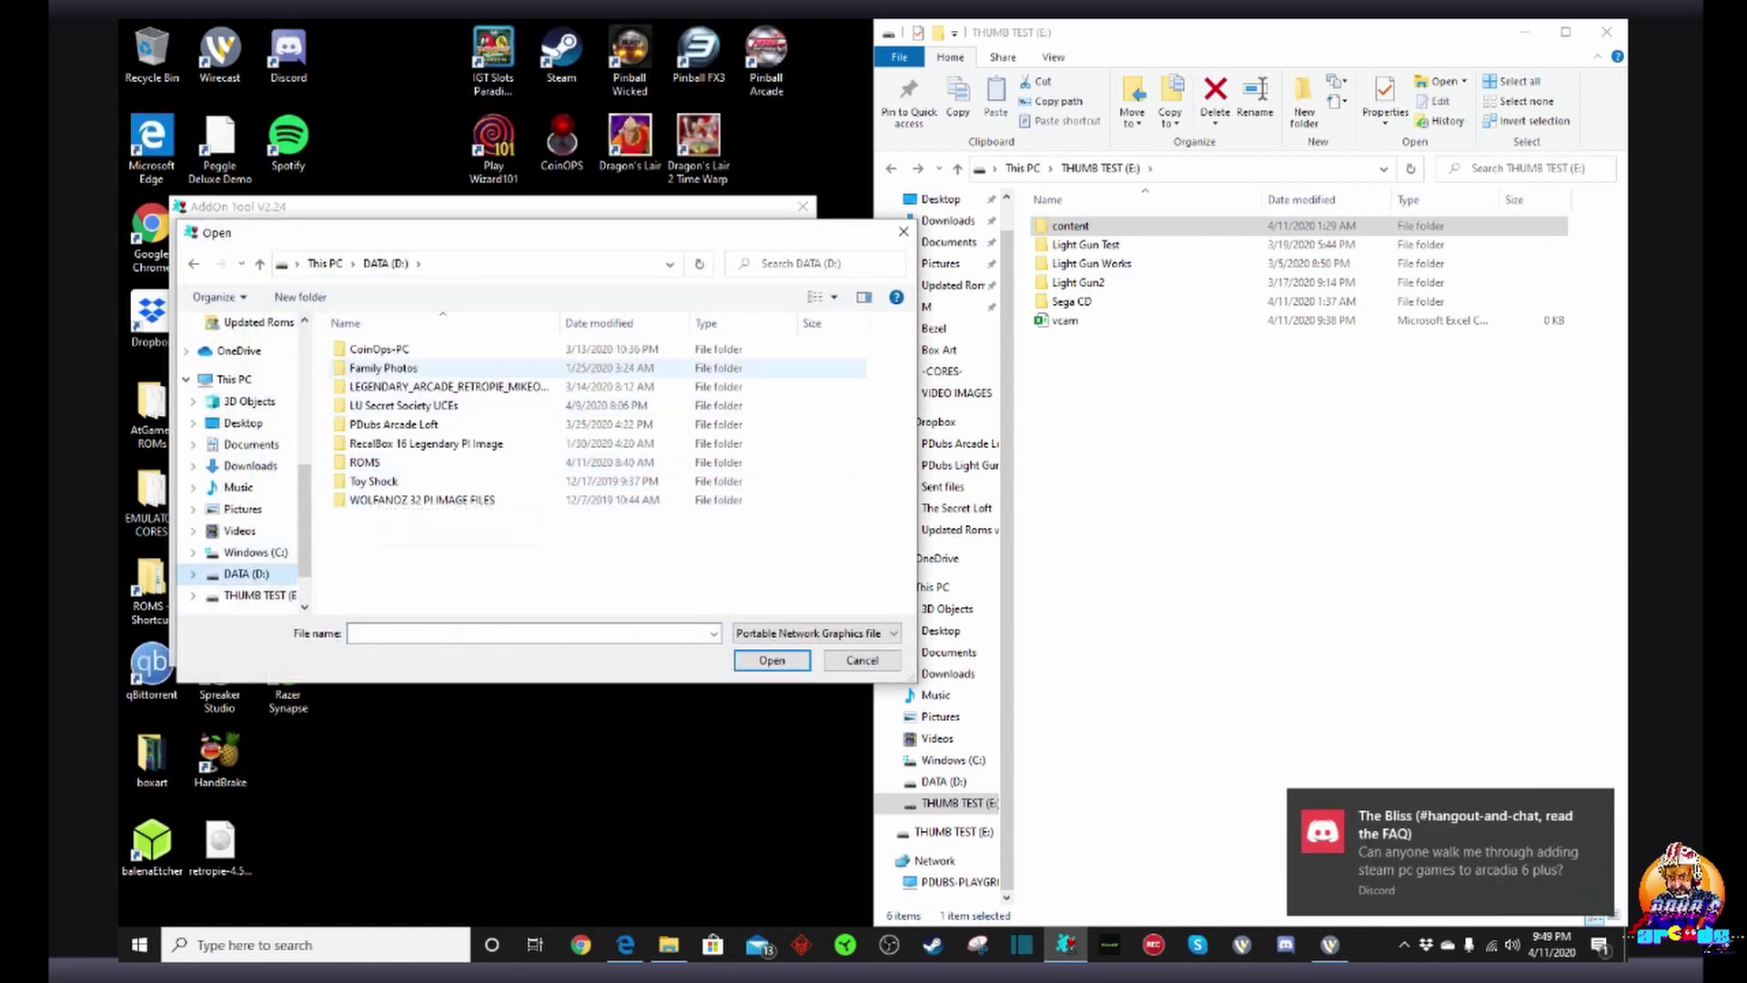
pyautogui.doubleClick(364, 462)
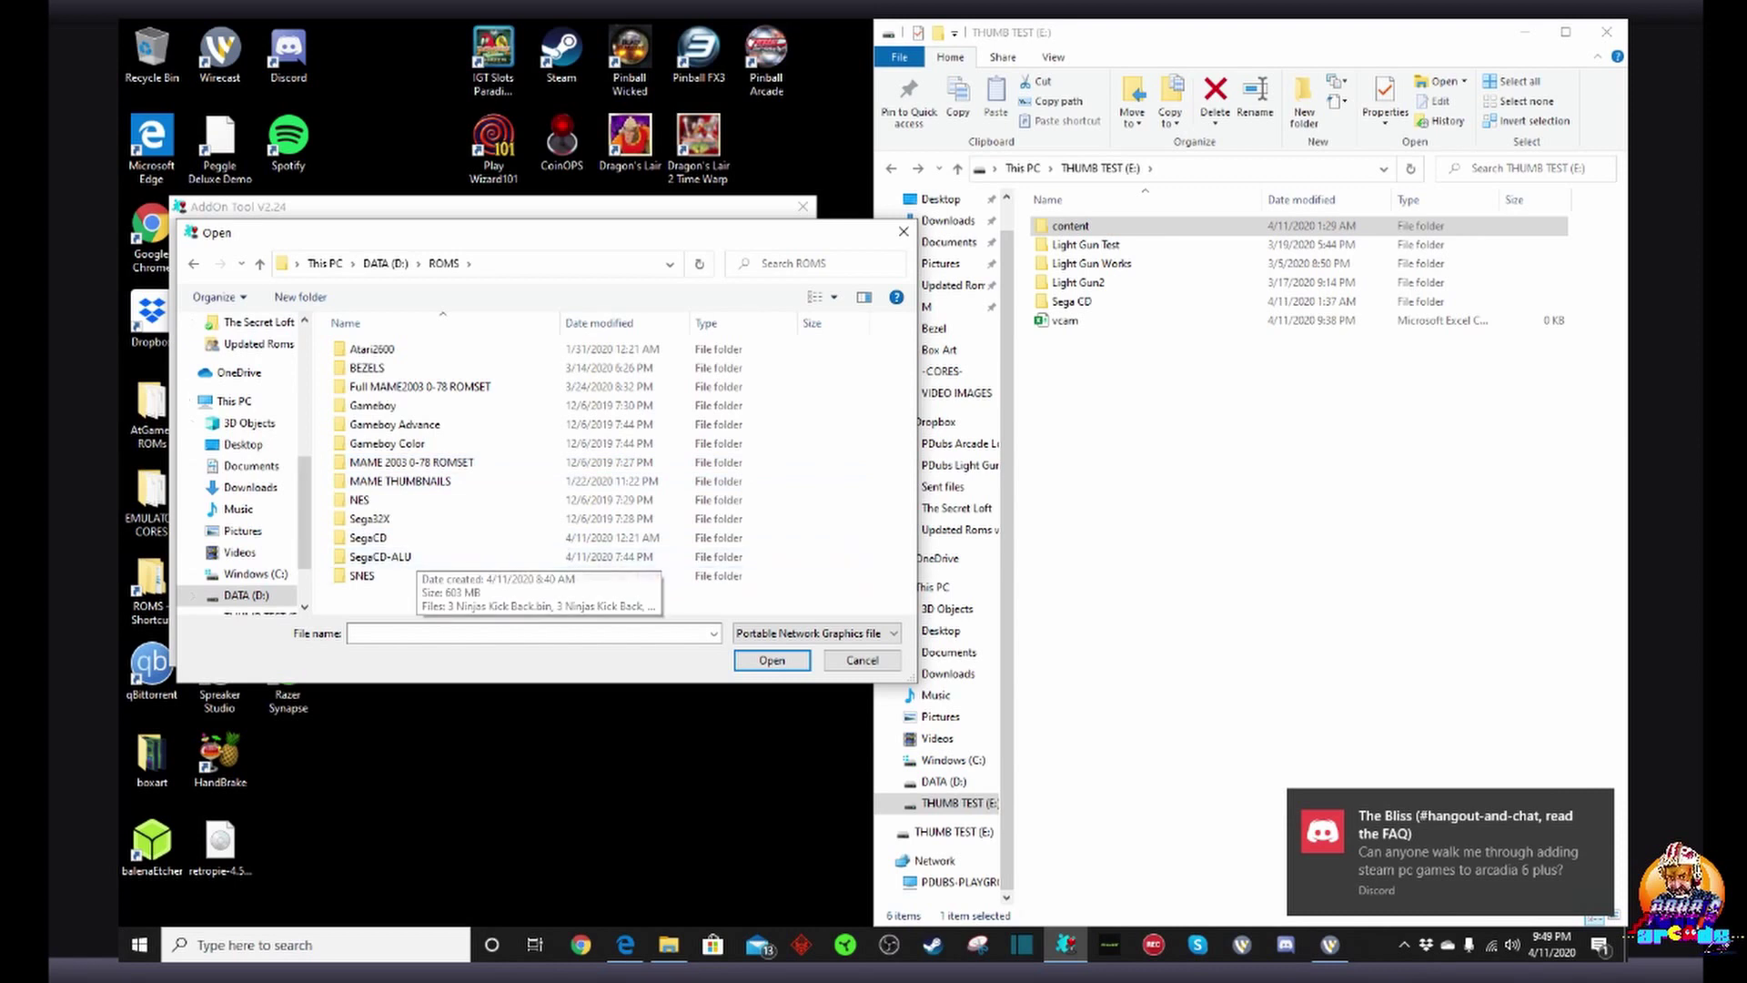
pyautogui.doubleClick(368, 537)
pyautogui.doubleClick(368, 387)
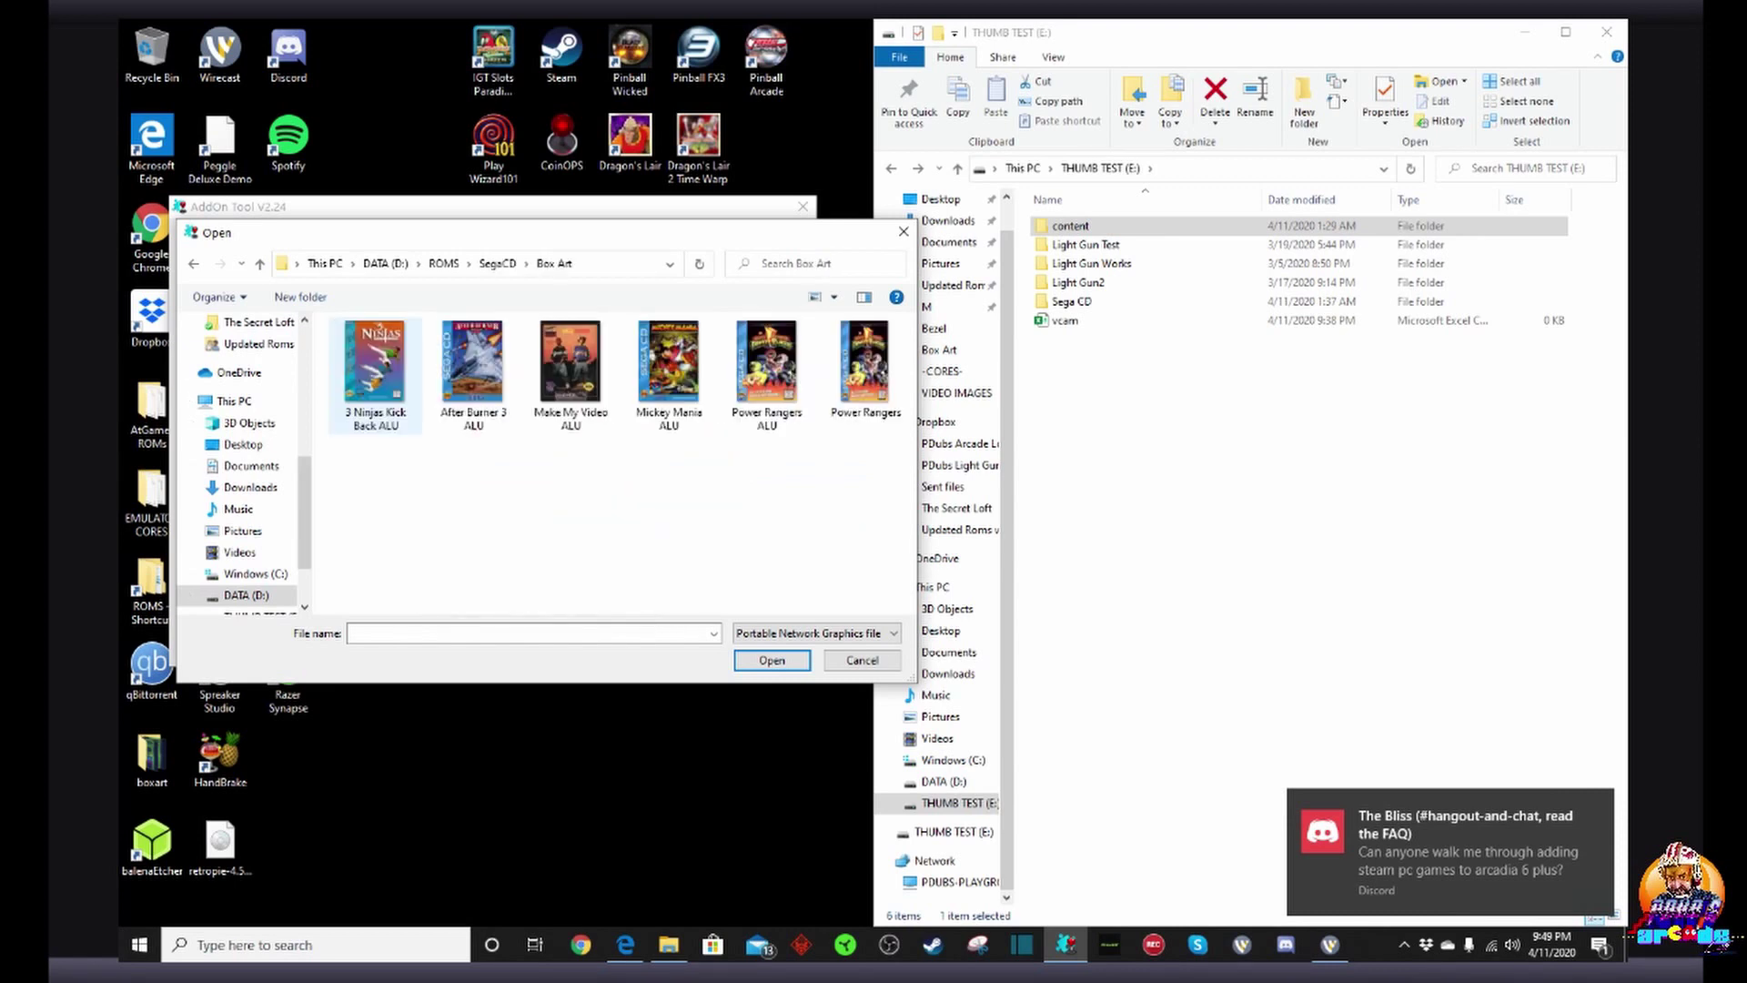
pyautogui.click(669, 375)
pyautogui.click(772, 660)
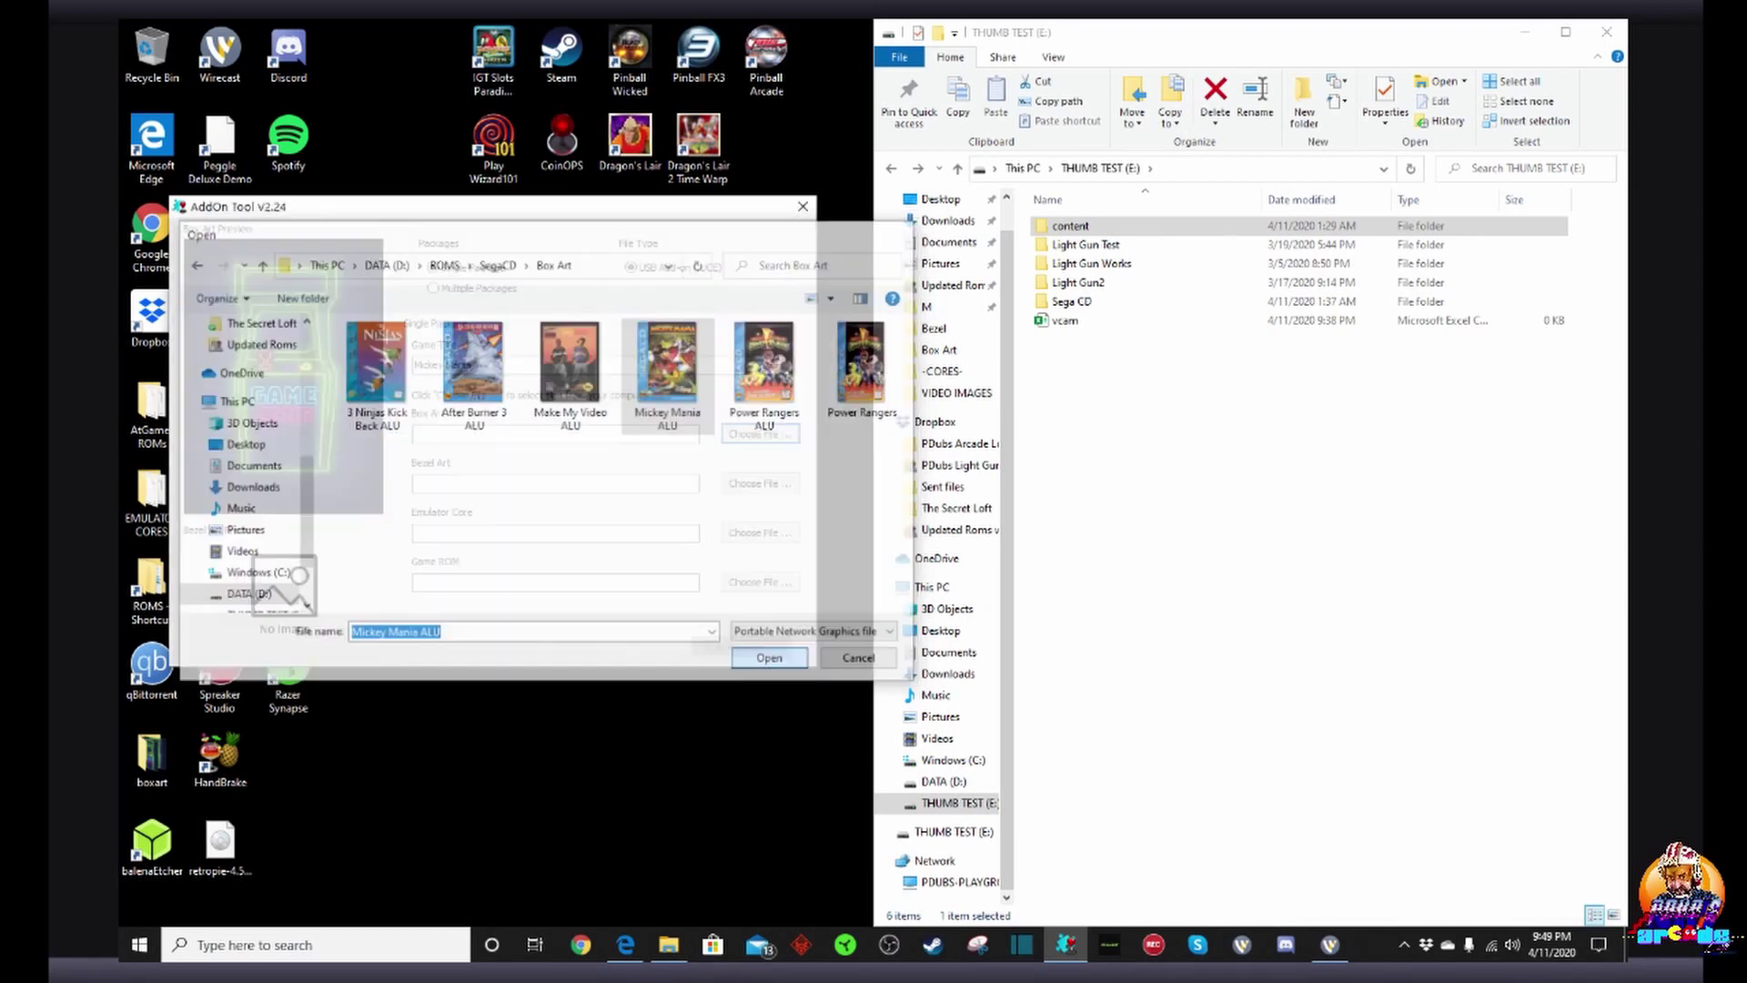
# Step: Load the SegaCD Bezel1 ALU image from ROMS/SegaCD/Bezel on the DATA (D:) drive as the bezel art
pyautogui.click(760, 483)
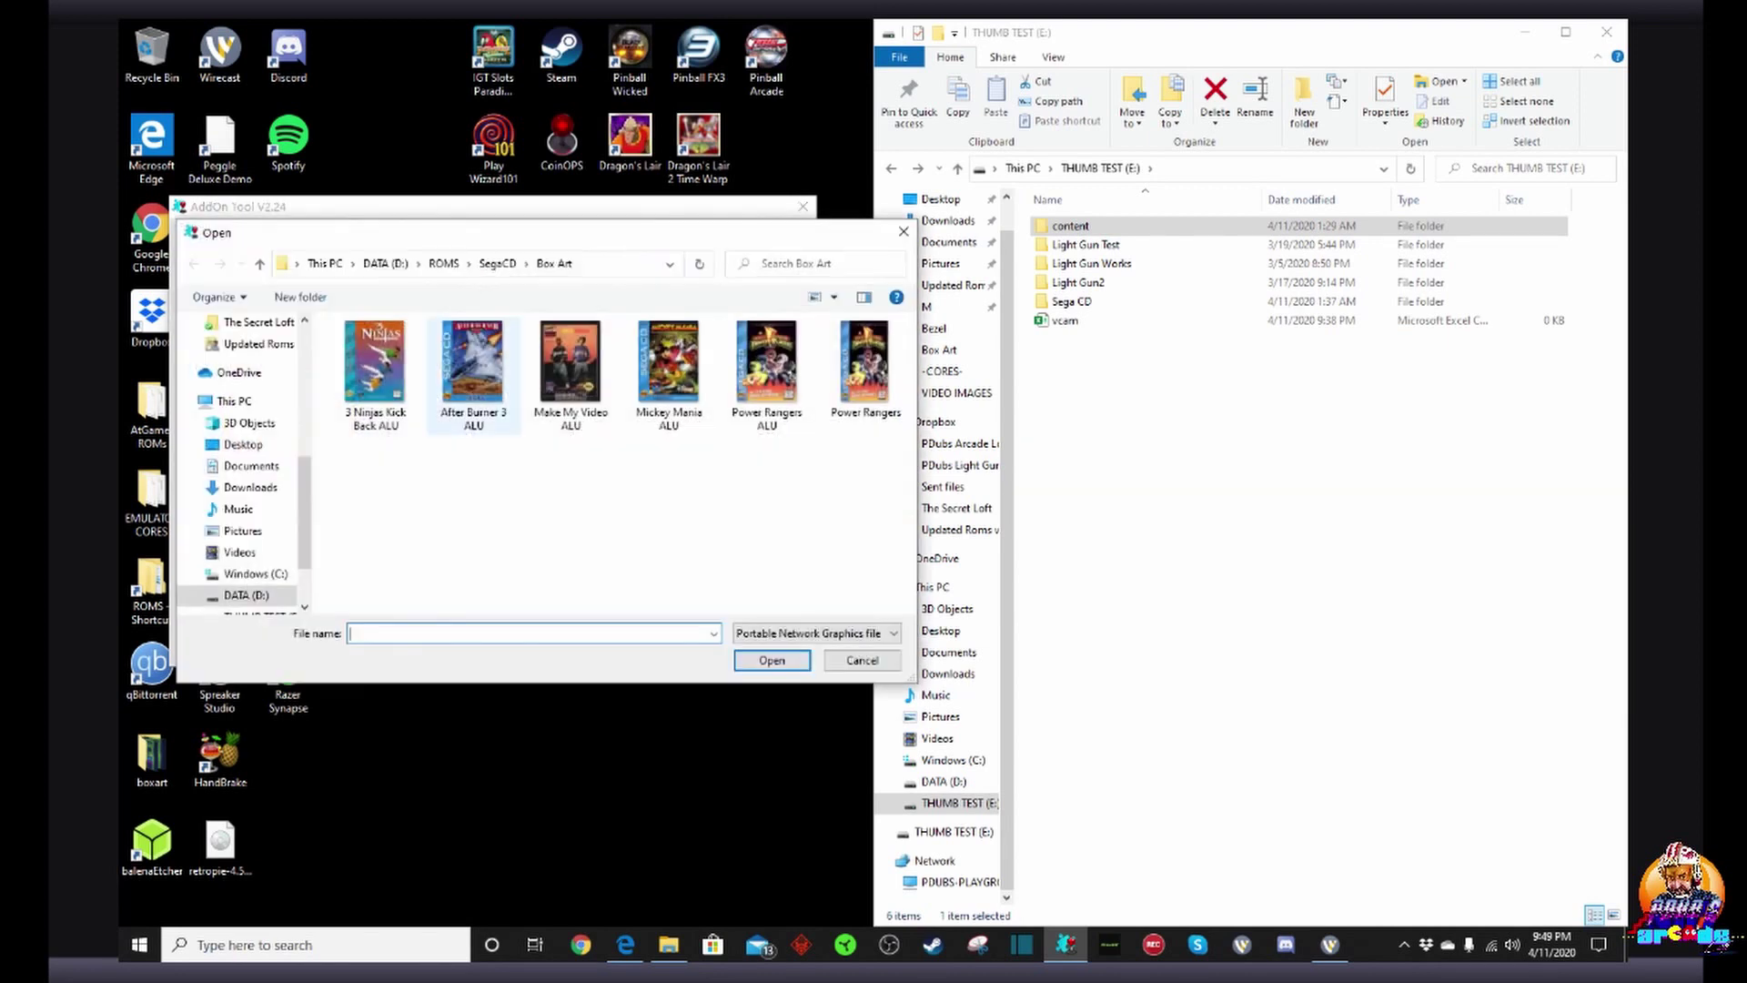
pyautogui.click(245, 595)
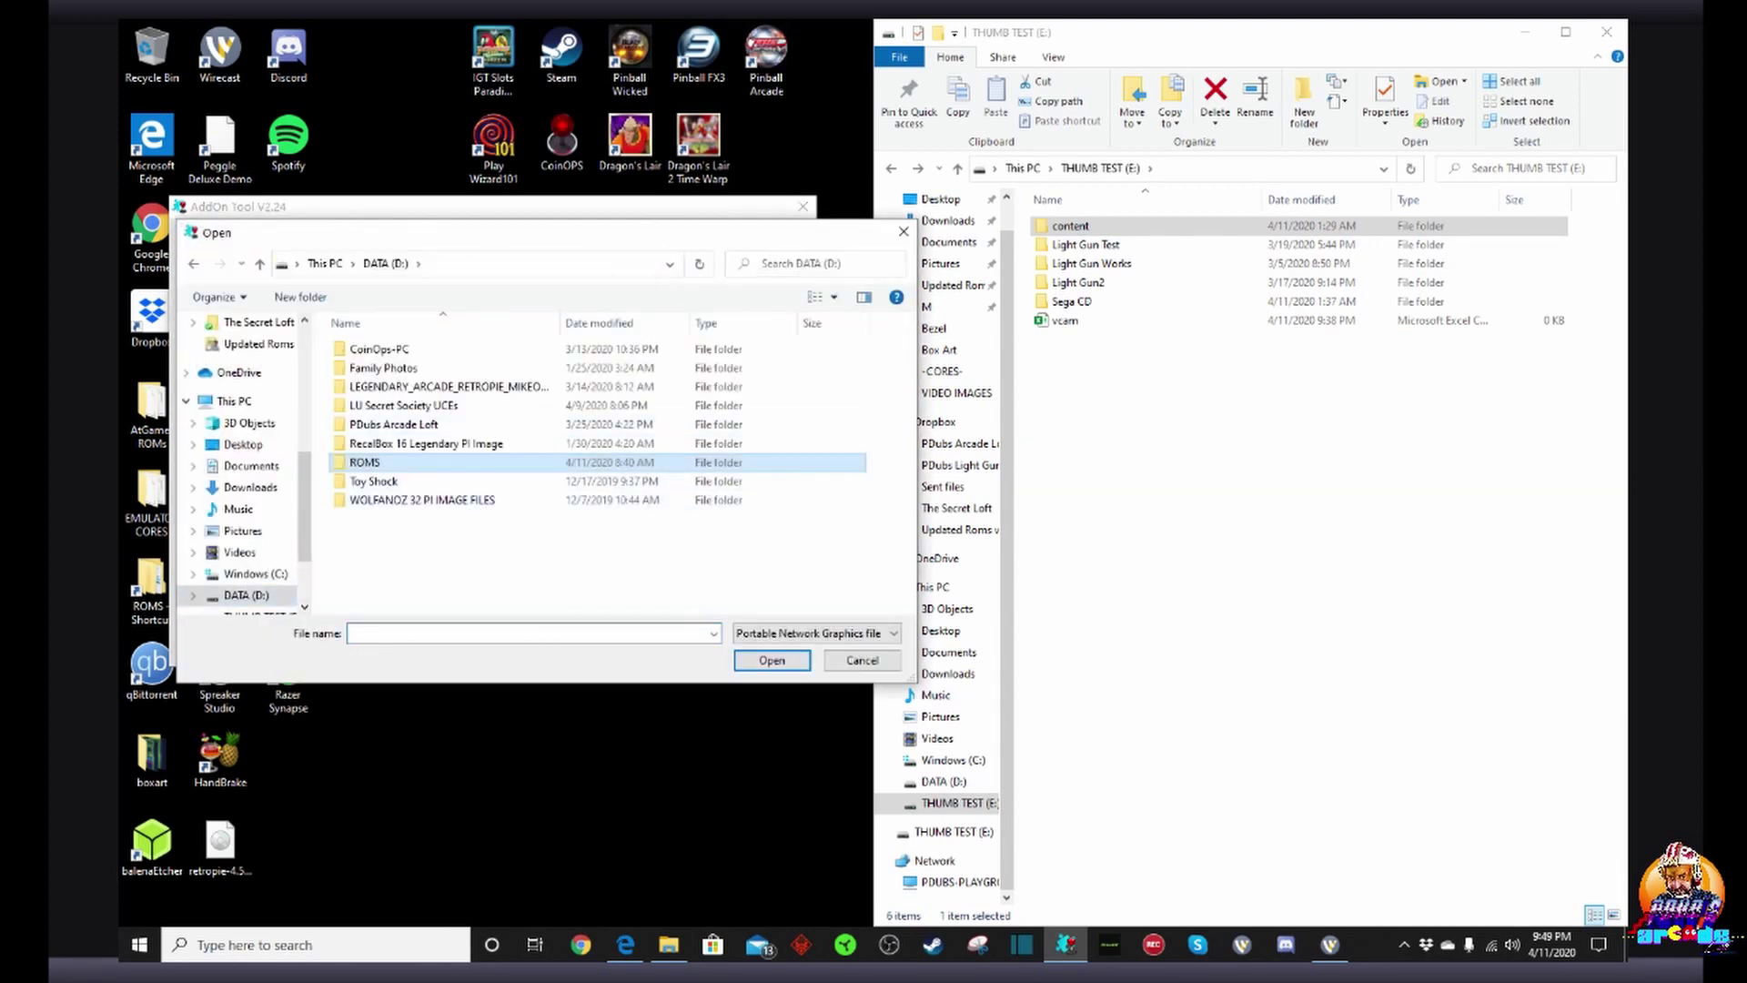
pyautogui.doubleClick(366, 463)
pyautogui.doubleClick(368, 538)
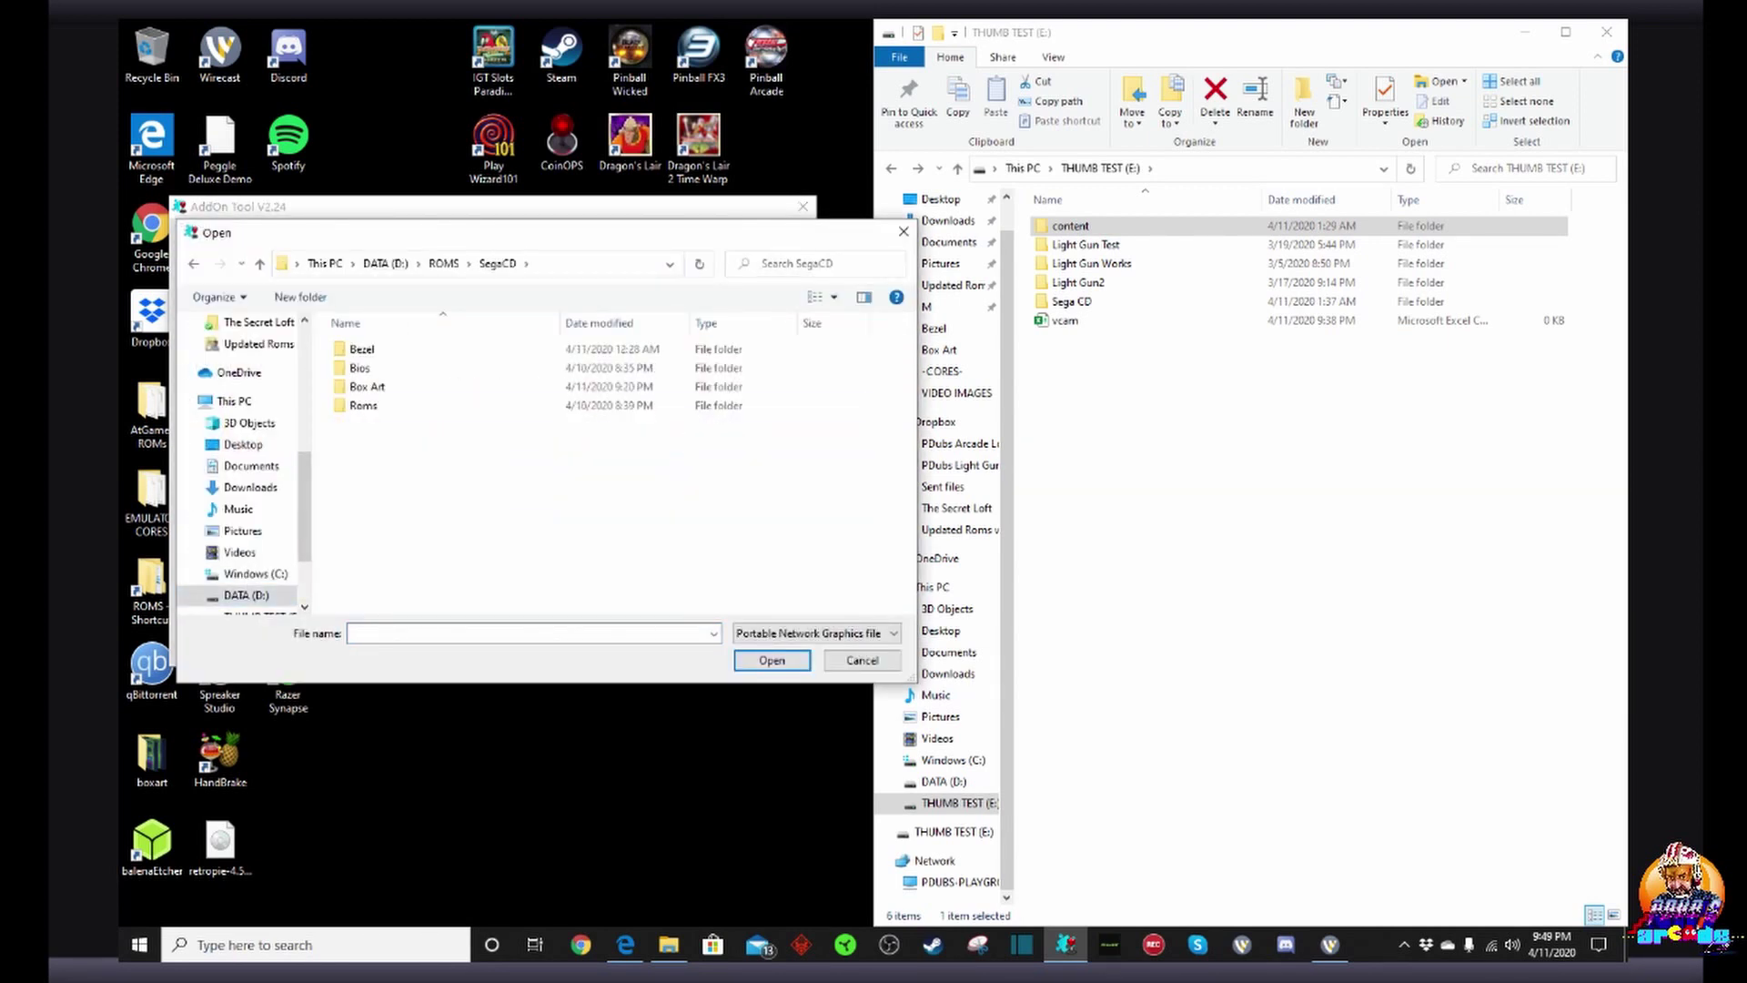
pyautogui.doubleClick(363, 350)
pyautogui.click(570, 378)
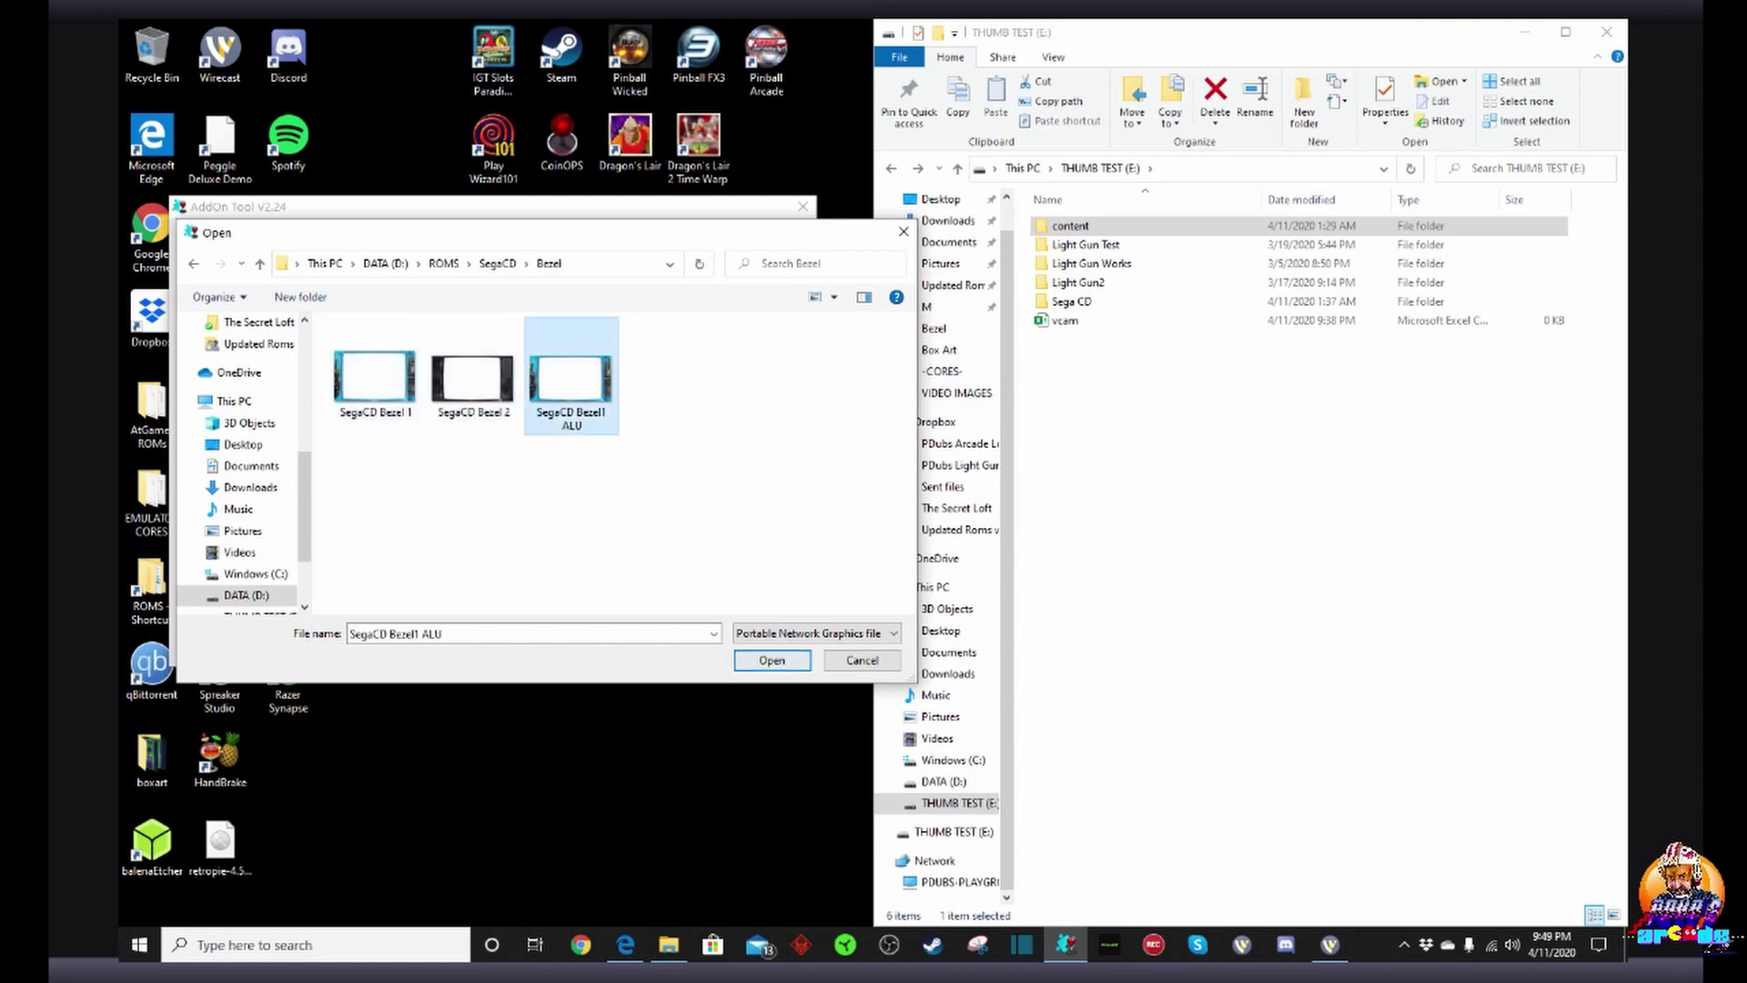
pyautogui.click(772, 660)
# Step: Load picodrive_libretro.so from the -CORES- folder on the desktop as the emulator core
pyautogui.click(760, 532)
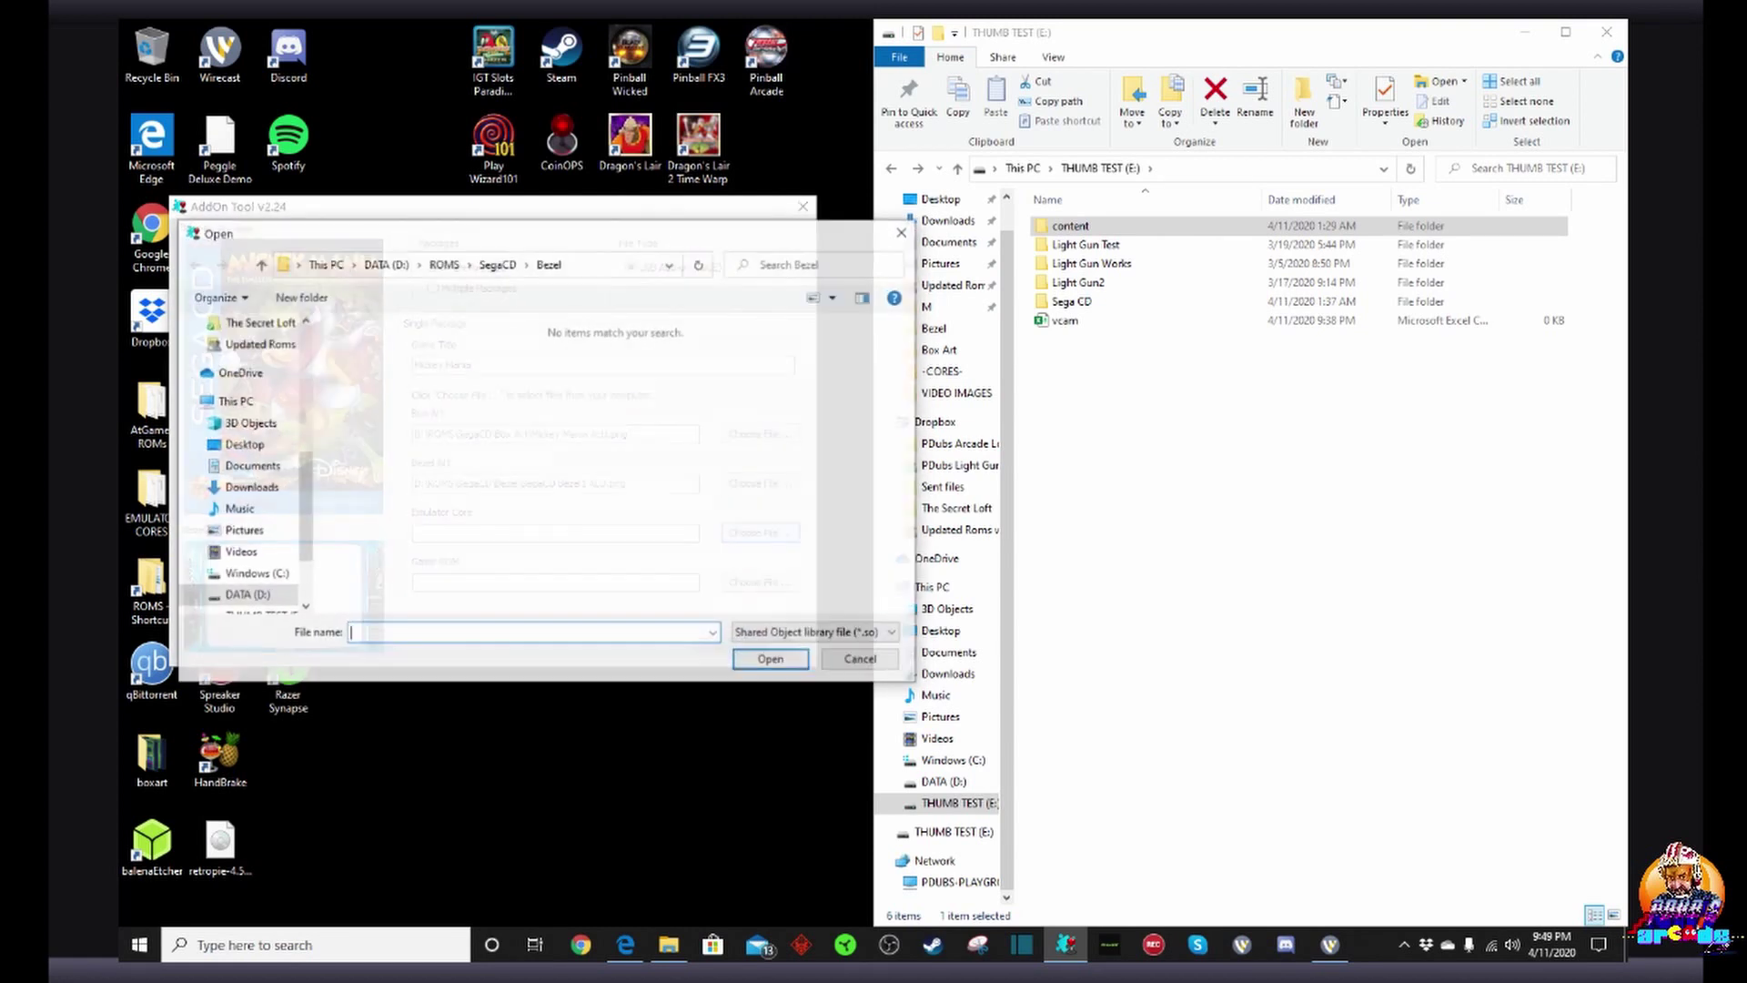
pyautogui.scroll(10, 238, 509)
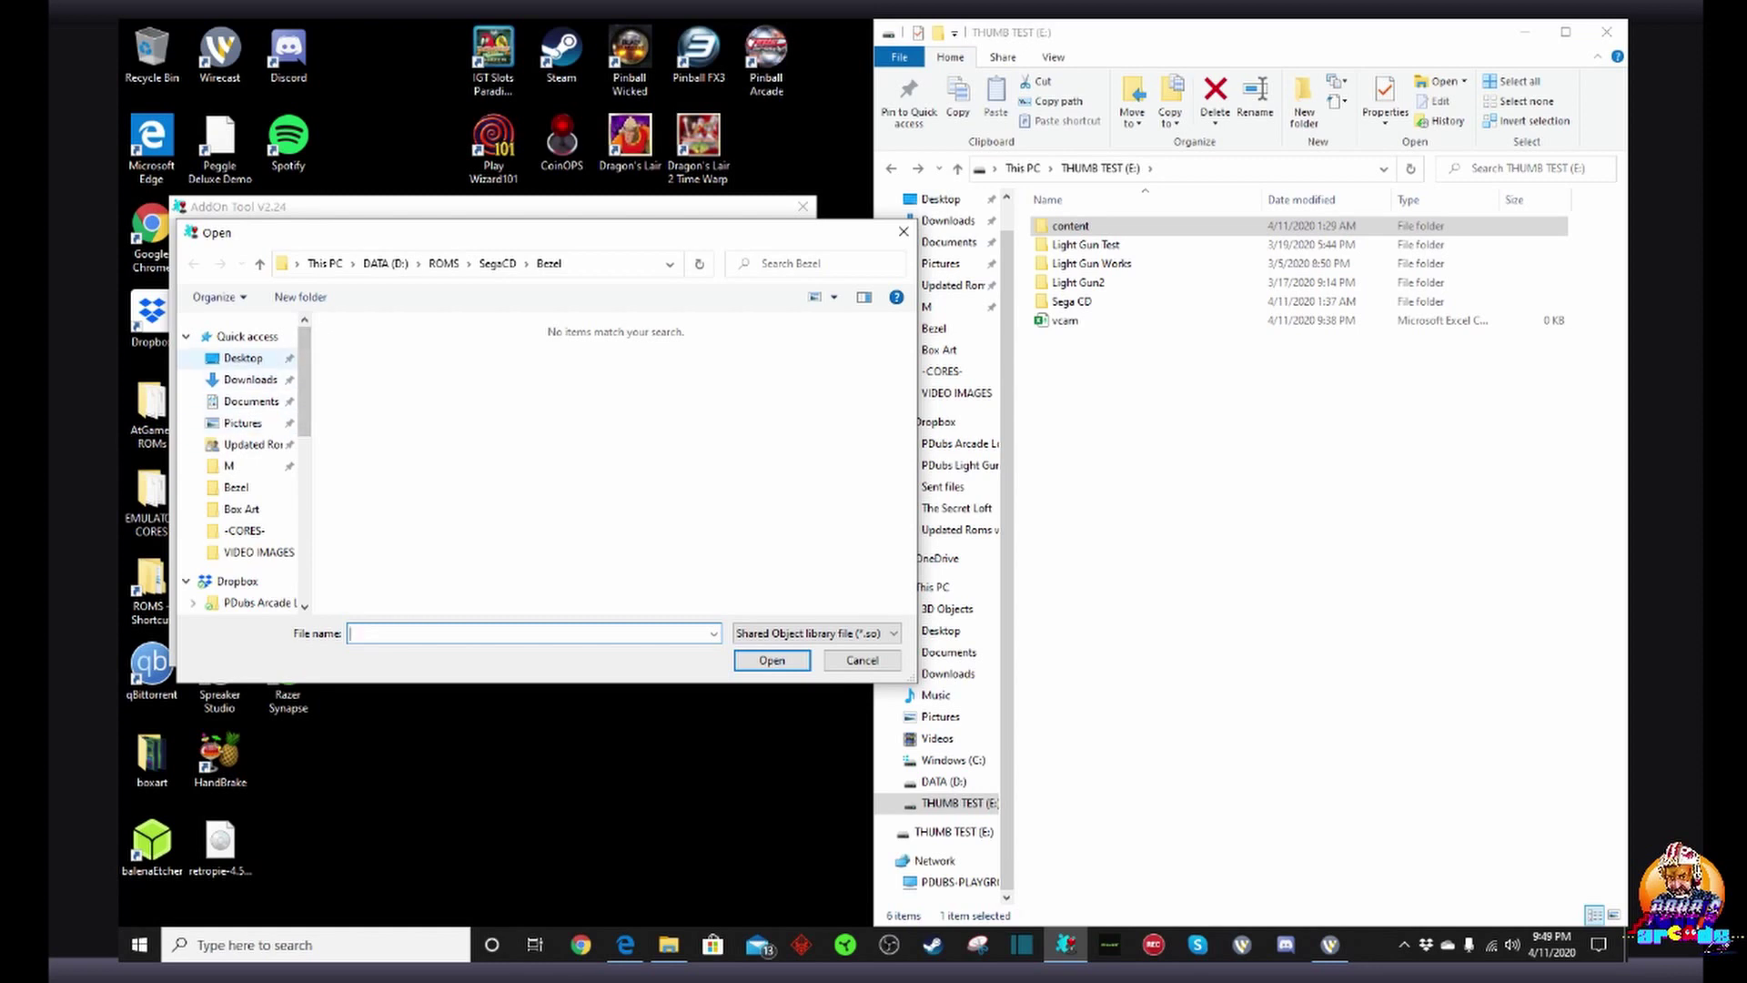
pyautogui.click(243, 357)
pyautogui.doubleClick(370, 387)
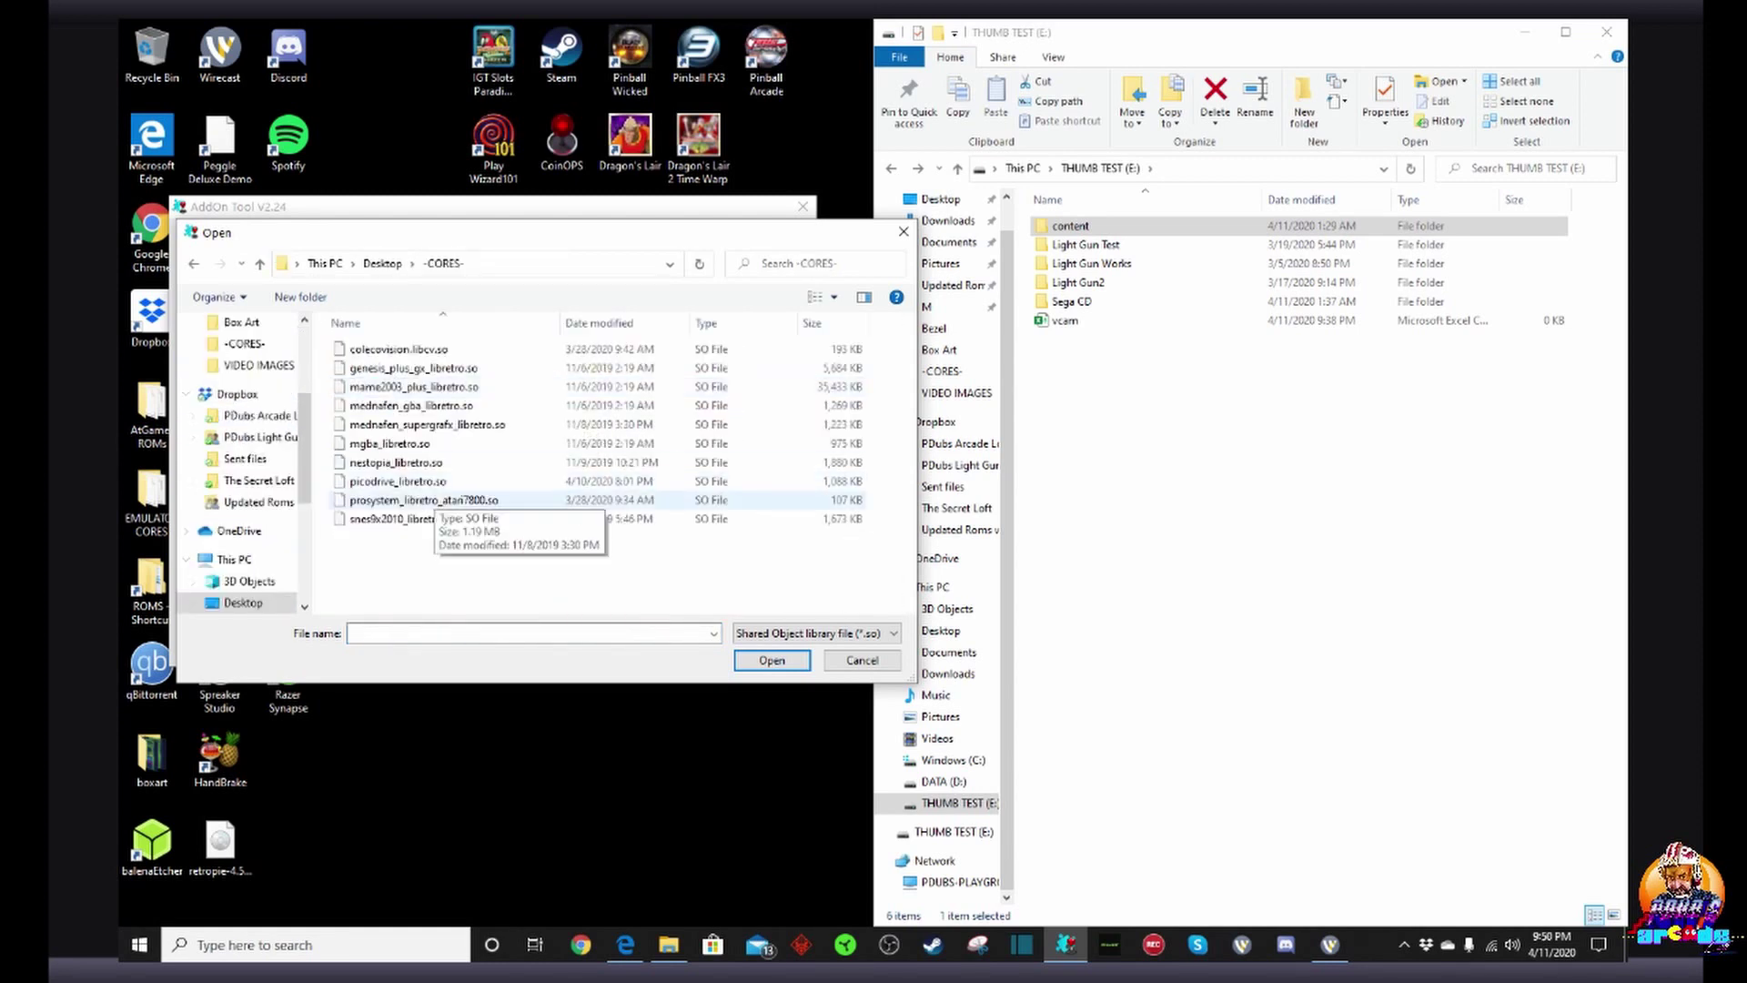
pyautogui.click(395, 483)
pyautogui.click(771, 661)
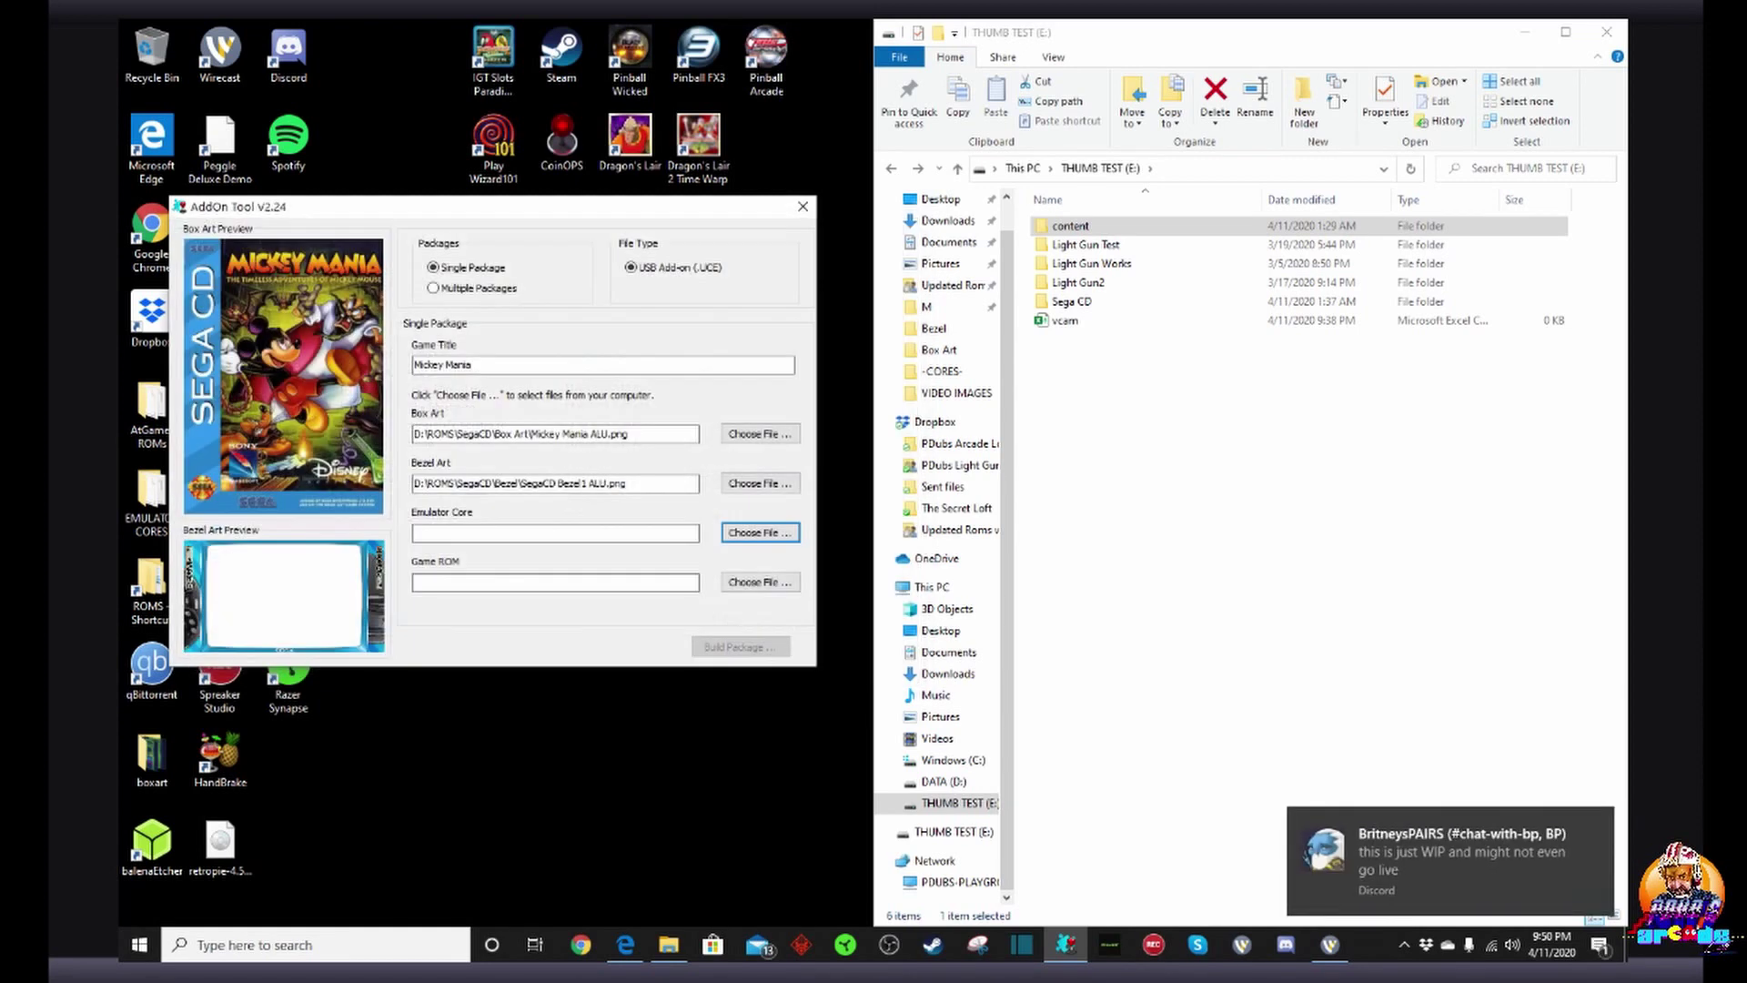
# Step: Start choosing the game ROM and browse to ROMS/SegaCD/Roms/SegaCDCollection/M on the DATA (D:) drive
pyautogui.click(760, 582)
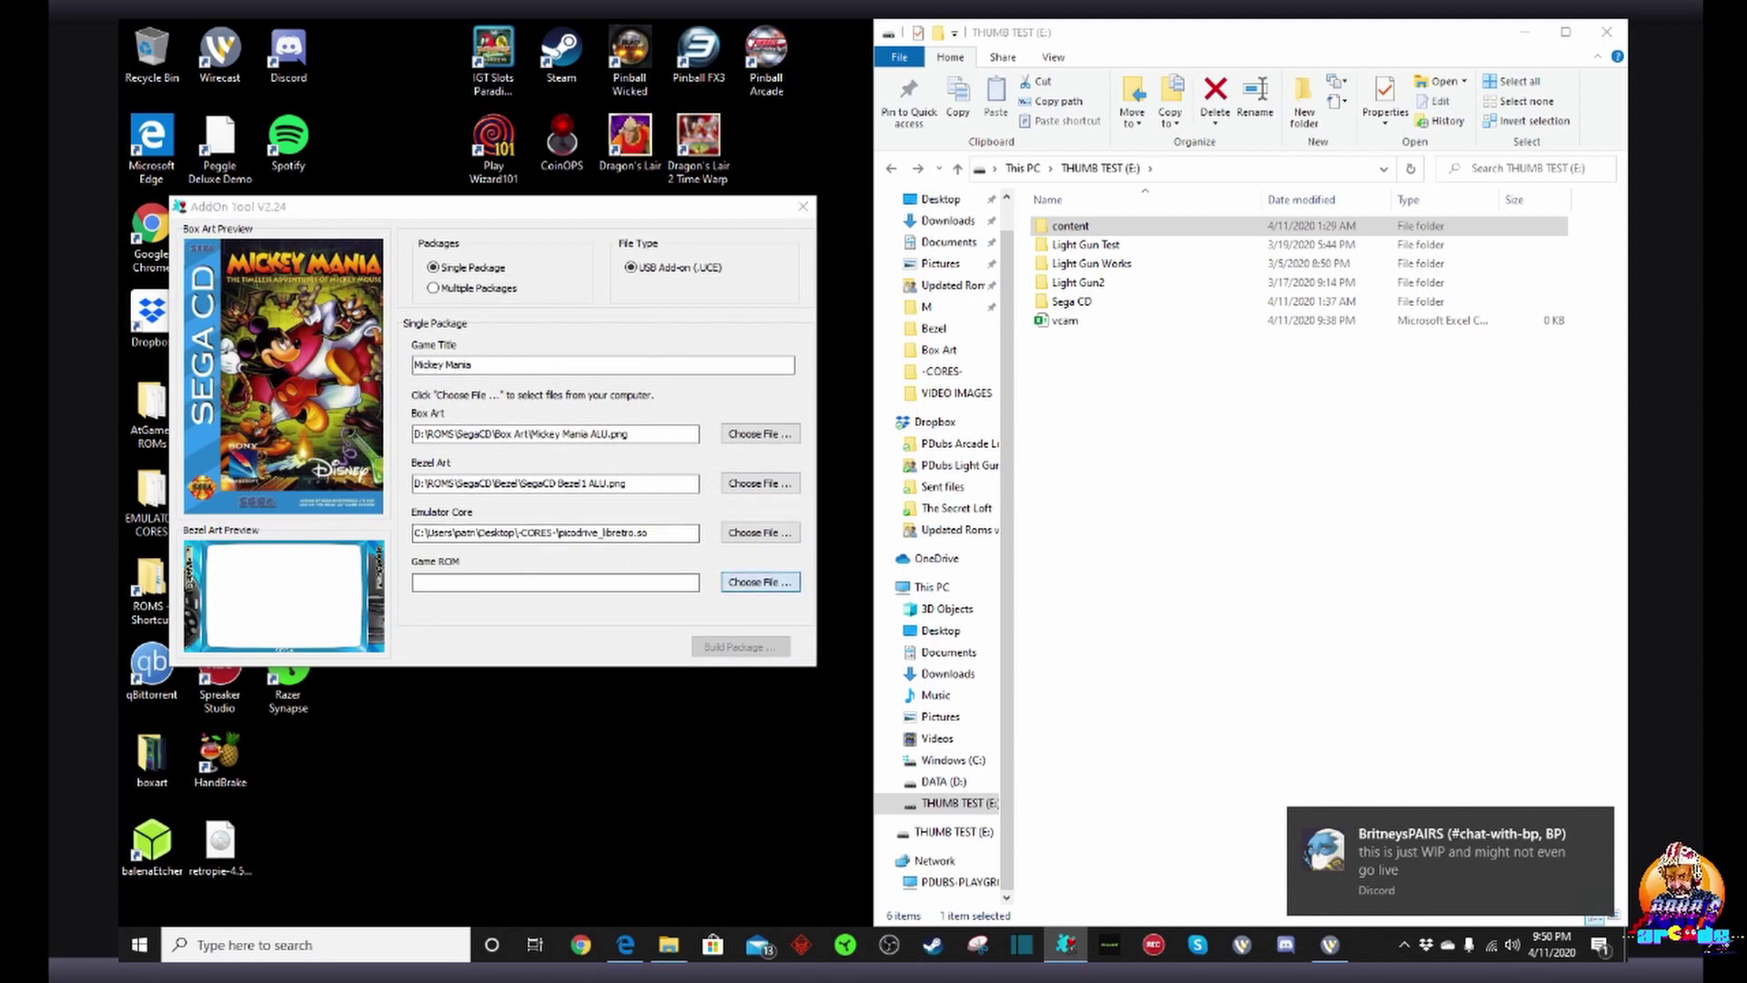
pyautogui.scroll(-4, 245, 455)
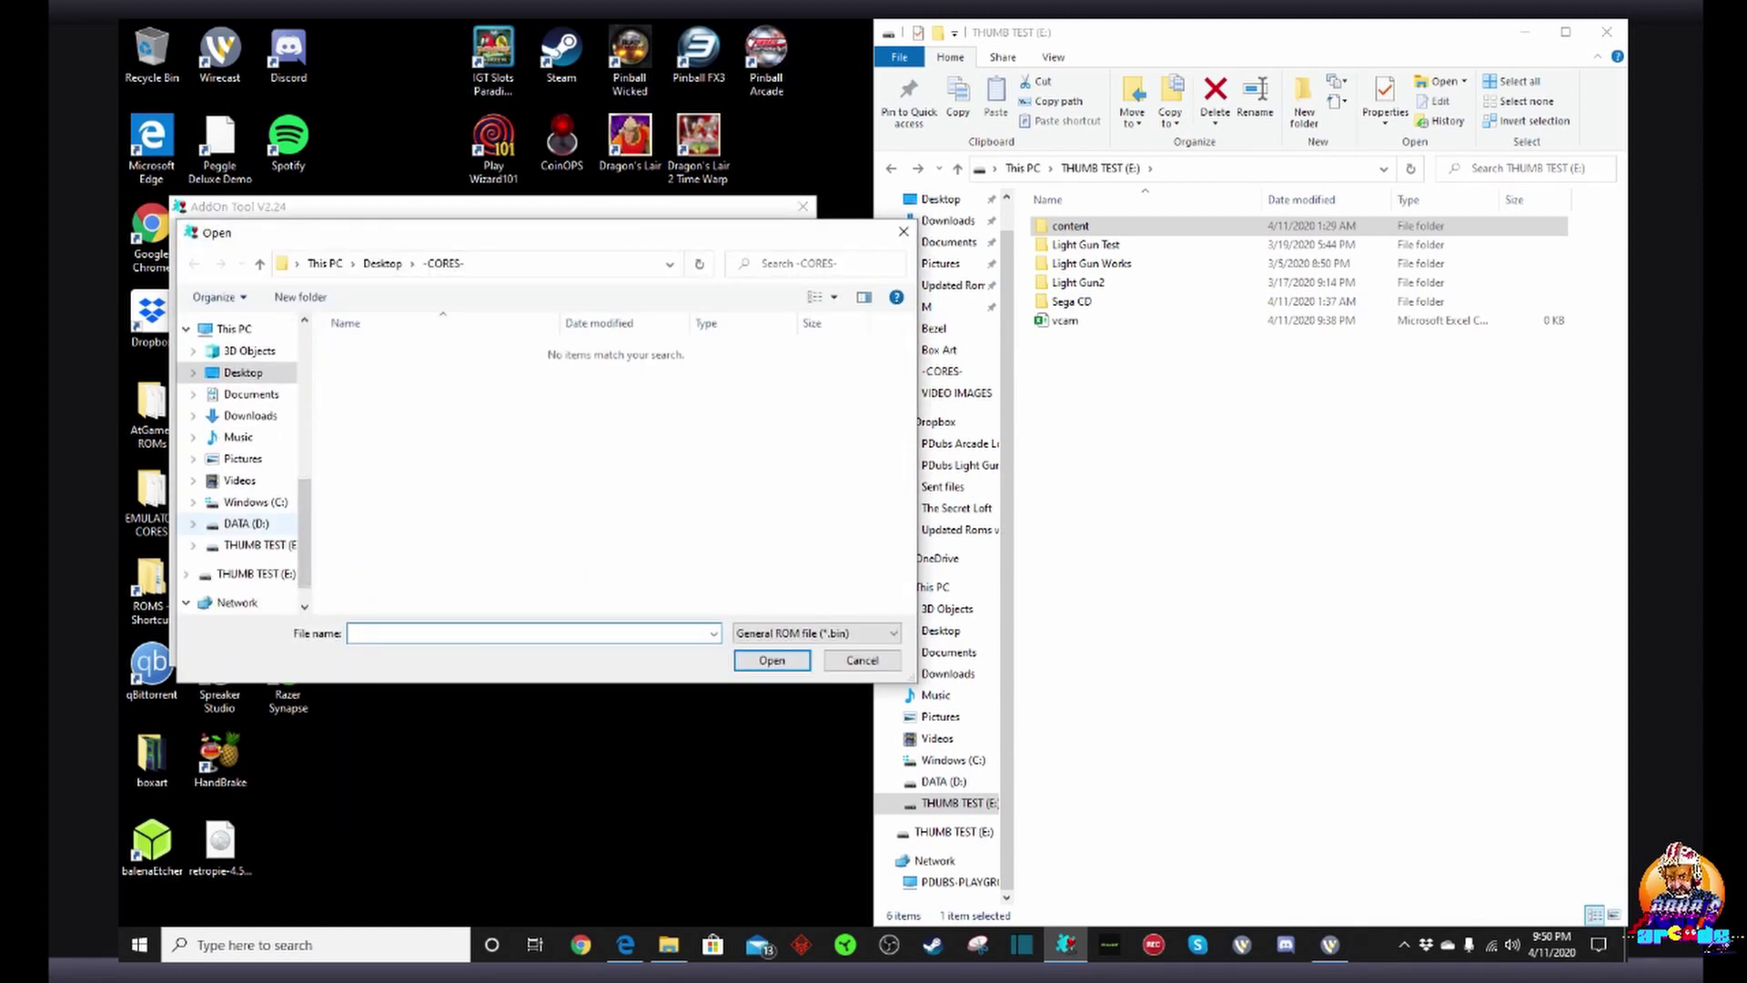
pyautogui.scroll(-1, 246, 523)
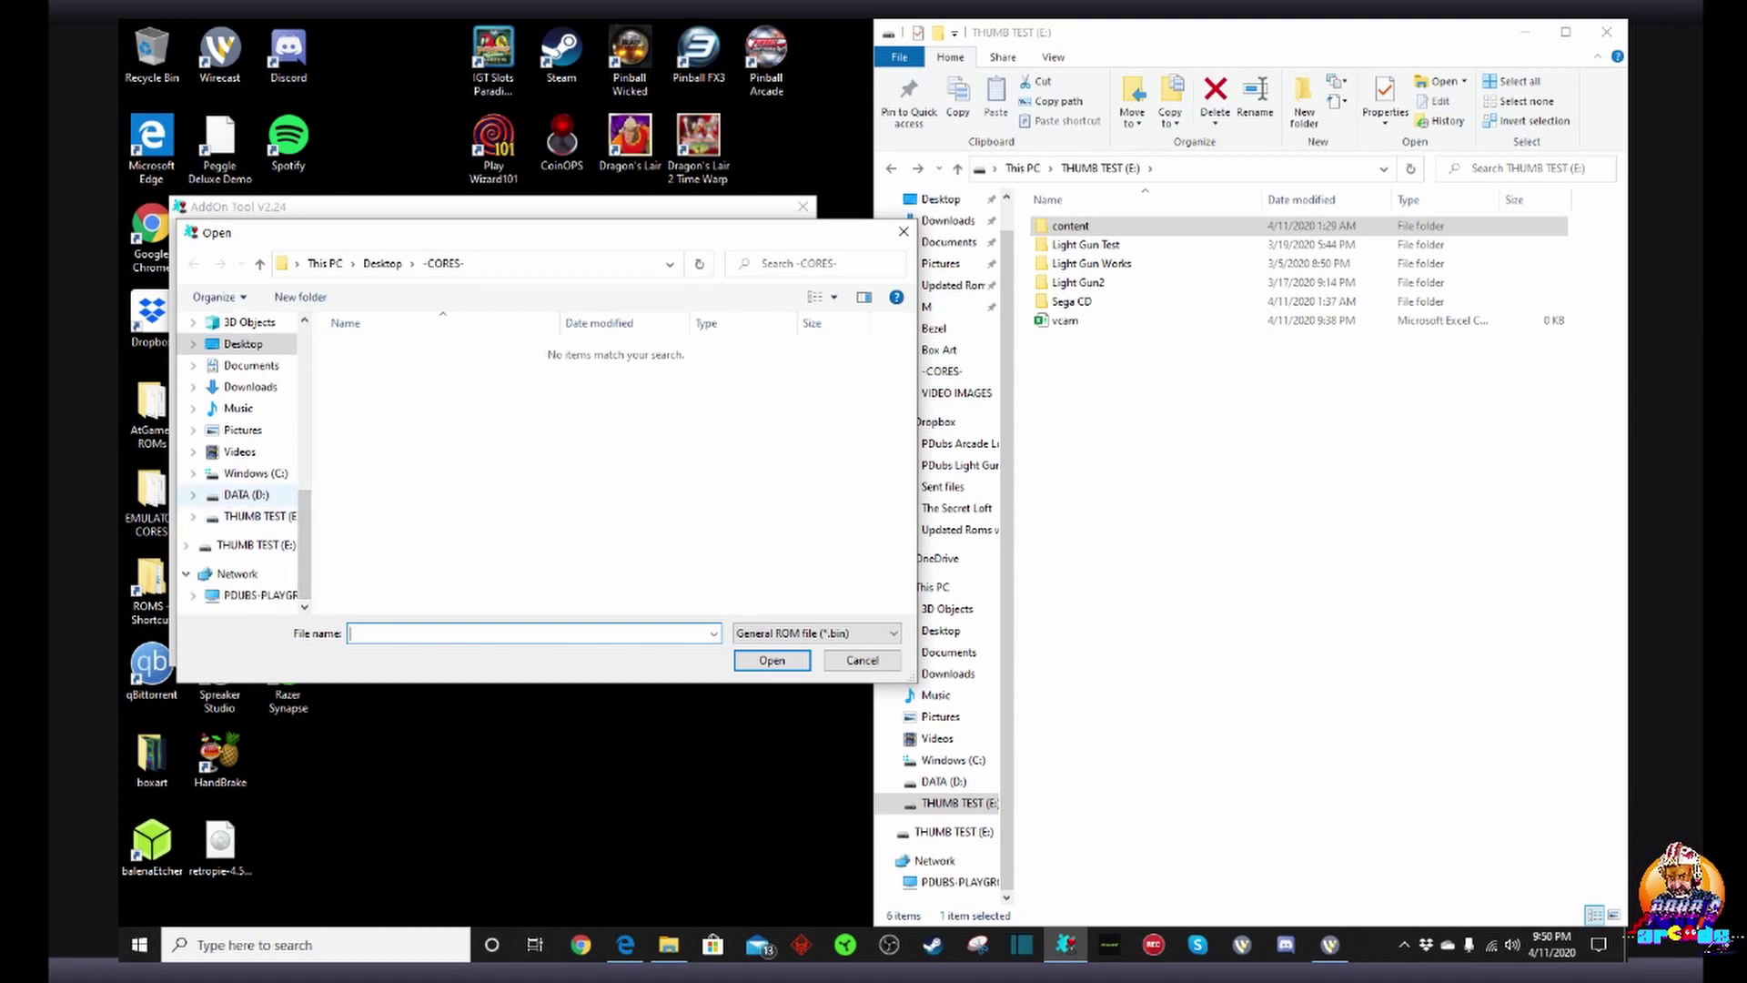
pyautogui.click(244, 494)
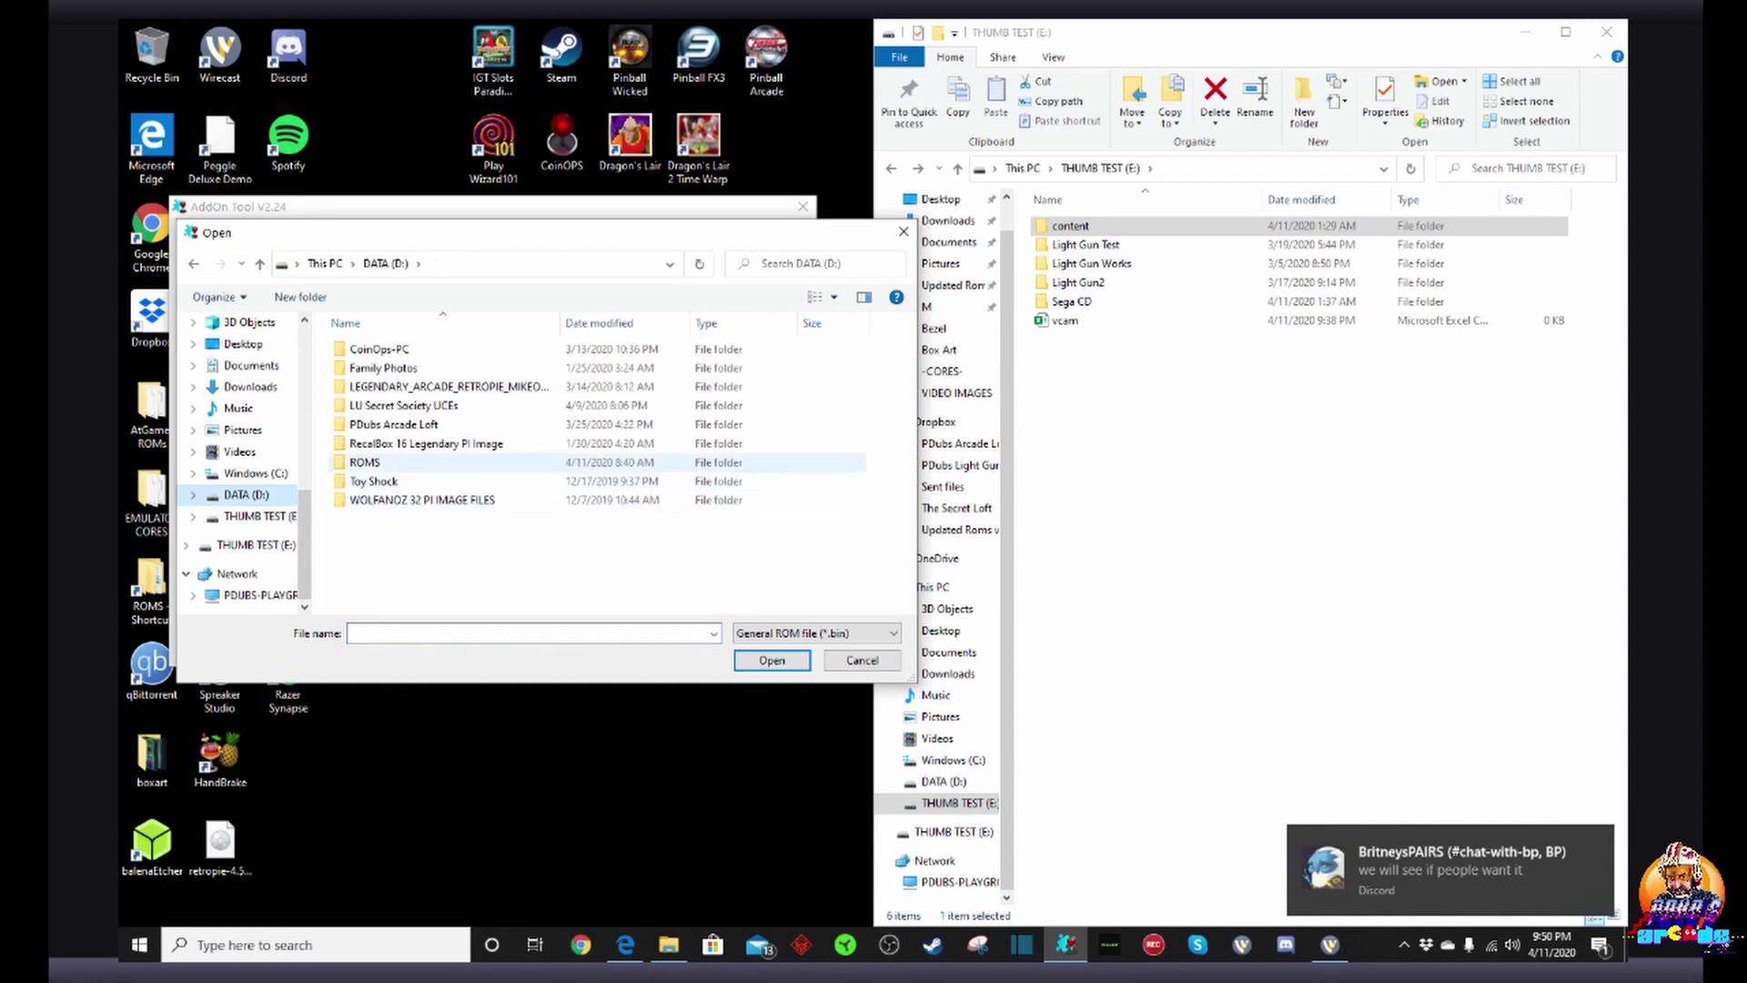
pyautogui.doubleClick(365, 463)
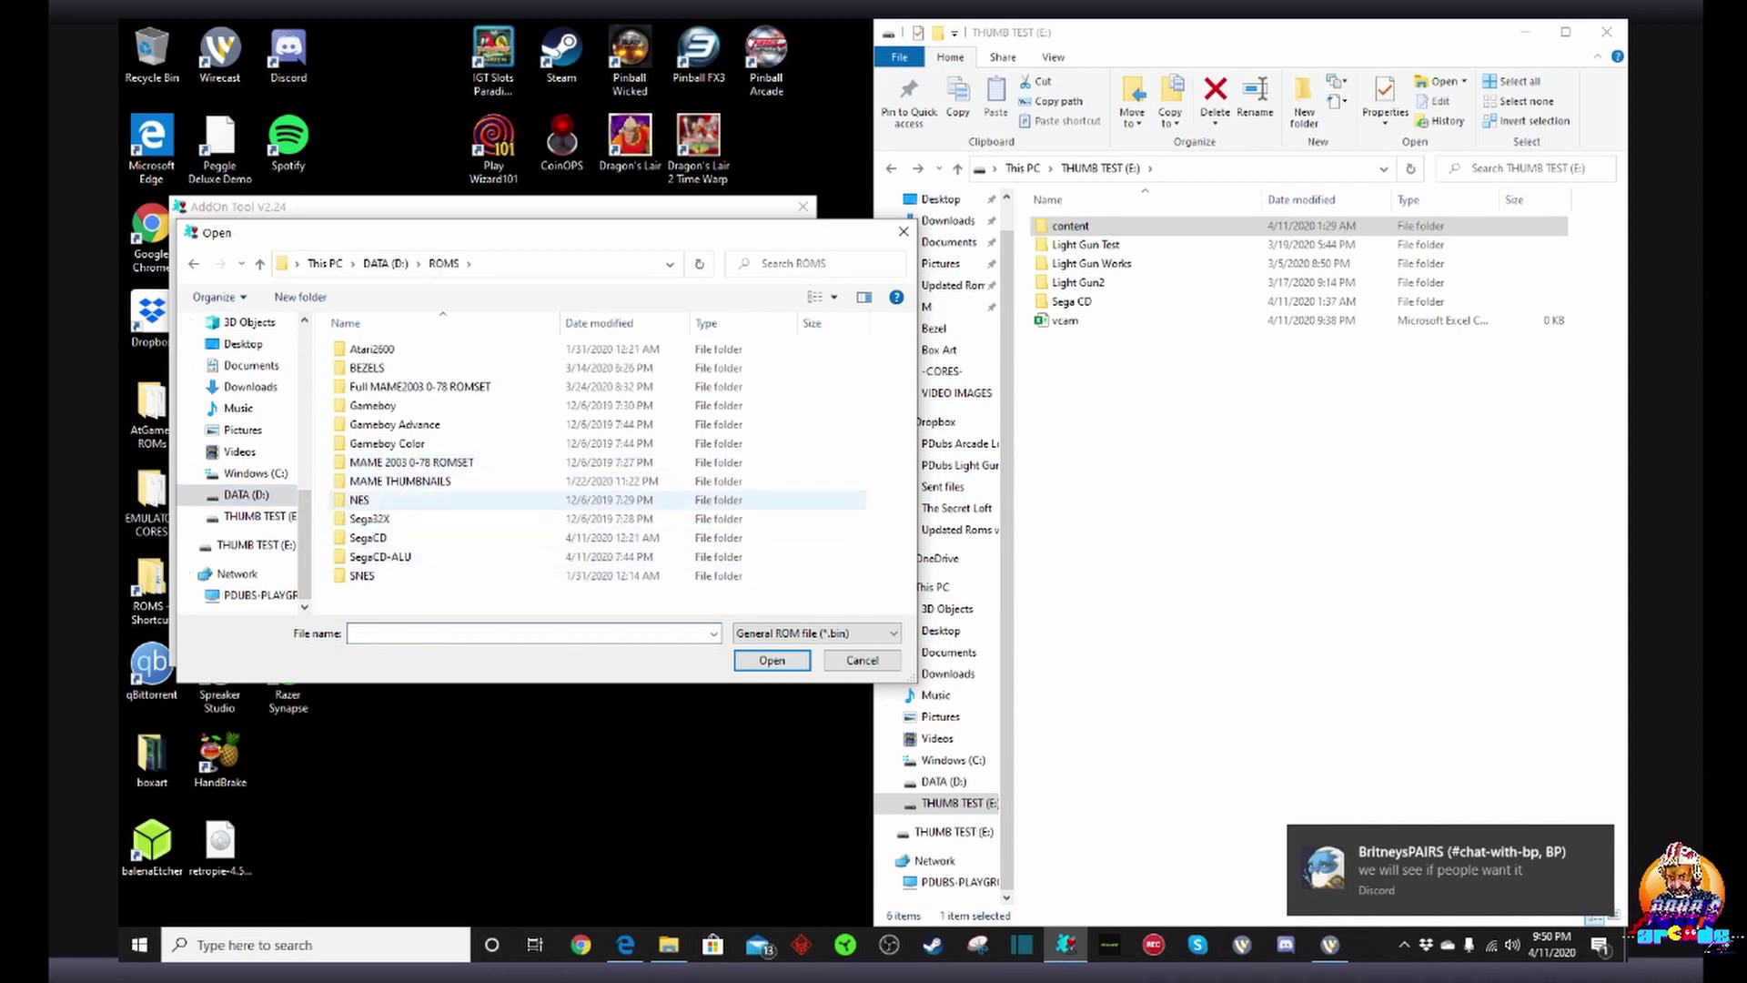
pyautogui.doubleClick(368, 537)
pyautogui.doubleClick(359, 405)
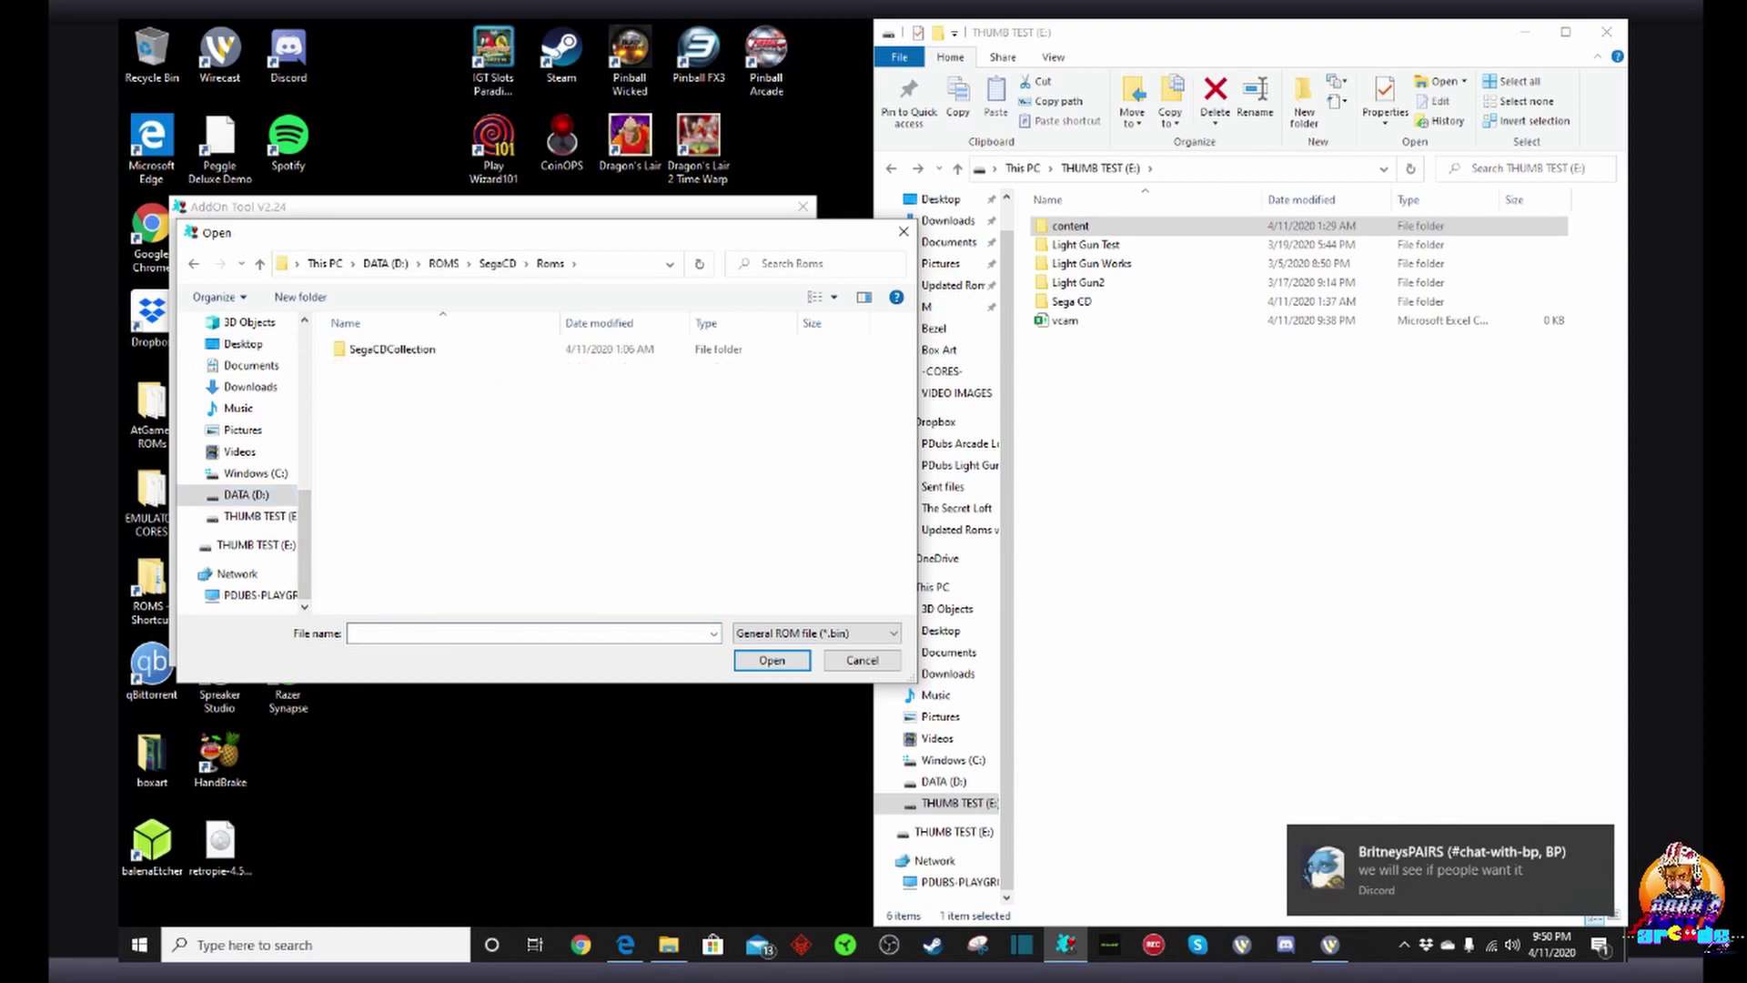
pyautogui.doubleClick(392, 349)
pyautogui.doubleClick(355, 367)
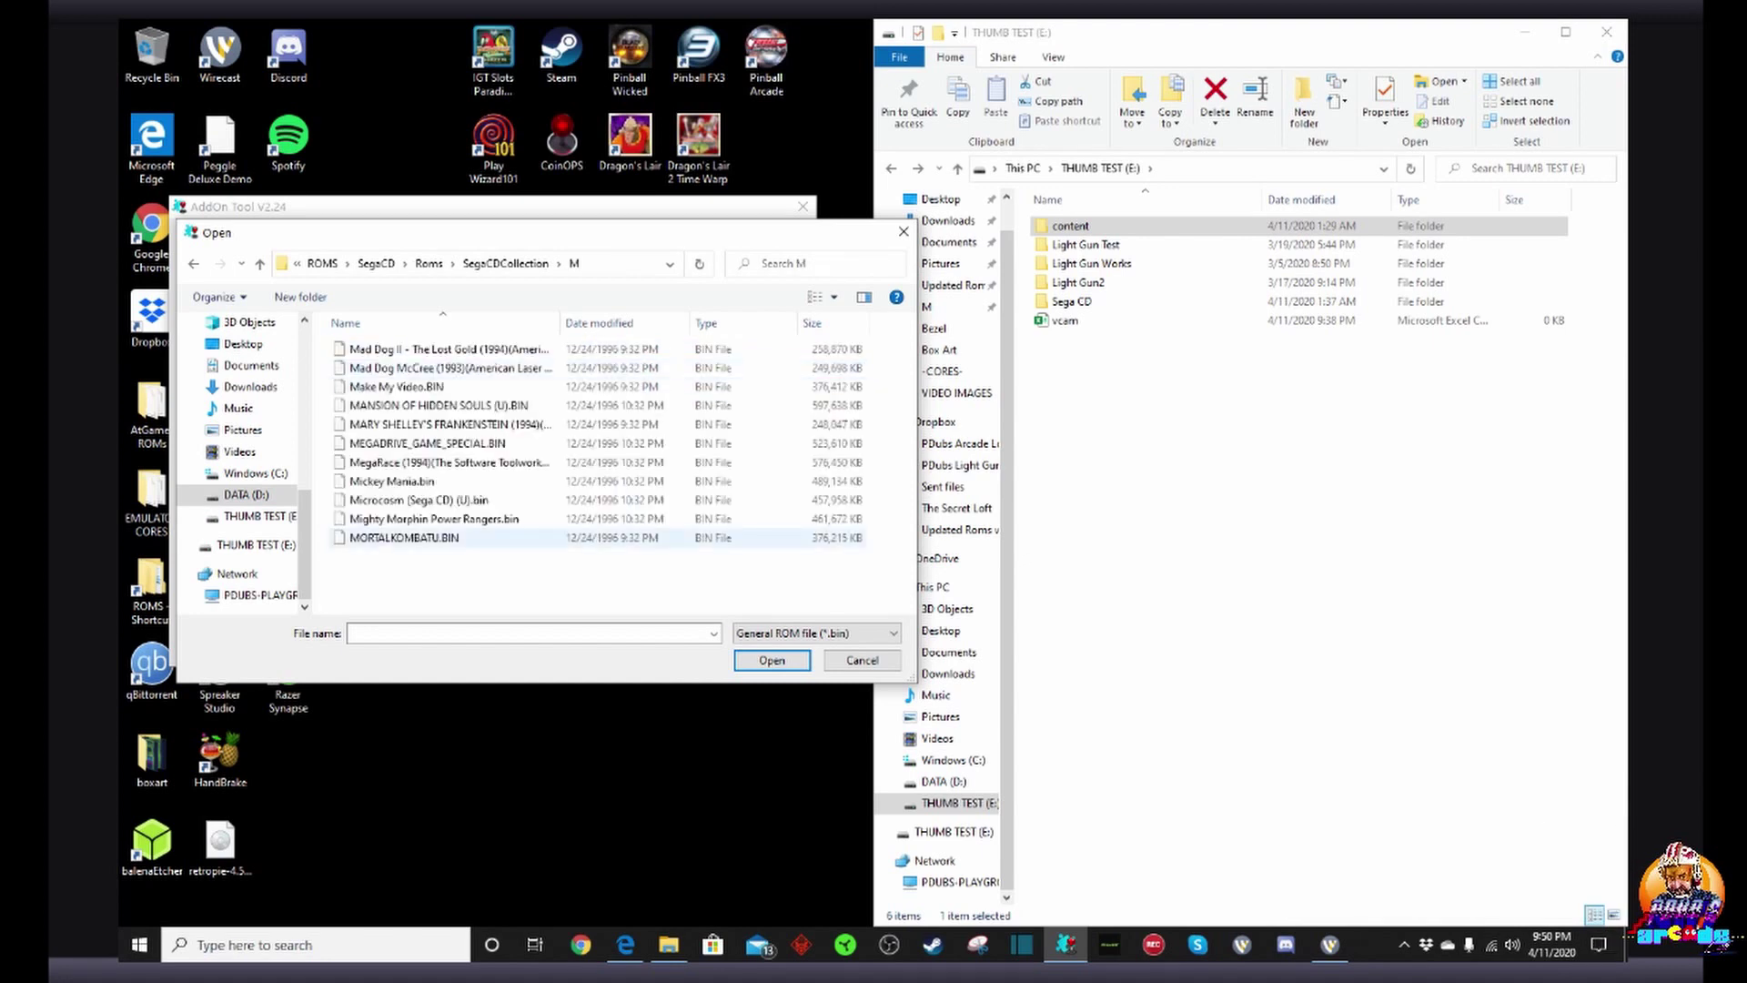
# Step: Show files of any type in the M folder and load the Mickey Mania cue file as the game ROM
pyautogui.click(419, 480)
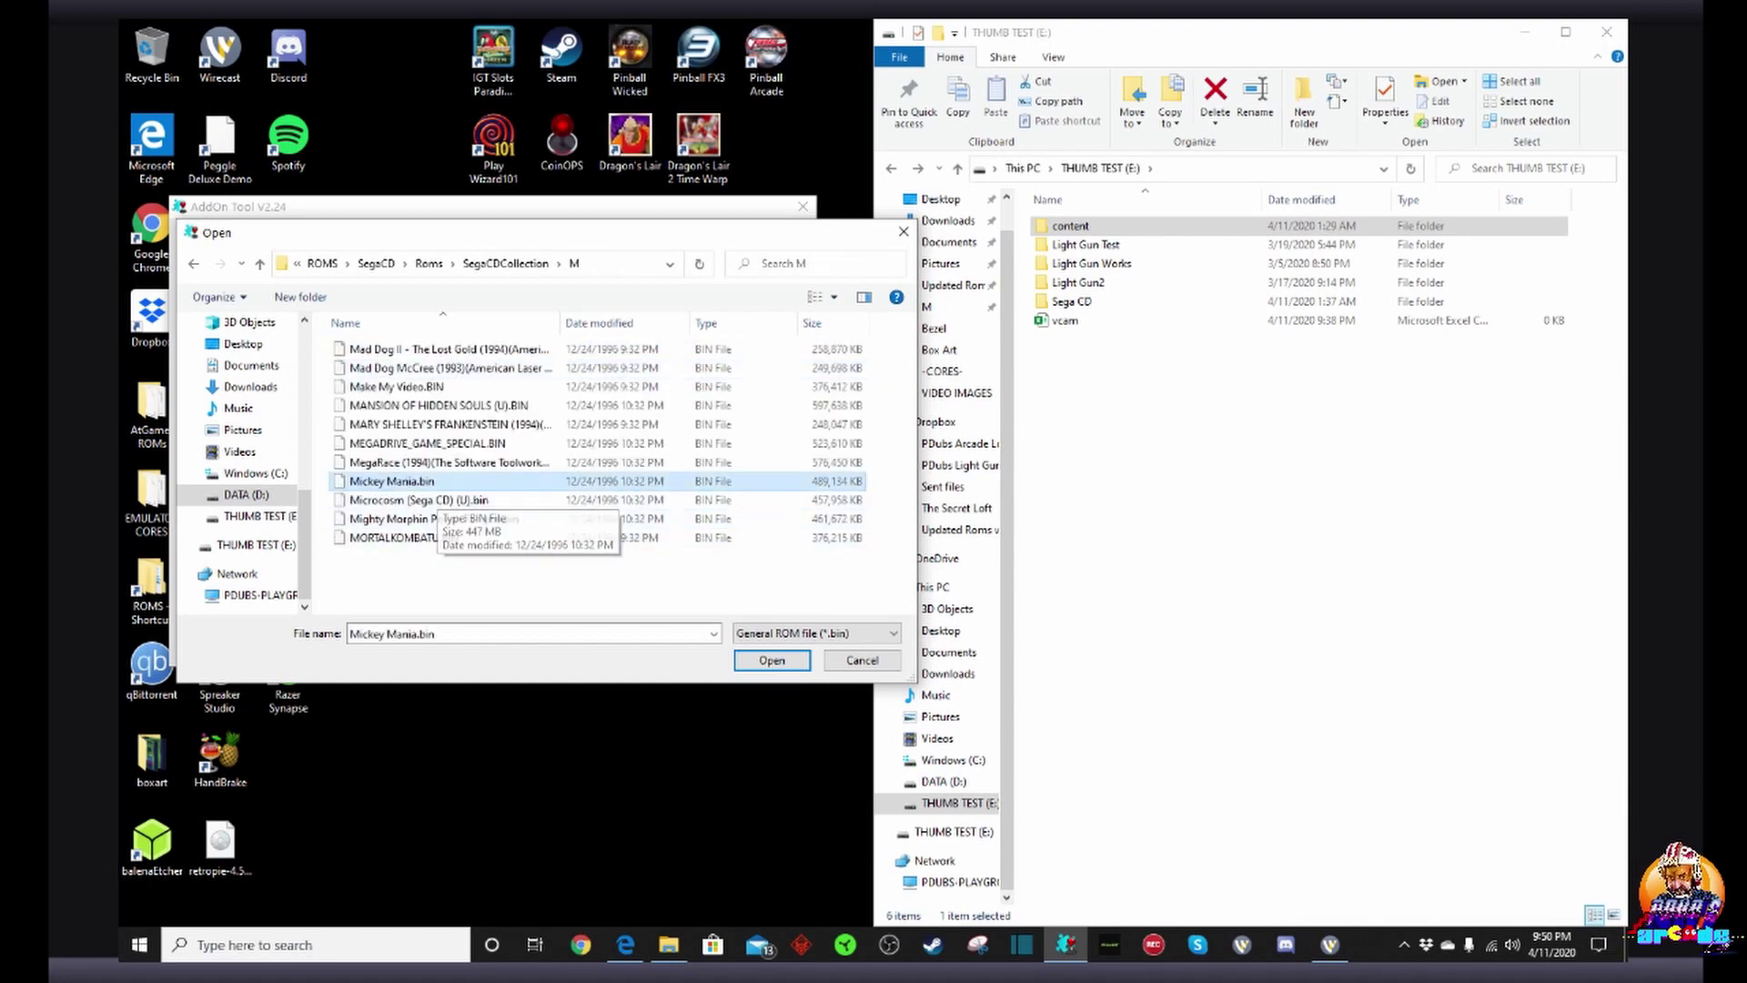
pyautogui.moveTo(494, 234); pyautogui.dragTo(487, 231)
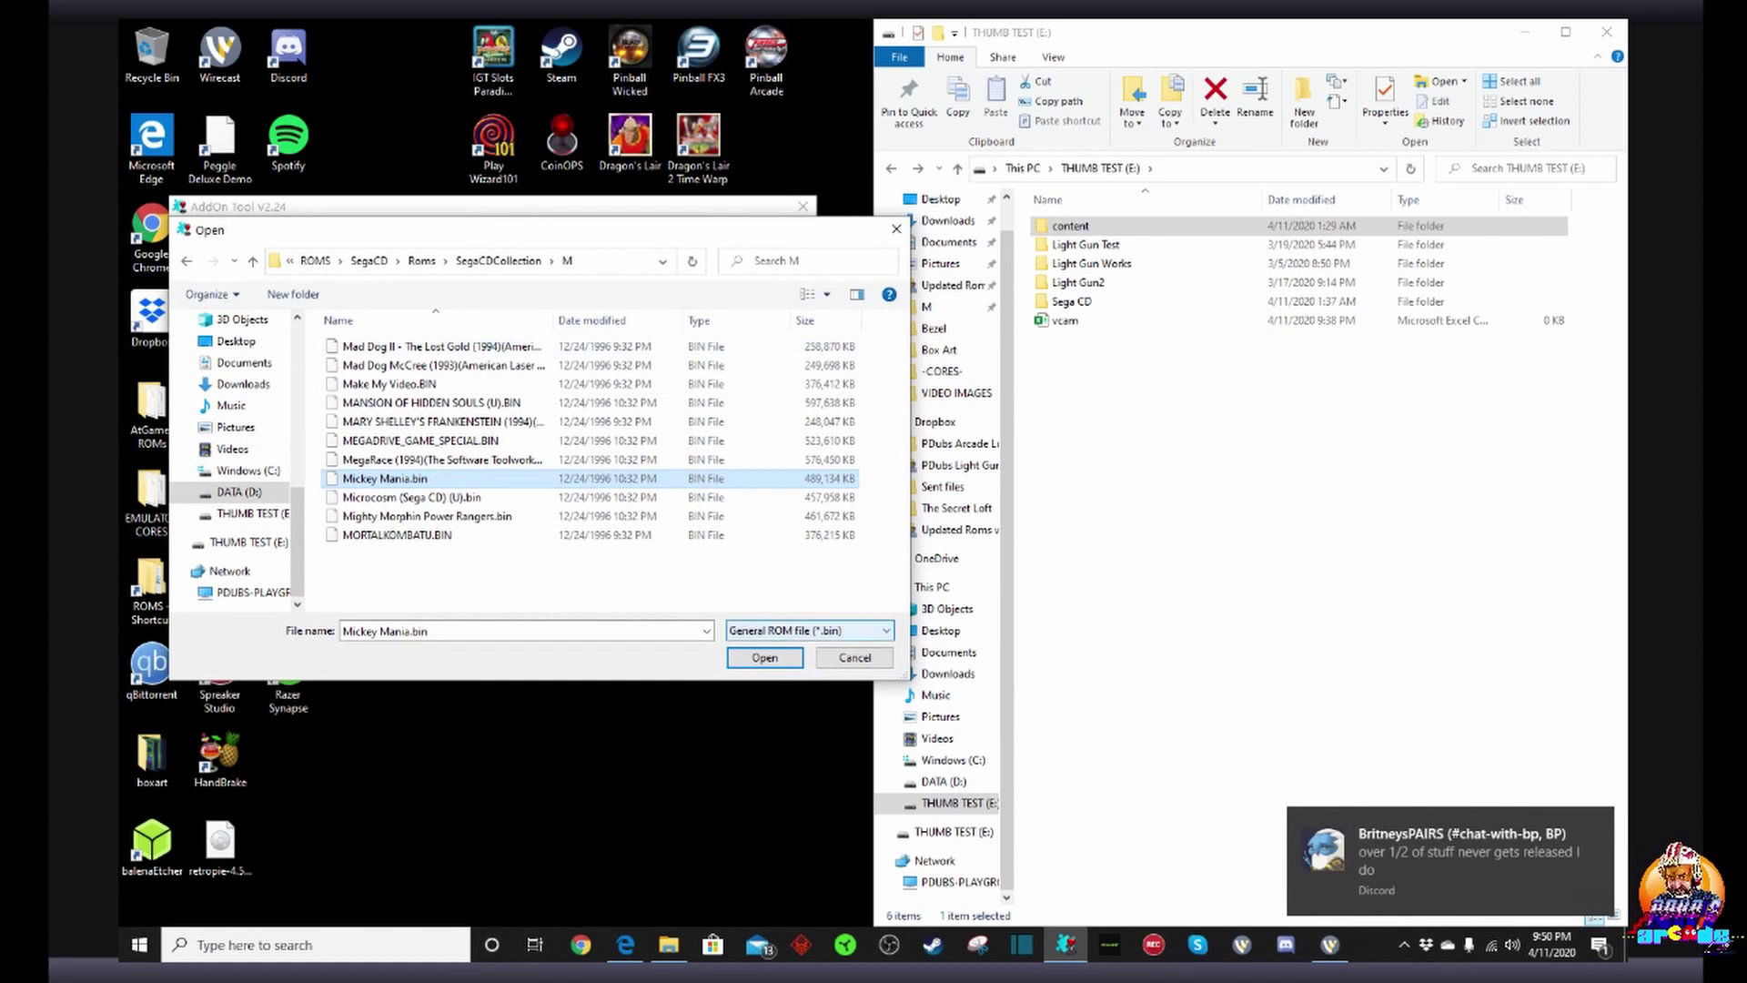
pyautogui.click(808, 630)
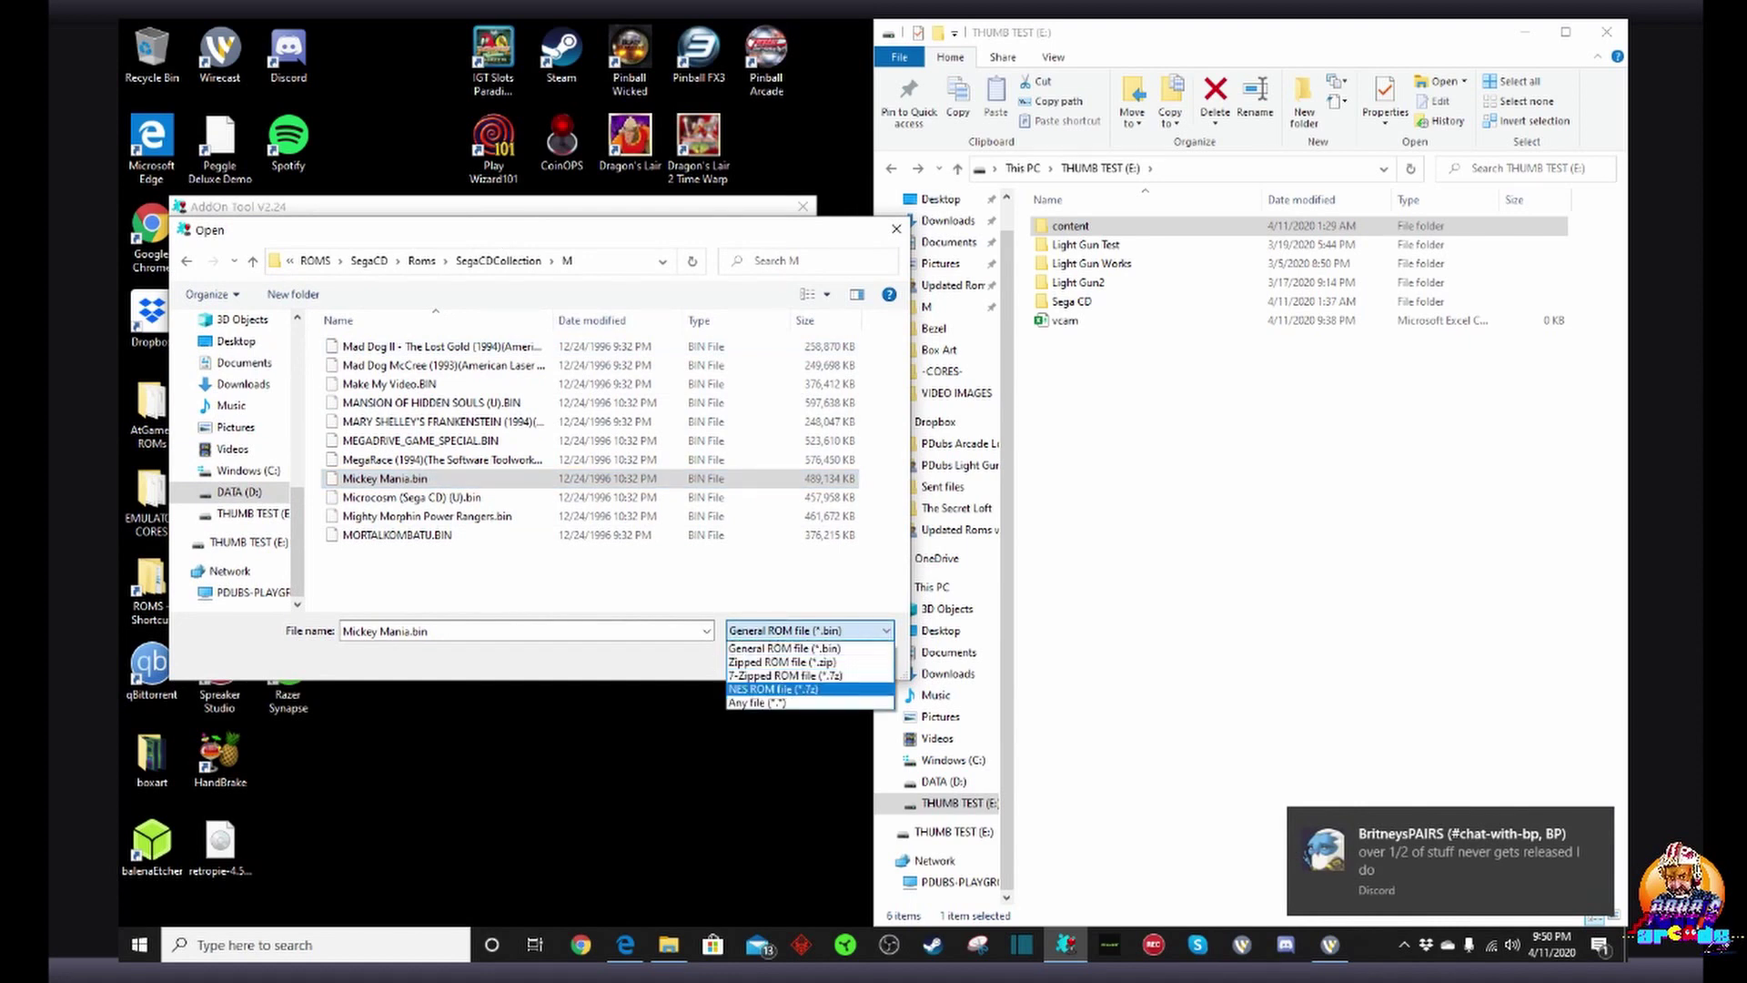
pyautogui.click(755, 703)
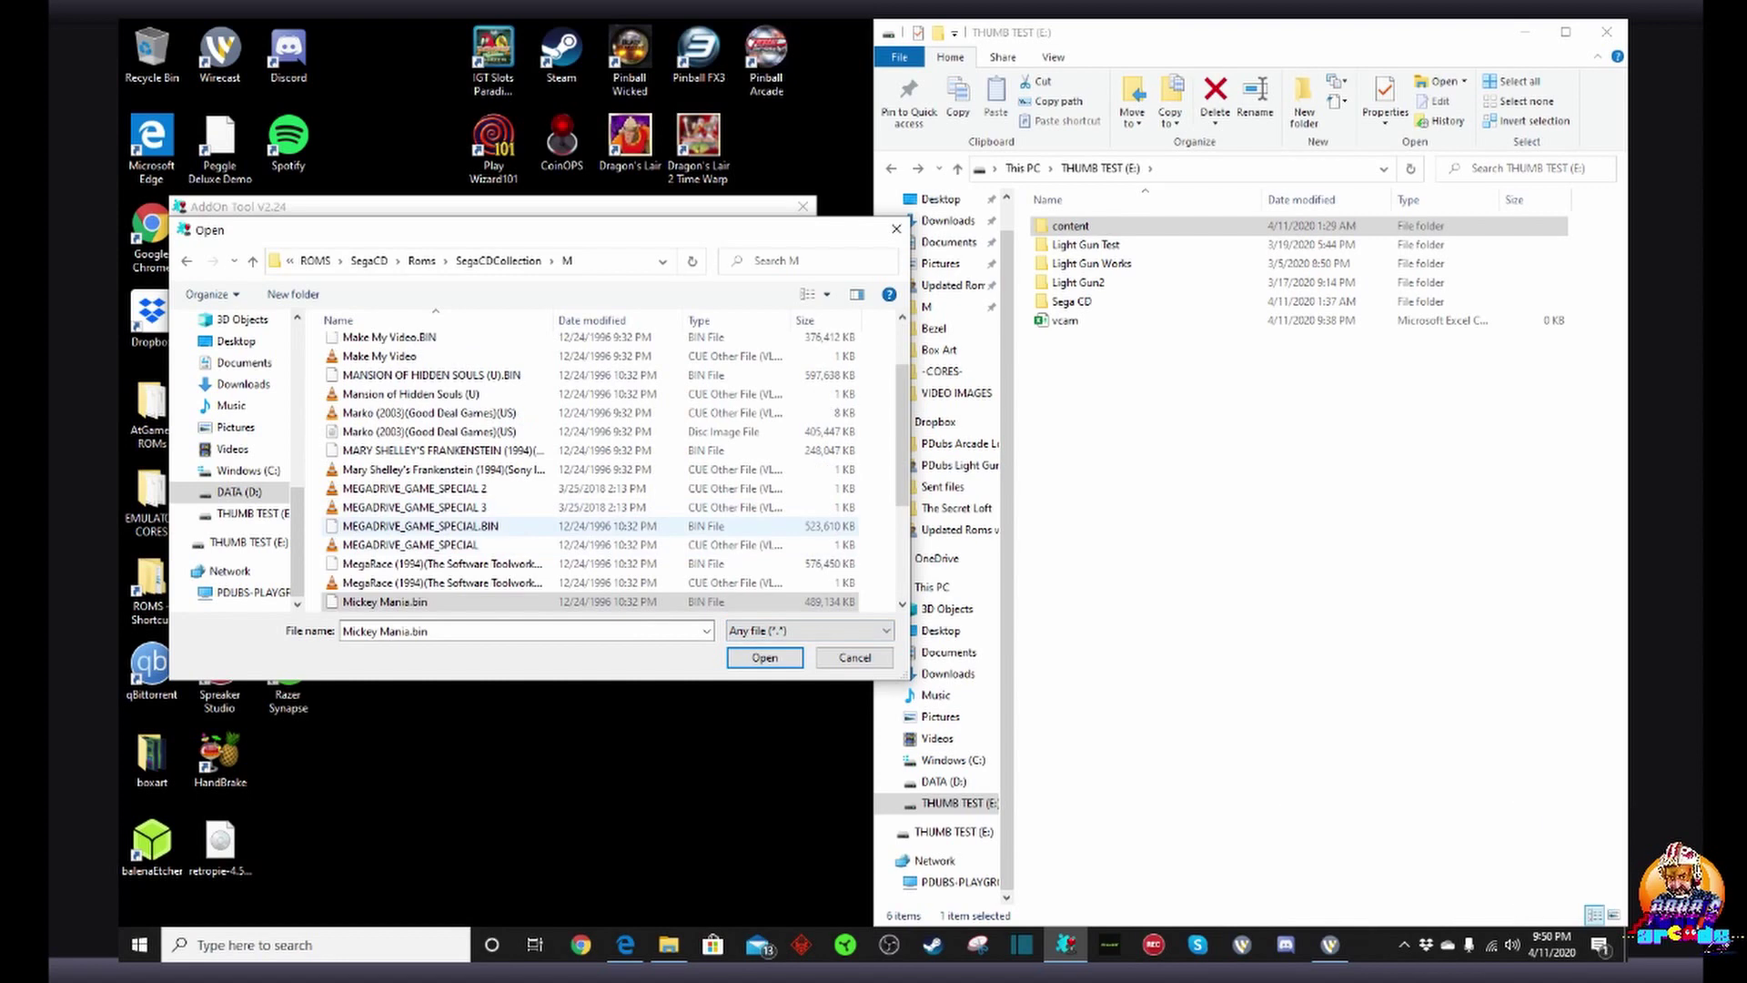
pyautogui.scroll(-1, 436, 569)
pyautogui.click(364, 549)
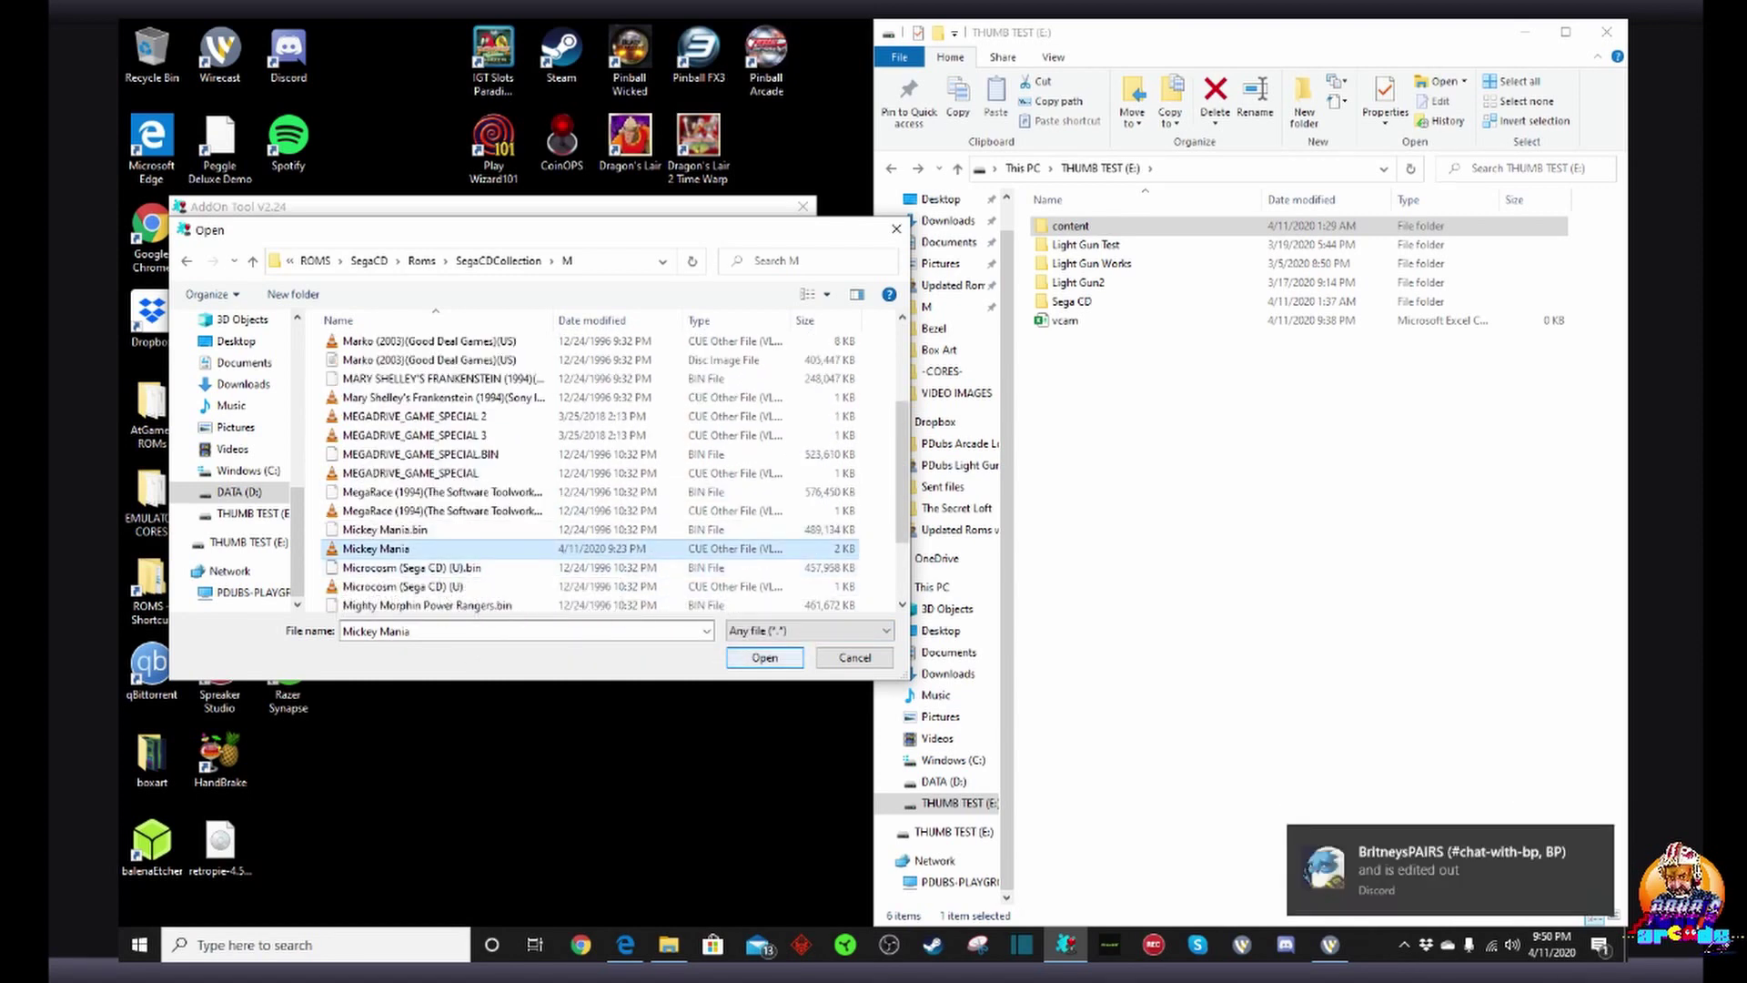
pyautogui.click(764, 657)
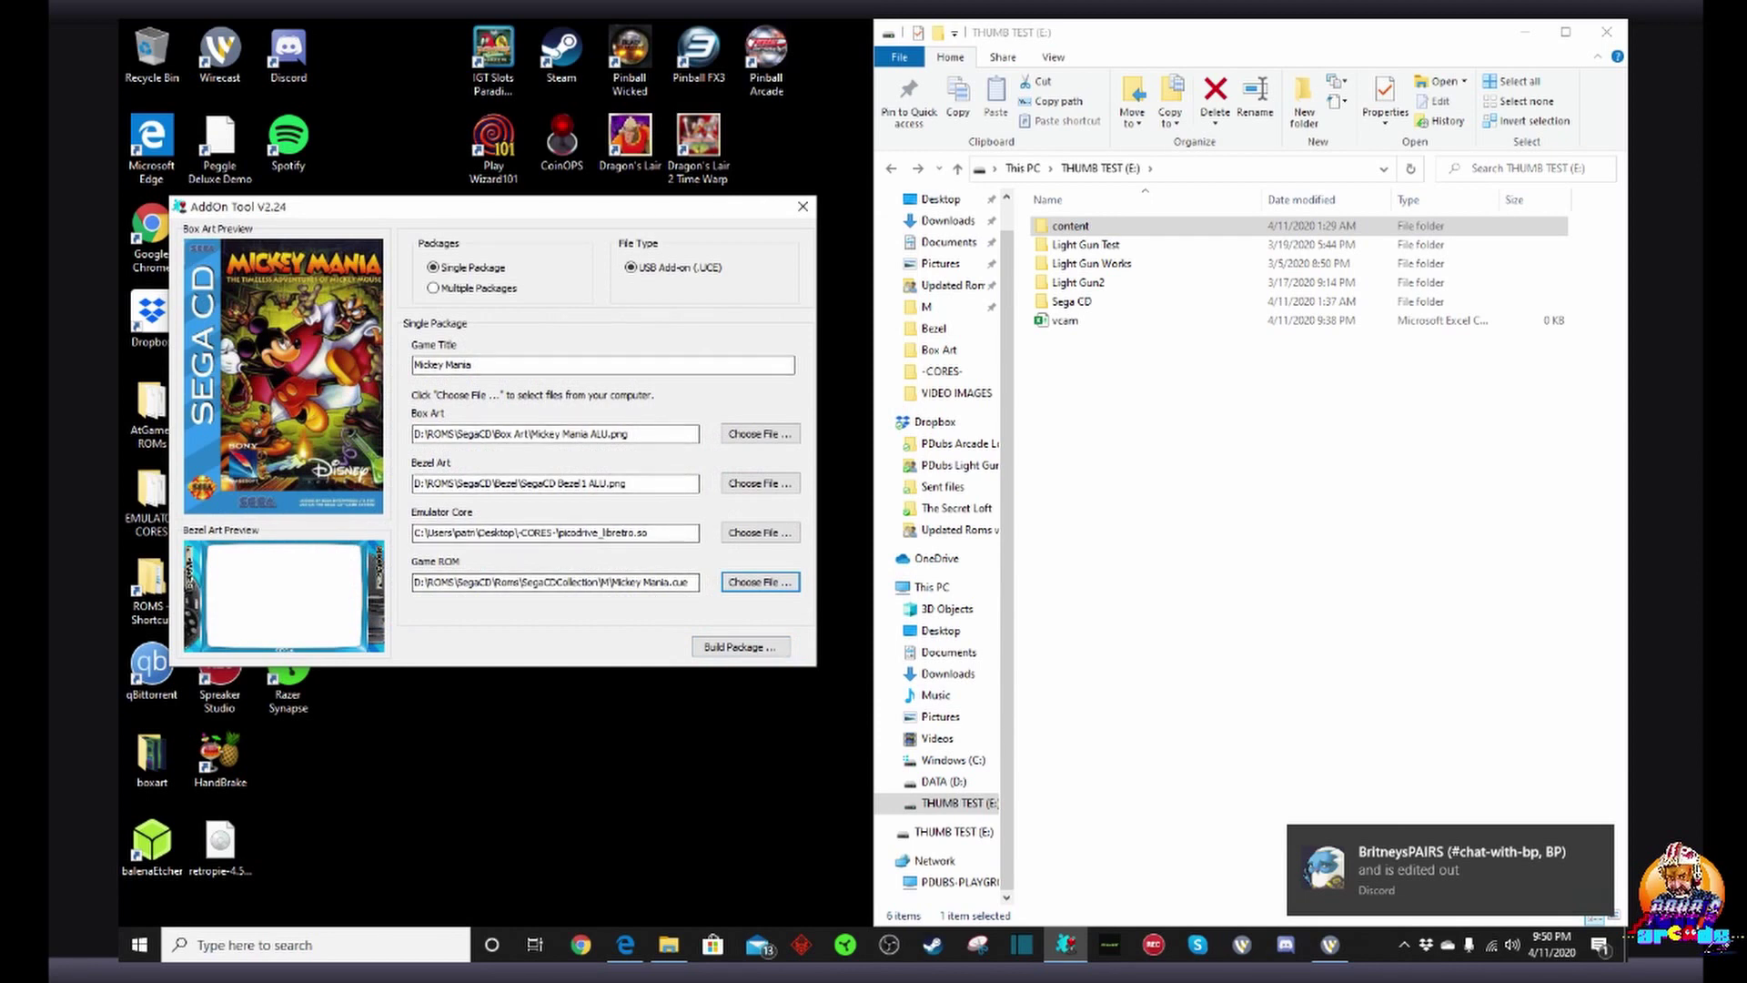
# Step: Build the package and save it as AddOn_Mickey Mania in the Sega CD folder on the THUMB TEST (E:) drive
pyautogui.click(740, 647)
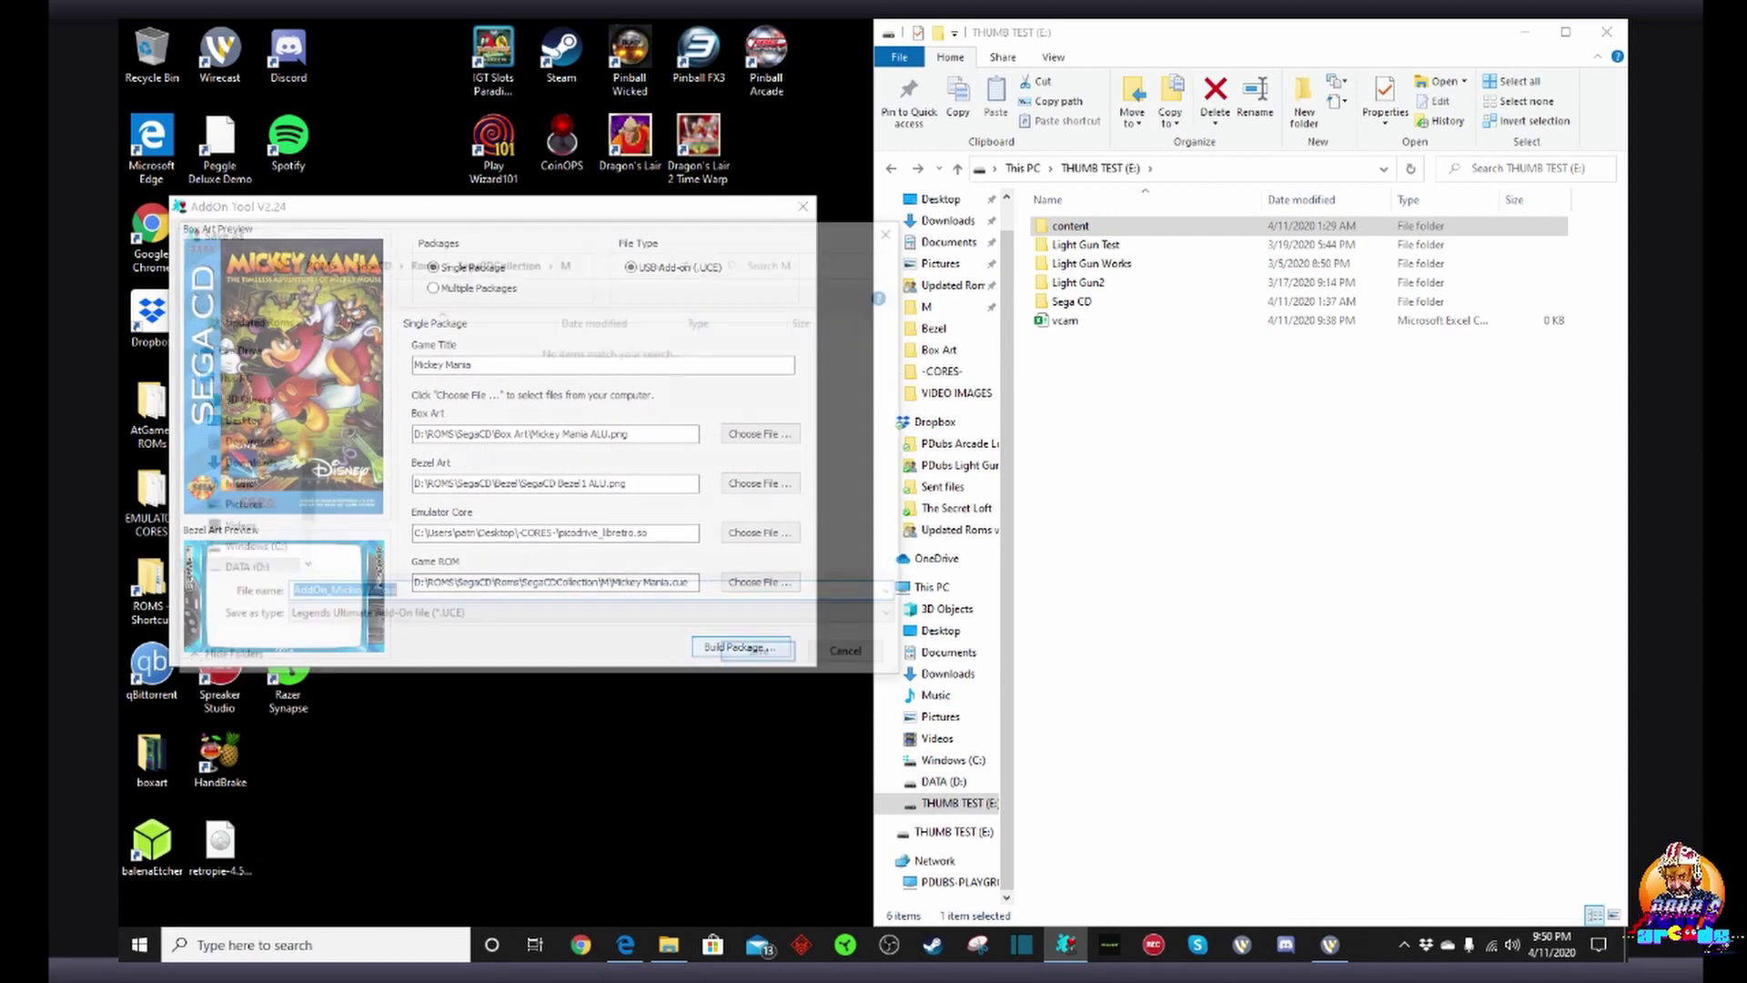
pyautogui.scroll(-2, 241, 501)
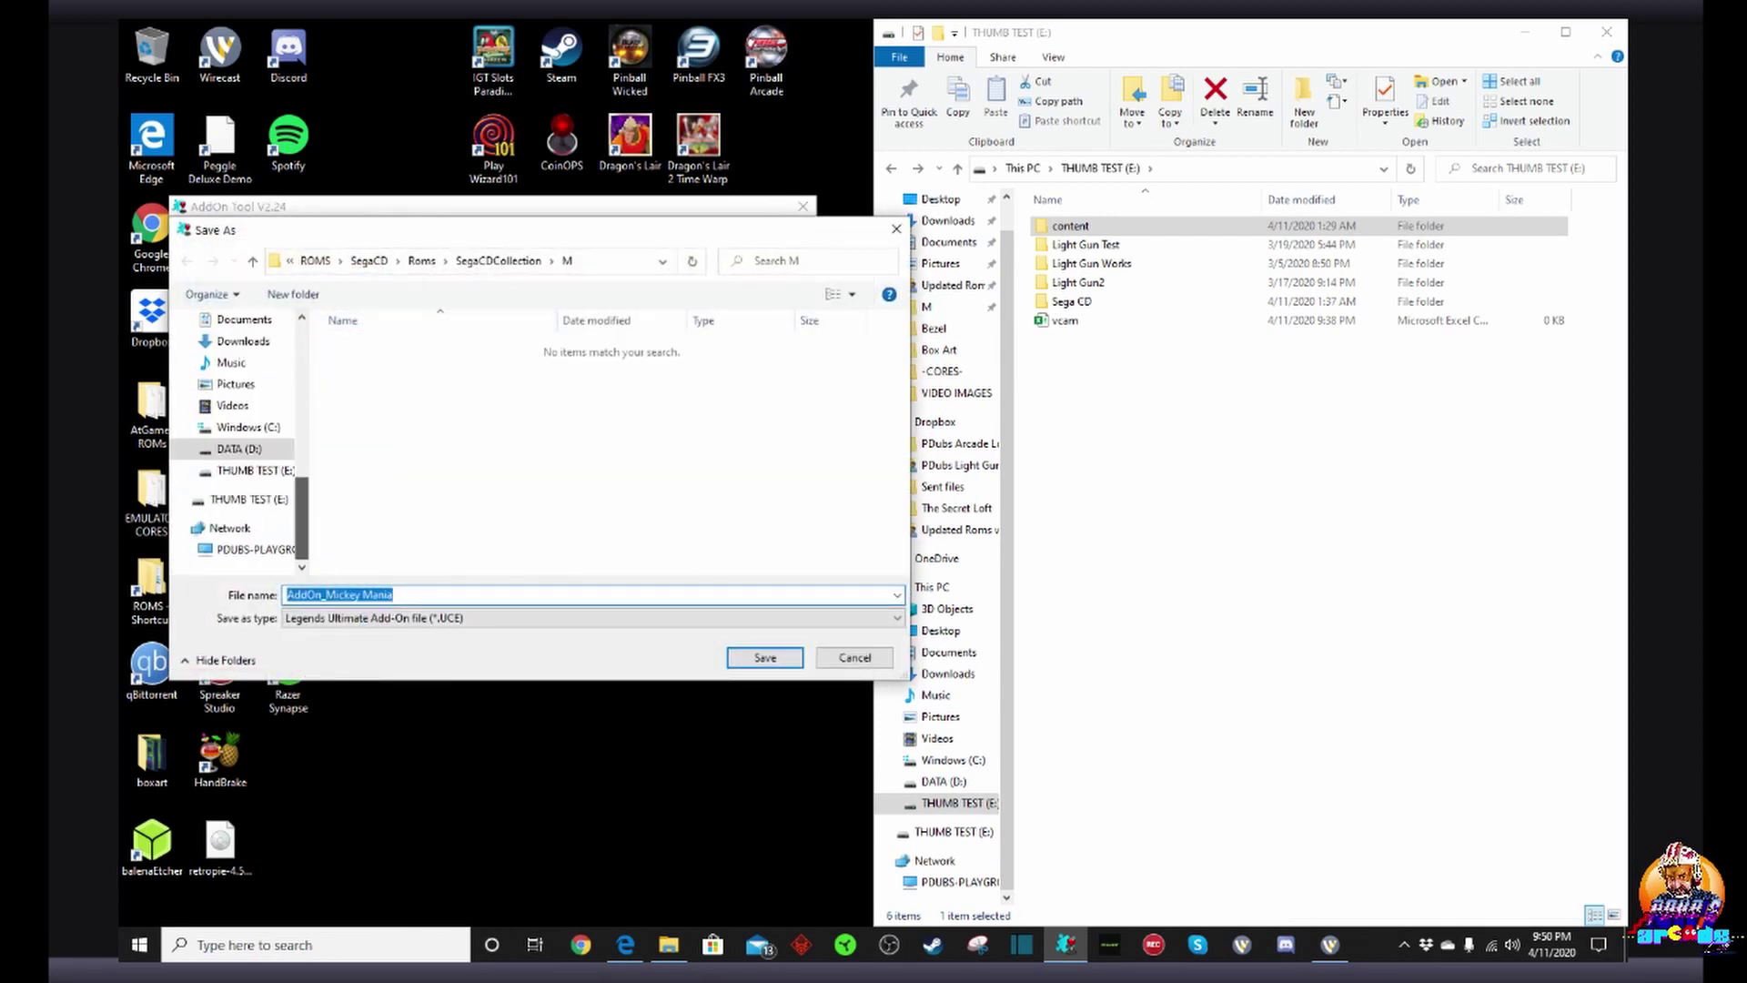
pyautogui.click(246, 498)
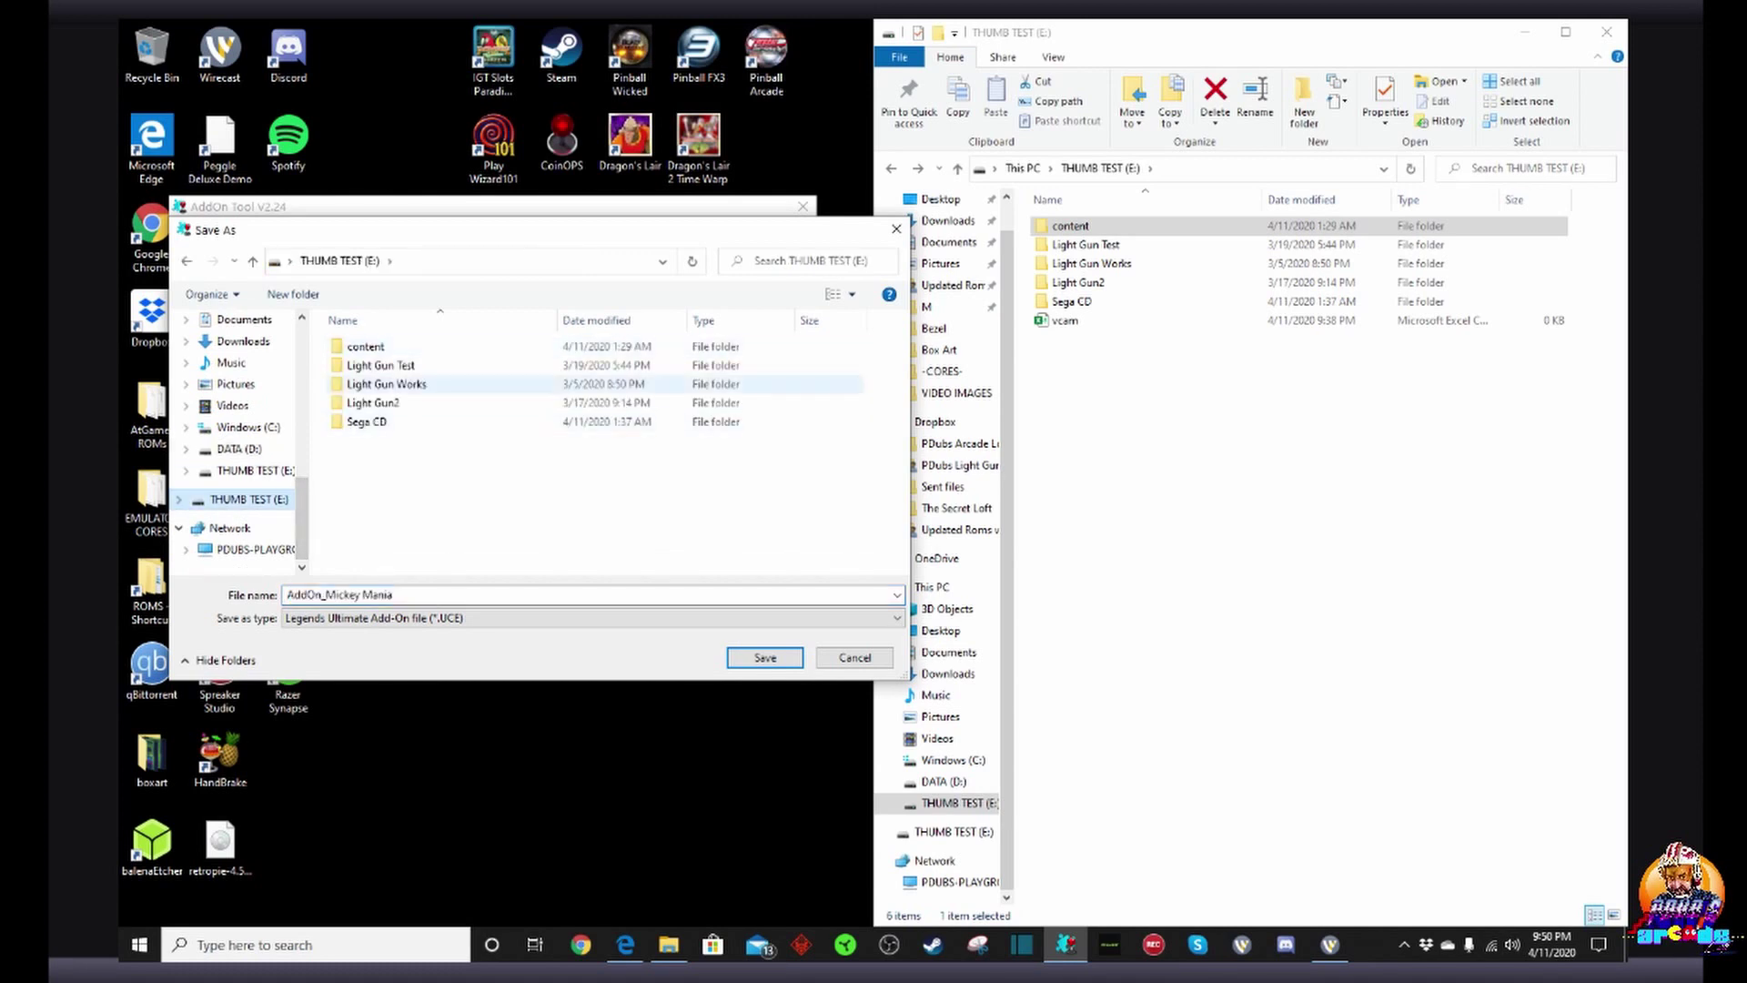
pyautogui.doubleClick(367, 421)
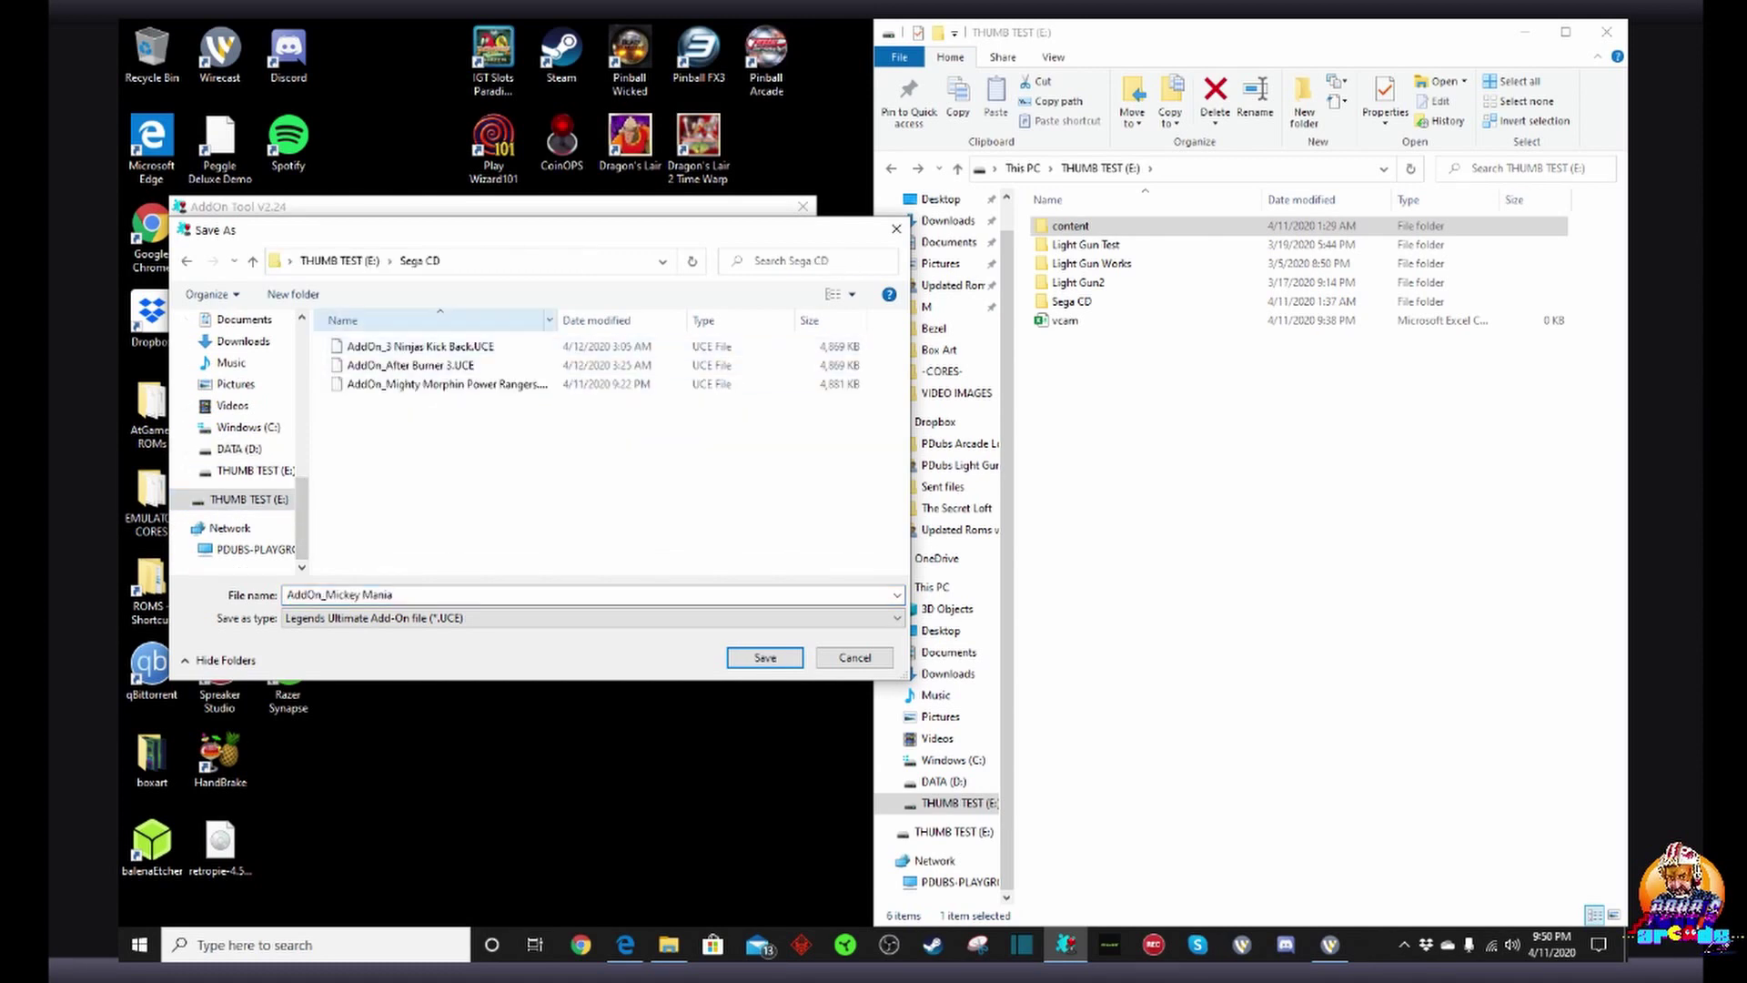
pyautogui.click(474, 596)
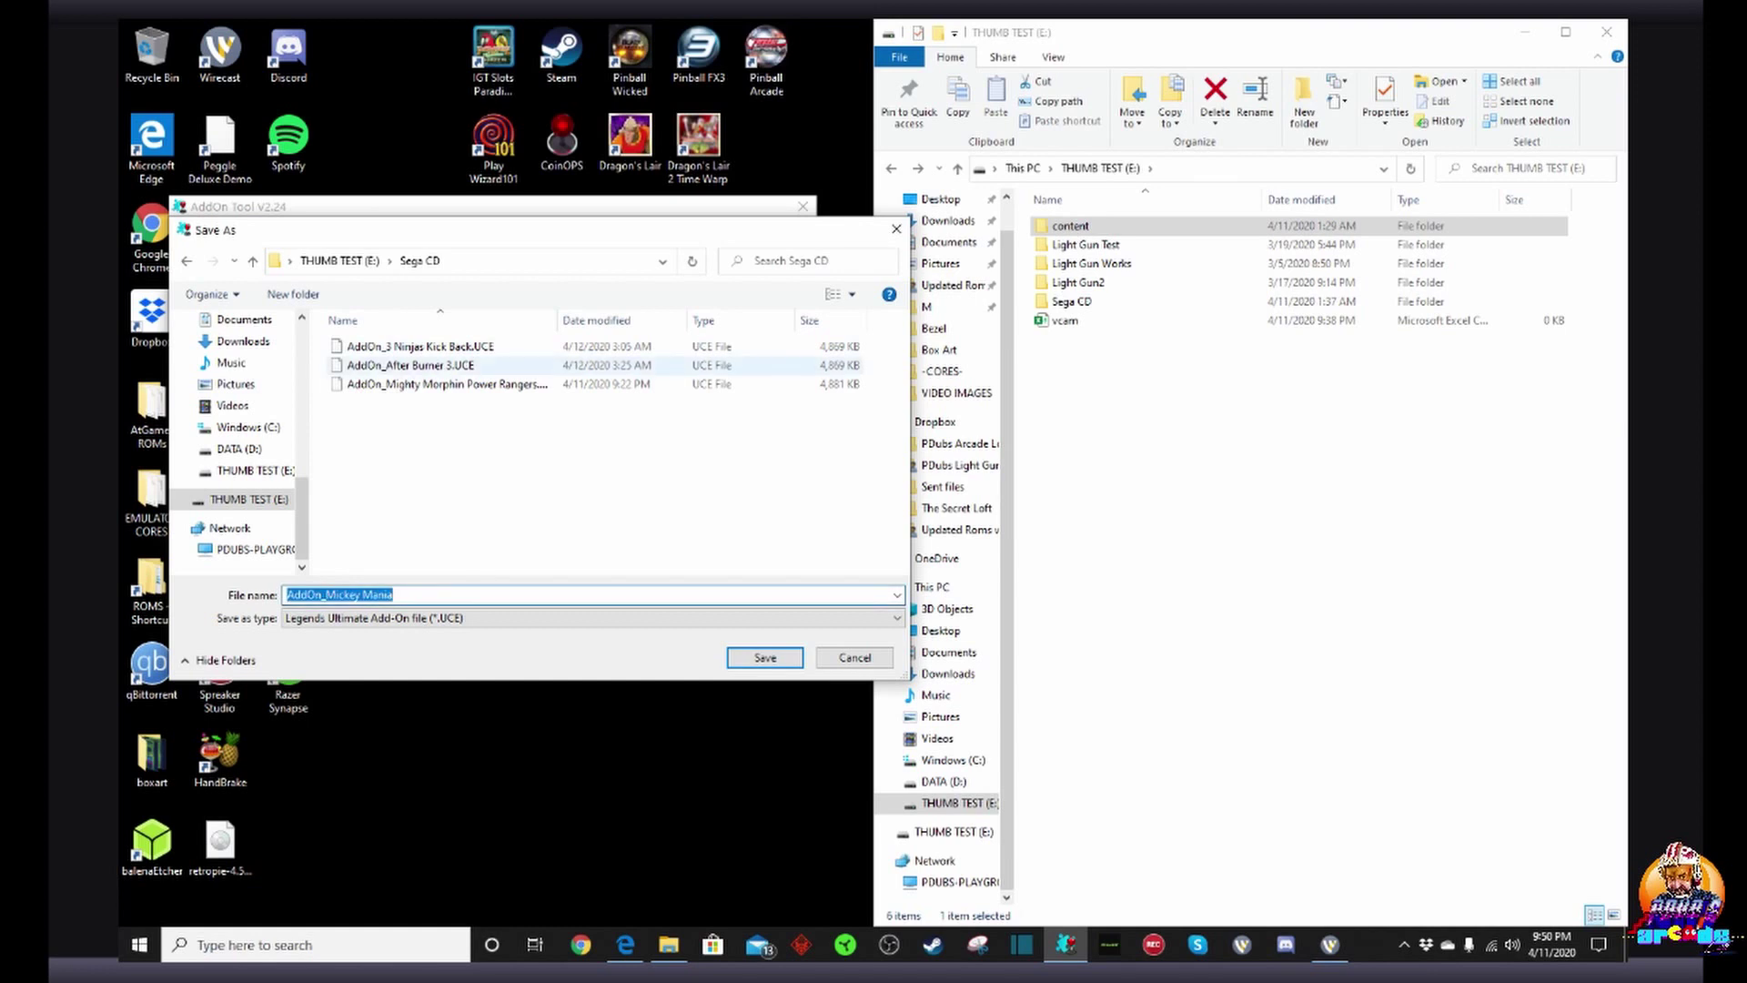
pyautogui.click(766, 657)
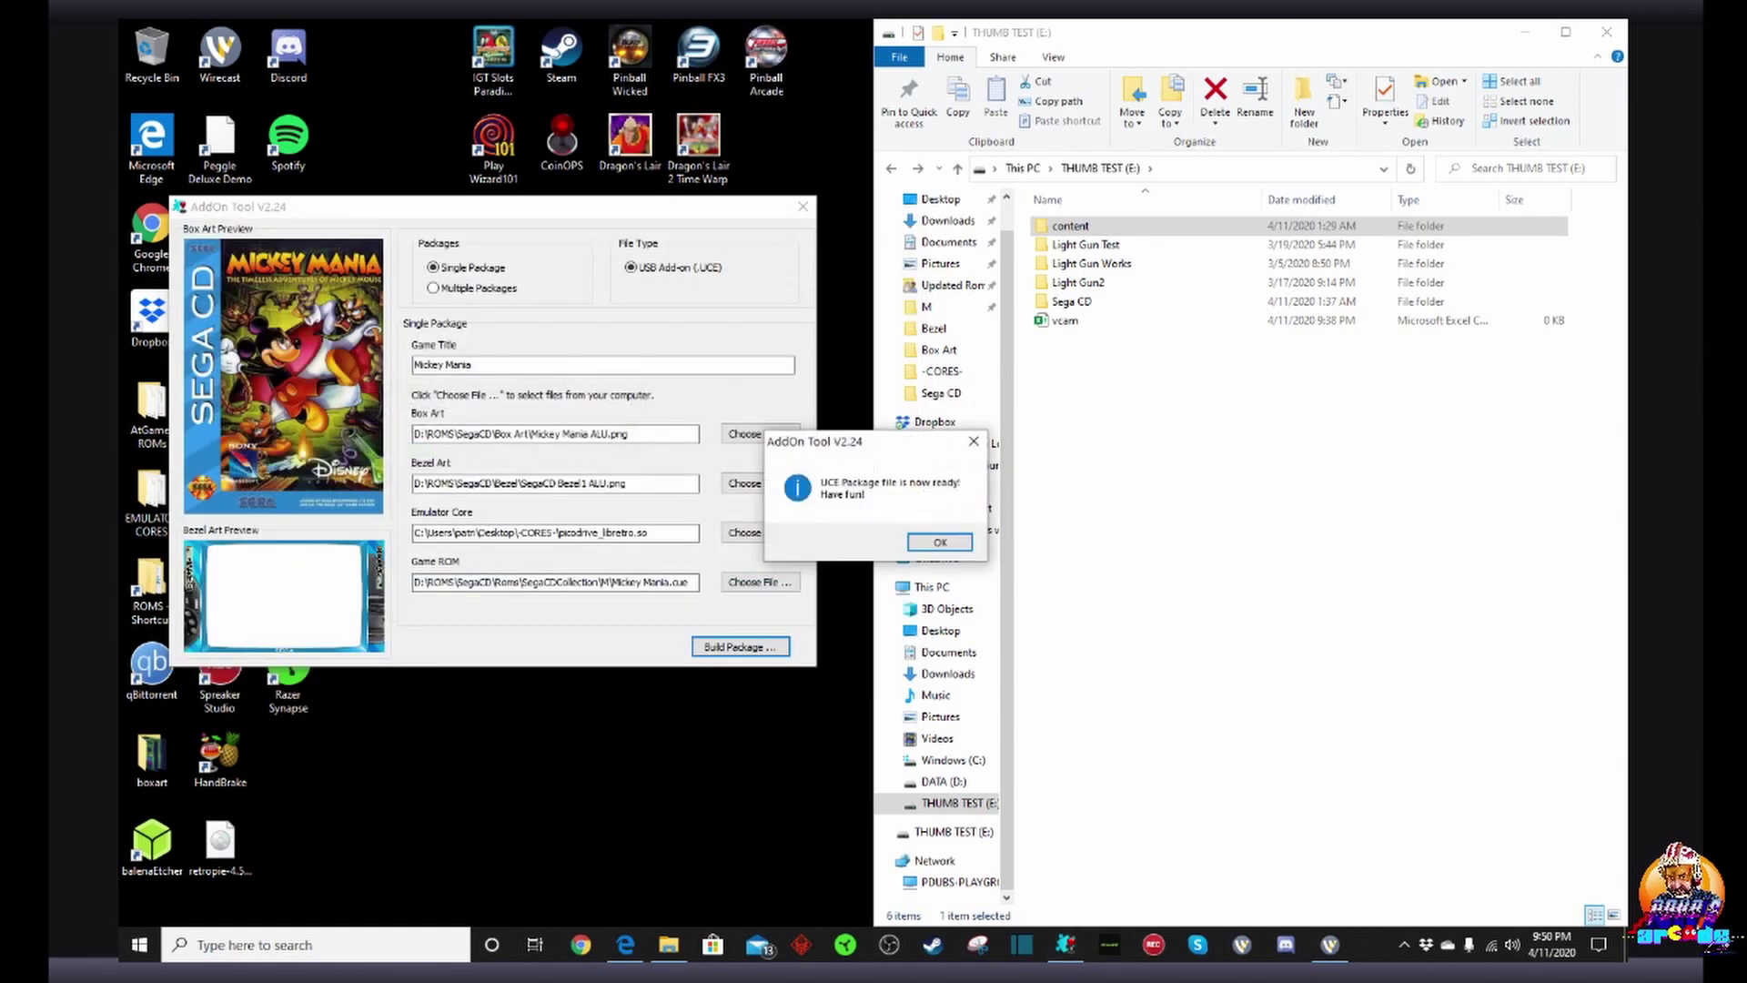
pyautogui.click(940, 542)
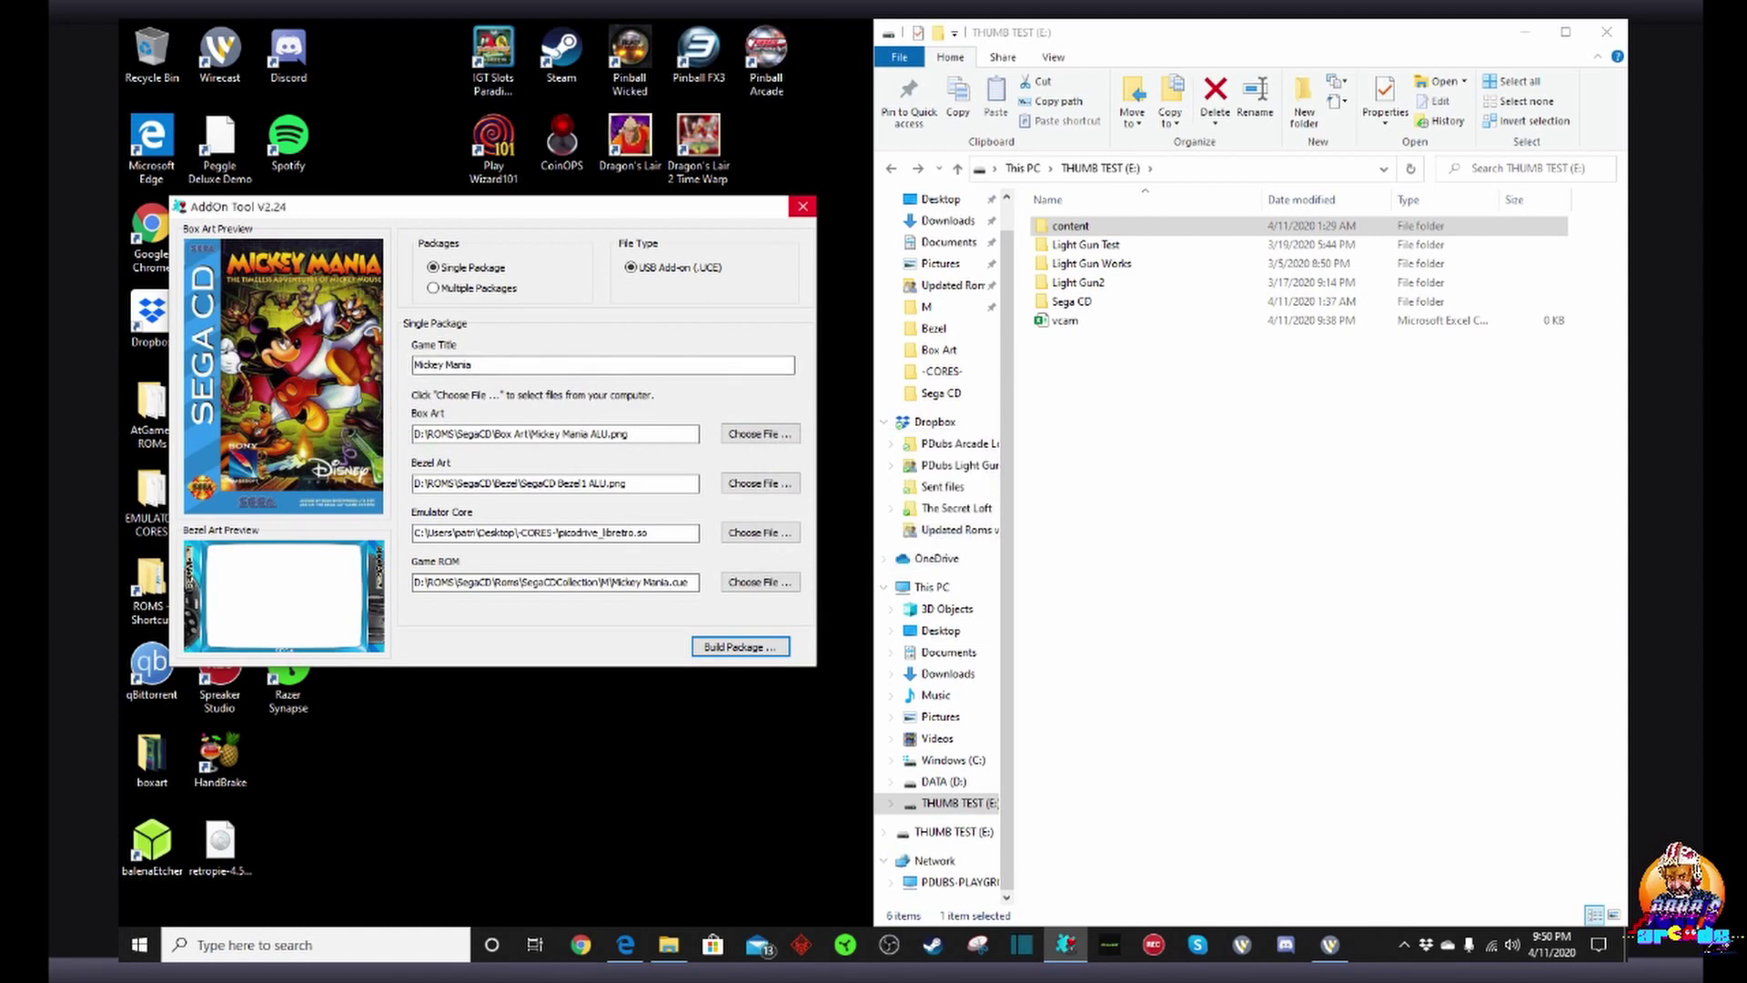
# Step: Close AddOn Tool and check the Sega CD folder on THUMB TEST (E:) for the built package
pyautogui.click(803, 207)
pyautogui.doubleClick(1071, 302)
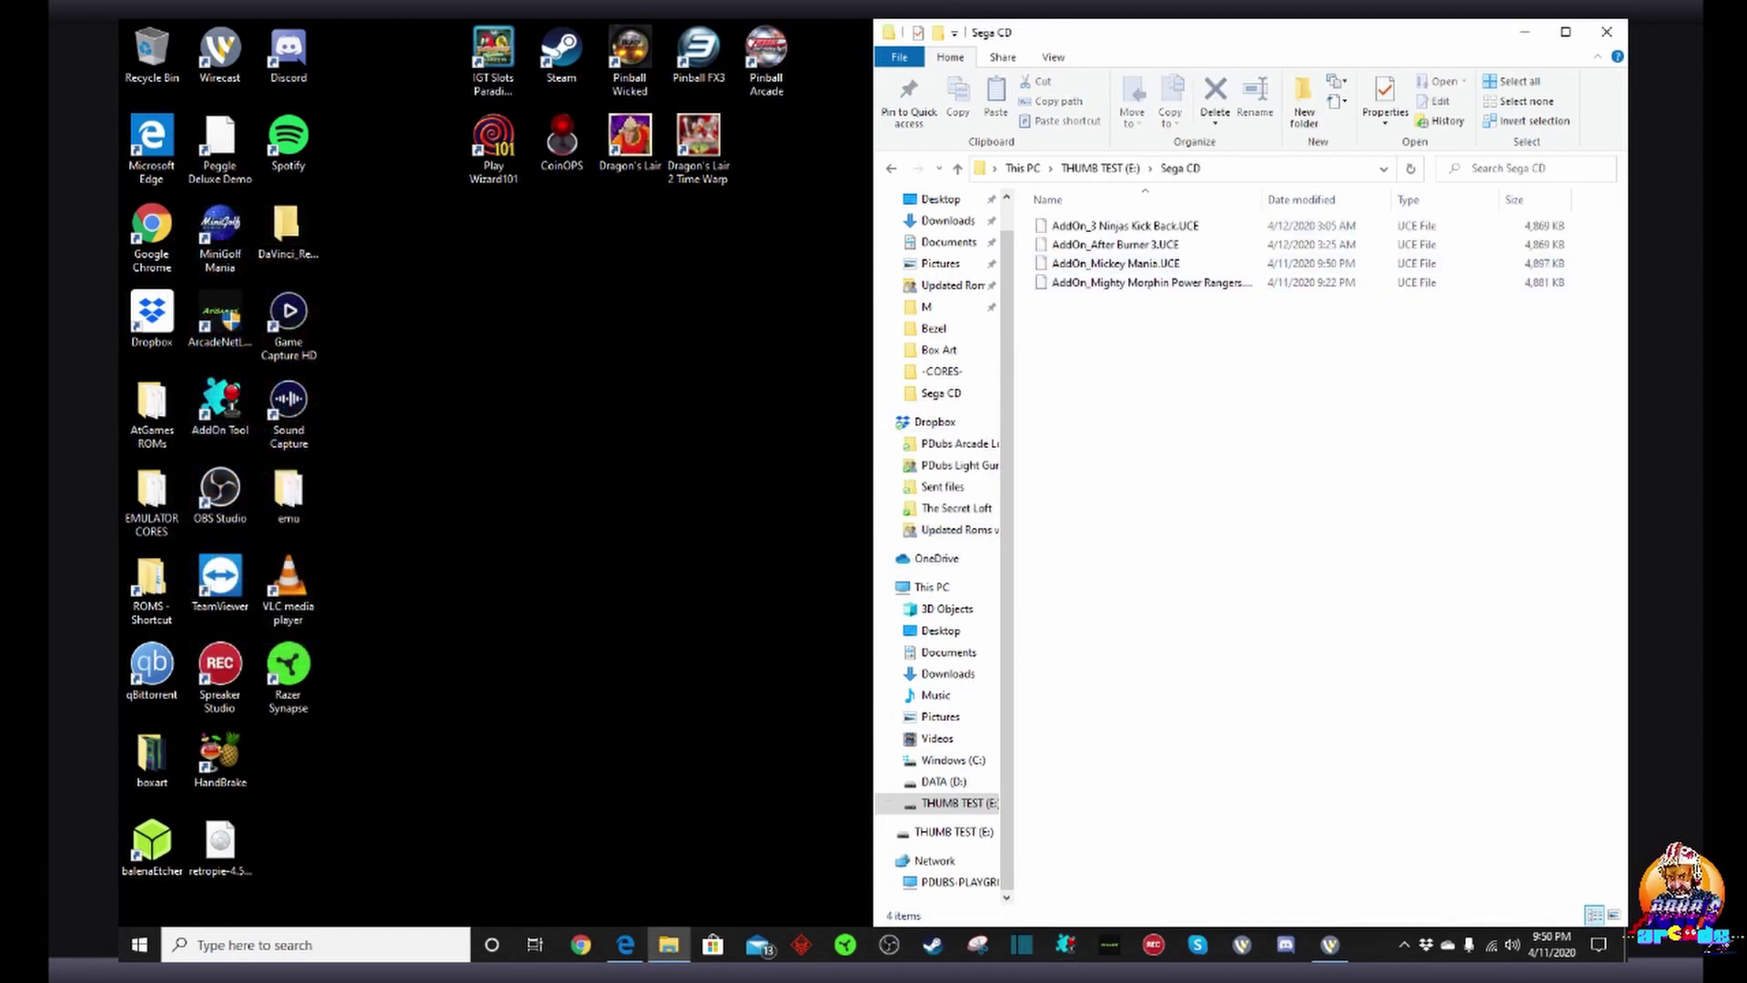
pyautogui.click(891, 168)
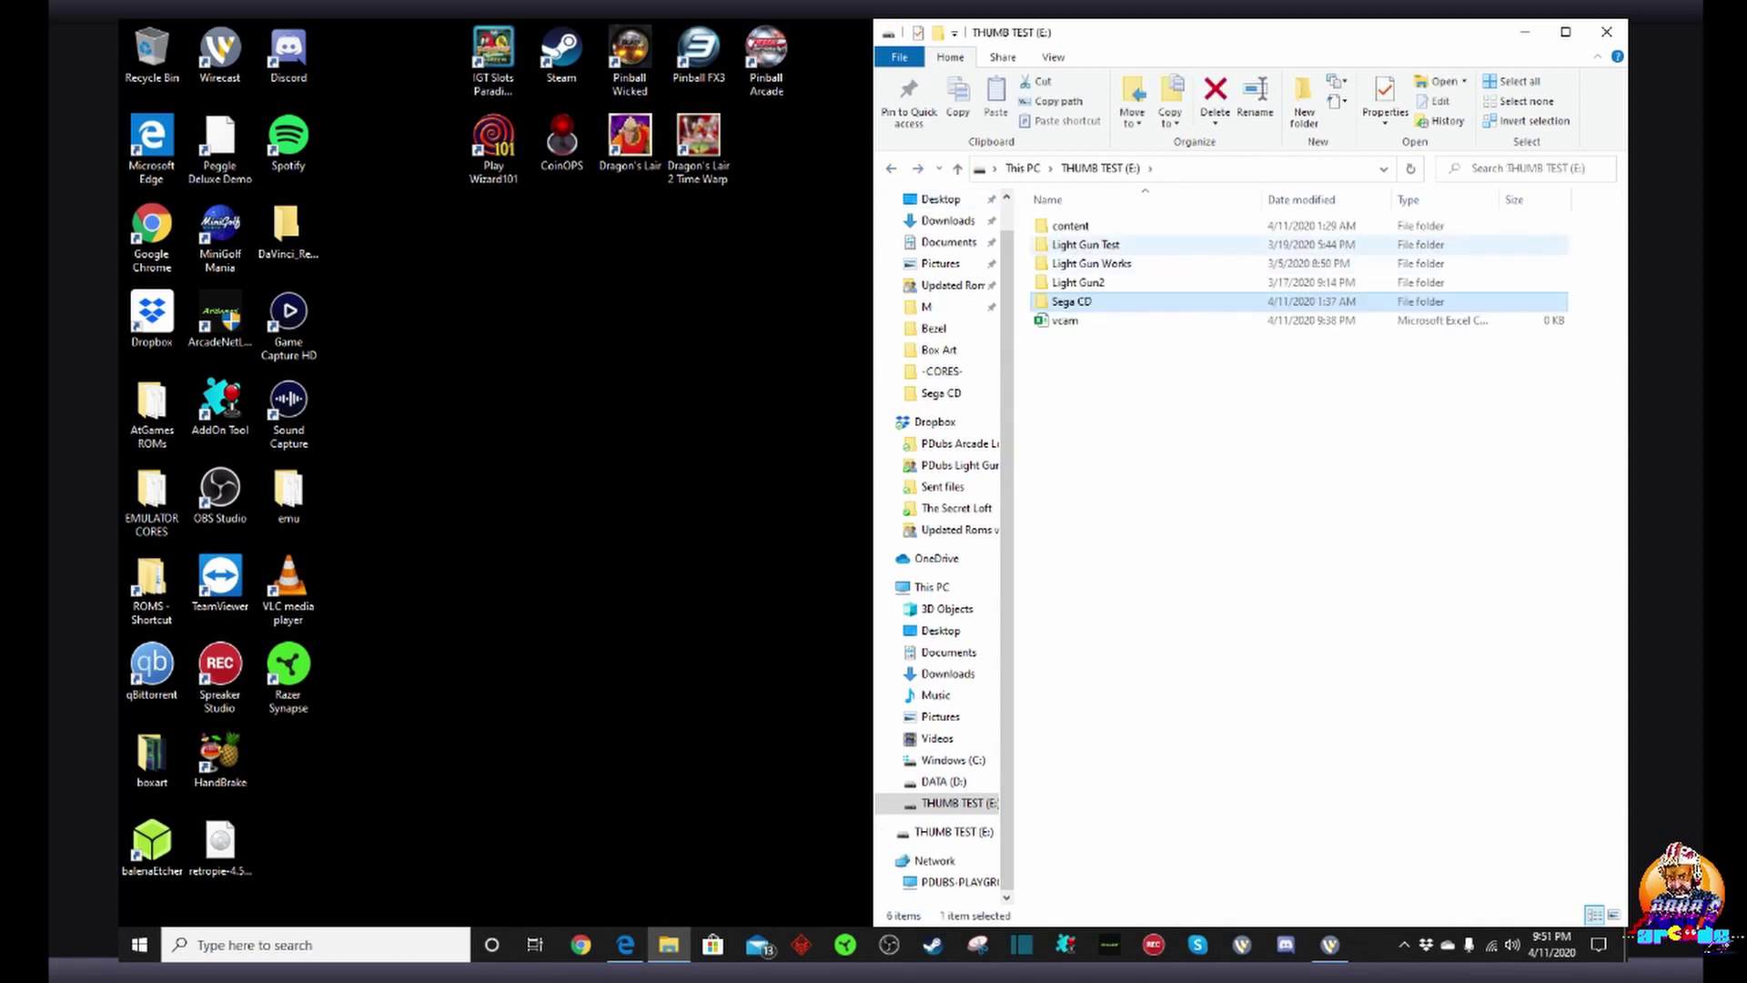
# Step: Create a new folder in content/consoles/Sega - Sega CD on the THUMB TEST (E:) drive
pyautogui.doubleClick(1070, 226)
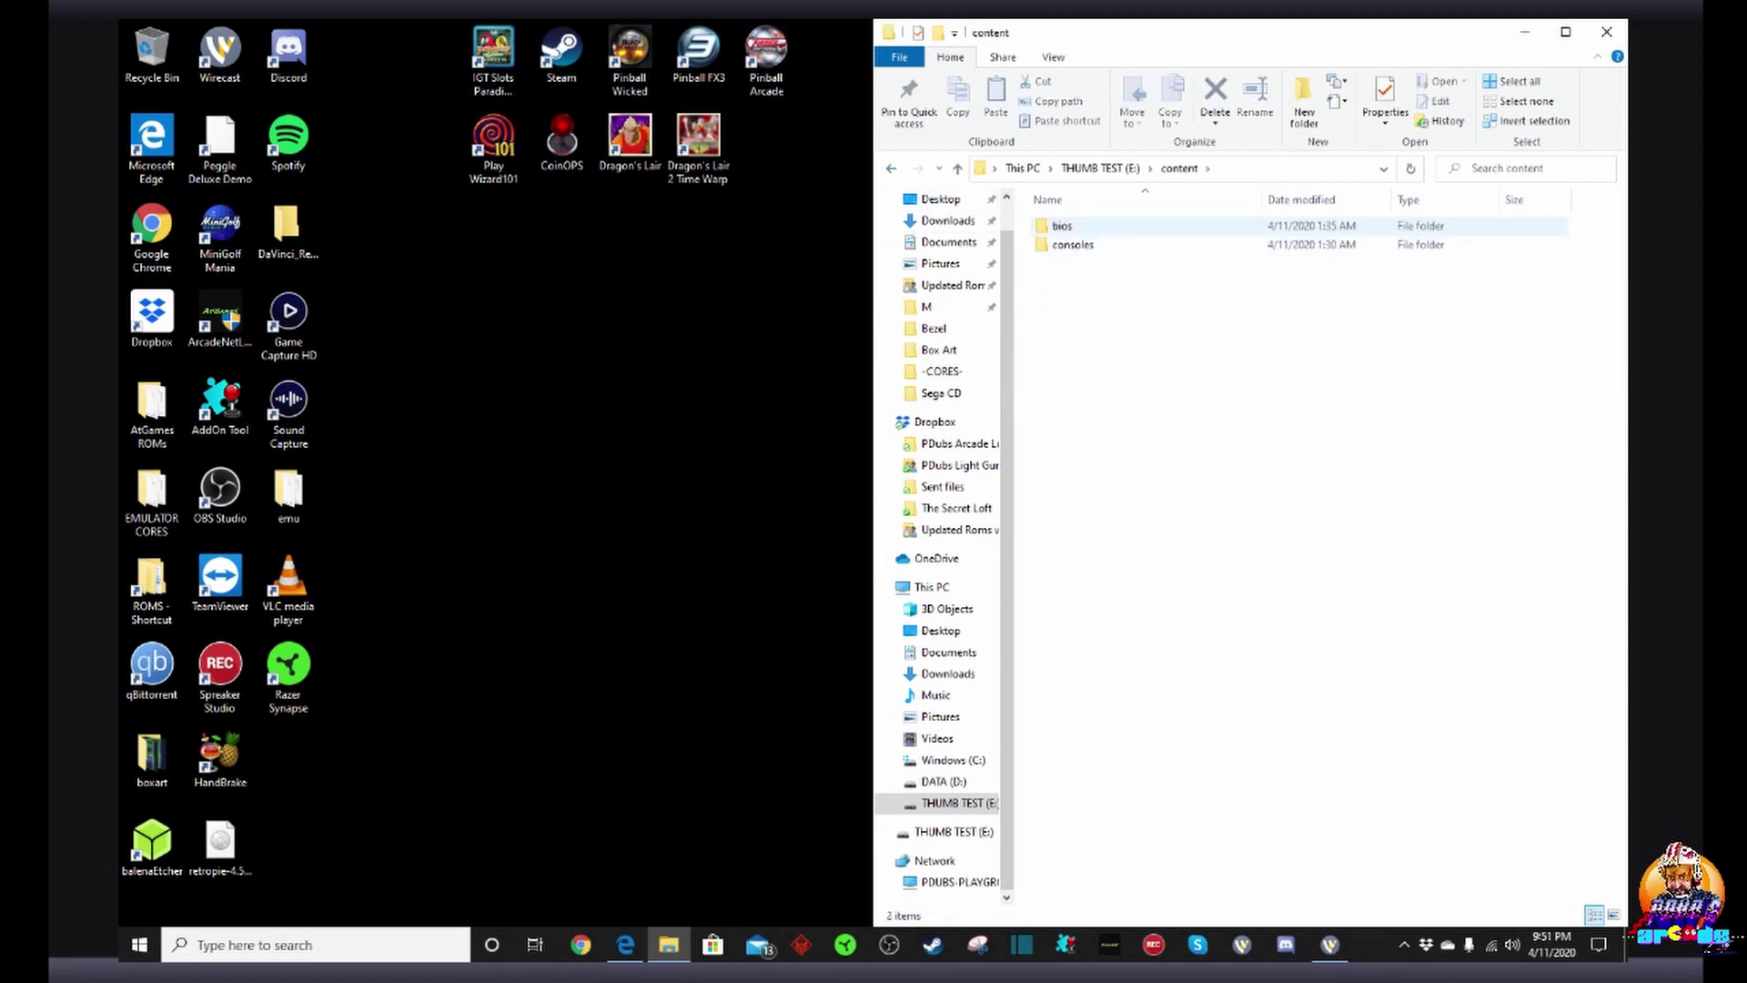
pyautogui.doubleClick(1073, 245)
pyautogui.doubleClick(1083, 226)
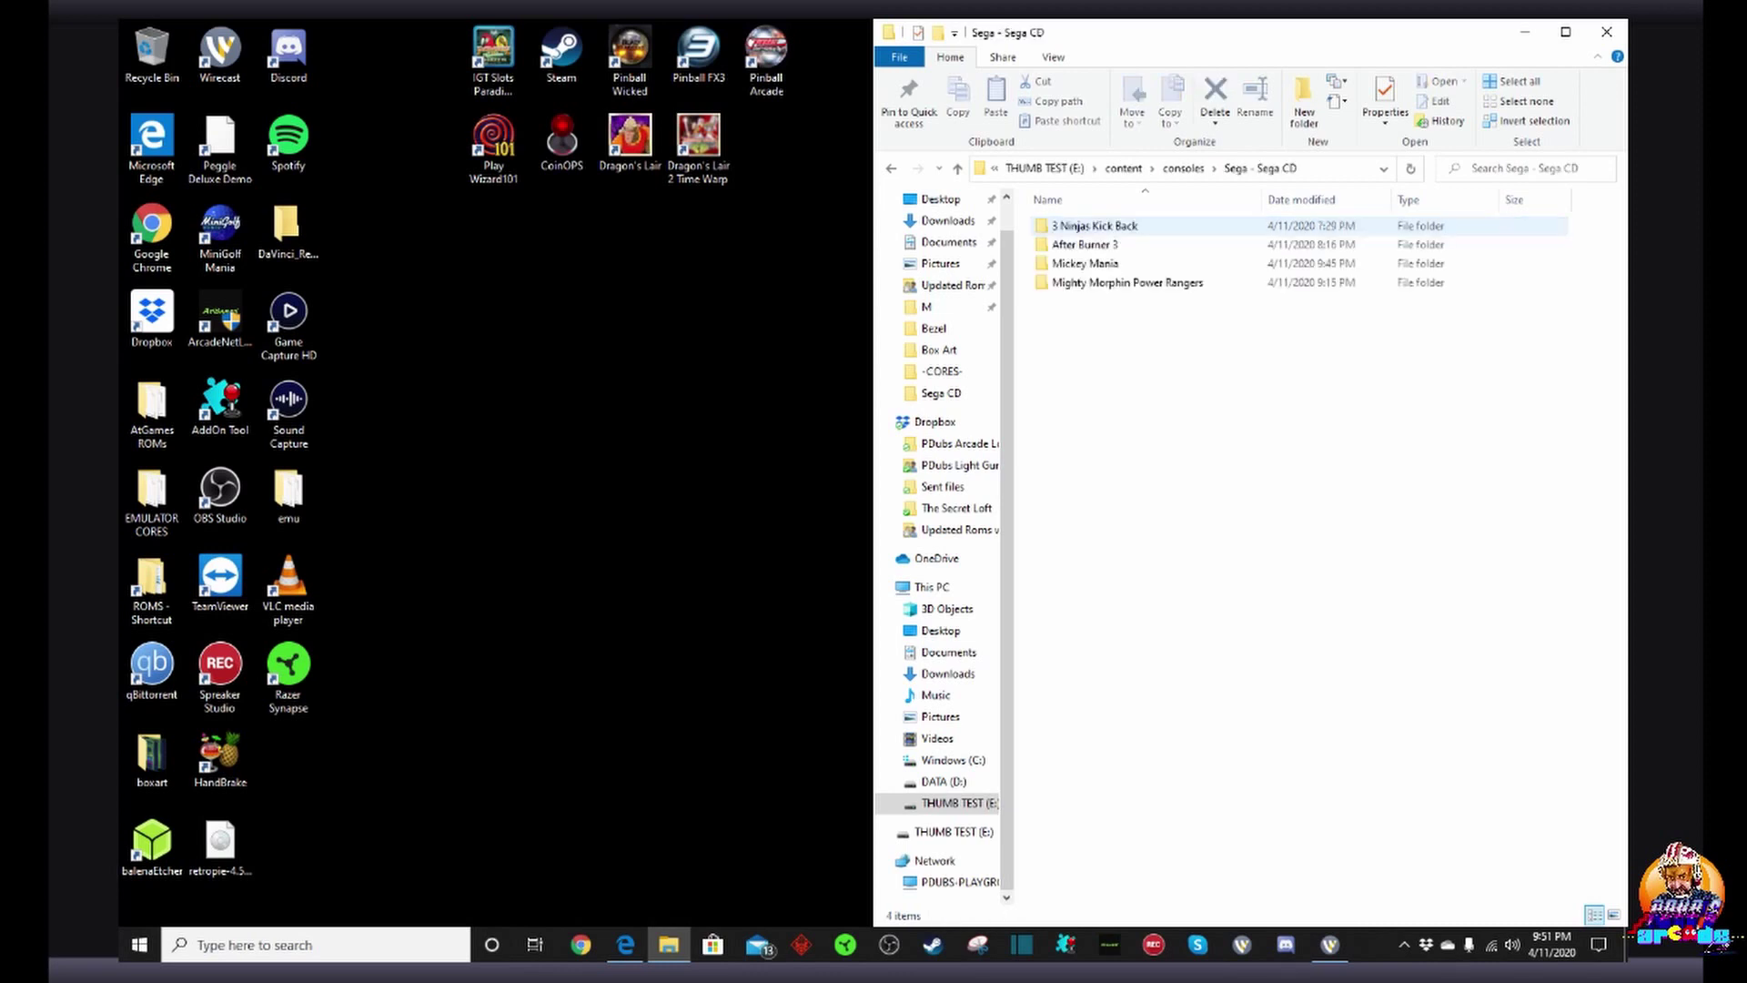
pyautogui.rightClick(1103, 319)
pyautogui.moveTo(1174, 560)
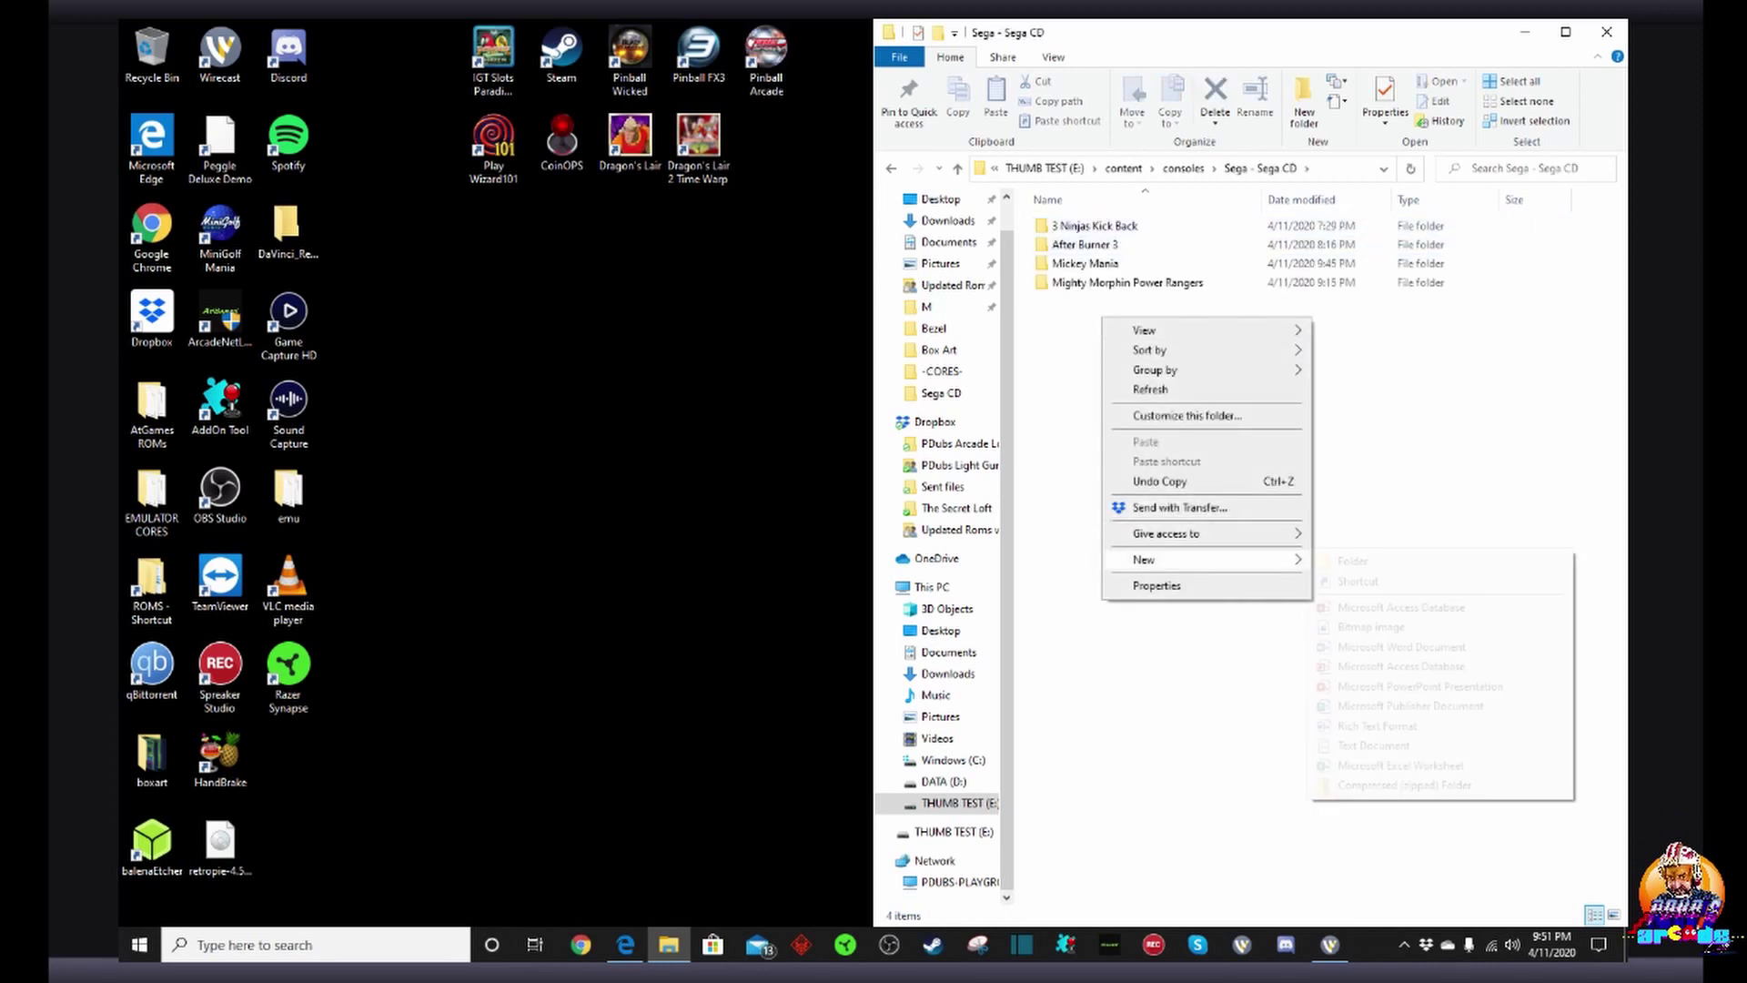
pyautogui.click(1353, 561)
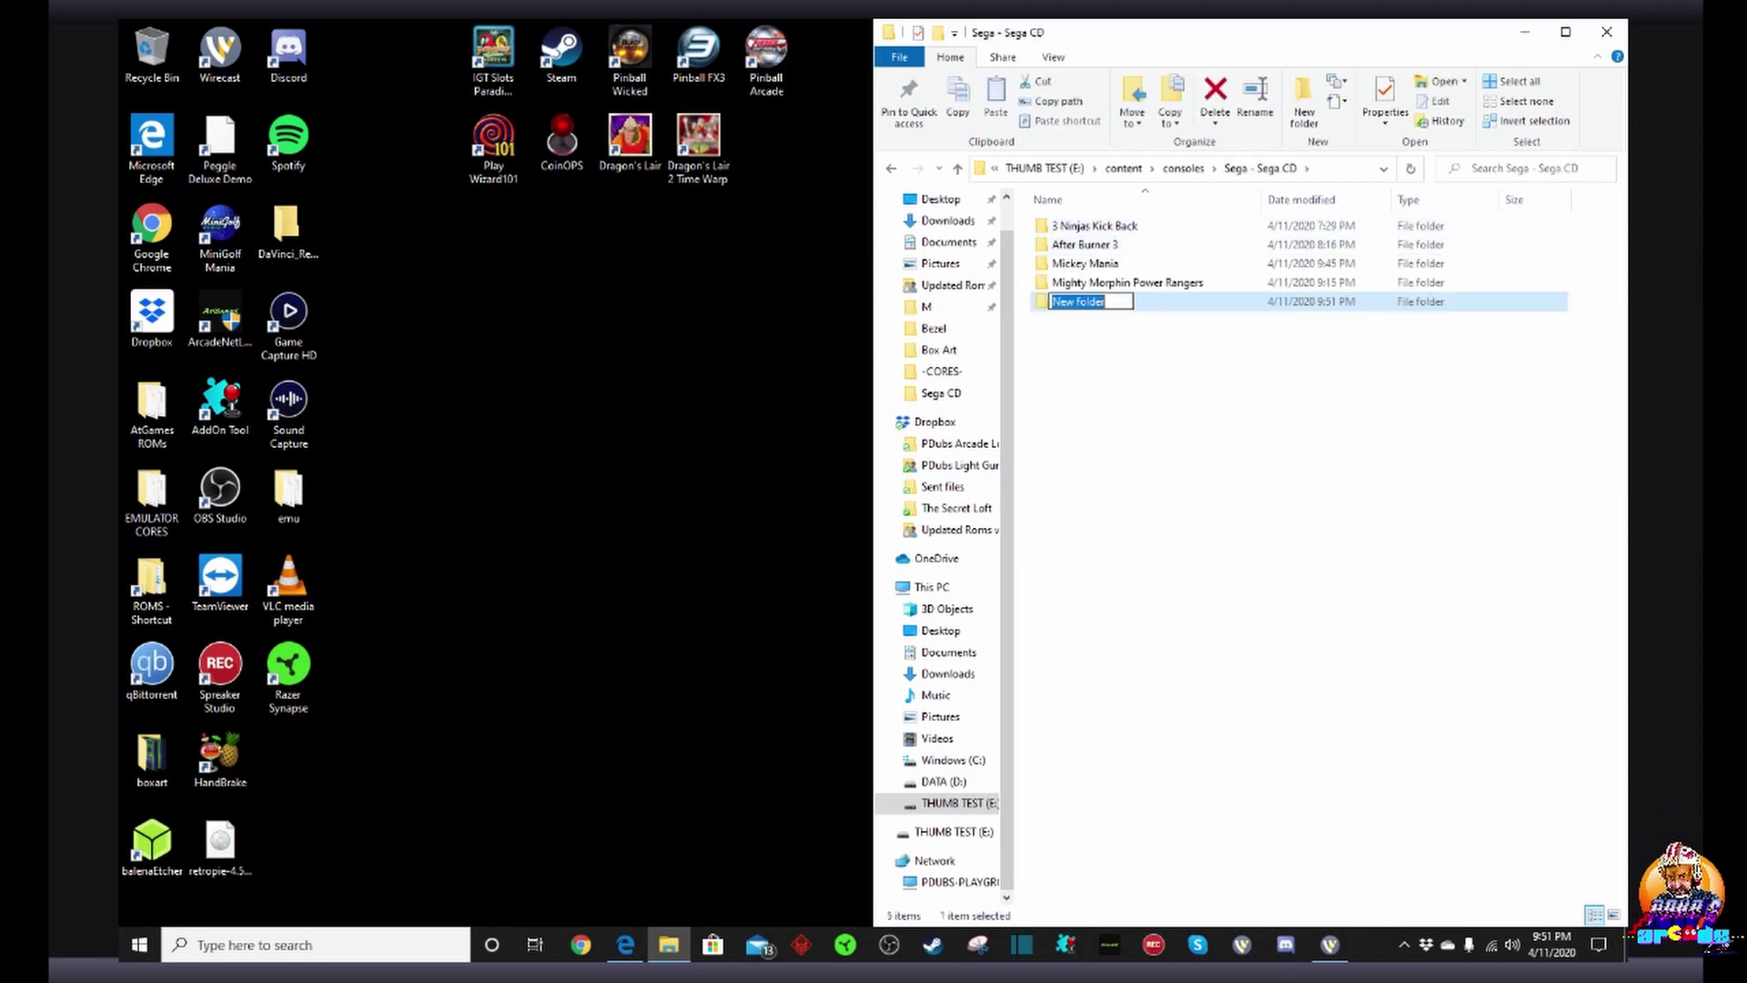
# Step: Show the SegaCDCollection/M folder in a second File Explorer window and name the new USB folder Mad Dog McCree
pyautogui.rightClick(669, 945)
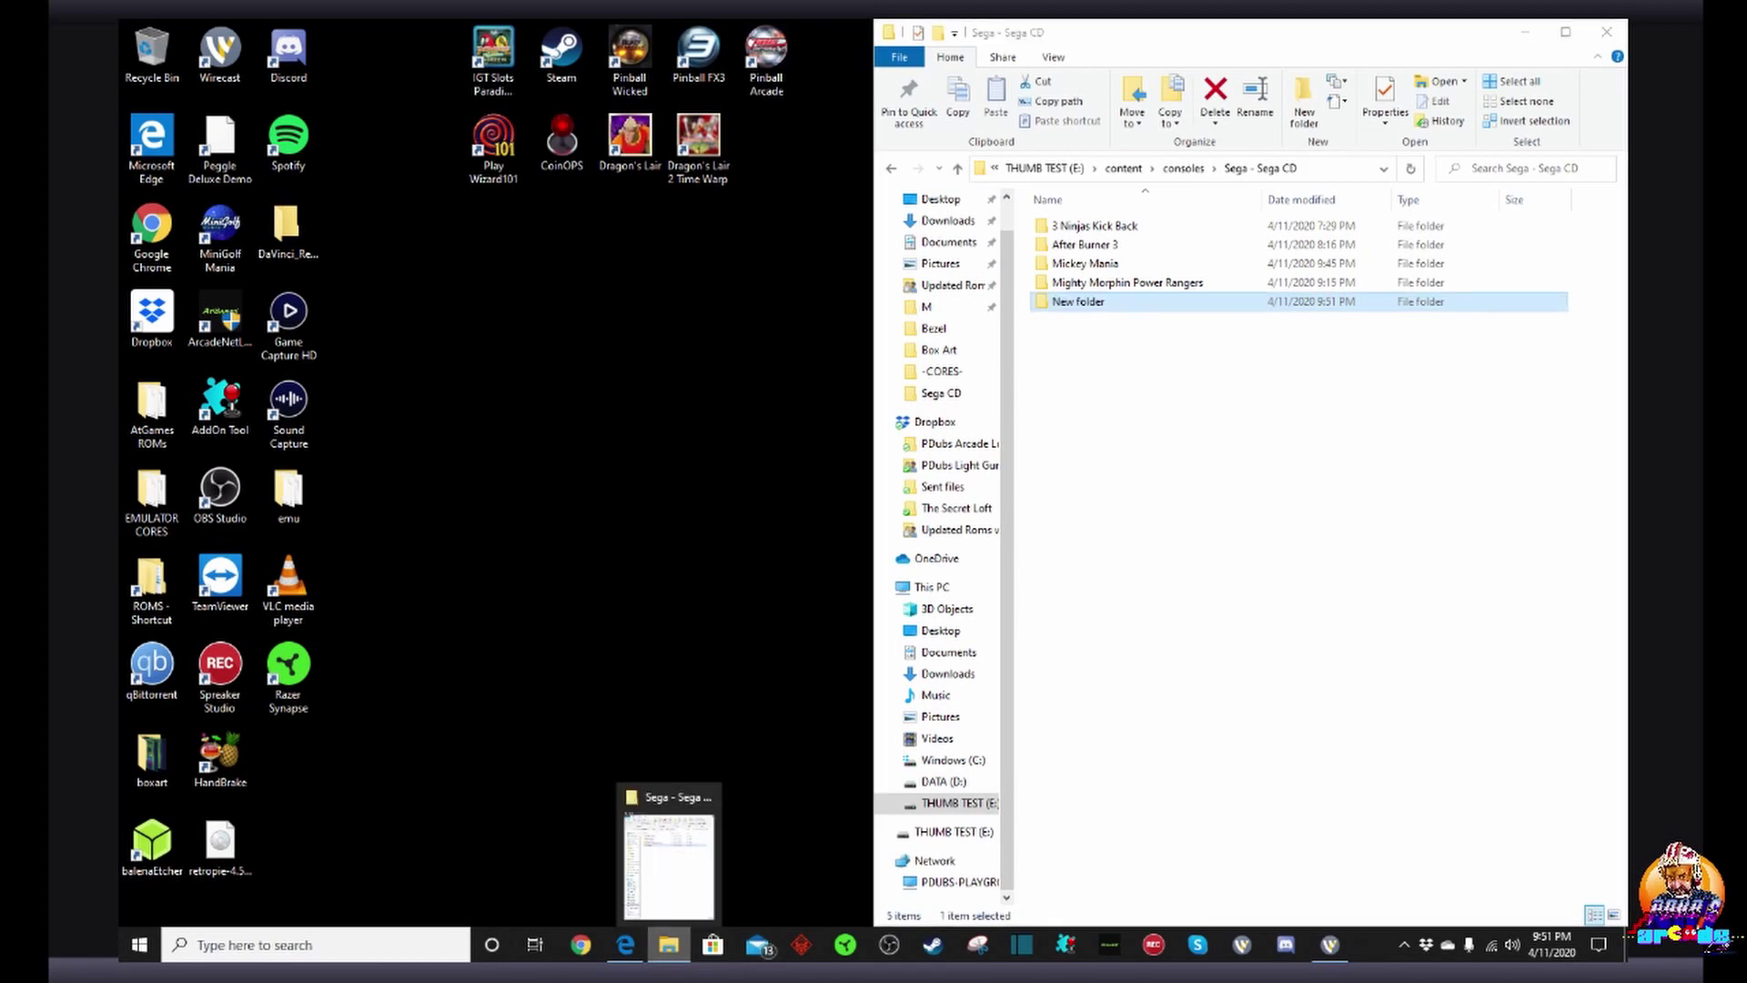
pyautogui.click(669, 944)
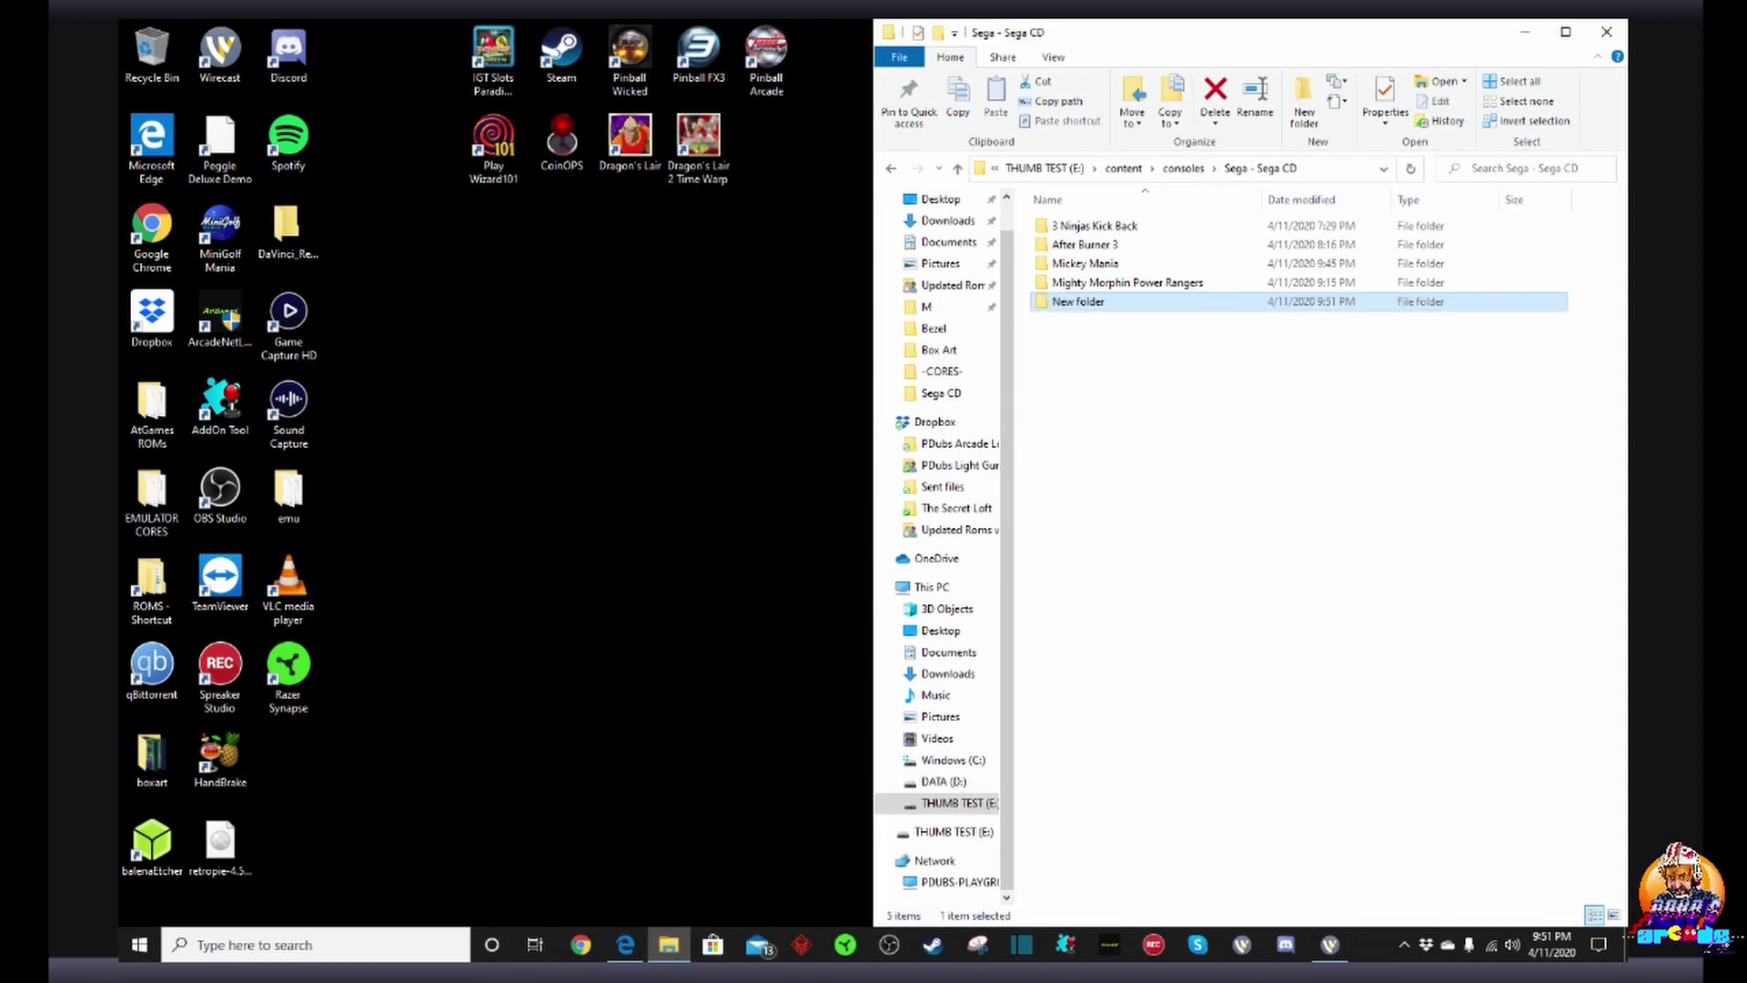
pyautogui.rightClick(1061, 300)
pyautogui.click(1112, 710)
pyautogui.write('Mad Dog McRee')
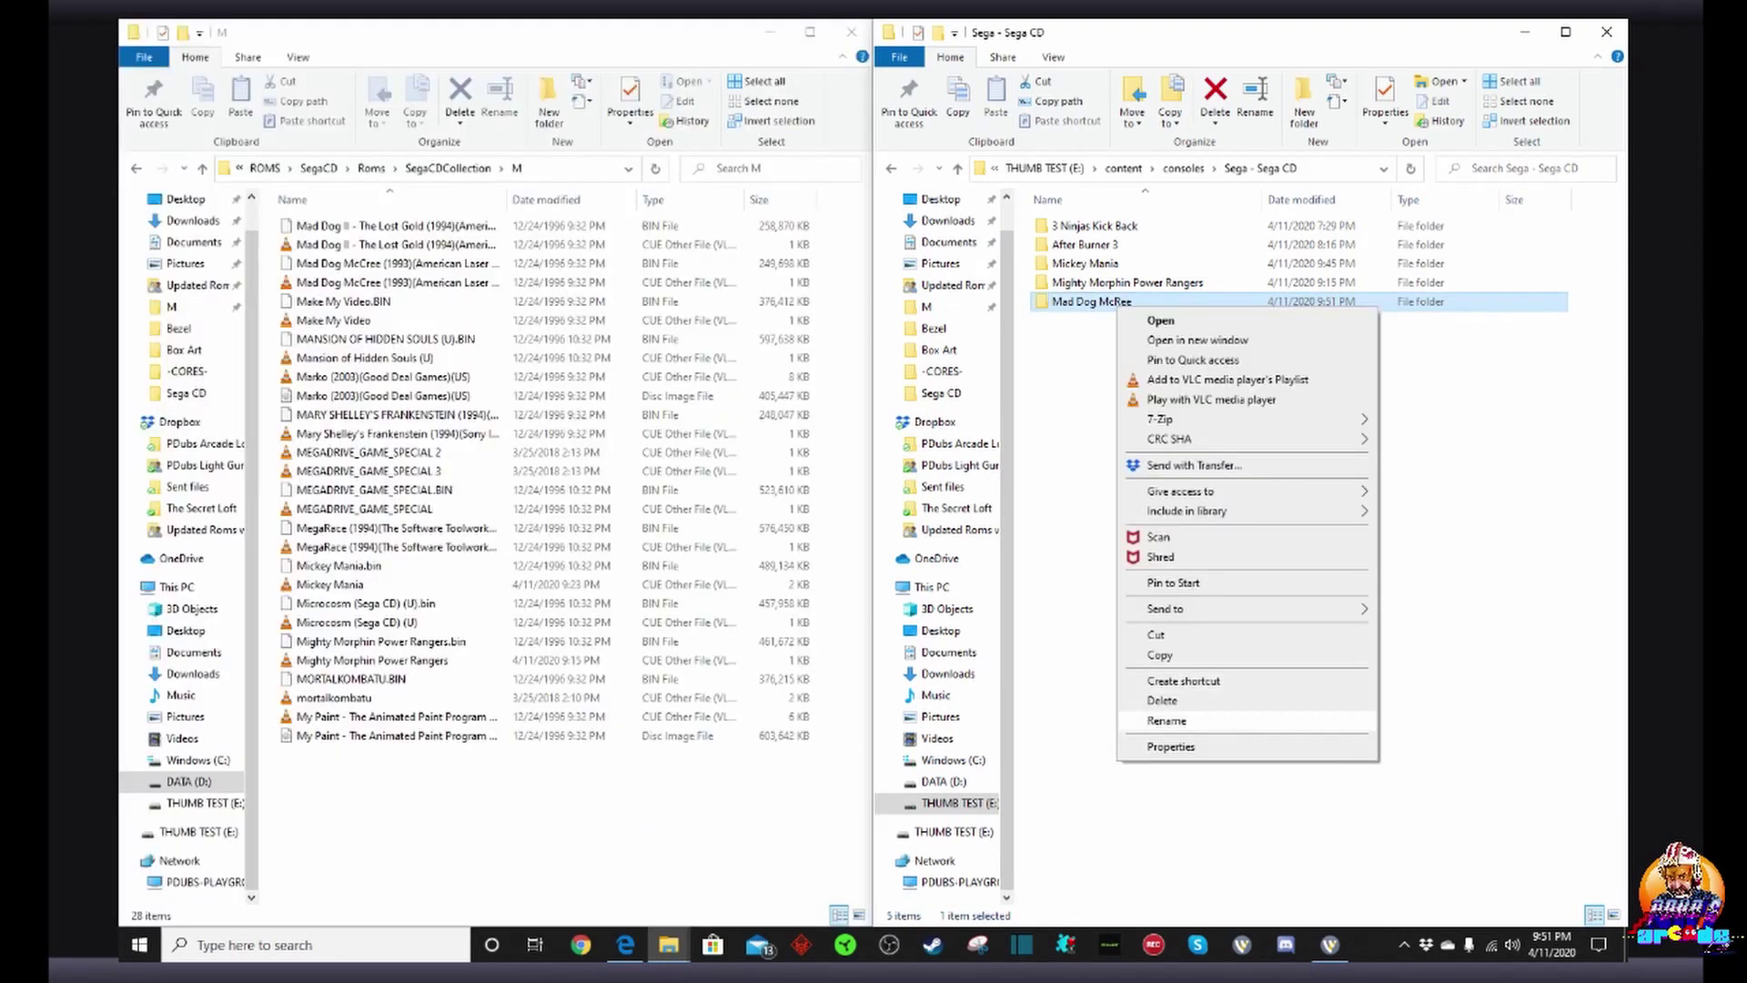
pyautogui.click(1167, 721)
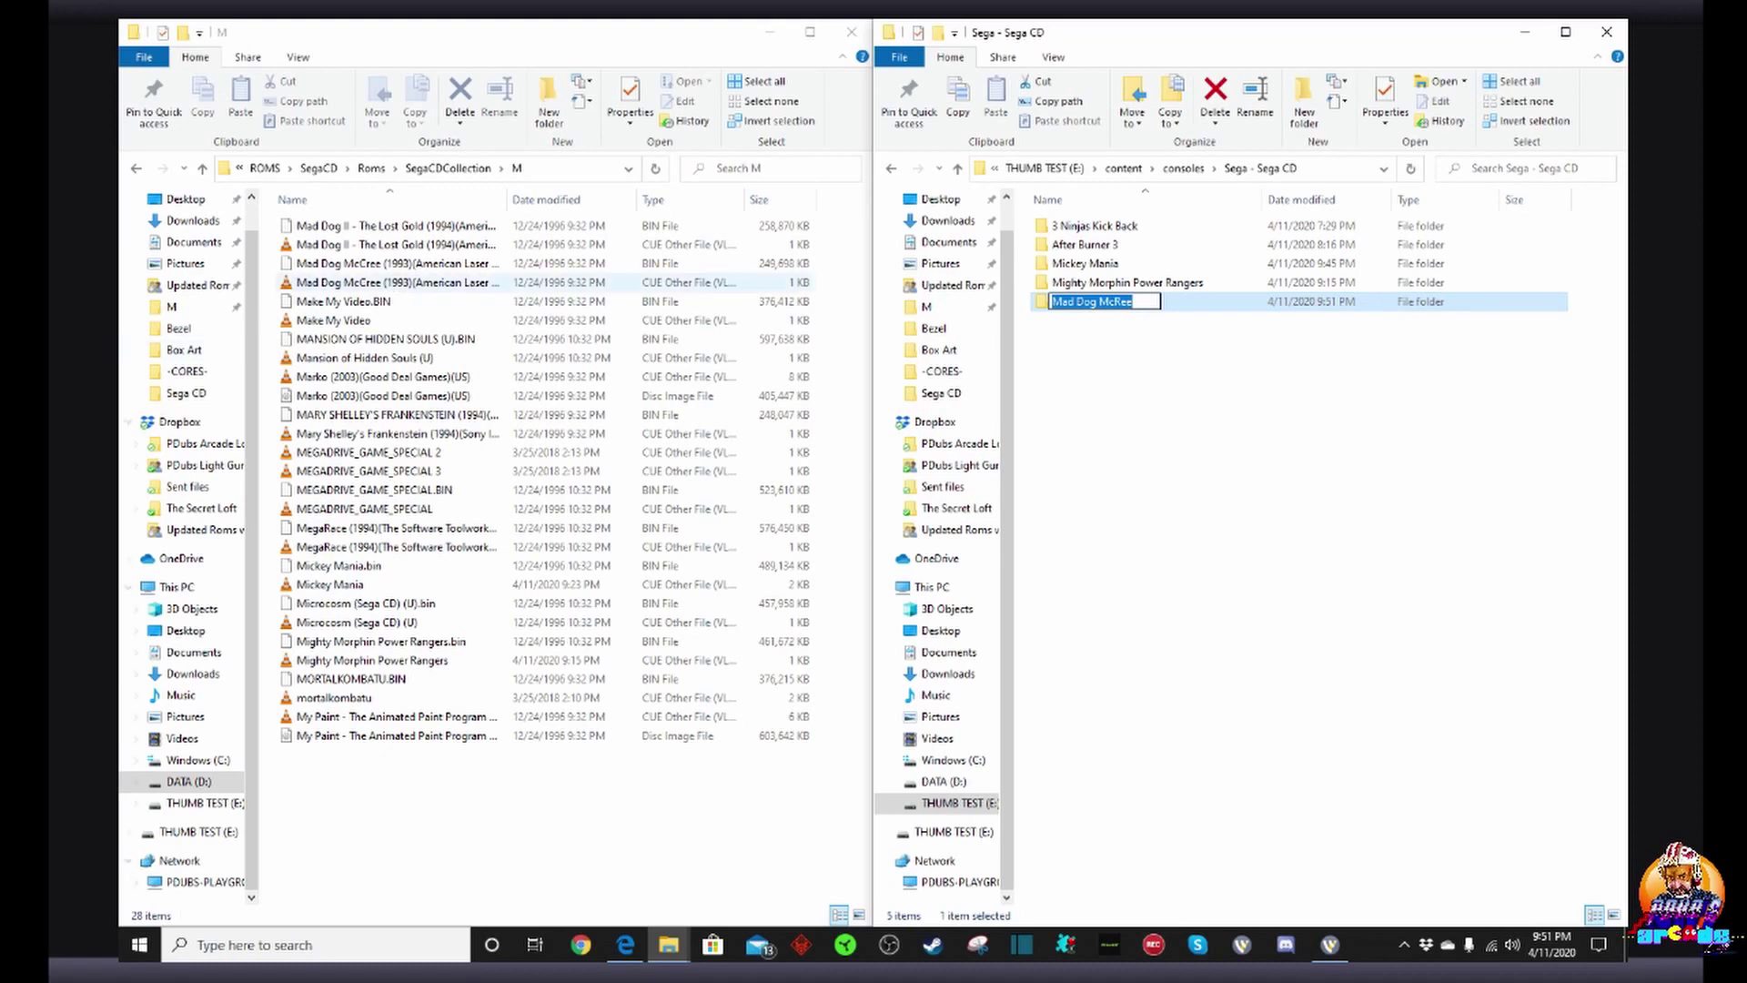
pyautogui.click(1107, 301)
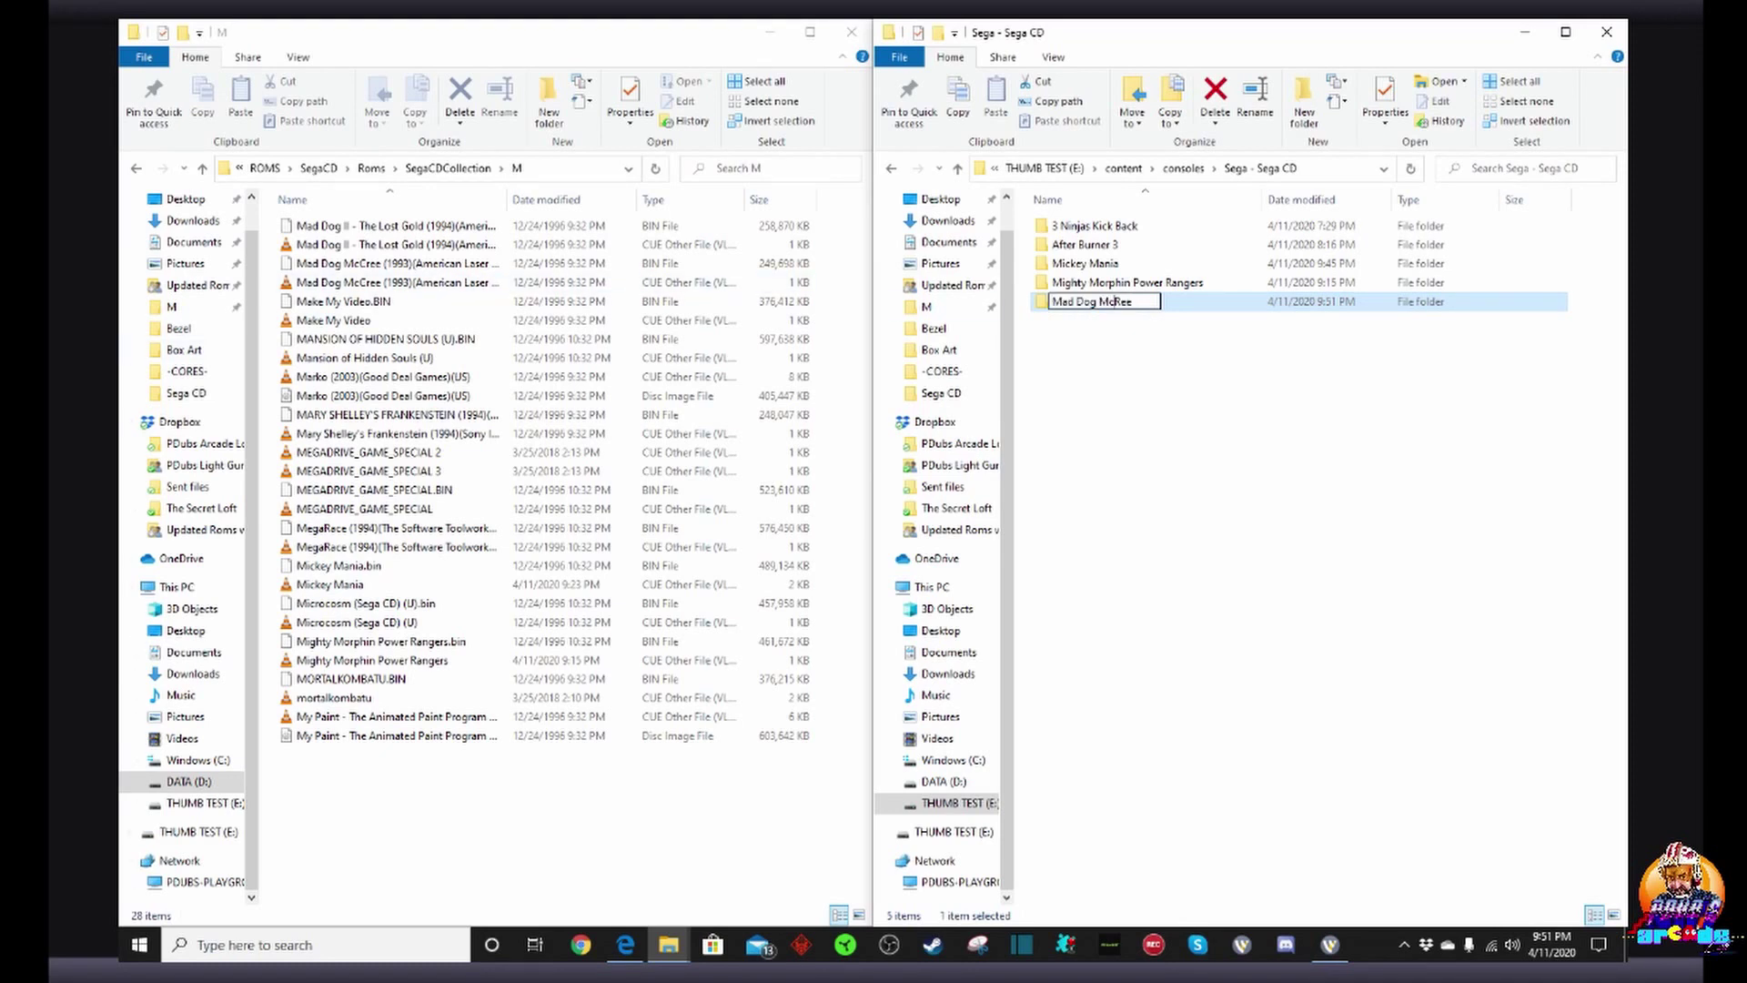
pyautogui.press('Return')
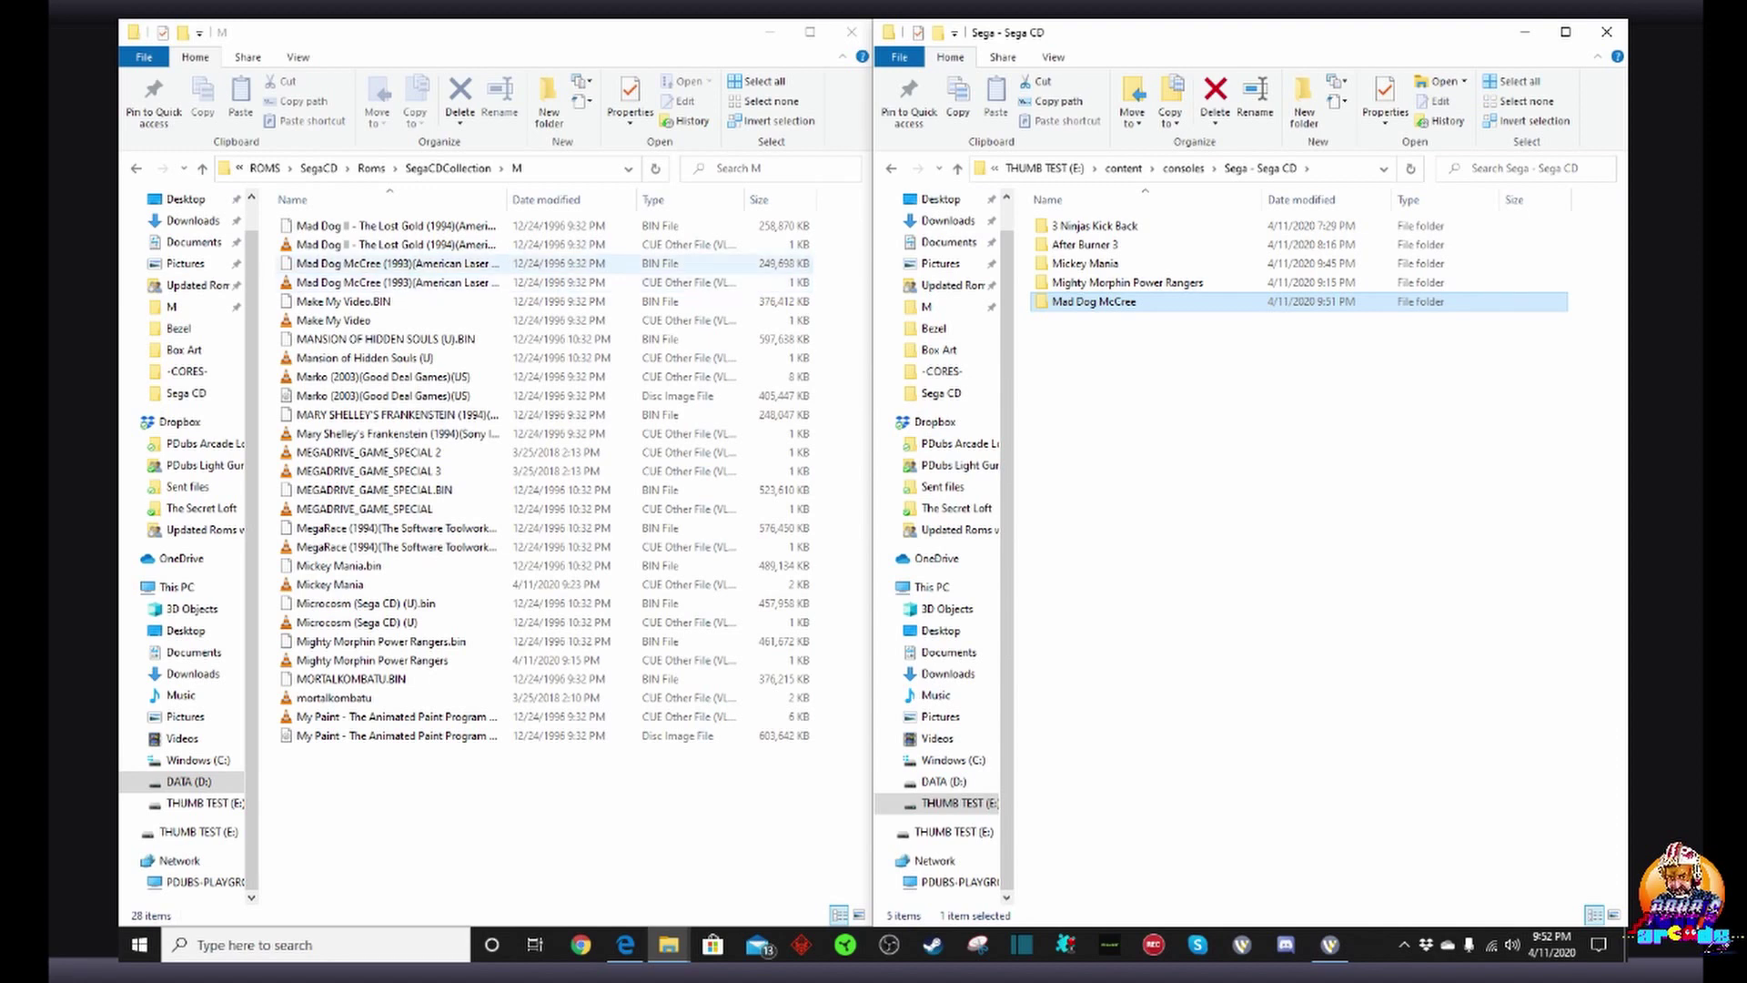
# Step: Rename the Mad Dog McCree (1993) BIN file in the M folder as Mad Dog McCree.bin
pyautogui.click(392, 263)
pyautogui.rightClick(406, 264)
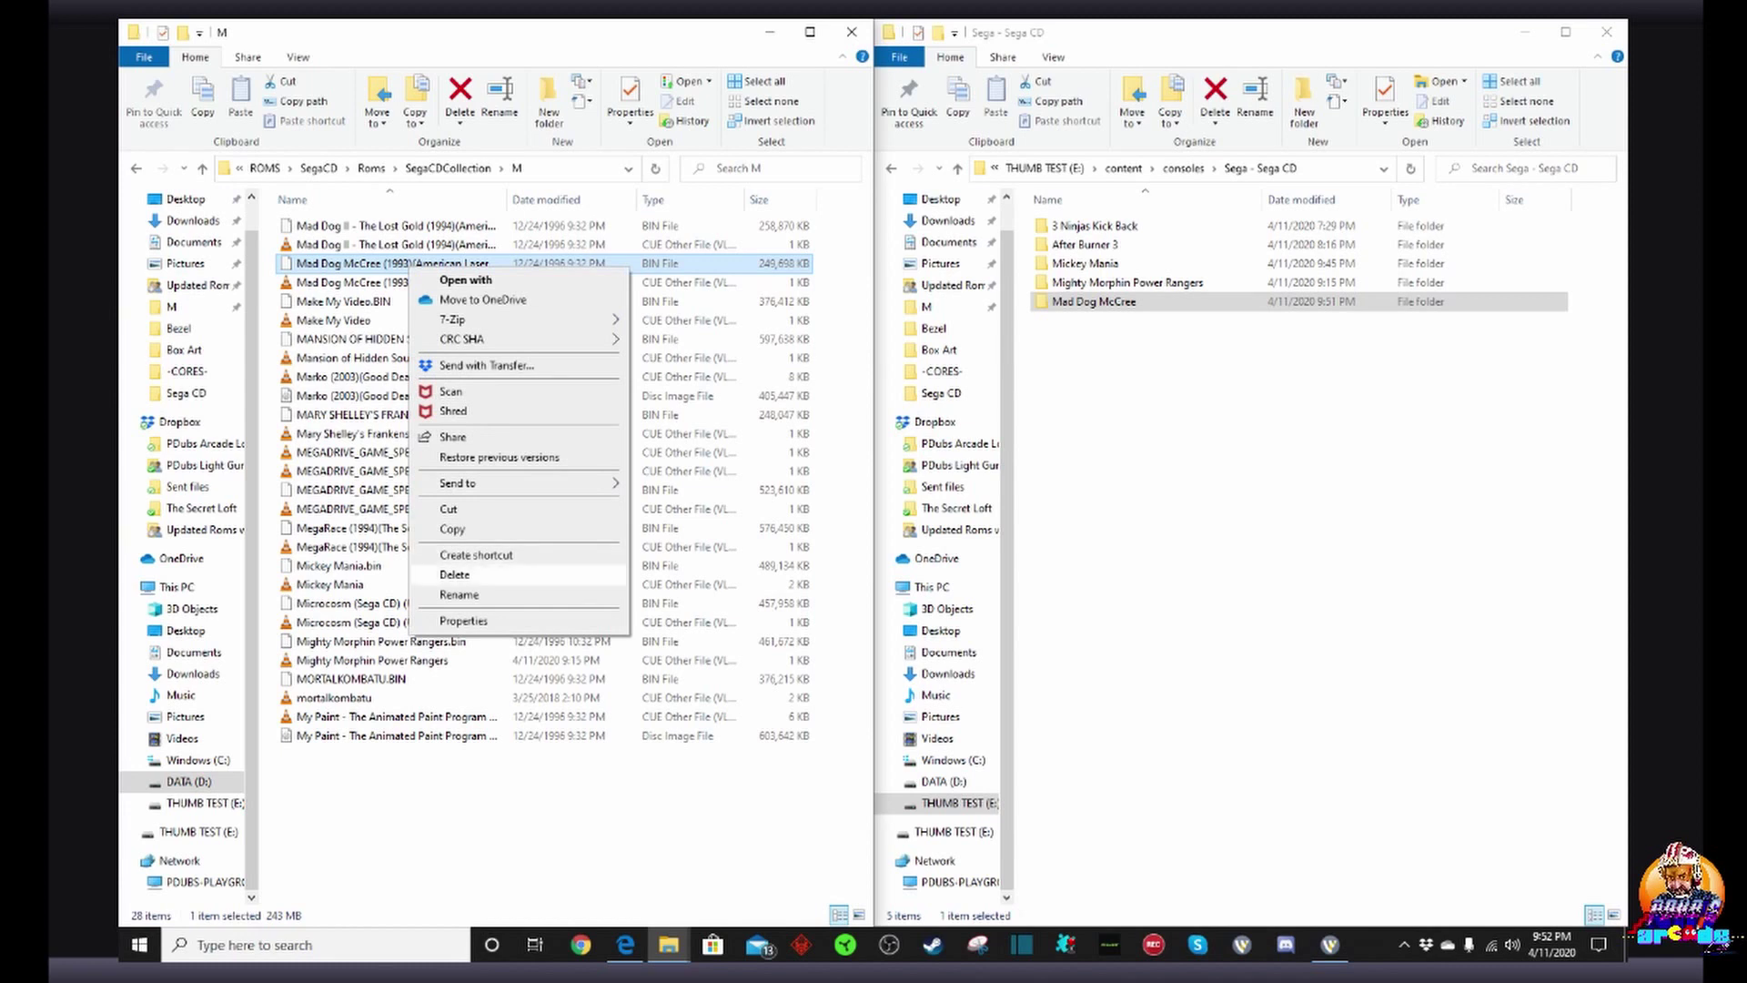
pyautogui.click(455, 593)
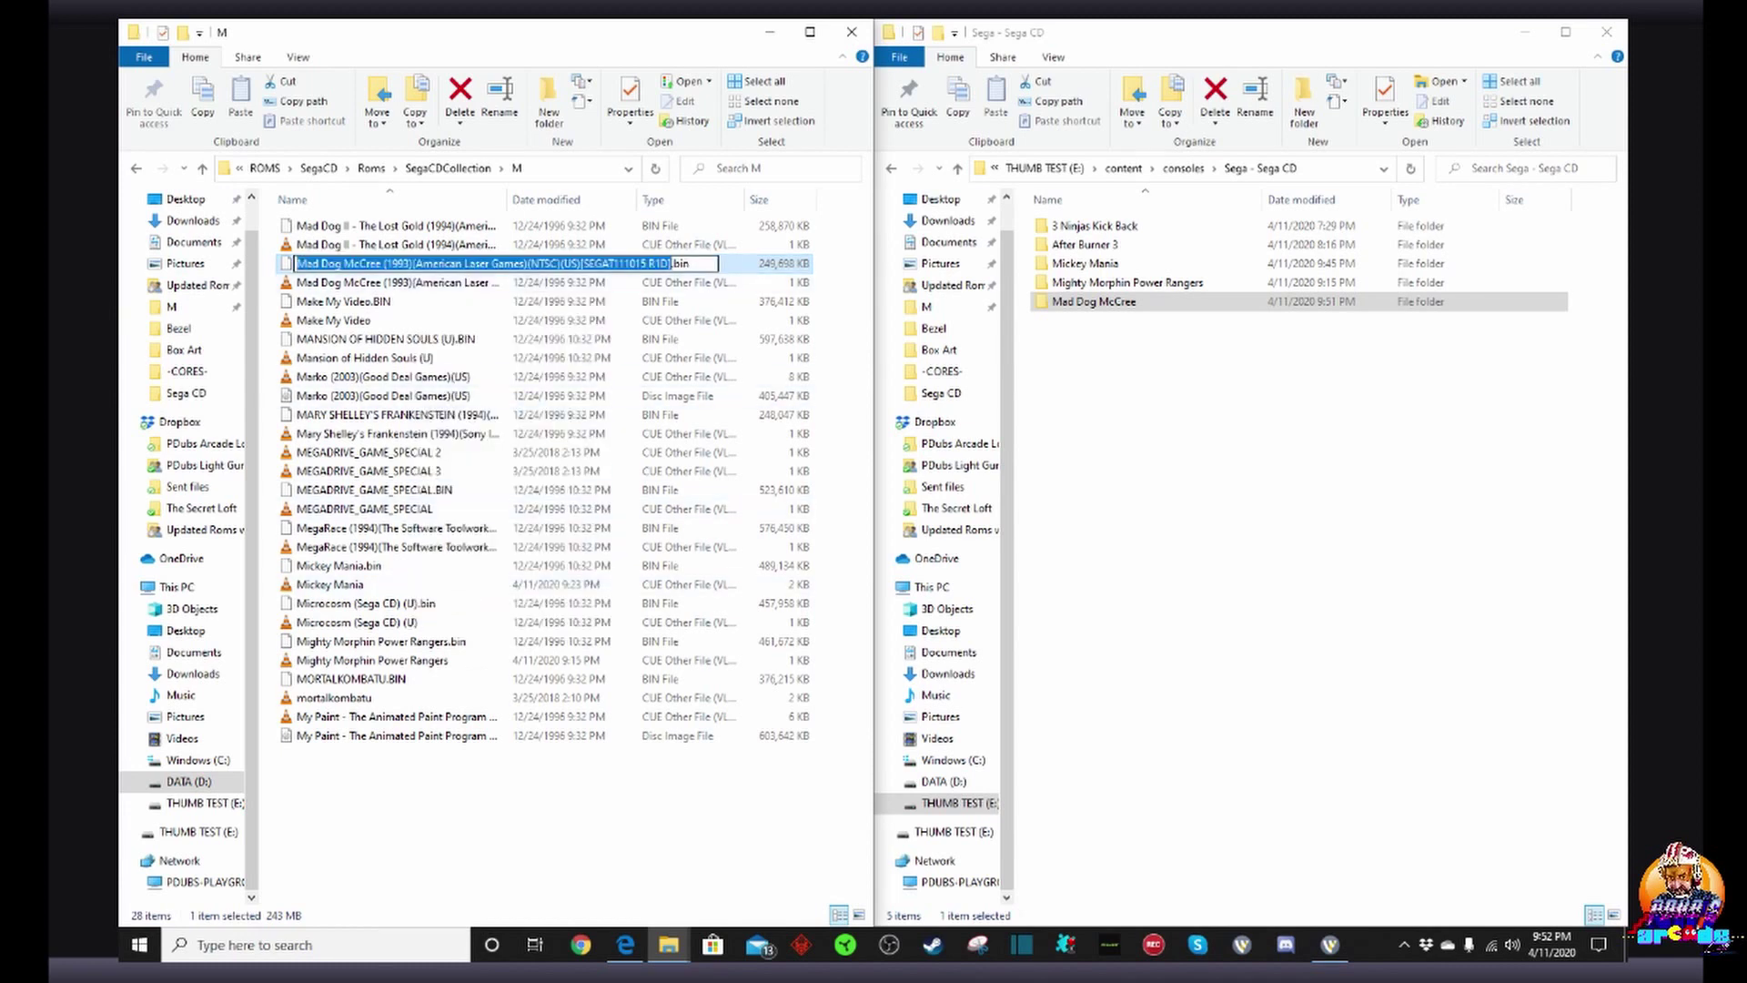
pyautogui.press('Right')
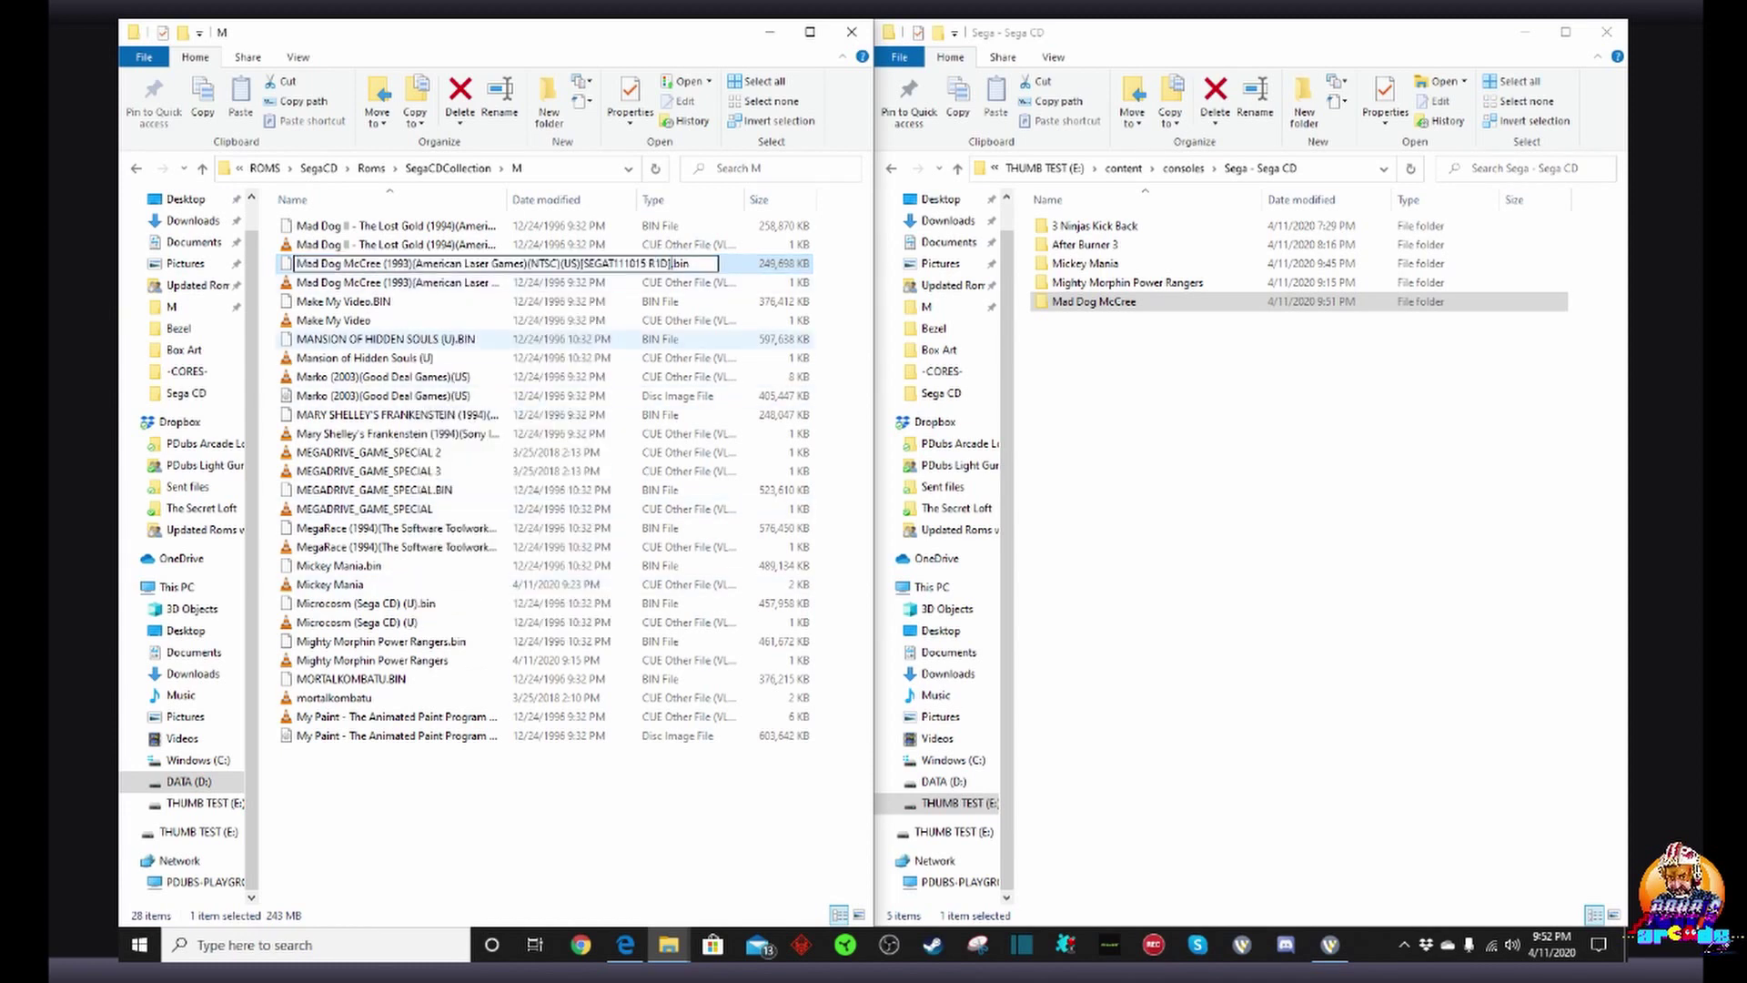
pyautogui.press('BackSpace')
pyautogui.press('BackSpace')
pyautogui.press('BackSpace')
pyautogui.press('BackSpace')
pyautogui.press('BackSpace')
pyautogui.press('BackSpace')
pyautogui.press('BackSpace')
pyautogui.press('BackSpace')
pyautogui.press('BackSpace')
pyautogui.press('BackSpace')
pyautogui.press('BackSpace')
pyautogui.press('BackSpace')
pyautogui.press('BackSpace')
pyautogui.press('BackSpace')
pyautogui.press('BackSpace')
pyautogui.press('BackSpace')
pyautogui.press('BackSpace')
pyautogui.press('BackSpace')
pyautogui.press('BackSpace')
pyautogui.press('BackSpace')
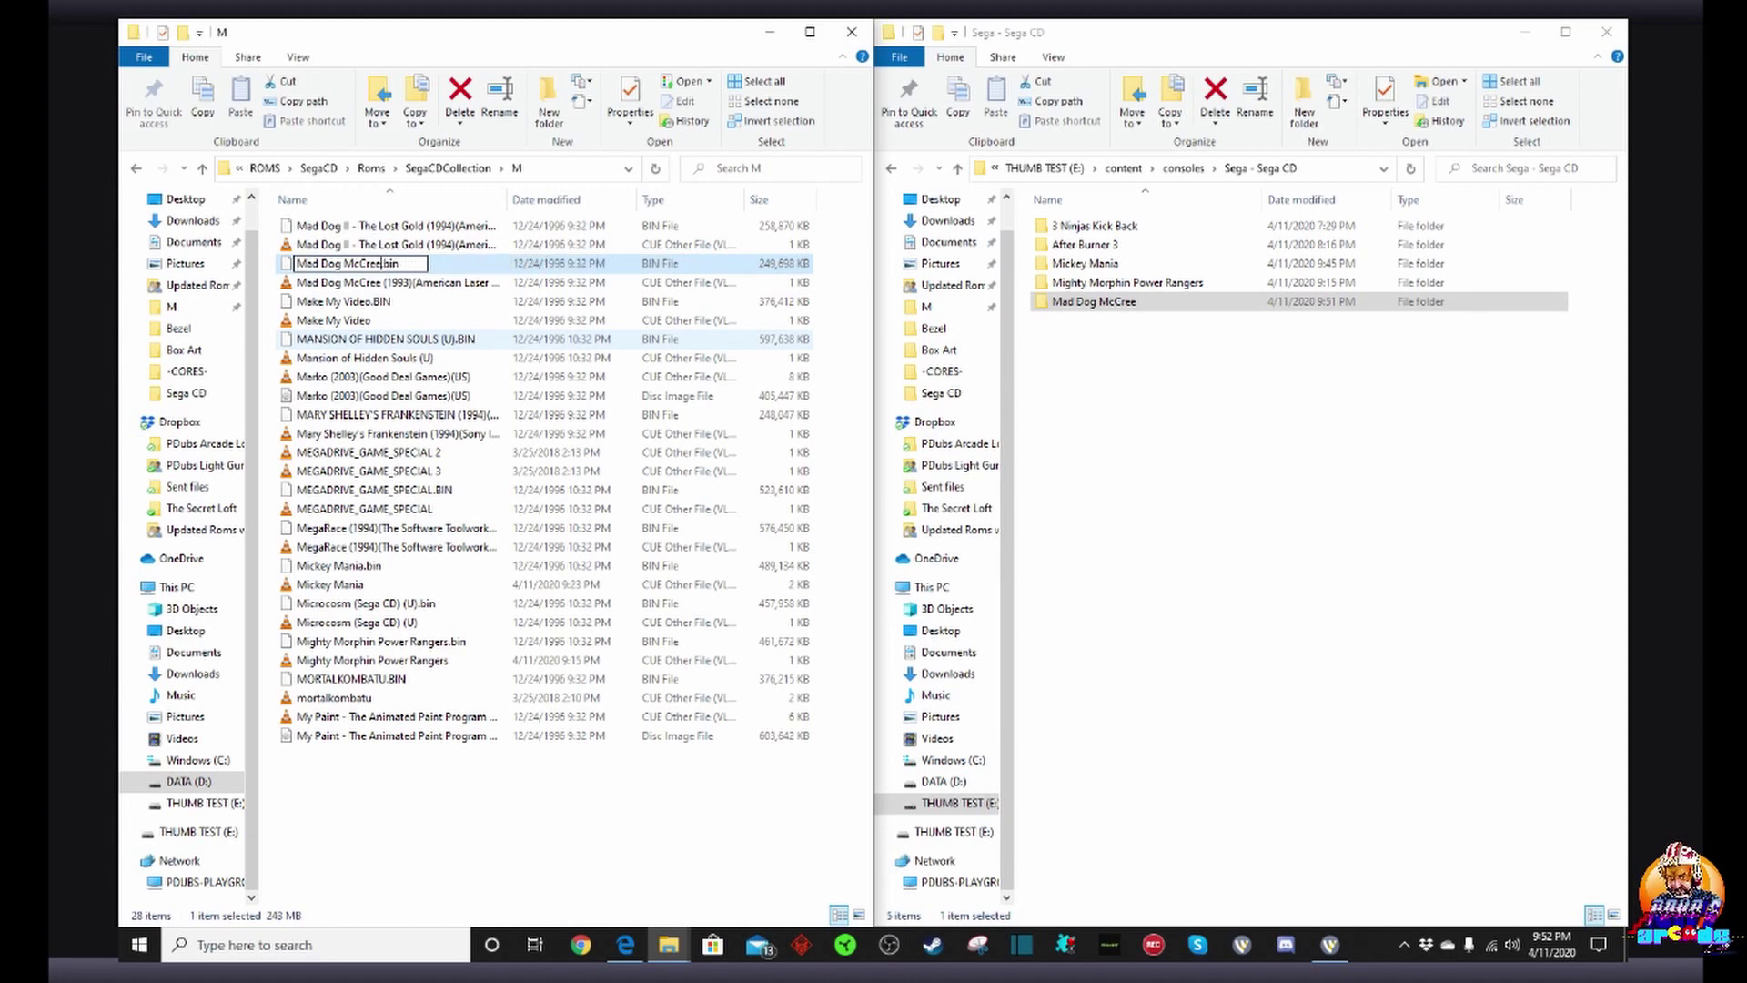
pyautogui.click(400, 283)
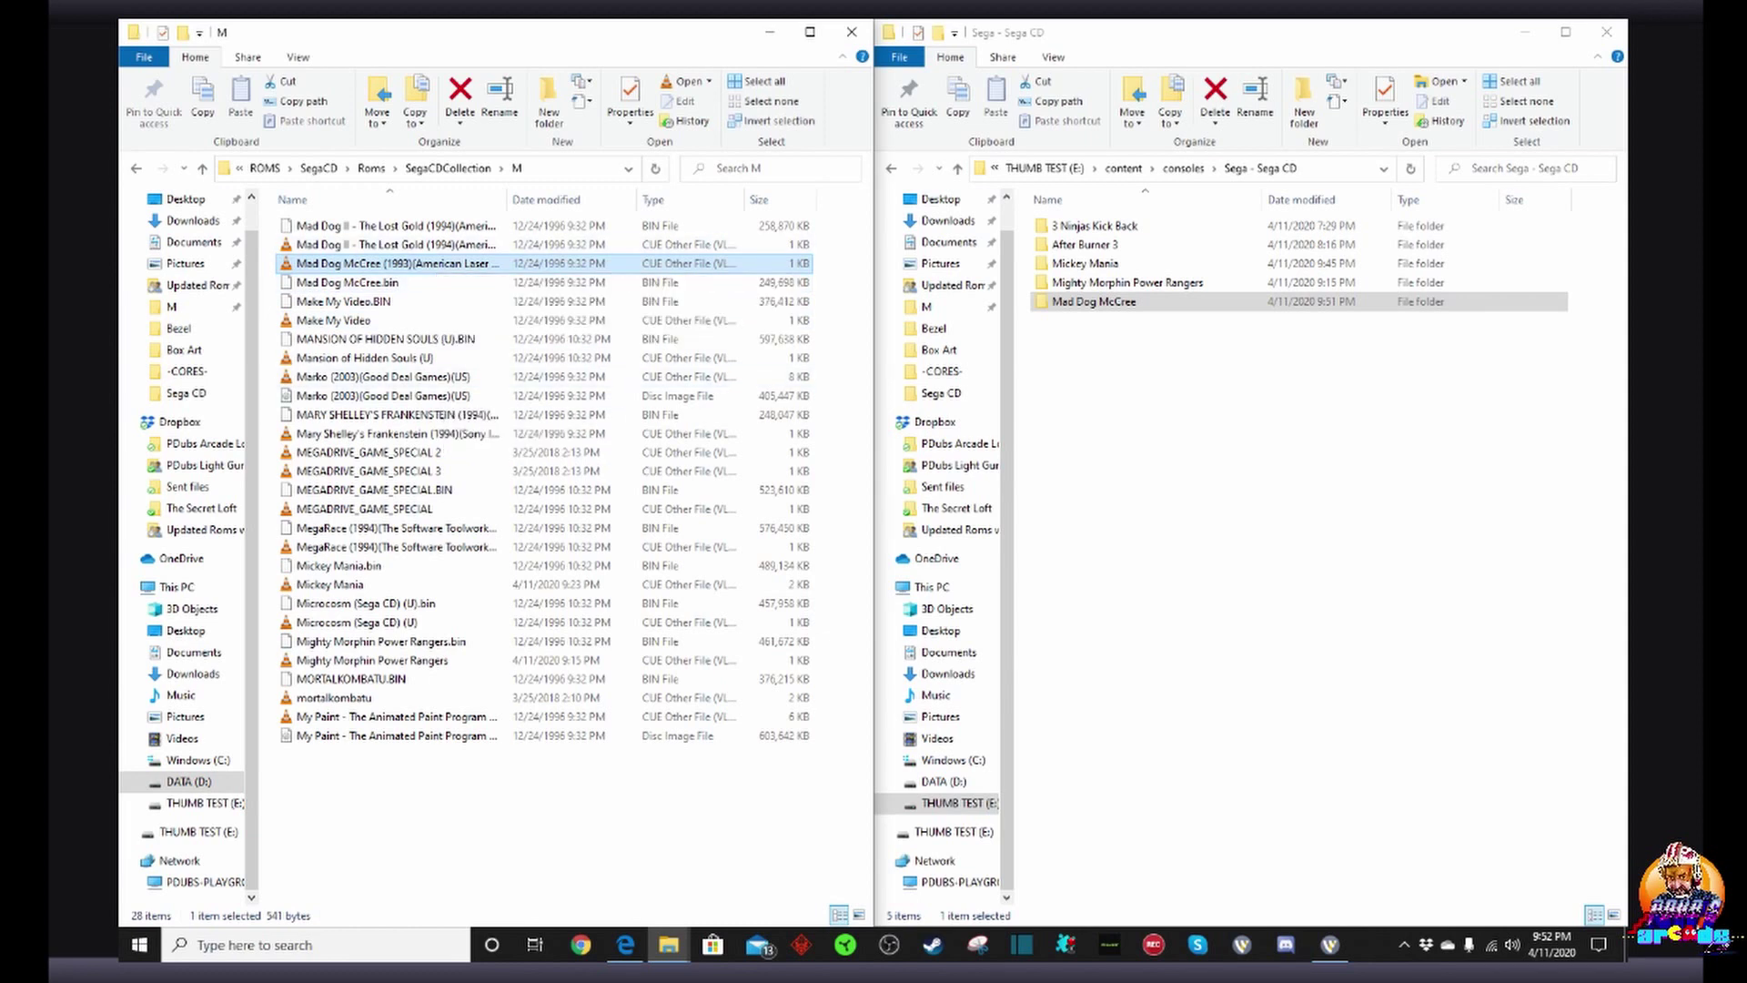
# Step: Rename the matching Mad Dog McCree (1993) cue file as Mad Dog McCree
pyautogui.rightClick(384, 264)
pyautogui.click(427, 652)
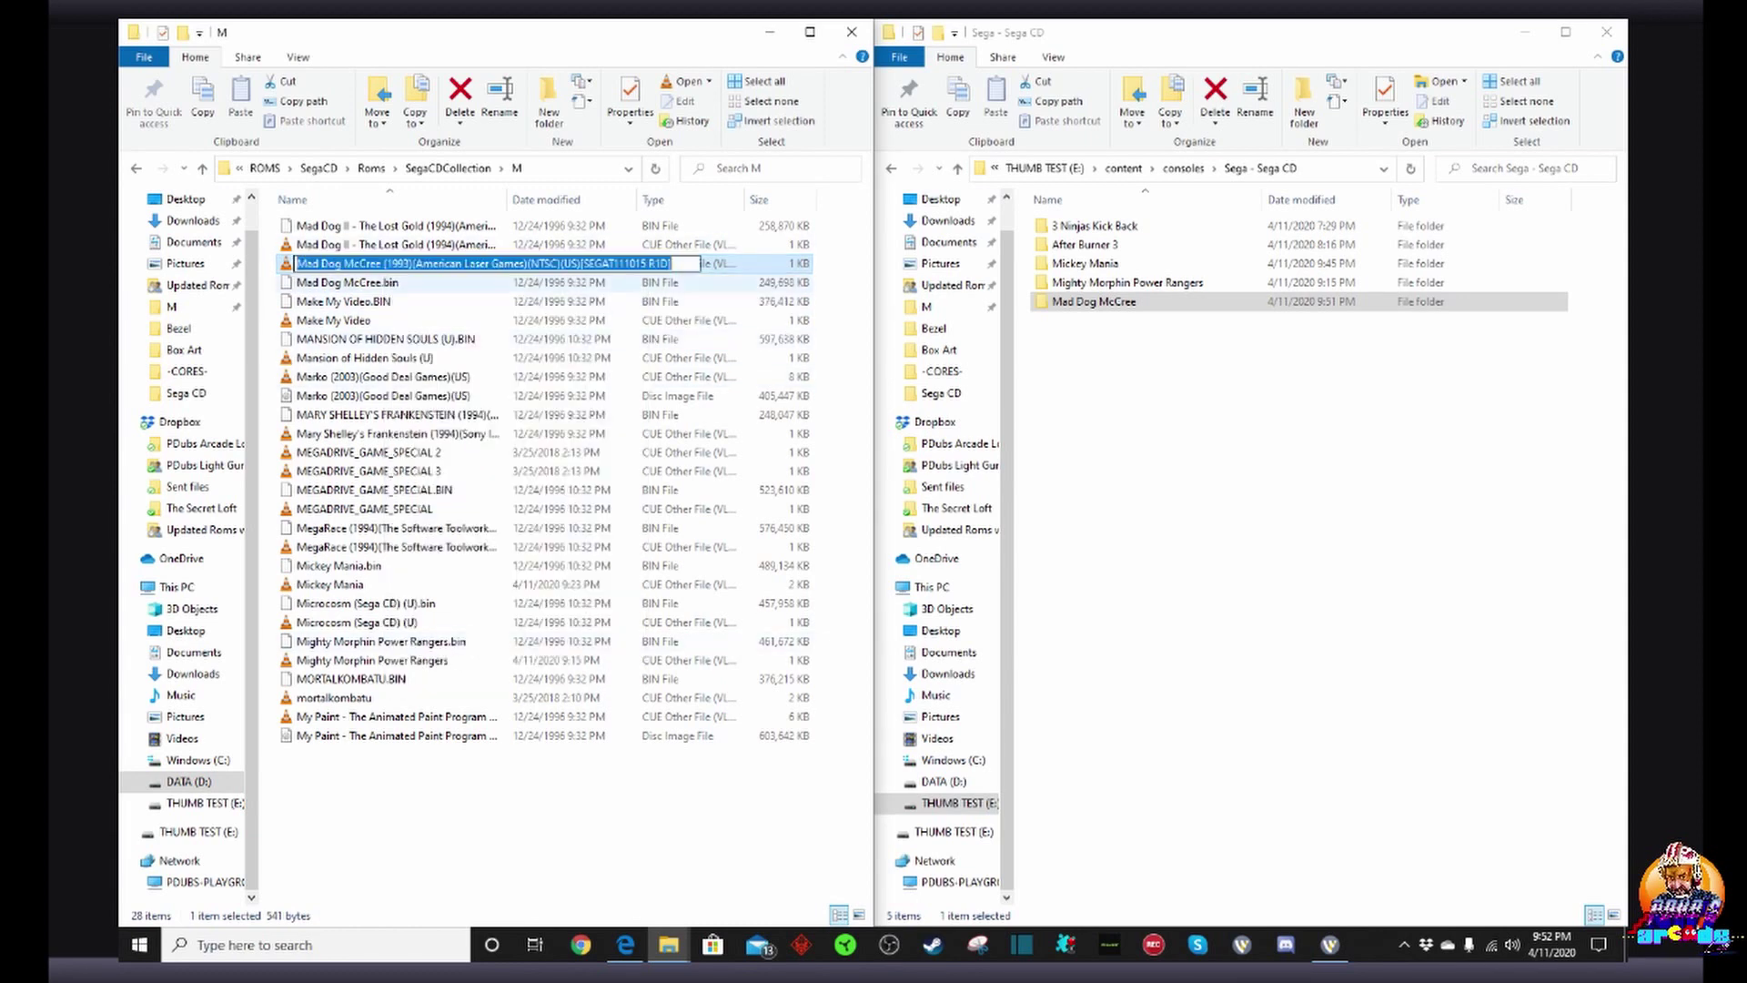
pyautogui.click(676, 264)
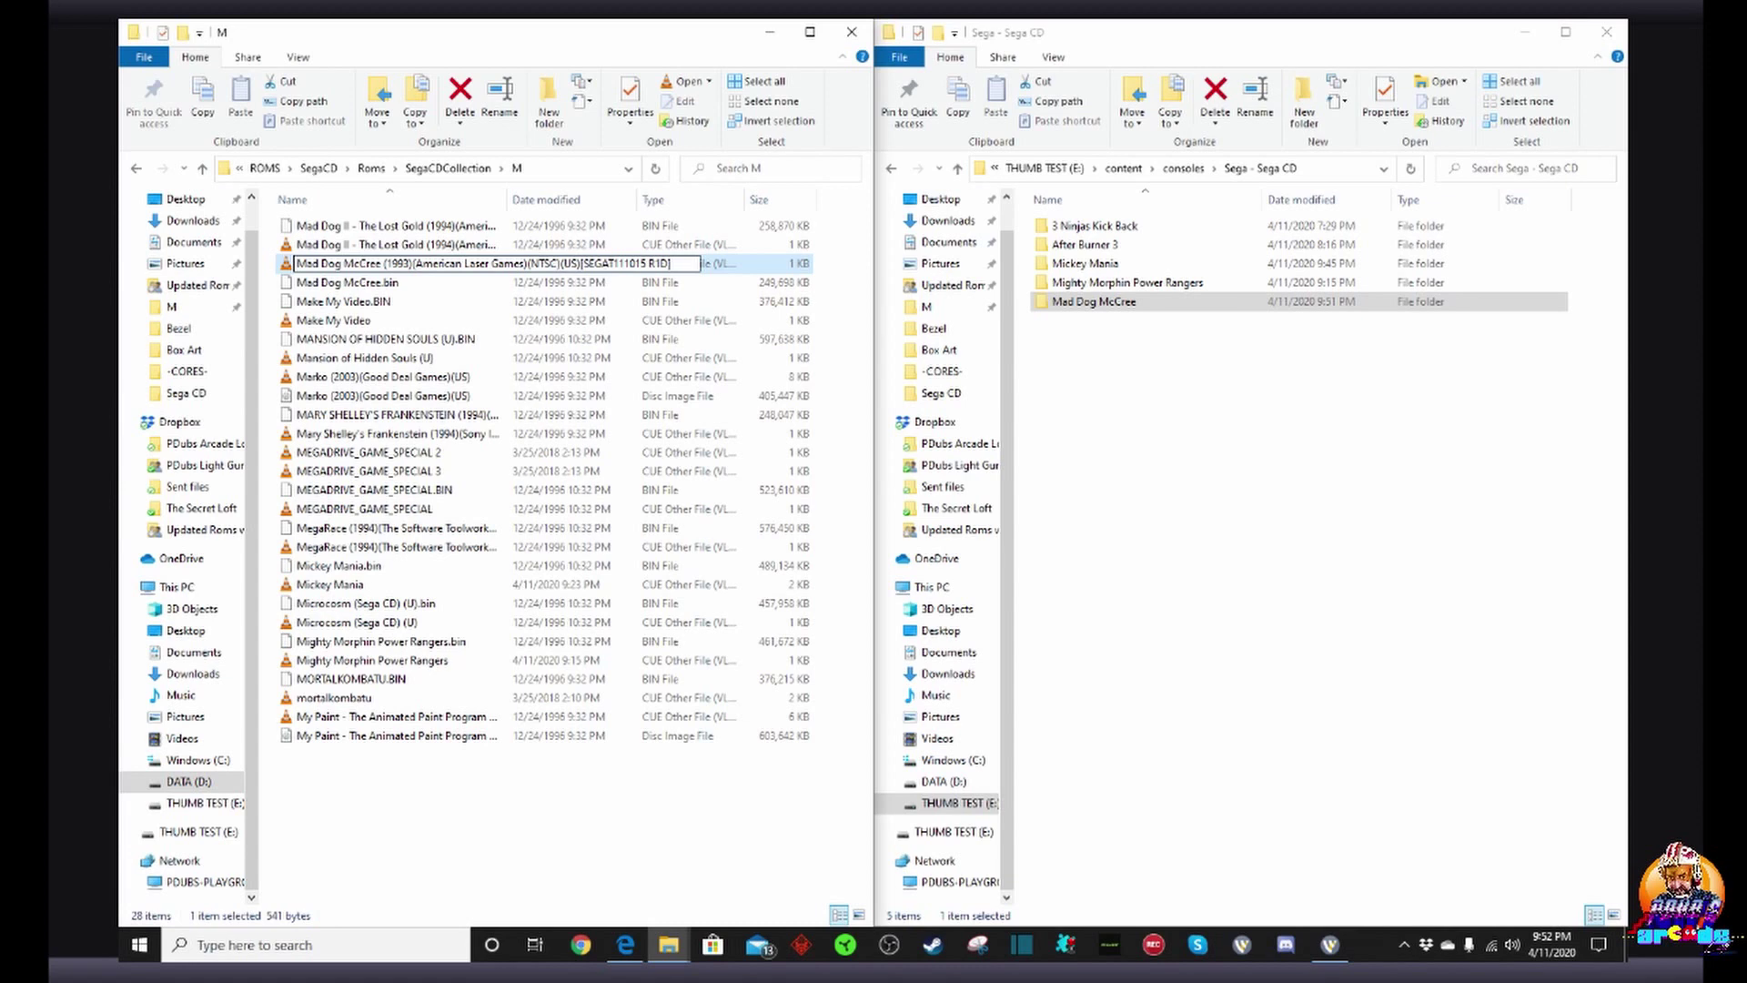
pyautogui.press('BackSpace')
pyautogui.press('BackSpace')
pyautogui.press('BackSpace')
pyautogui.press('BackSpace')
pyautogui.press('BackSpace')
pyautogui.press('BackSpace')
pyautogui.press('BackSpace')
pyautogui.press('BackSpace')
pyautogui.press('BackSpace')
pyautogui.press('BackSpace')
pyautogui.press('BackSpace')
pyautogui.press('BackSpace')
pyautogui.press('BackSpace')
pyautogui.press('BackSpace')
pyautogui.press('BackSpace')
pyautogui.press('BackSpace')
pyautogui.press('BackSpace')
pyautogui.press('BackSpace')
pyautogui.press('BackSpace')
pyautogui.press('BackSpace')
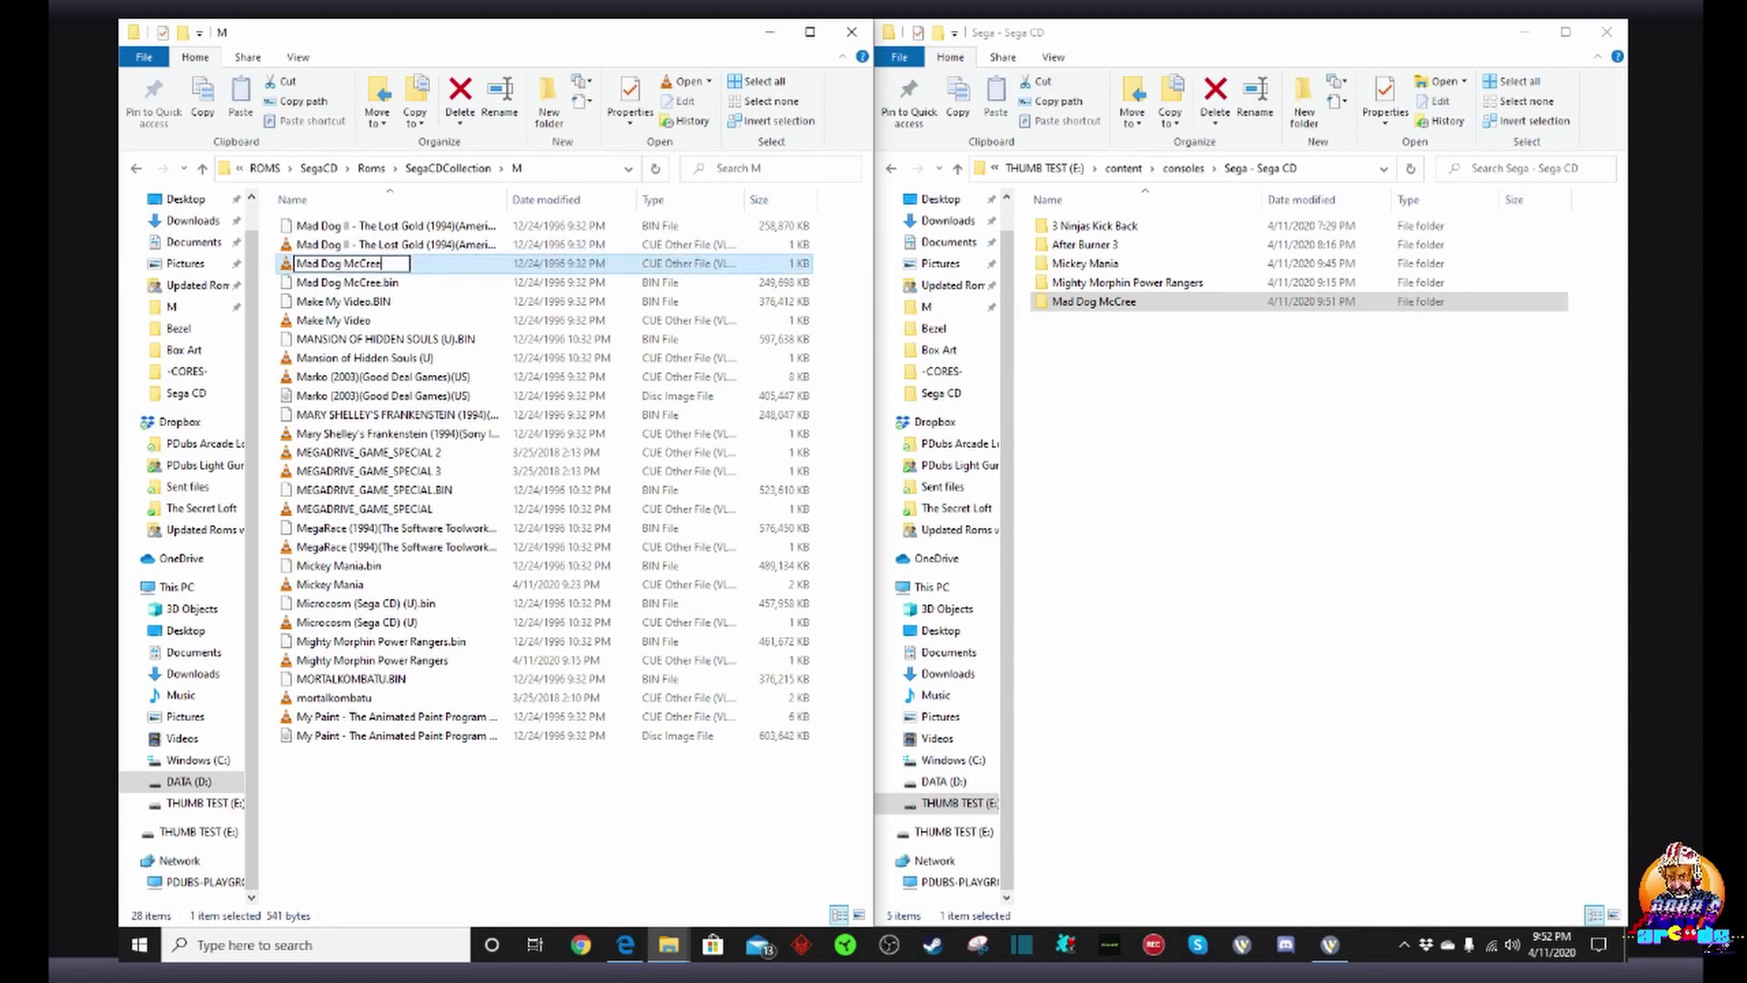
pyautogui.press('Return')
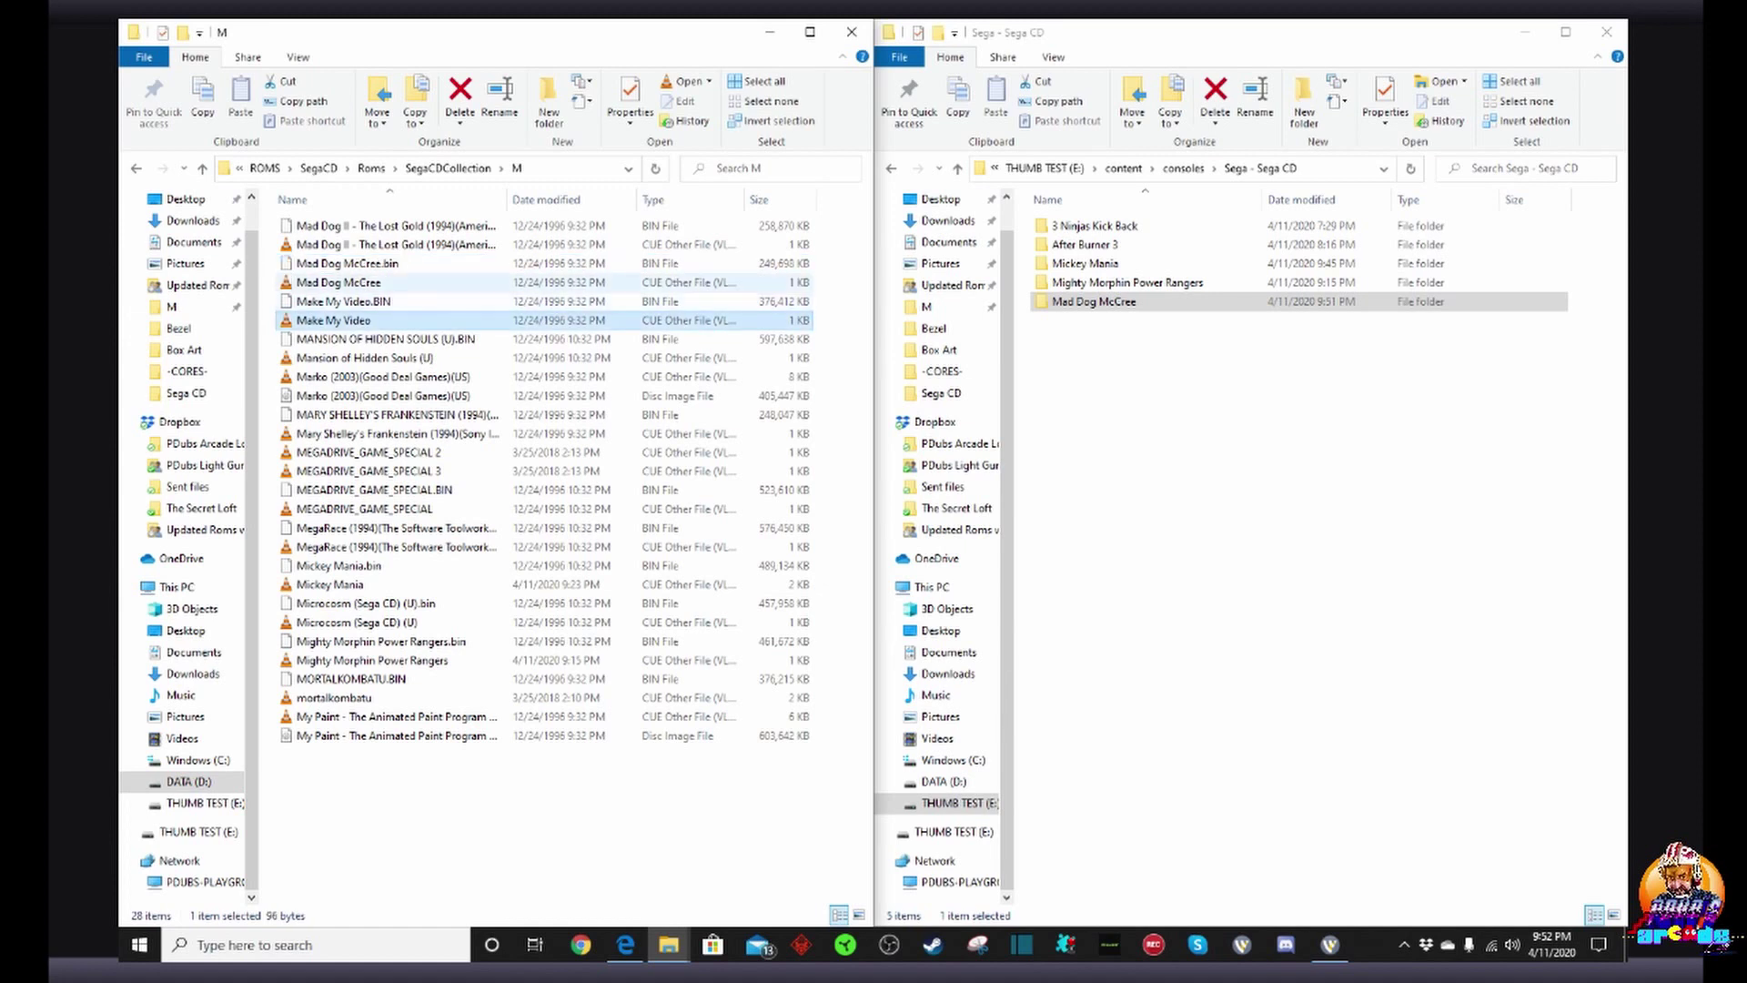
# Step: Open the Mad Dog McCree cue file in Notepad, set its FILE line to "Mad Dog McCree.bin", and save it
pyautogui.rightClick(346, 283)
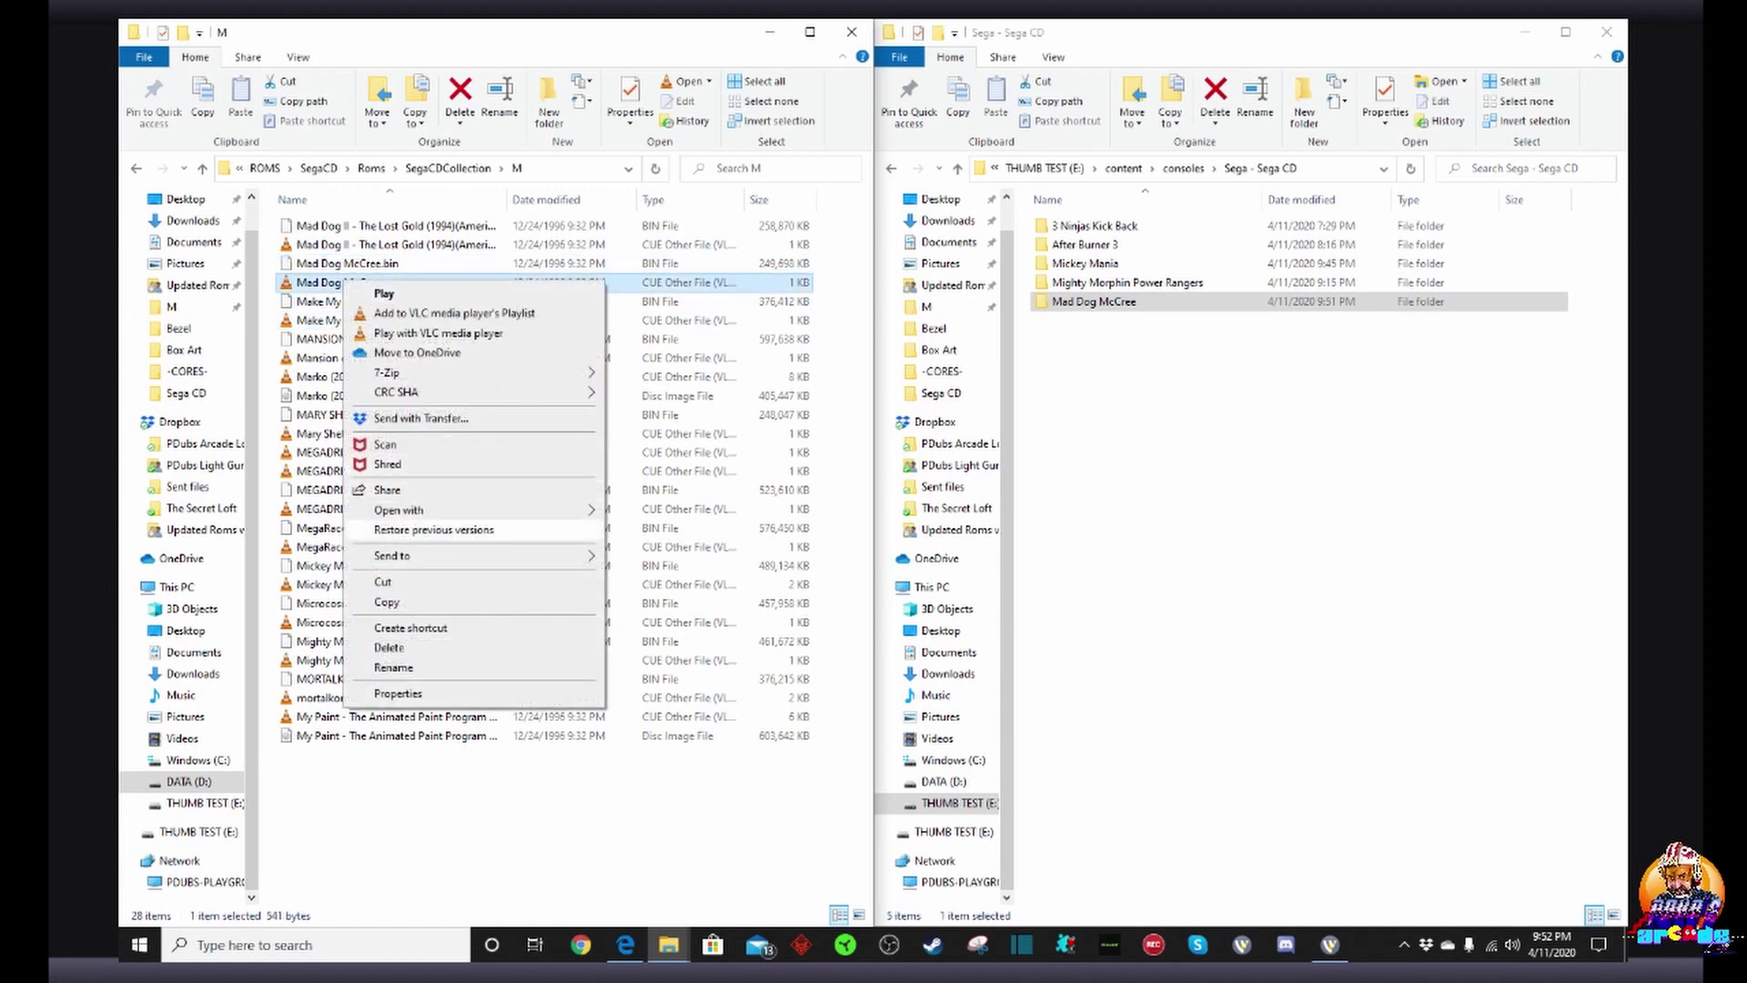
pyautogui.moveTo(401, 511)
pyautogui.click(651, 511)
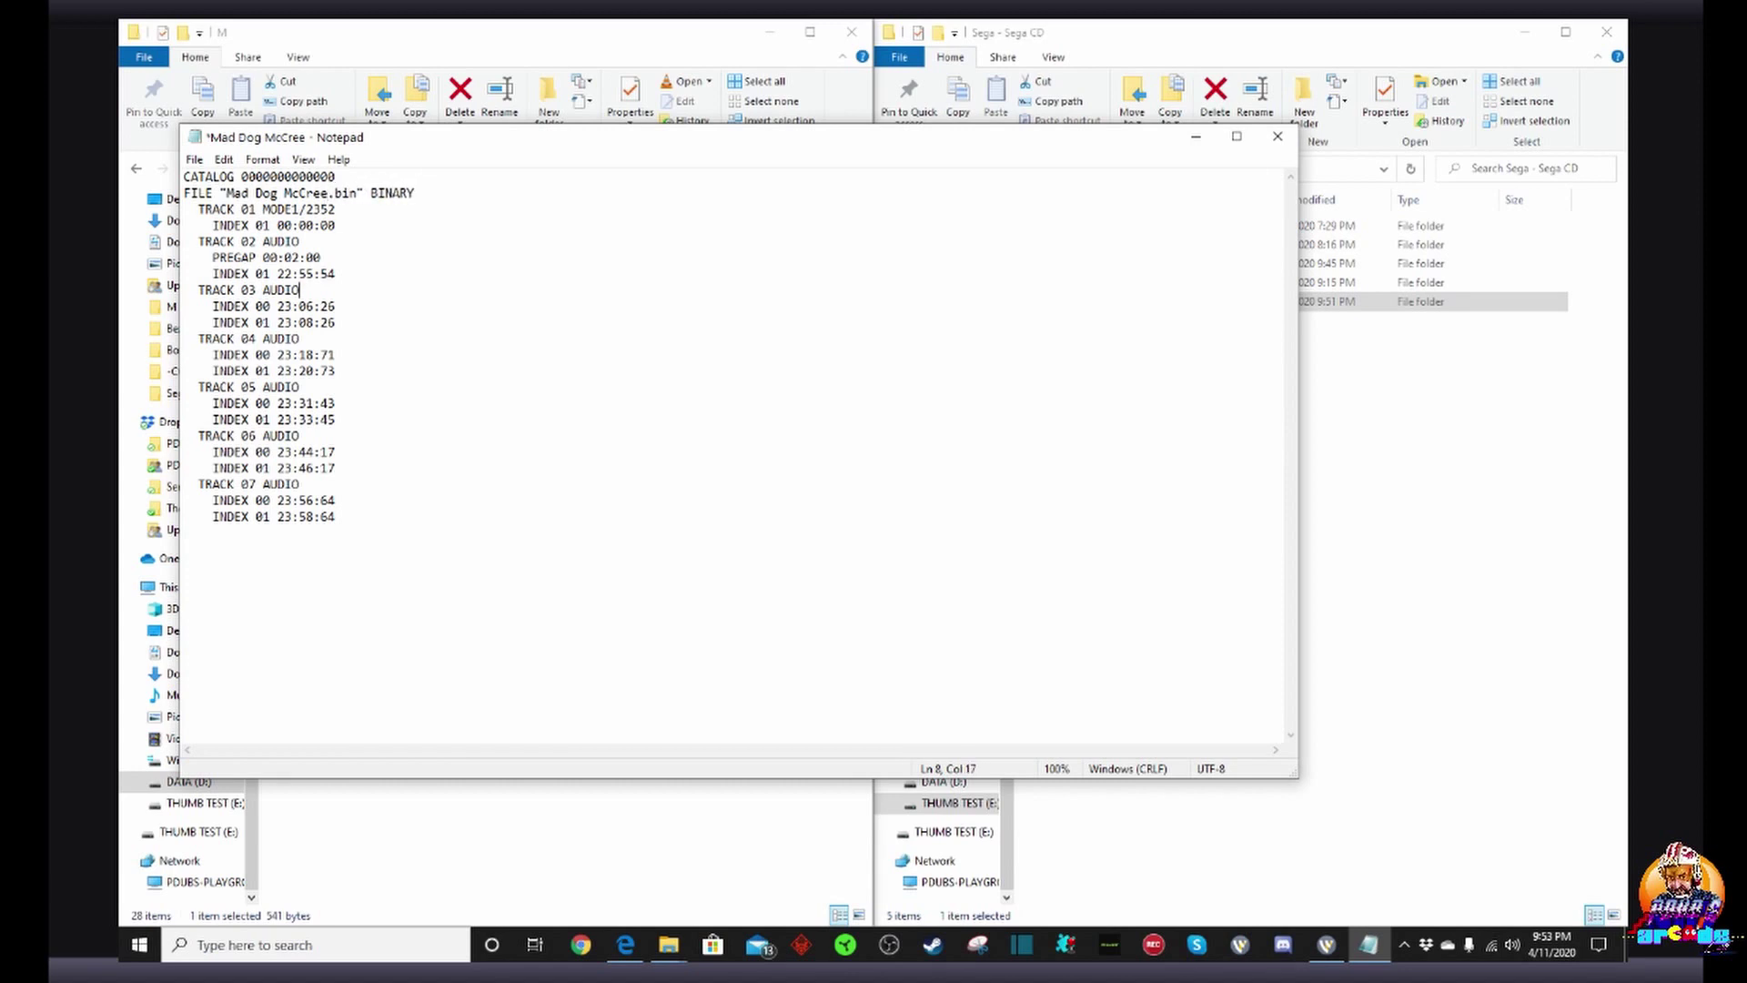
pyautogui.click(194, 159)
pyautogui.click(224, 239)
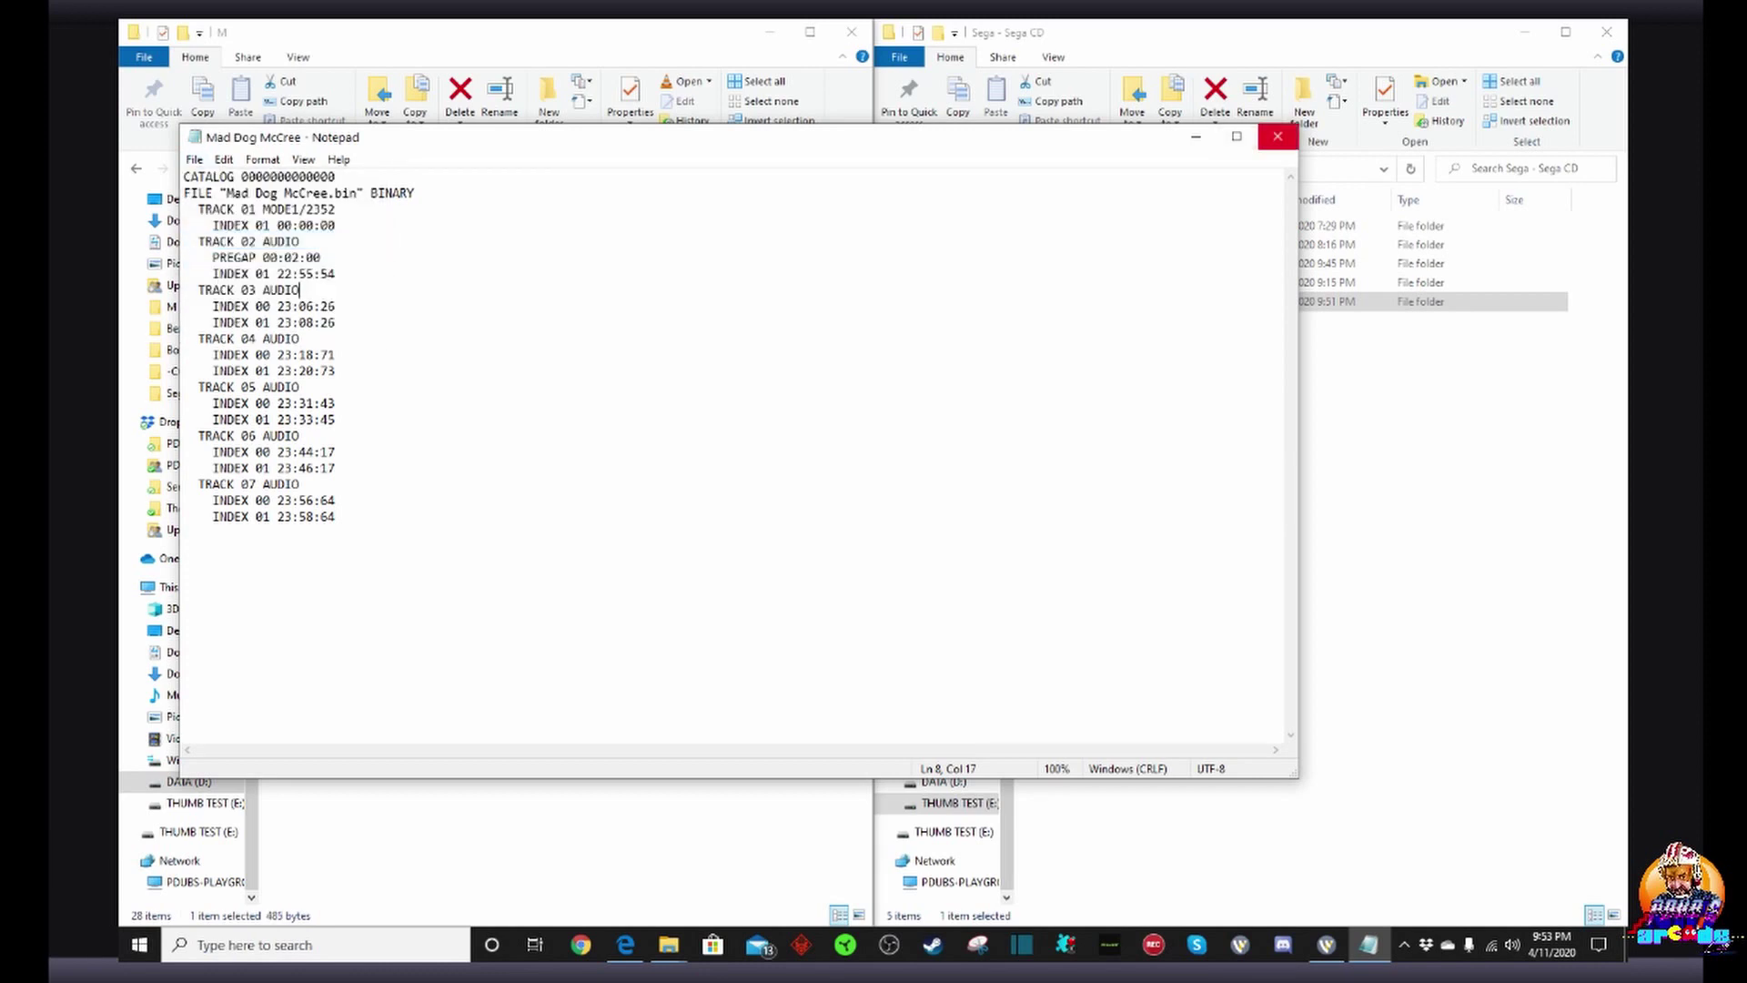
pyautogui.click(1278, 139)
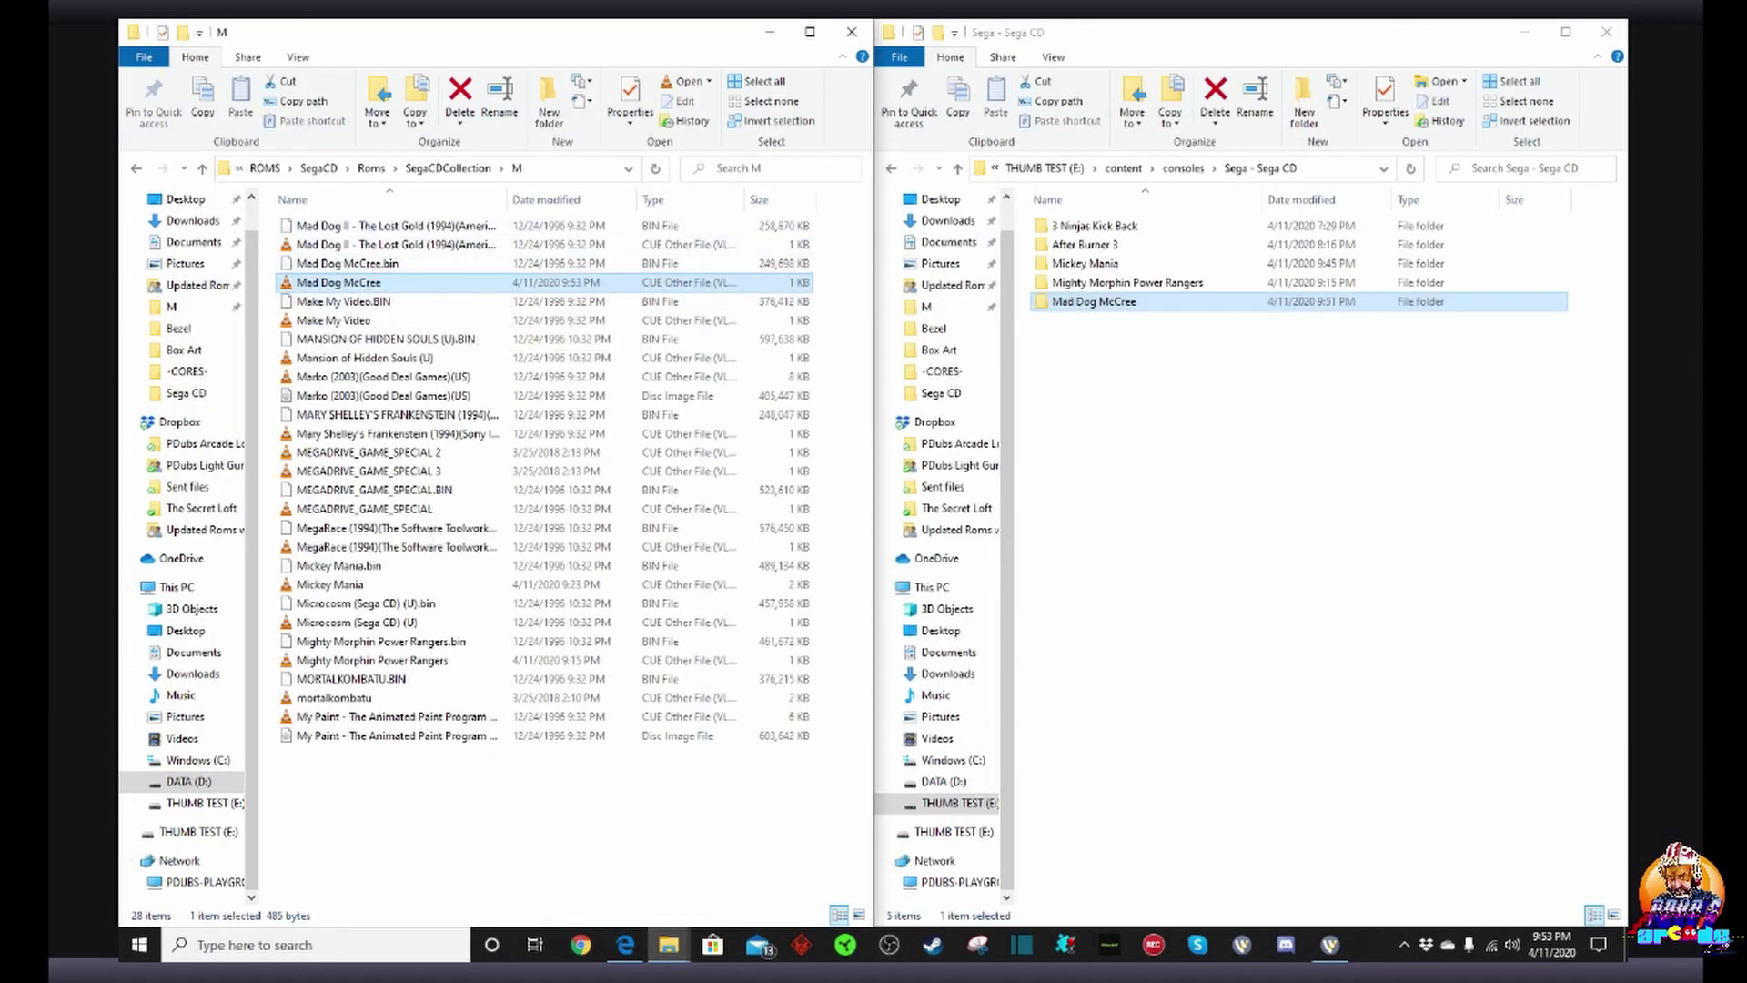
# Step: Copy Mad Dog McCree.bin and the Mad Dog McCree cue file from M into the Mad Dog McCree folder on THUMB TEST (E:)
pyautogui.doubleClick(1094, 301)
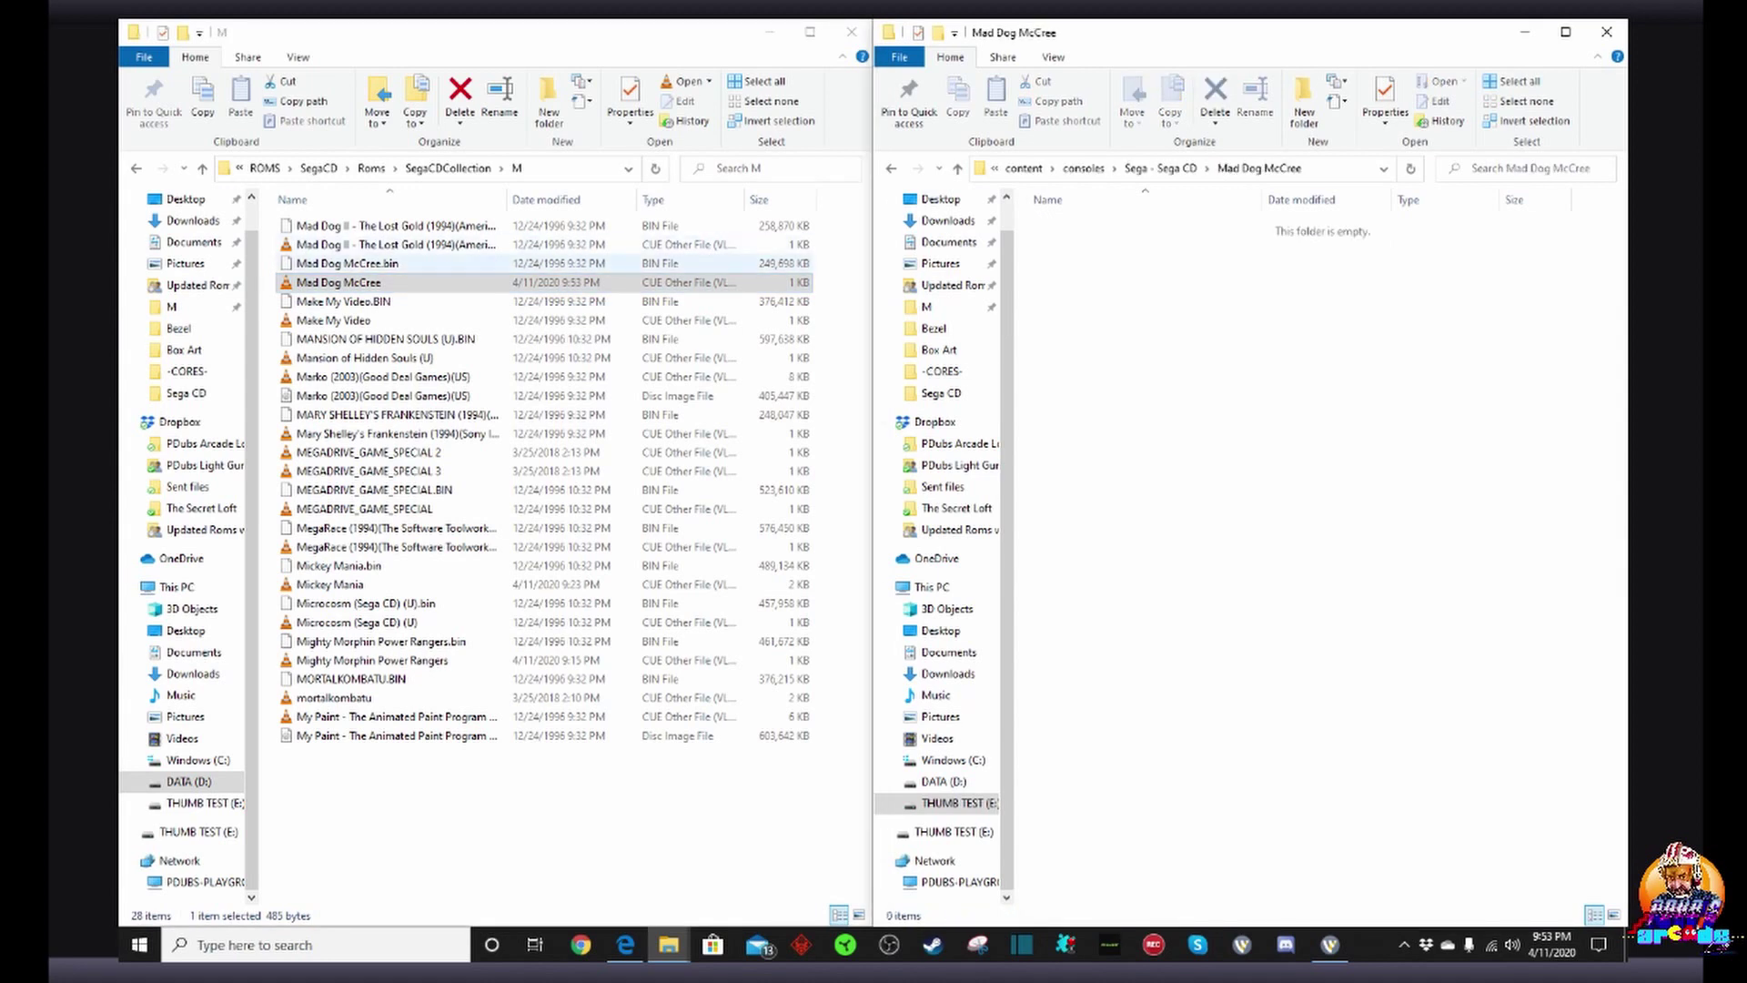
pyautogui.click(347, 264)
pyautogui.keyDown('shift'); pyautogui.click(346, 283); pyautogui.keyUp('shift')
pyautogui.moveTo(346, 282); pyautogui.dragTo(1238, 341)
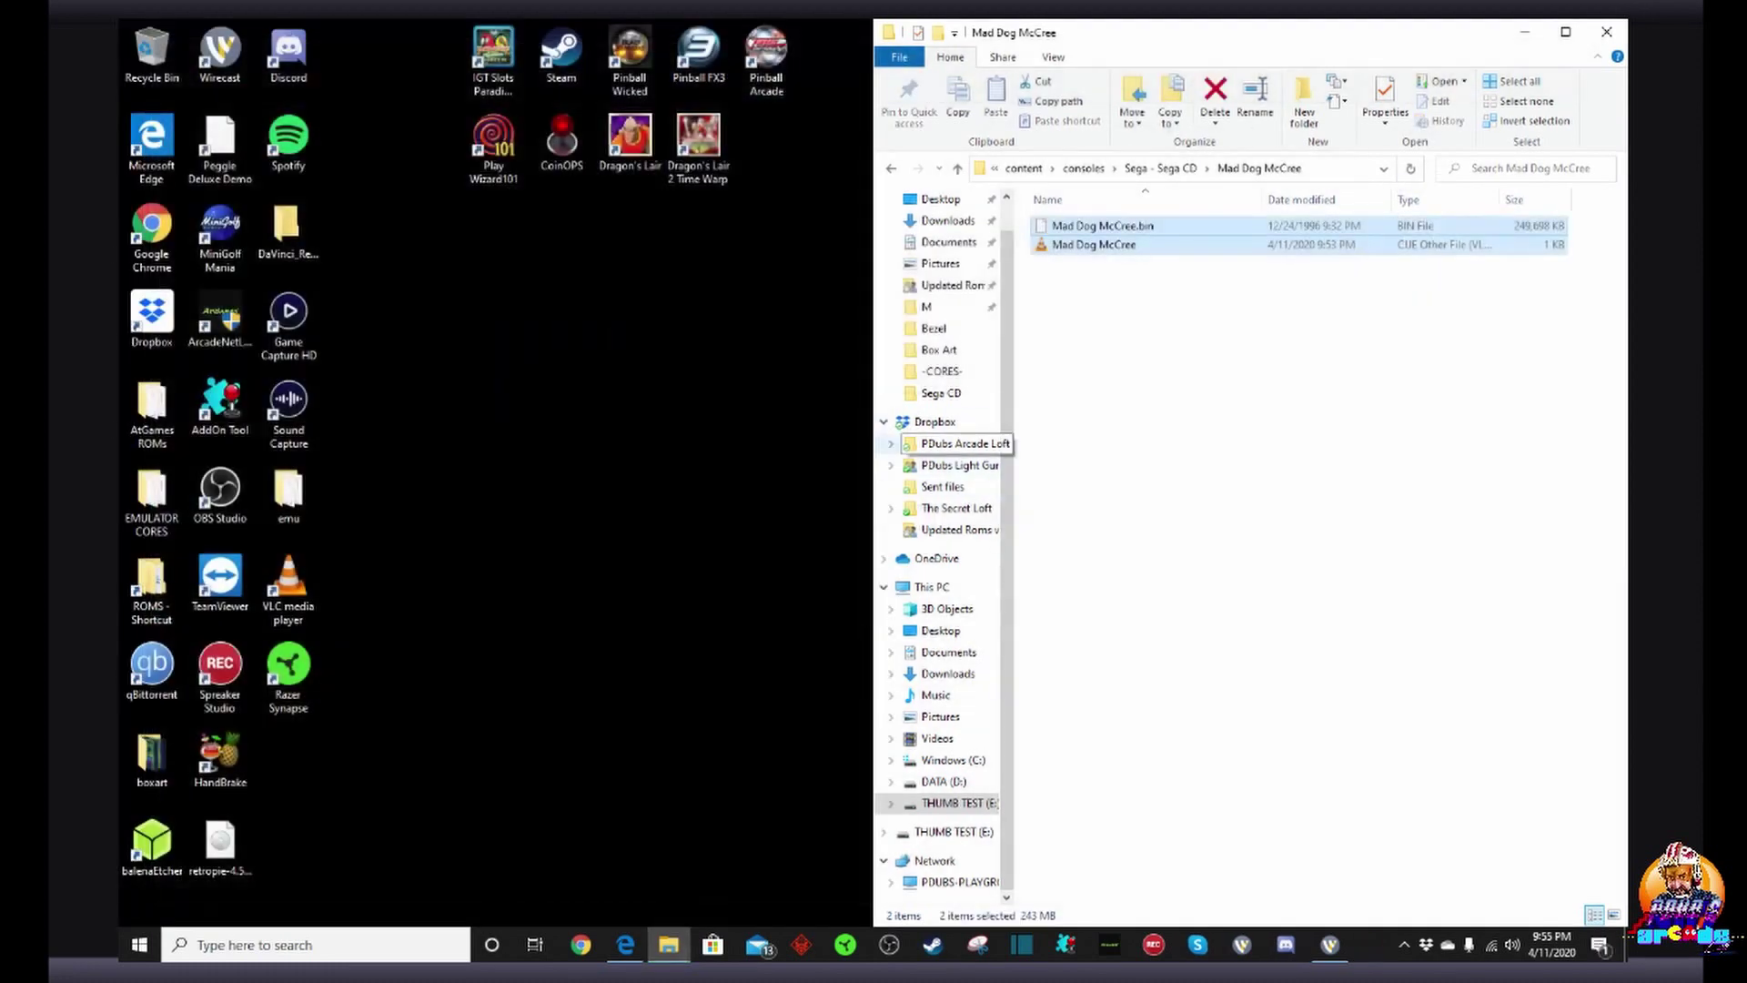
pyautogui.click(1274, 418)
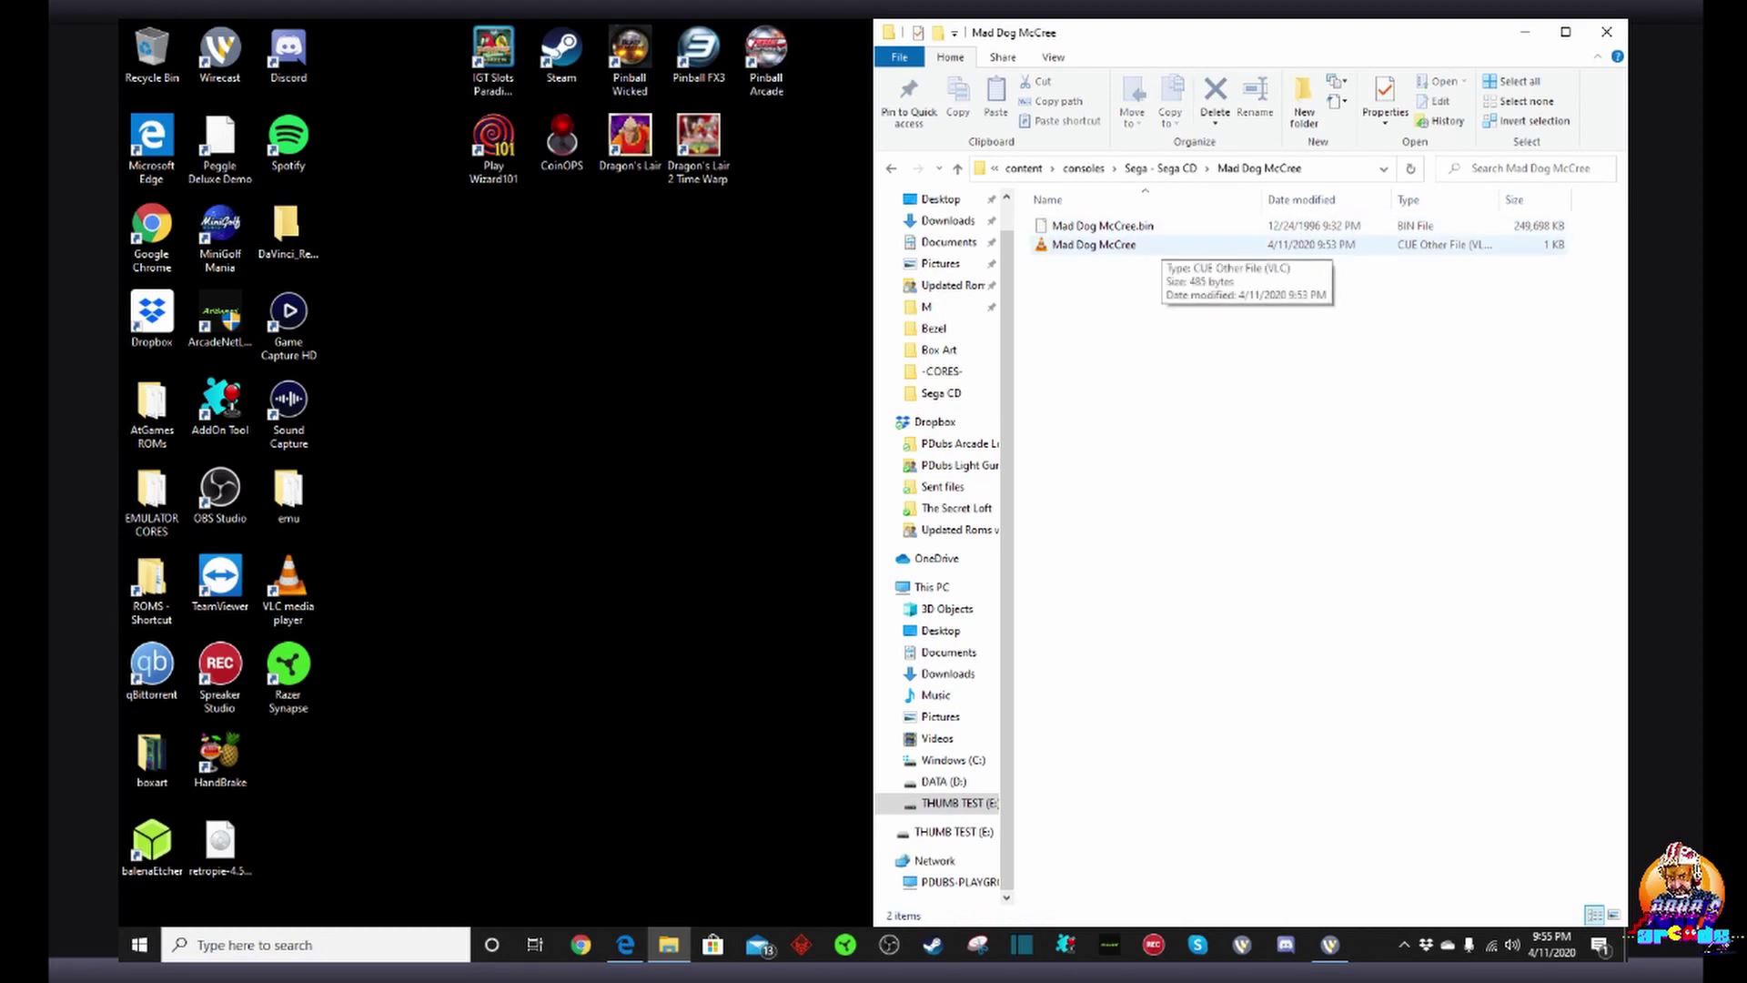
# Step: Return the USB drive's File Explorer window to the root of THUMB TEST (E:)
pyautogui.click(891, 168)
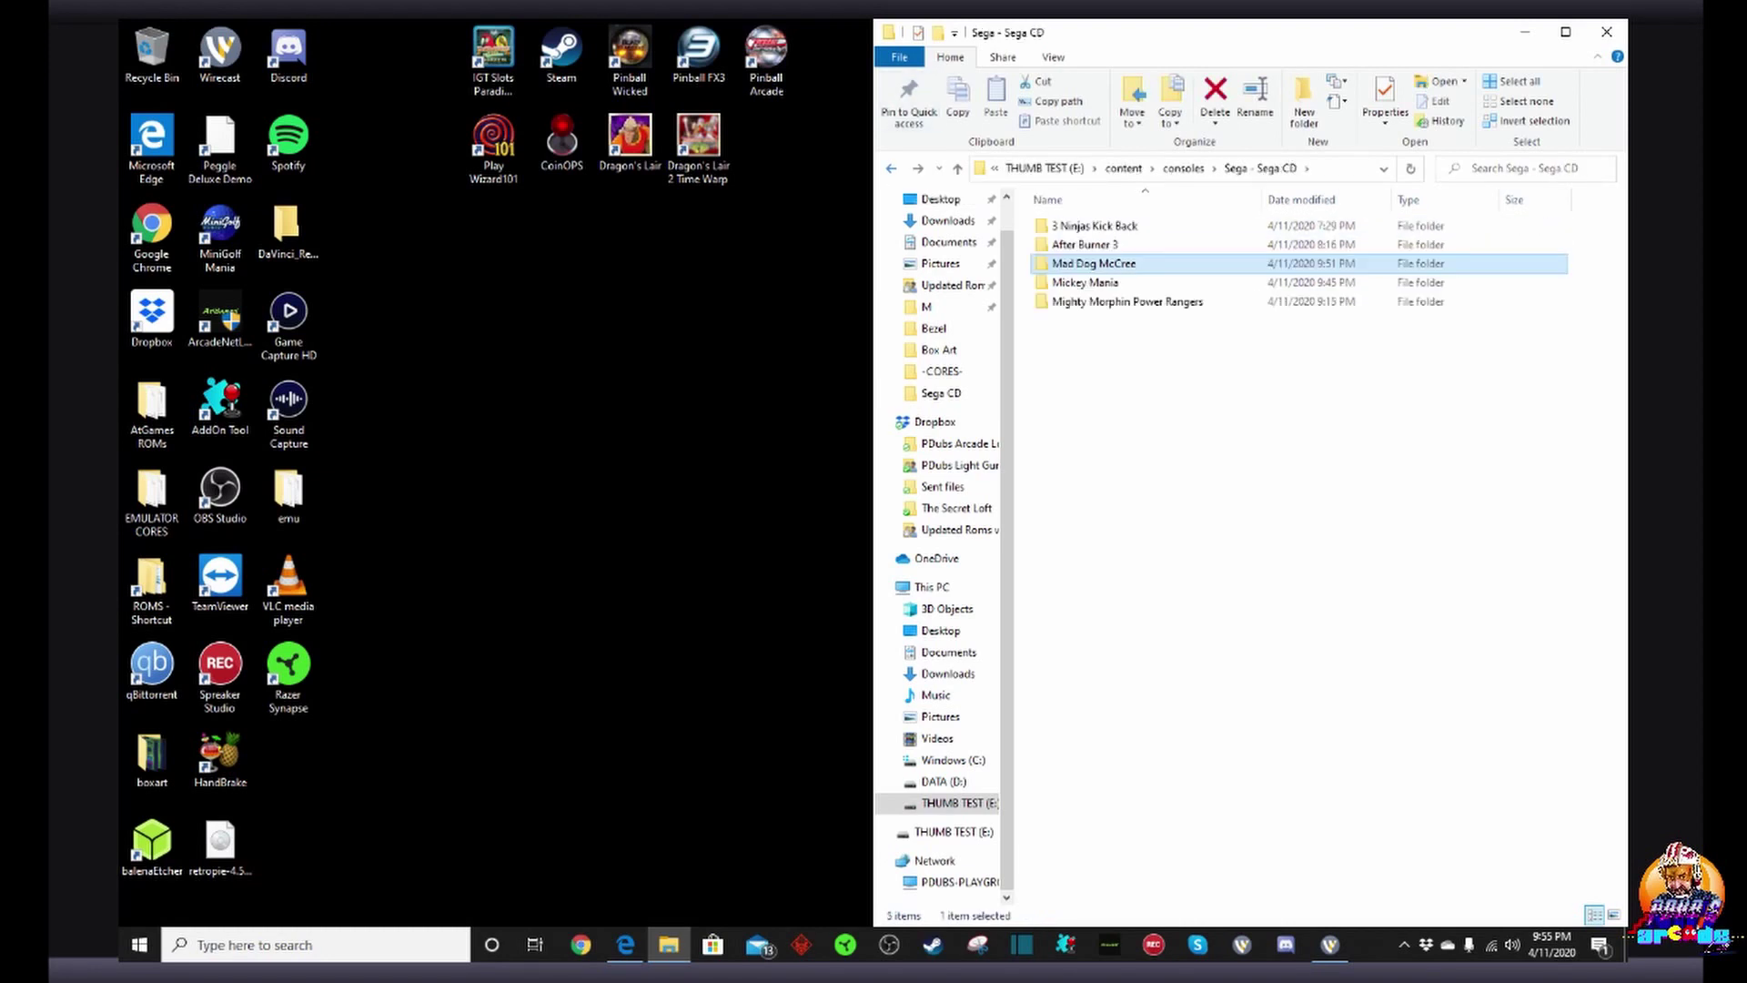
pyautogui.click(891, 168)
pyautogui.click(891, 168)
pyautogui.click(891, 169)
# Step: Open AddOn Tool, title the package Mad Dog McCree, and set its box art to Mad Dog McCree ALU from D:\ROMS\SegaCD\Box Art
pyautogui.click(1066, 945)
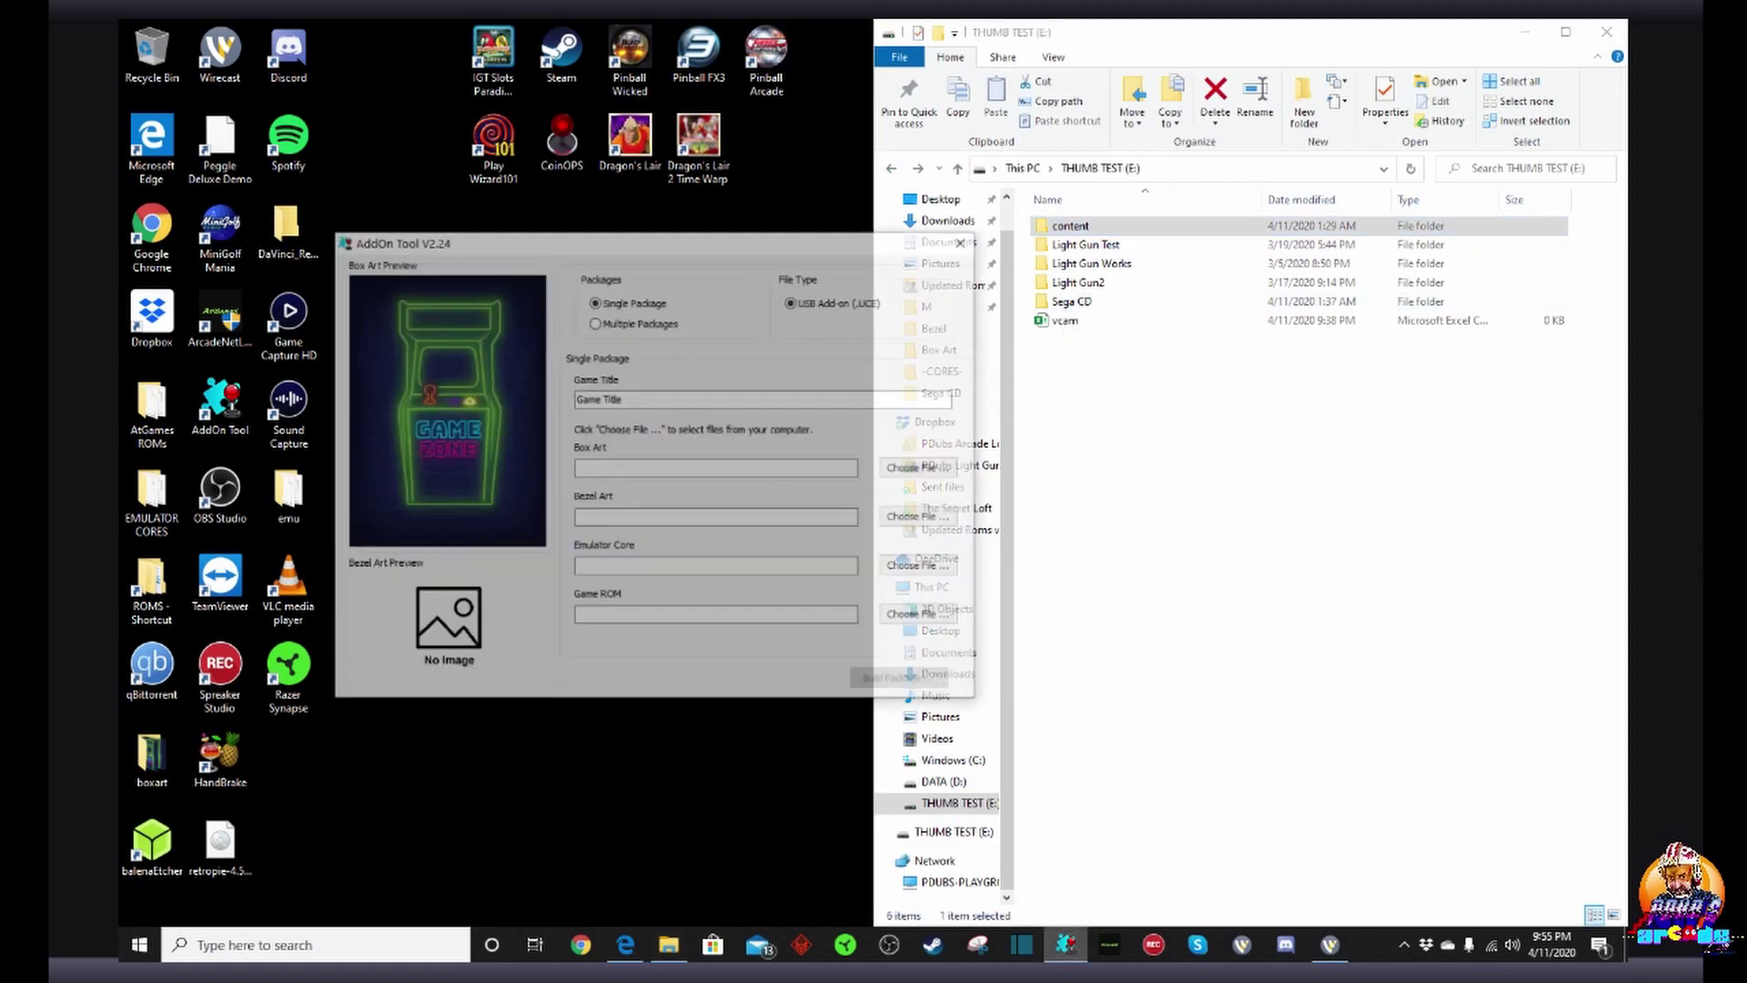
pyautogui.moveTo(552, 239); pyautogui.dragTo(354, 223)
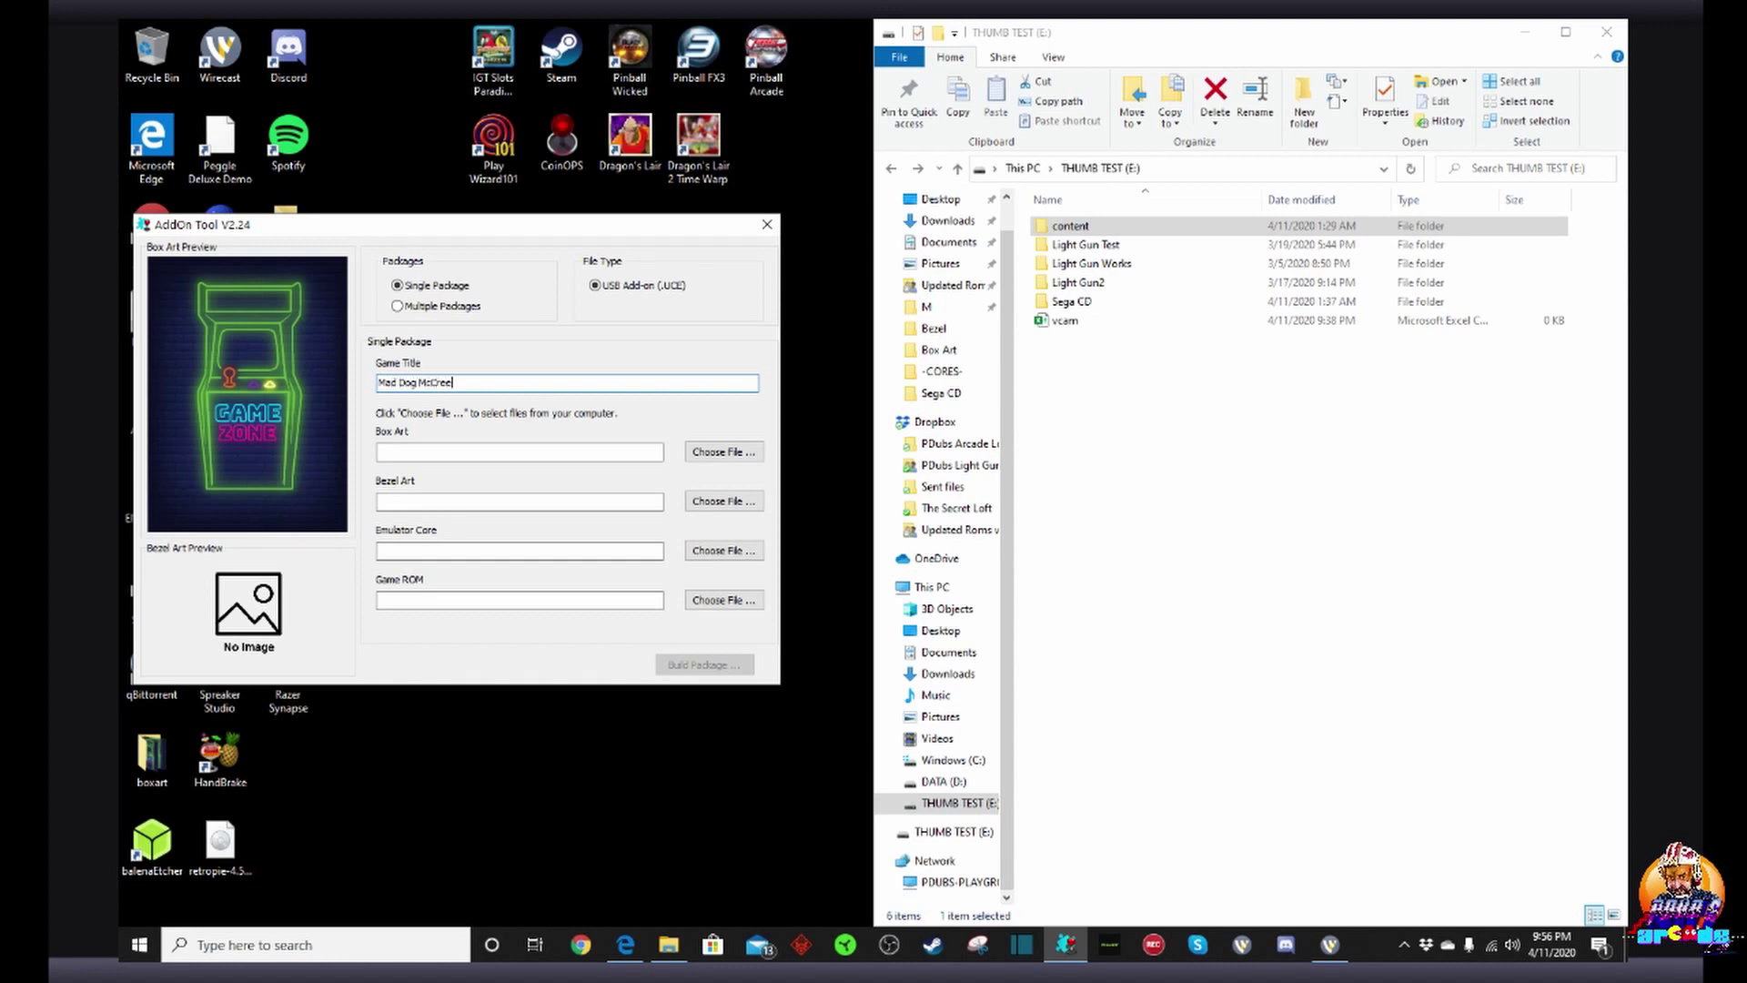
pyautogui.click(724, 451)
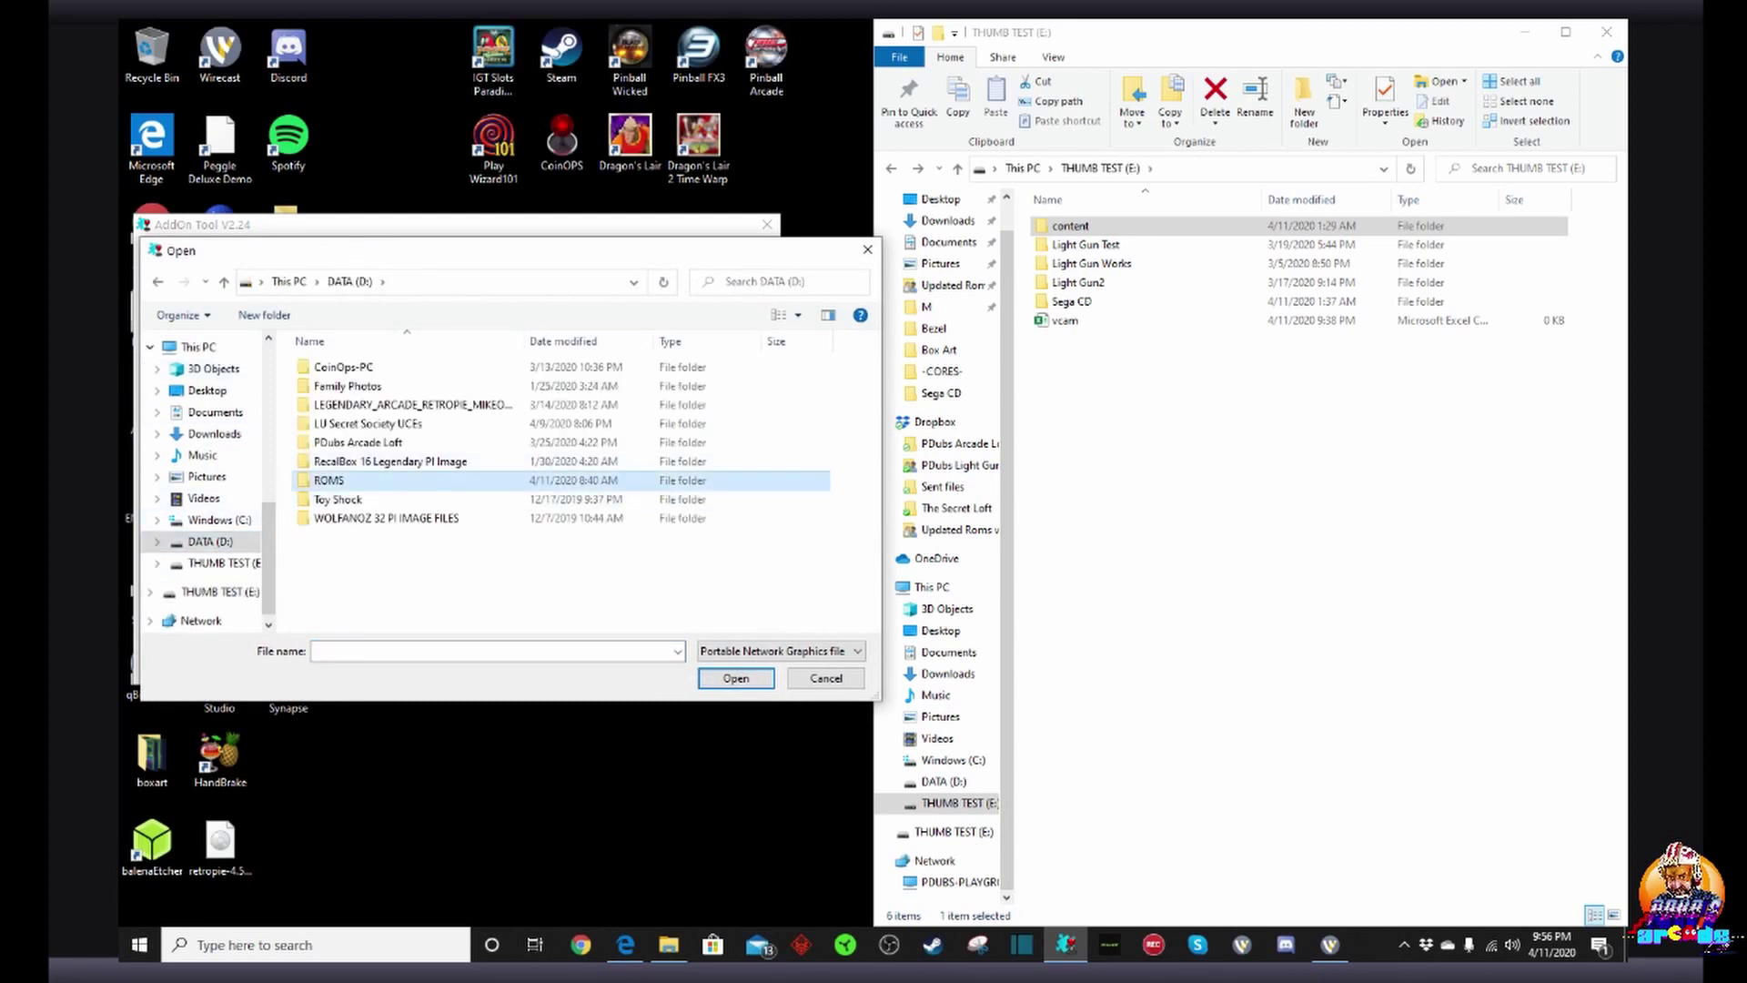
pyautogui.doubleClick(330, 480)
pyautogui.doubleClick(332, 555)
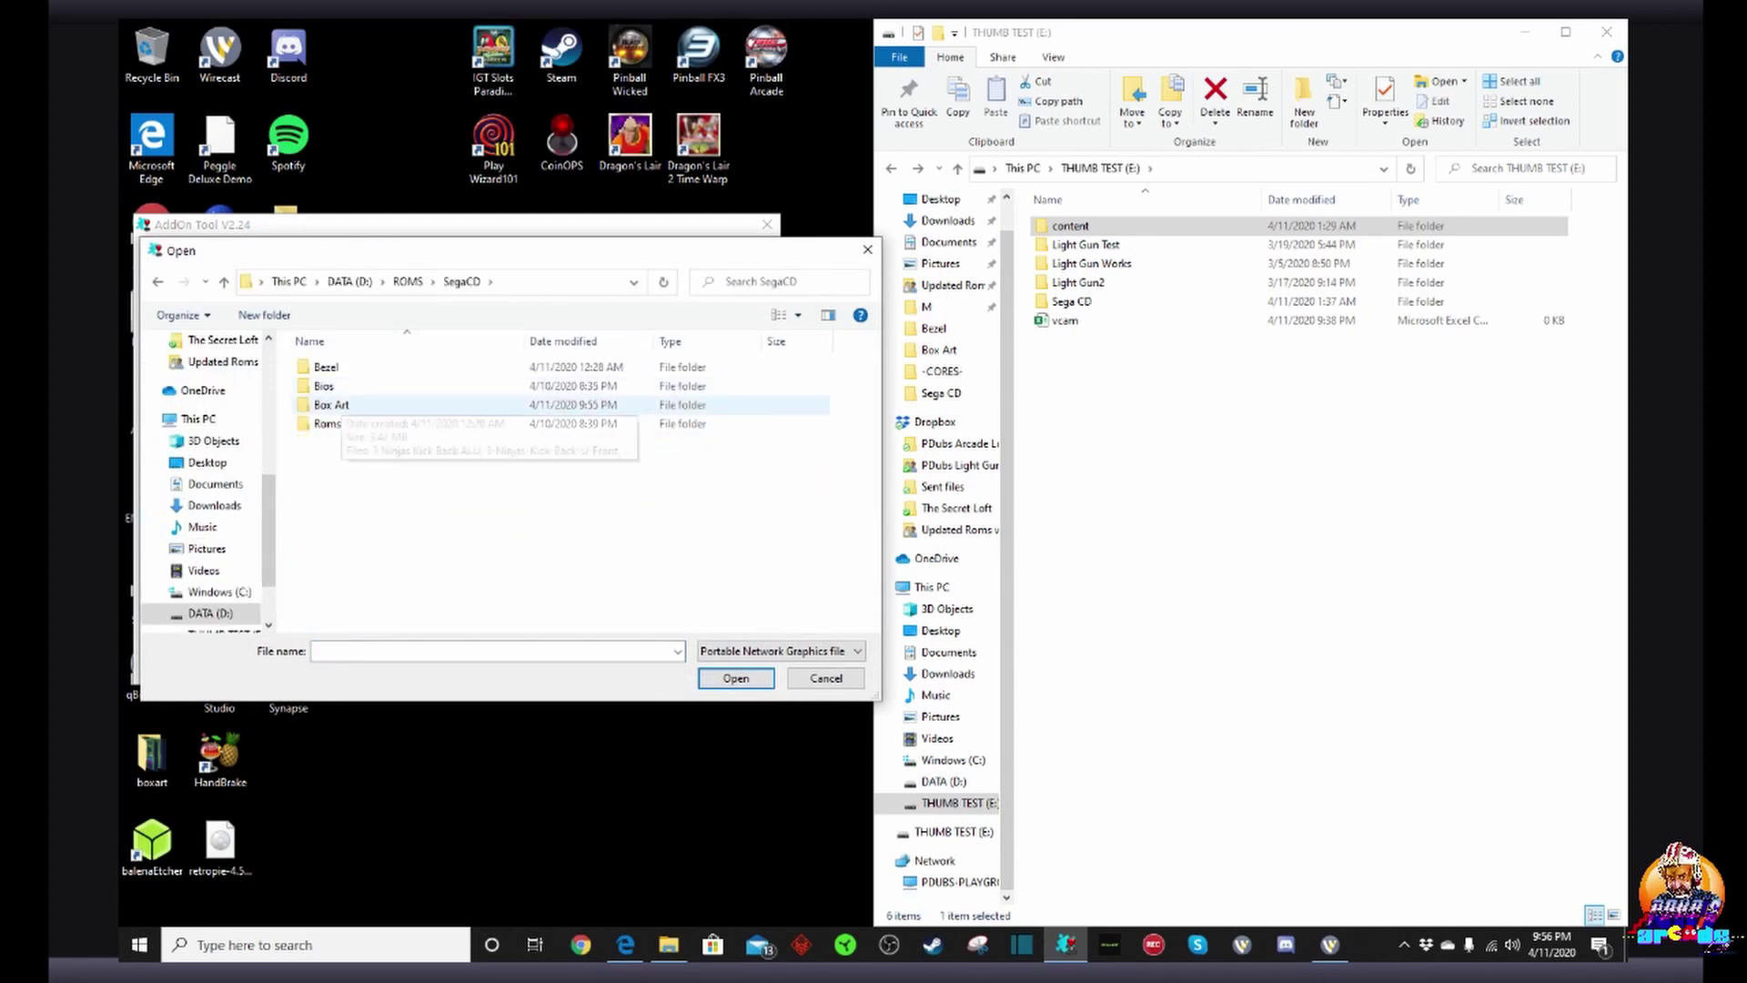
pyautogui.doubleClick(339, 405)
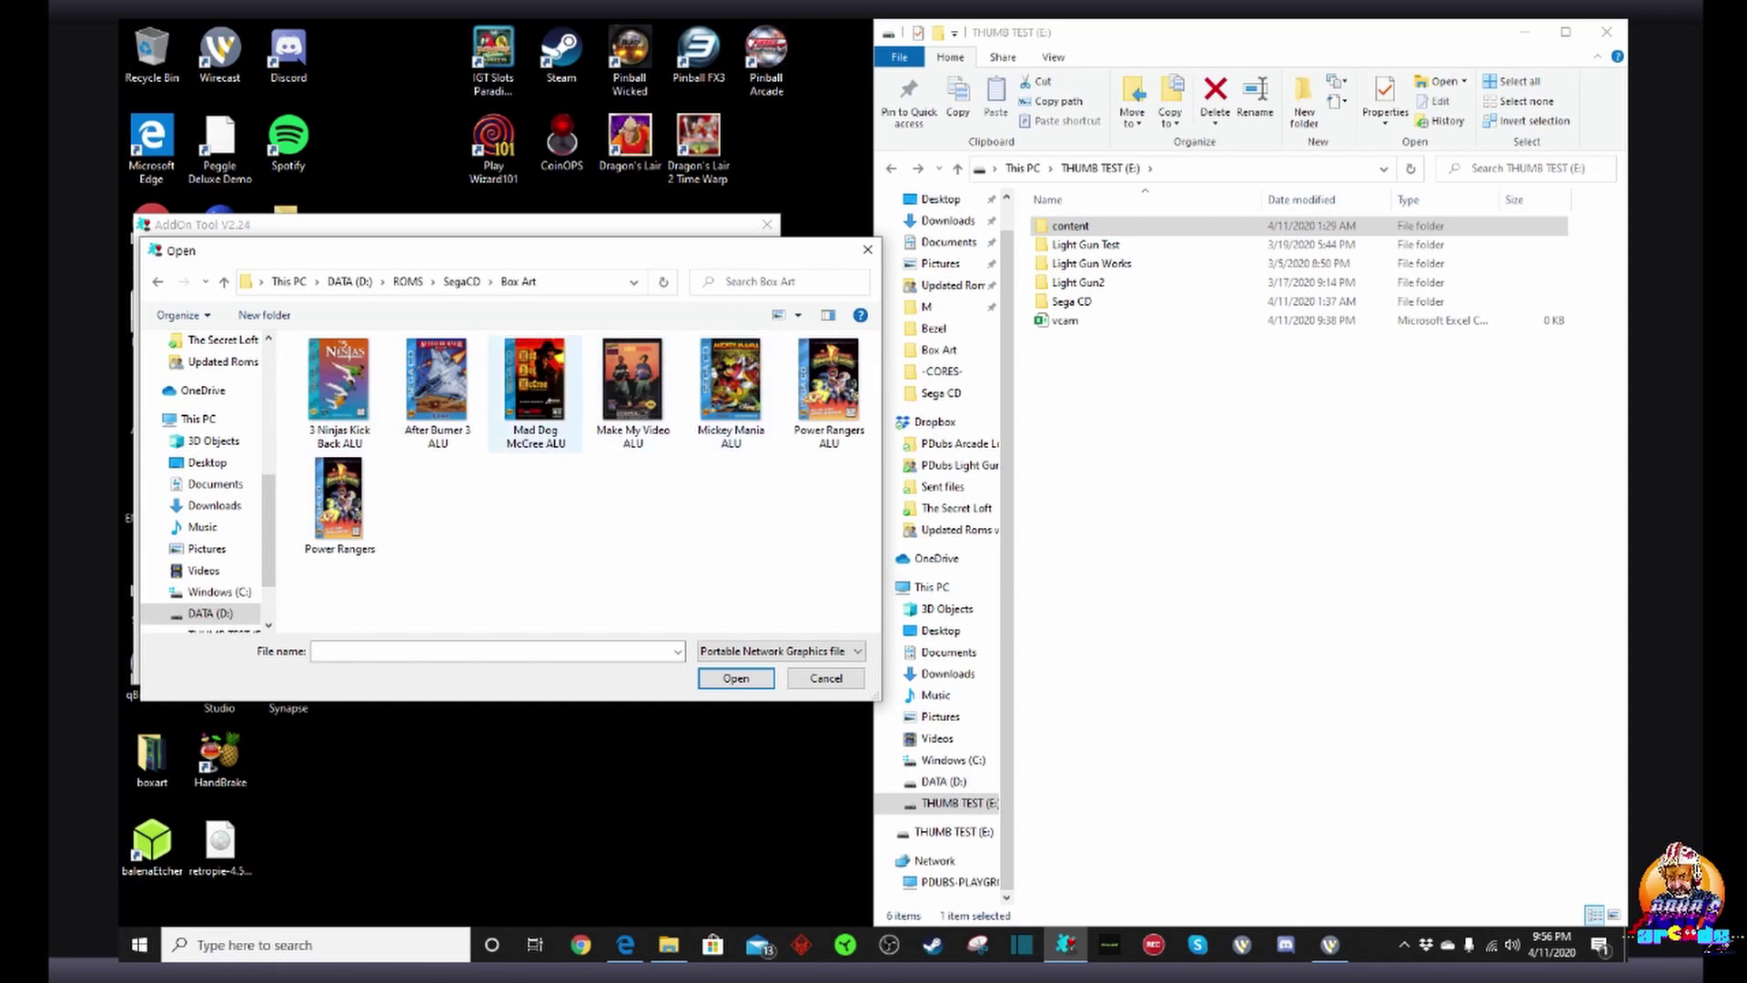
pyautogui.click(536, 382)
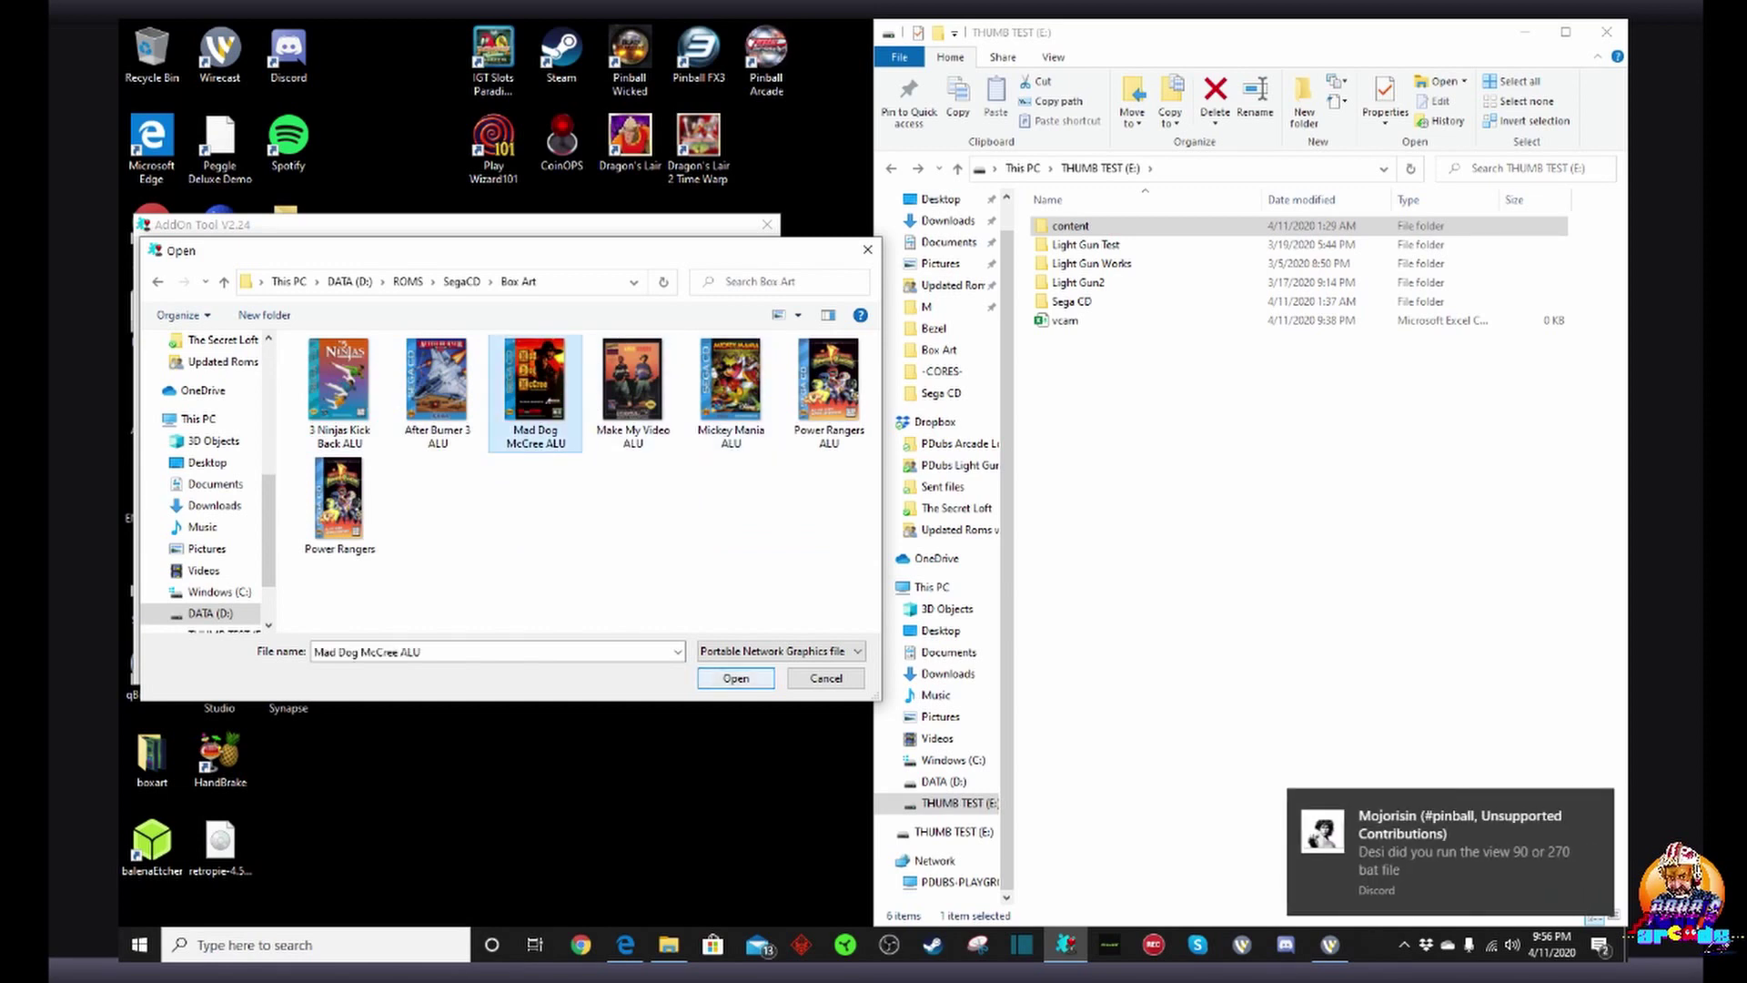
pyautogui.click(735, 678)
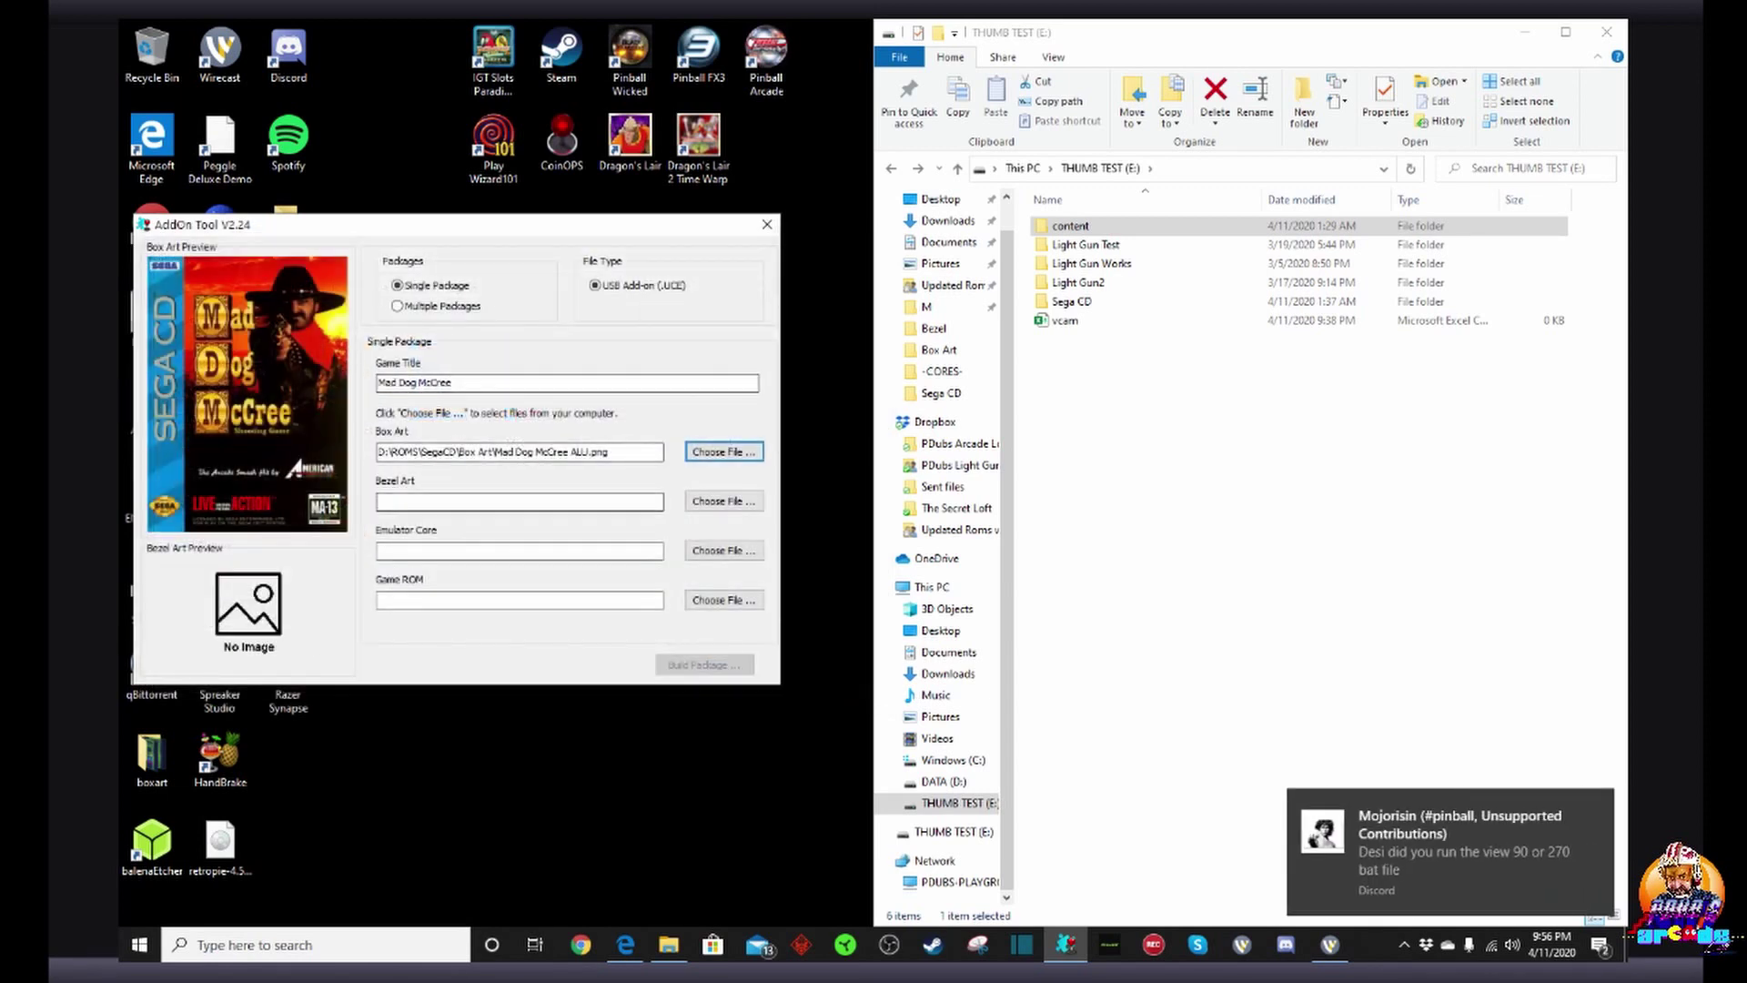
# Step: Set the package's bezel art to SegaCD Bezel1 ALU from D:\ROMS\SegaCD\Bezel
pyautogui.click(723, 452)
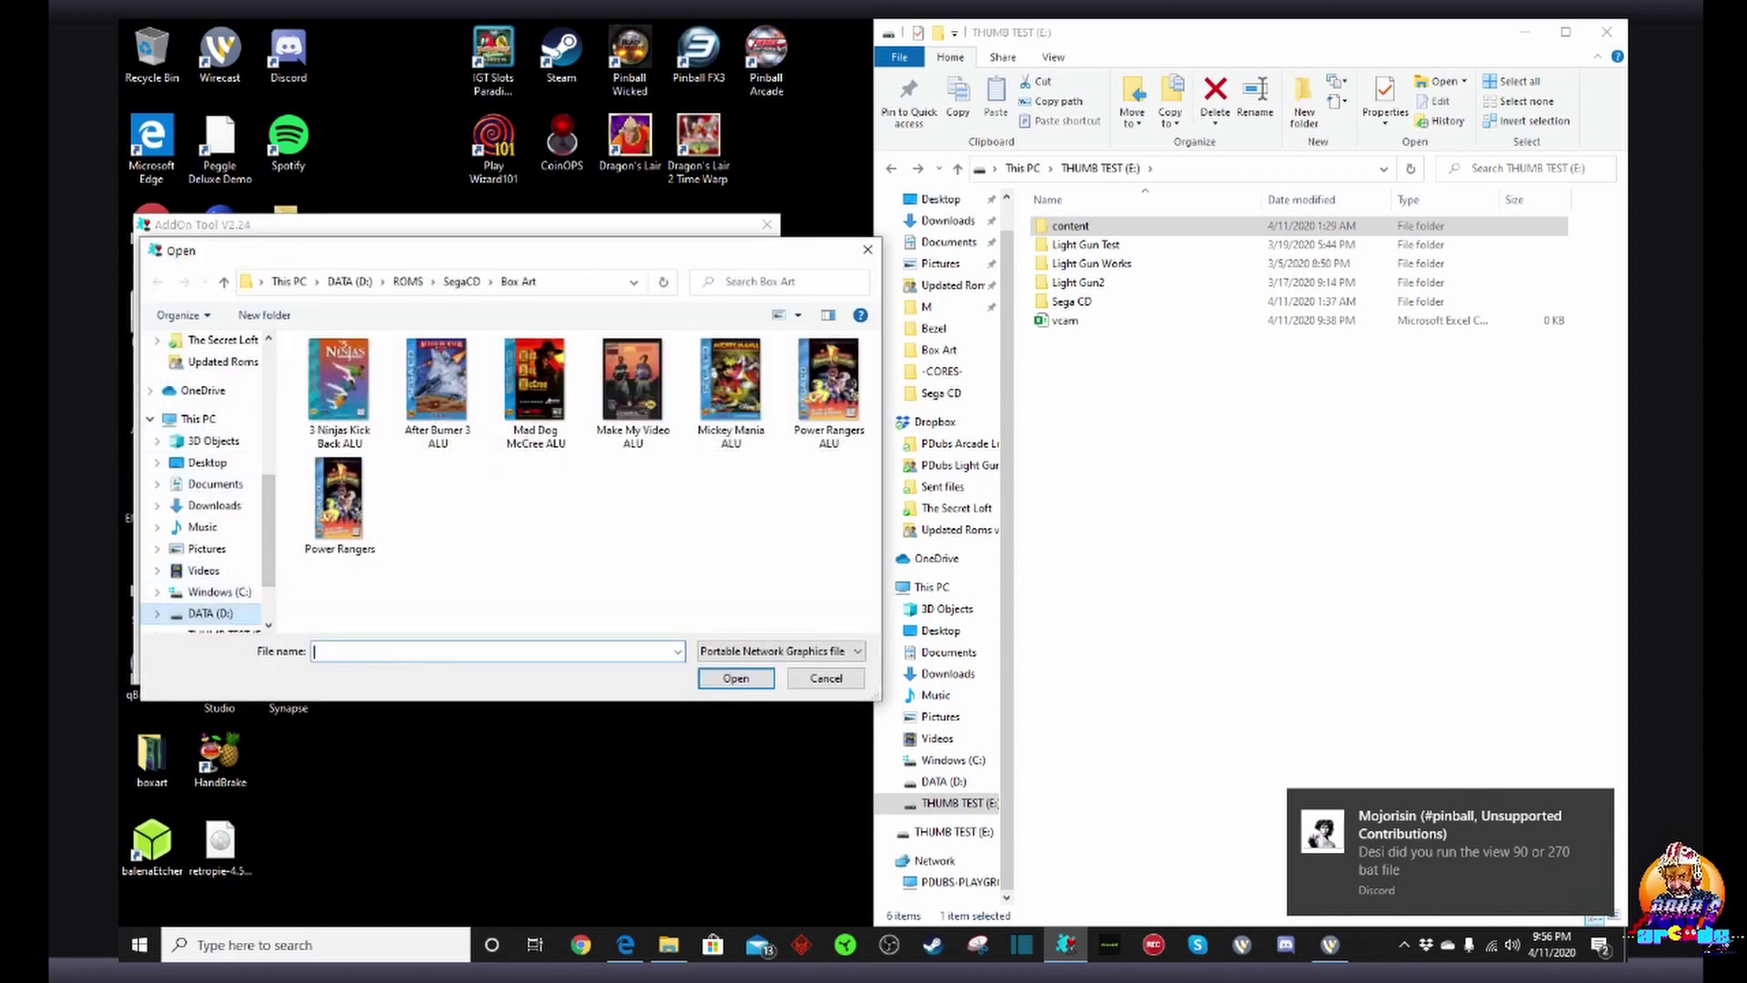
pyautogui.click(211, 613)
pyautogui.doubleClick(330, 480)
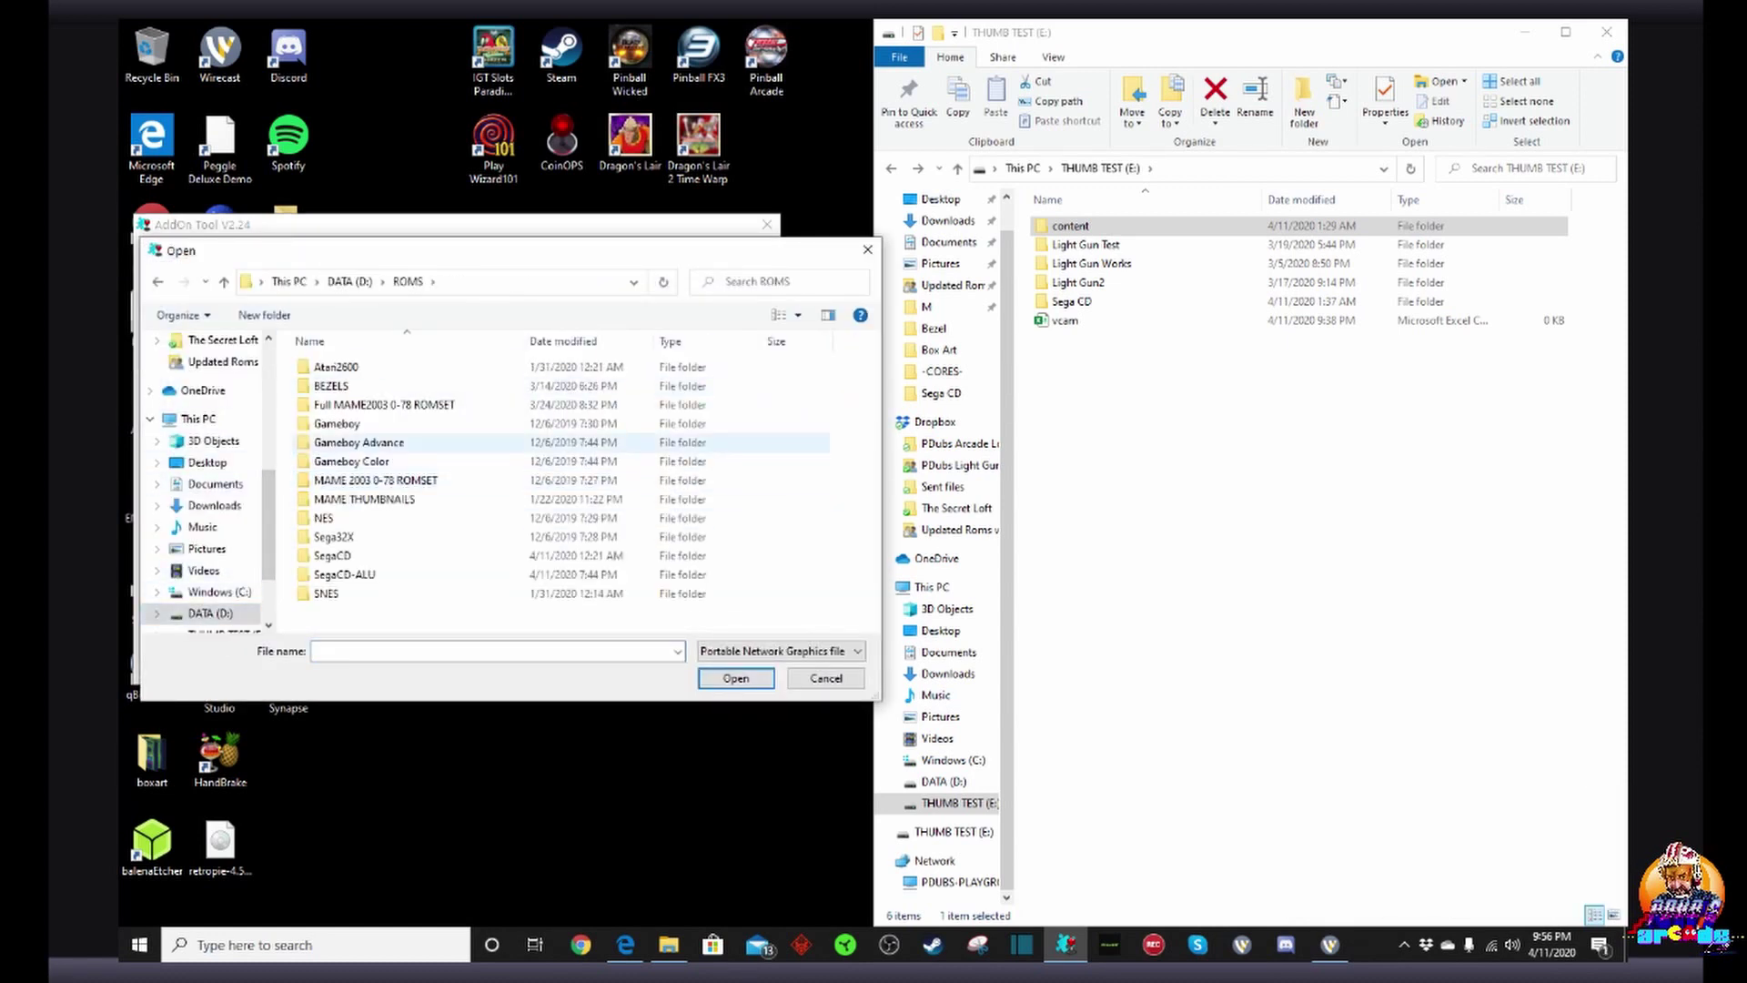
pyautogui.doubleClick(331, 557)
pyautogui.doubleClick(326, 367)
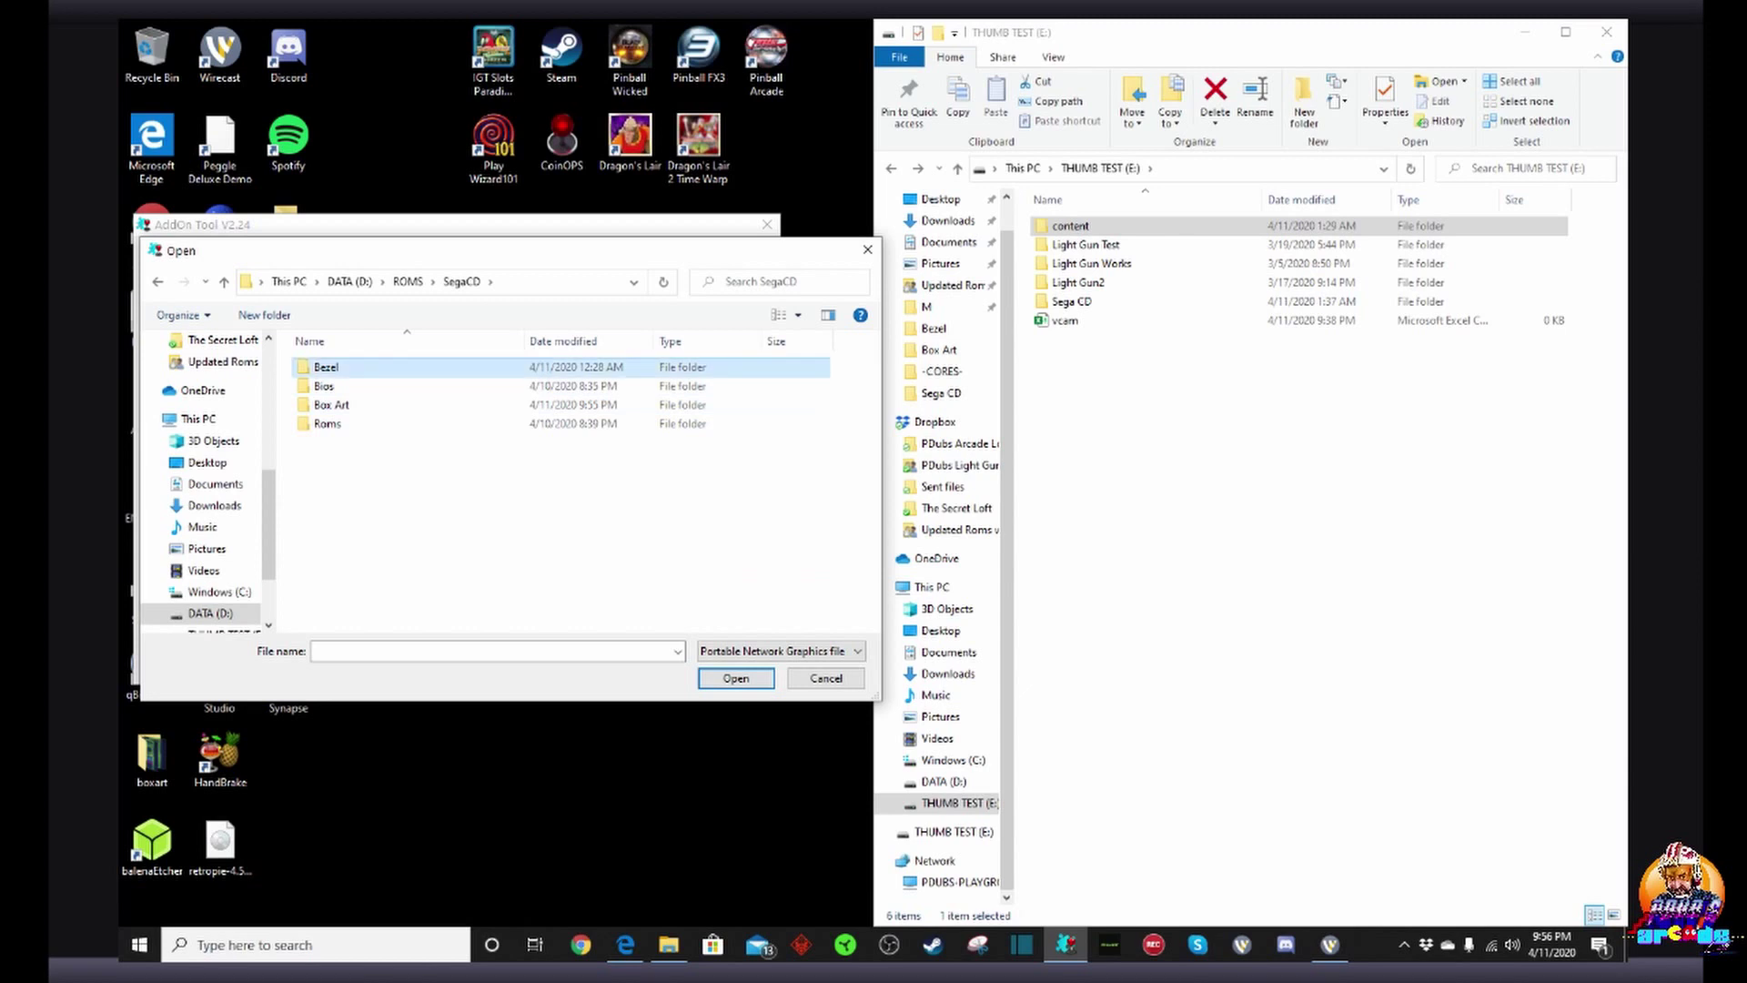
pyautogui.click(535, 396)
pyautogui.click(438, 396)
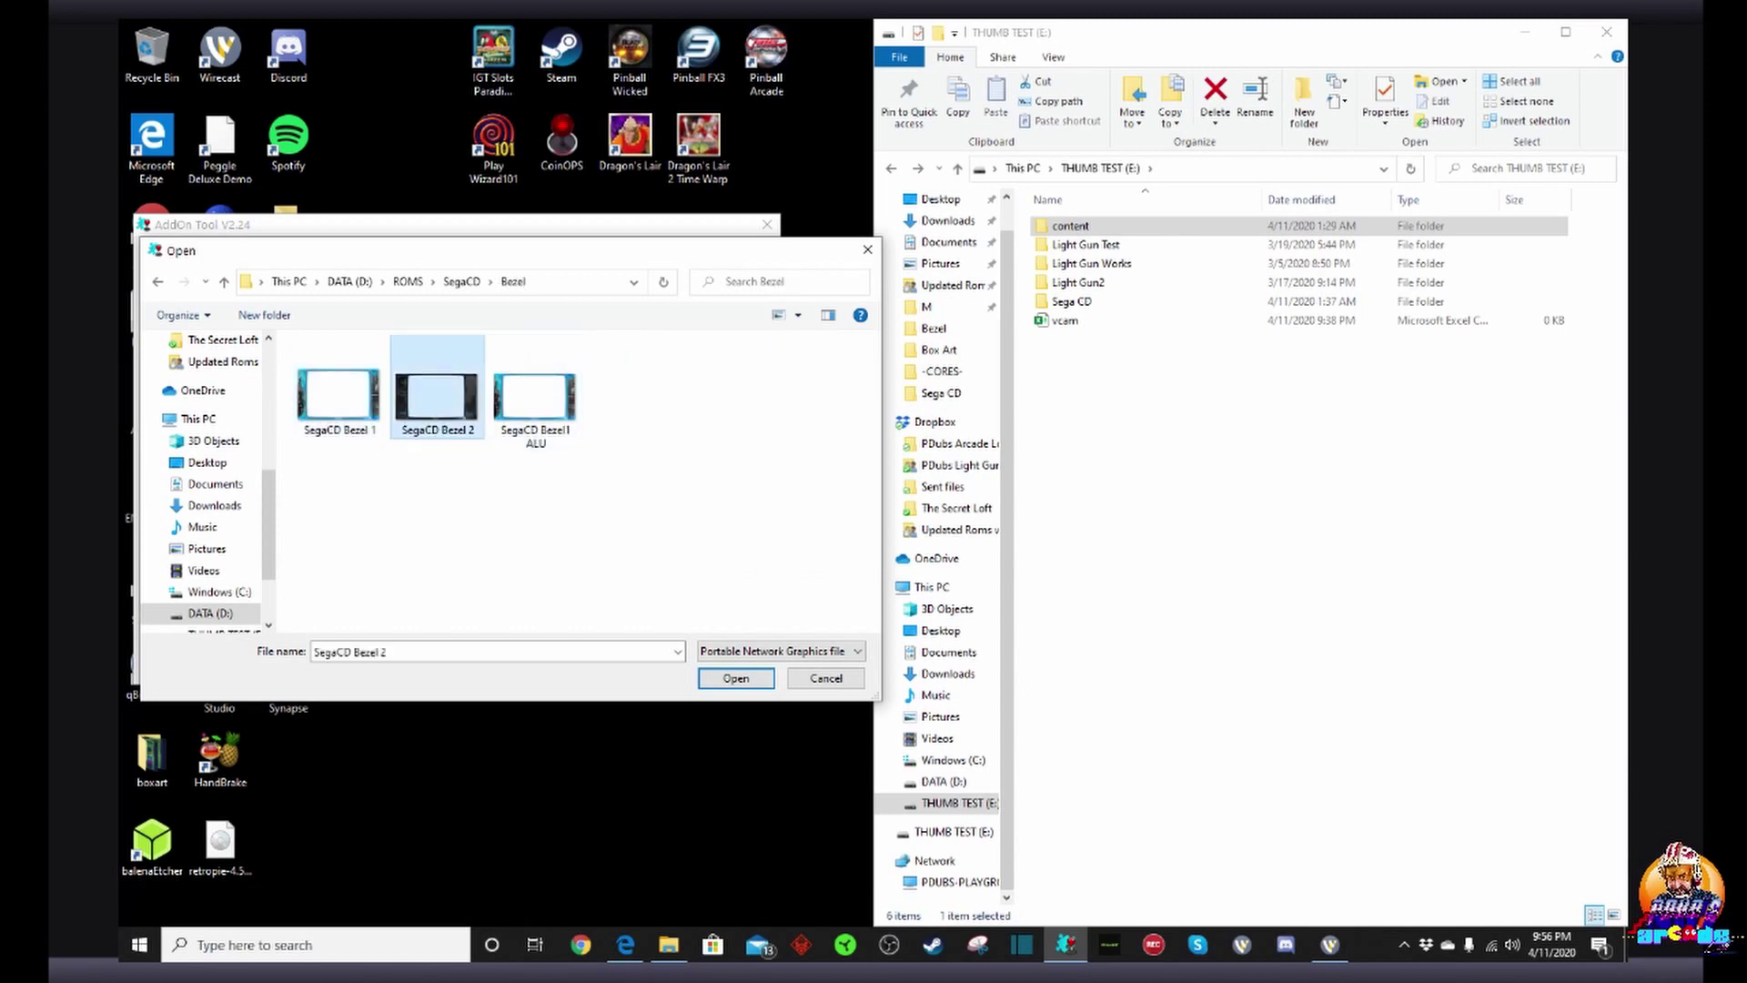
pyautogui.click(535, 396)
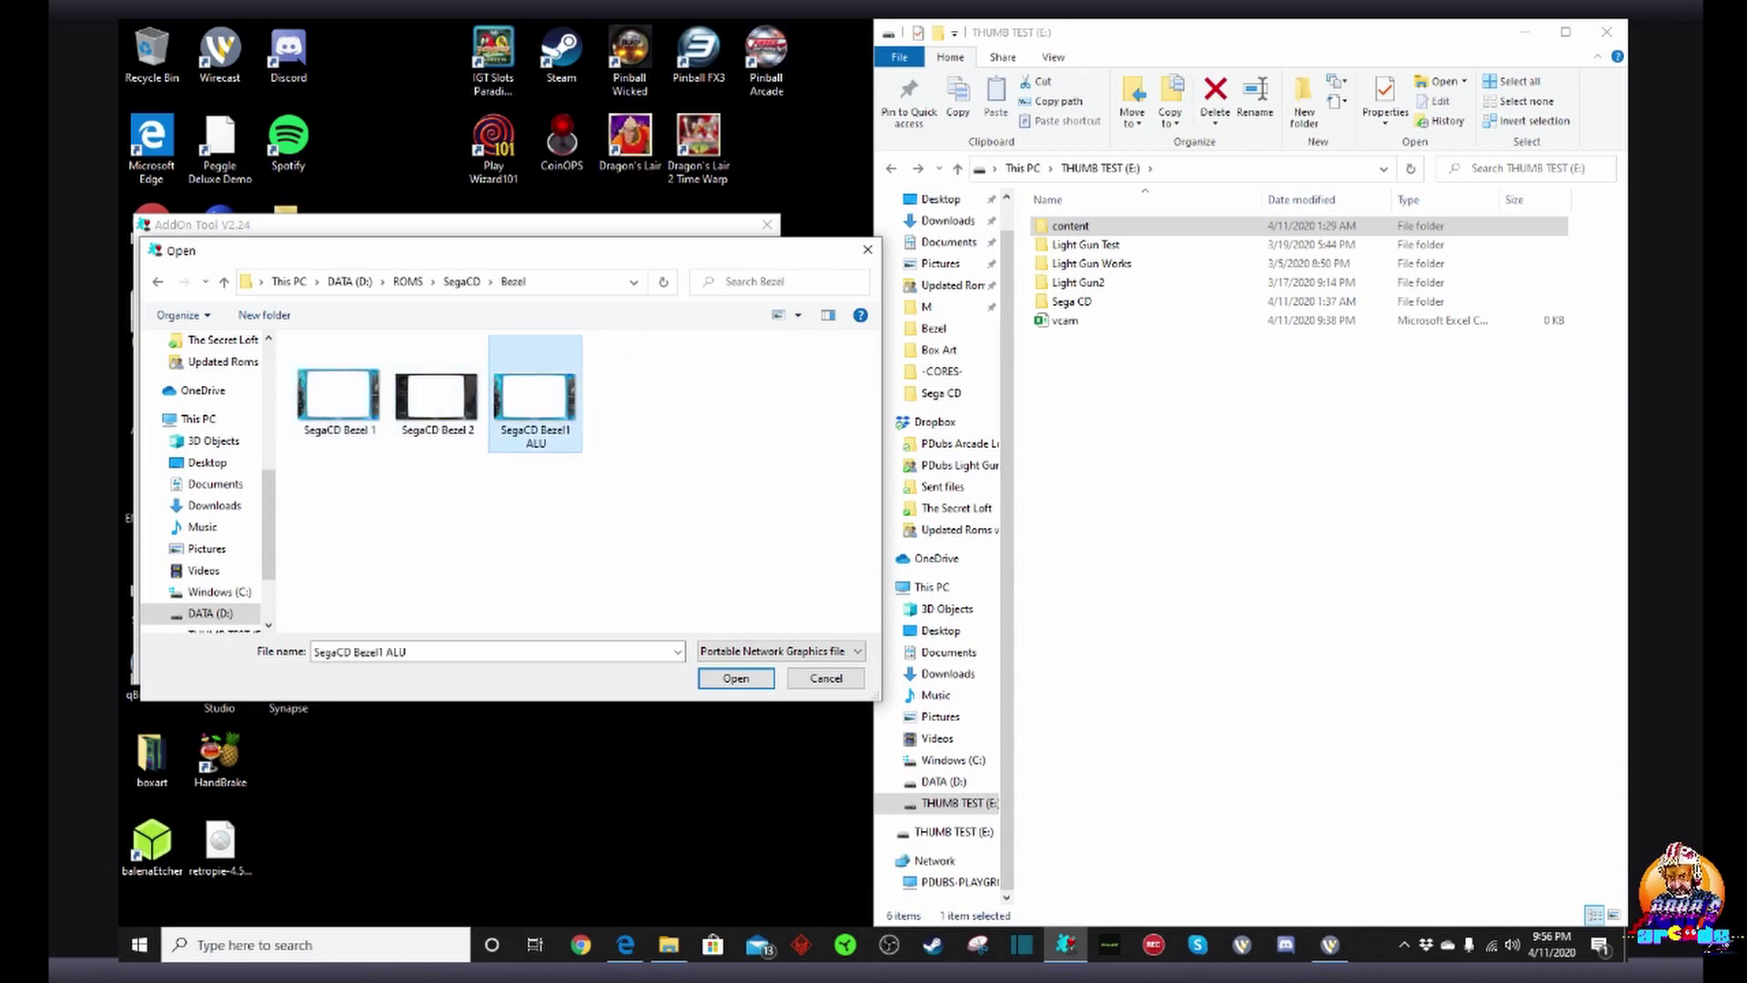
pyautogui.click(736, 678)
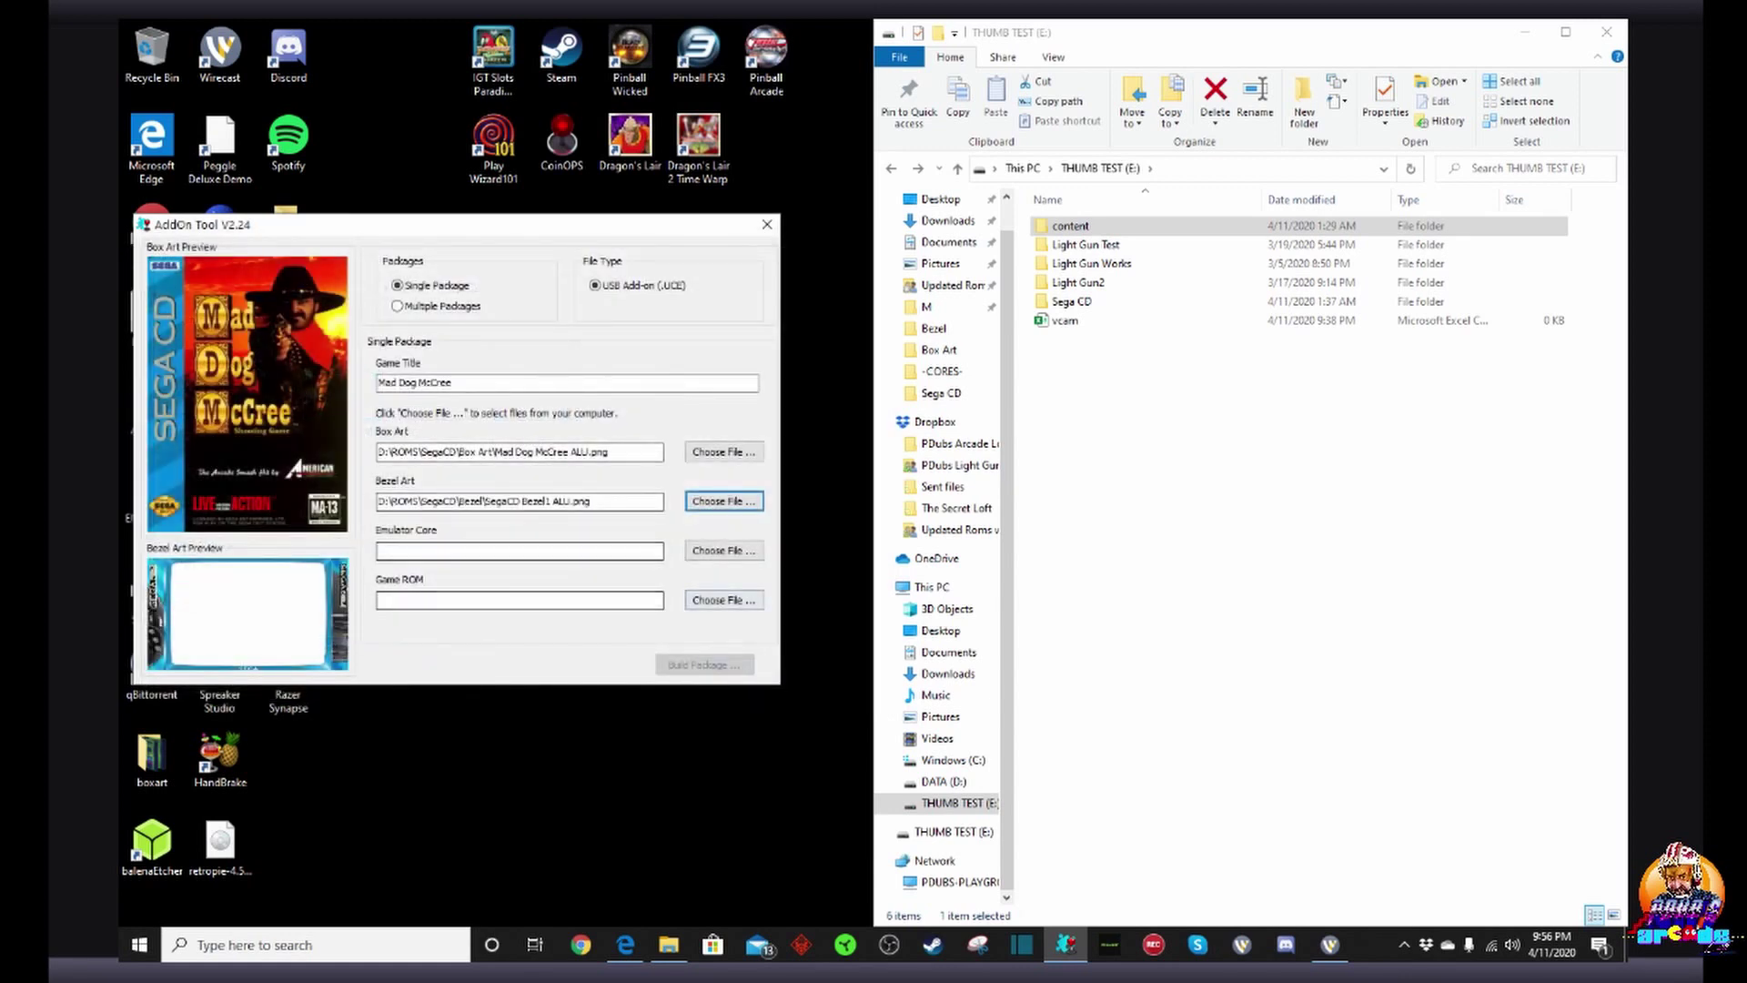
# Step: Set the emulator core to picodrive_libretro.so from the -CORES- folder on the desktop
pyautogui.click(724, 551)
pyautogui.scroll(5, 207, 482)
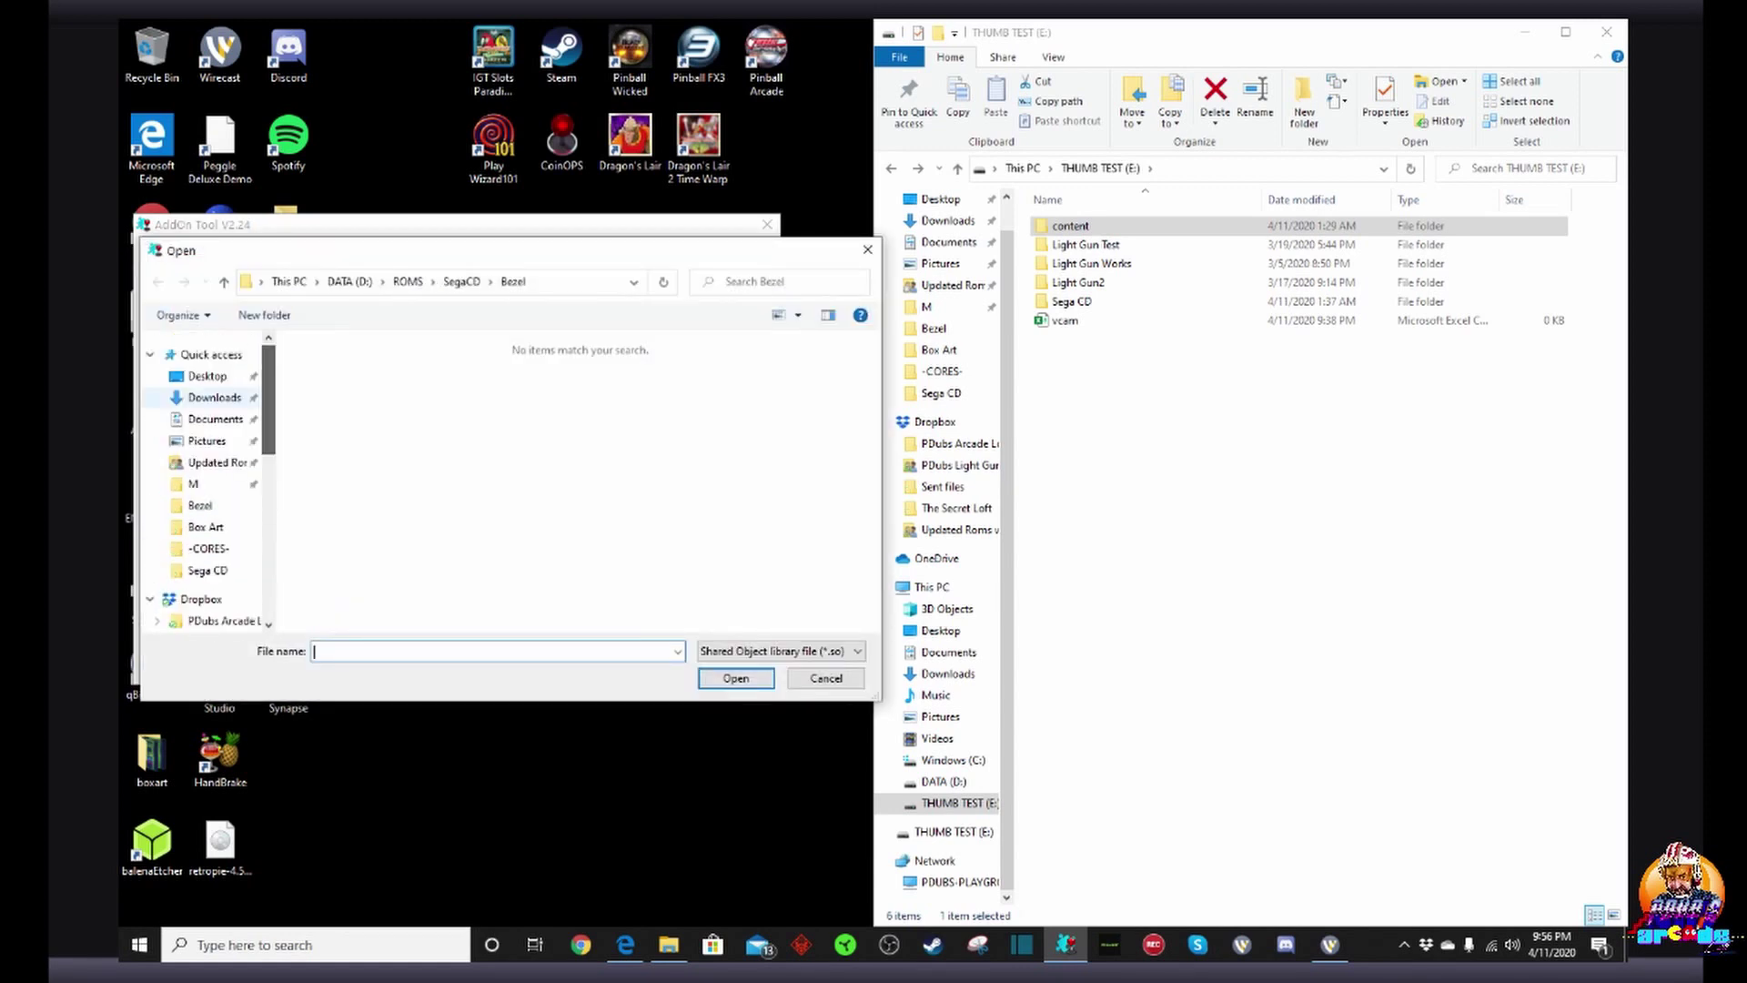
pyautogui.click(207, 376)
pyautogui.doubleClick(335, 405)
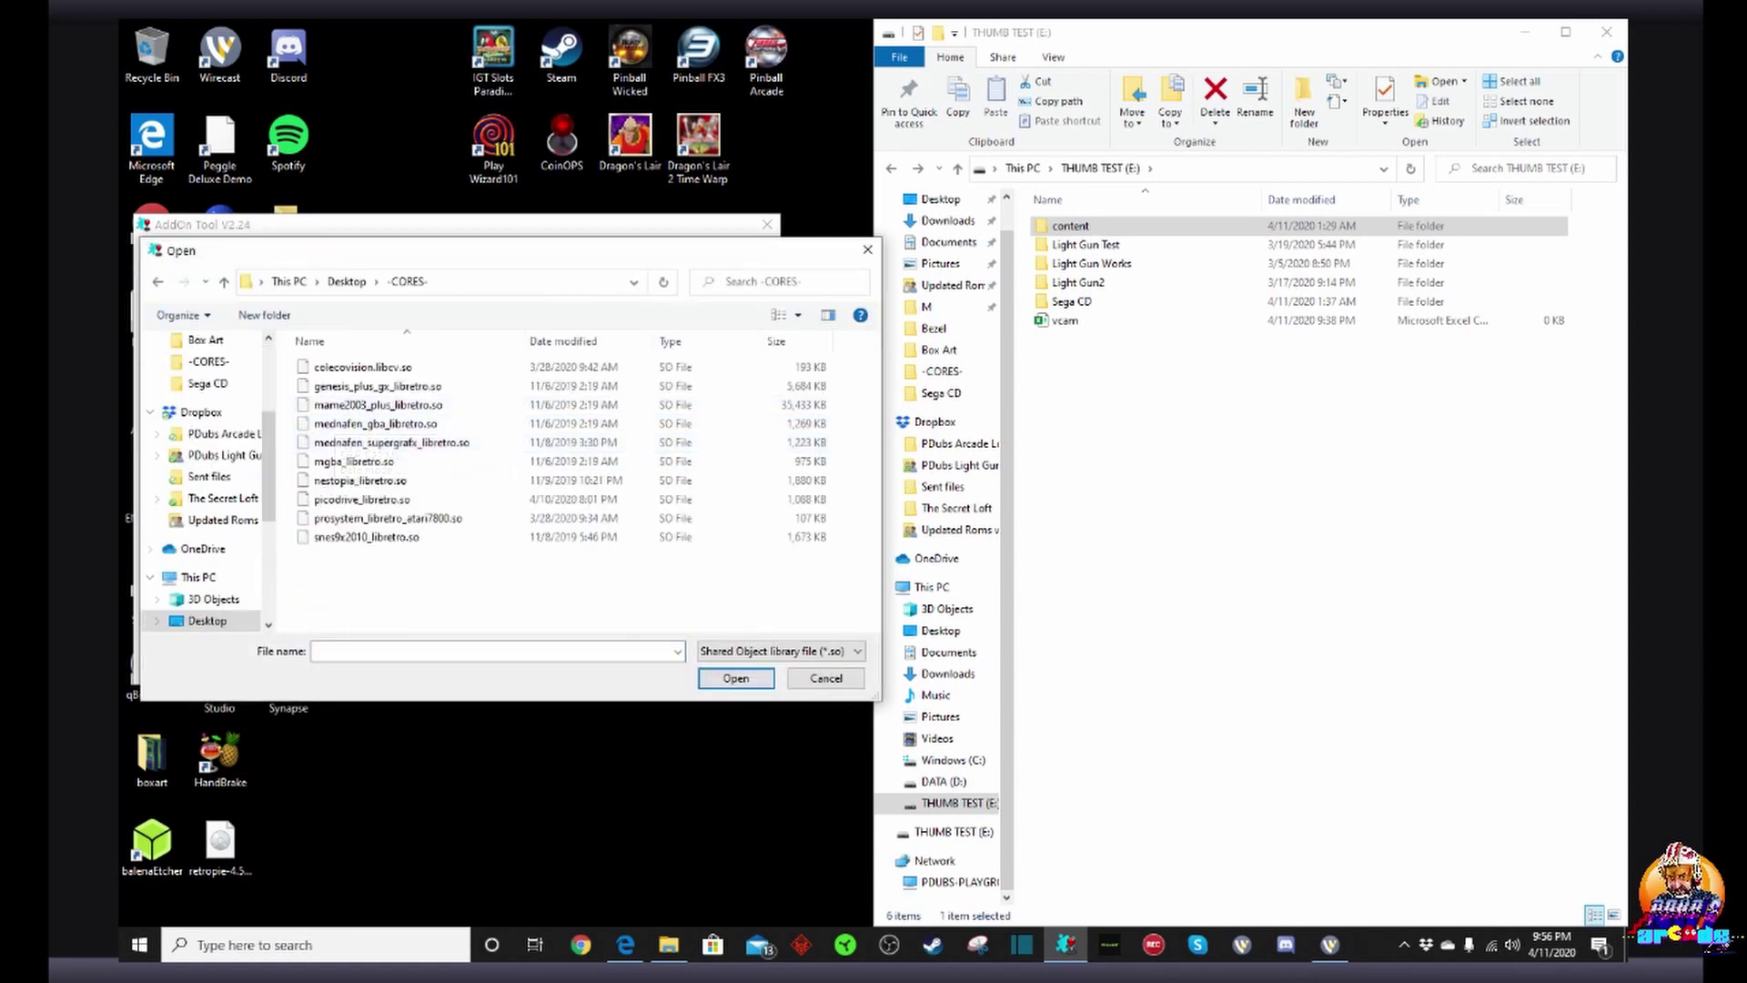
pyautogui.click(362, 500)
pyautogui.click(735, 678)
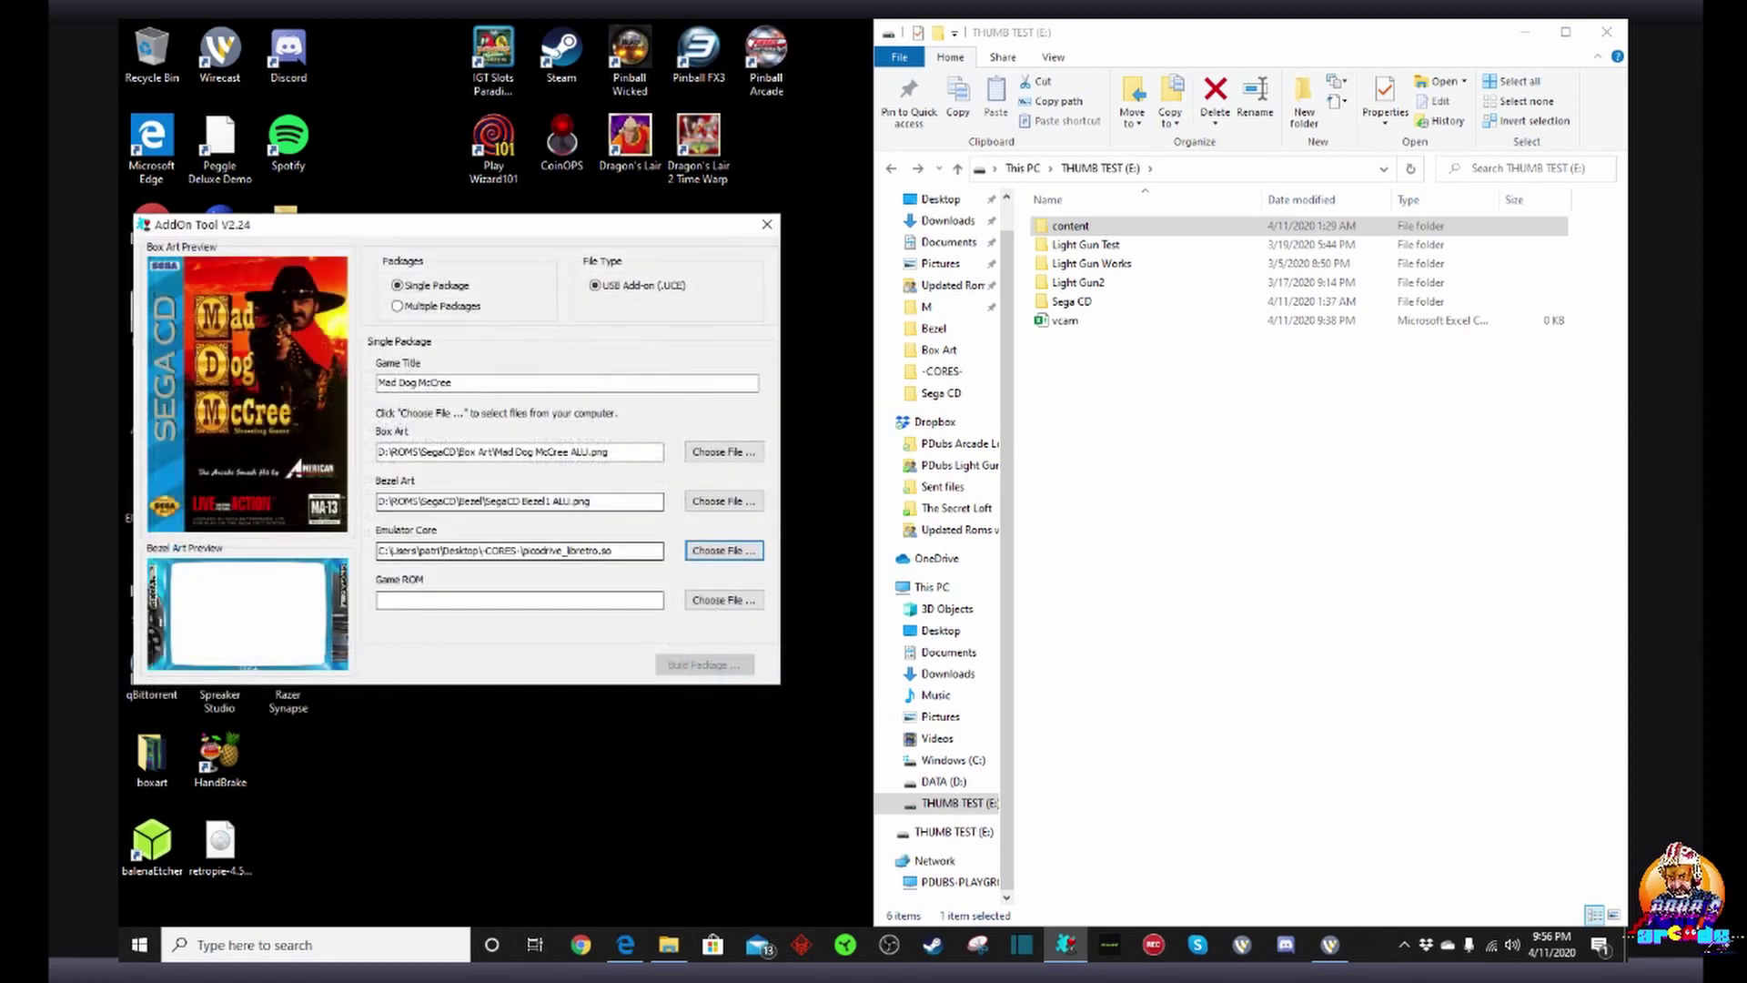
# Step: Set the game ROM to the Mad Dog McCree cue file in D:\ROMS\SegaCD\Roms\SegaCDCollection\M, using the Any file (*.*) filter
pyautogui.click(724, 598)
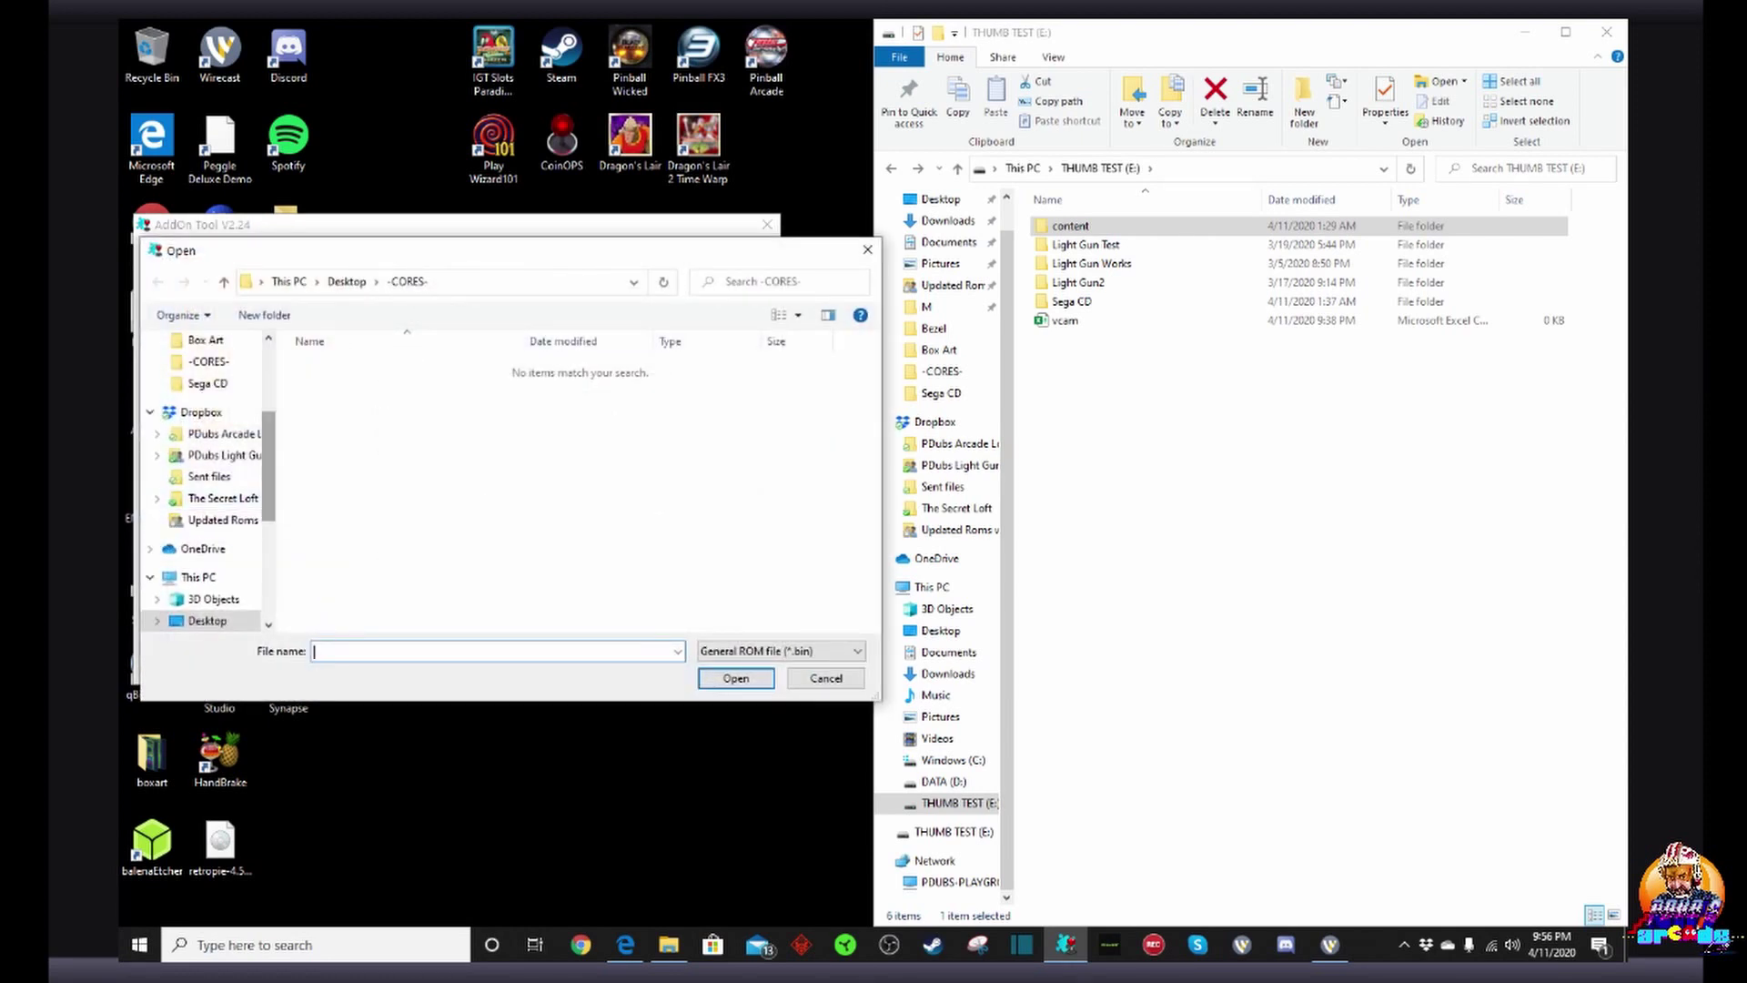
pyautogui.scroll(-4, 208, 509)
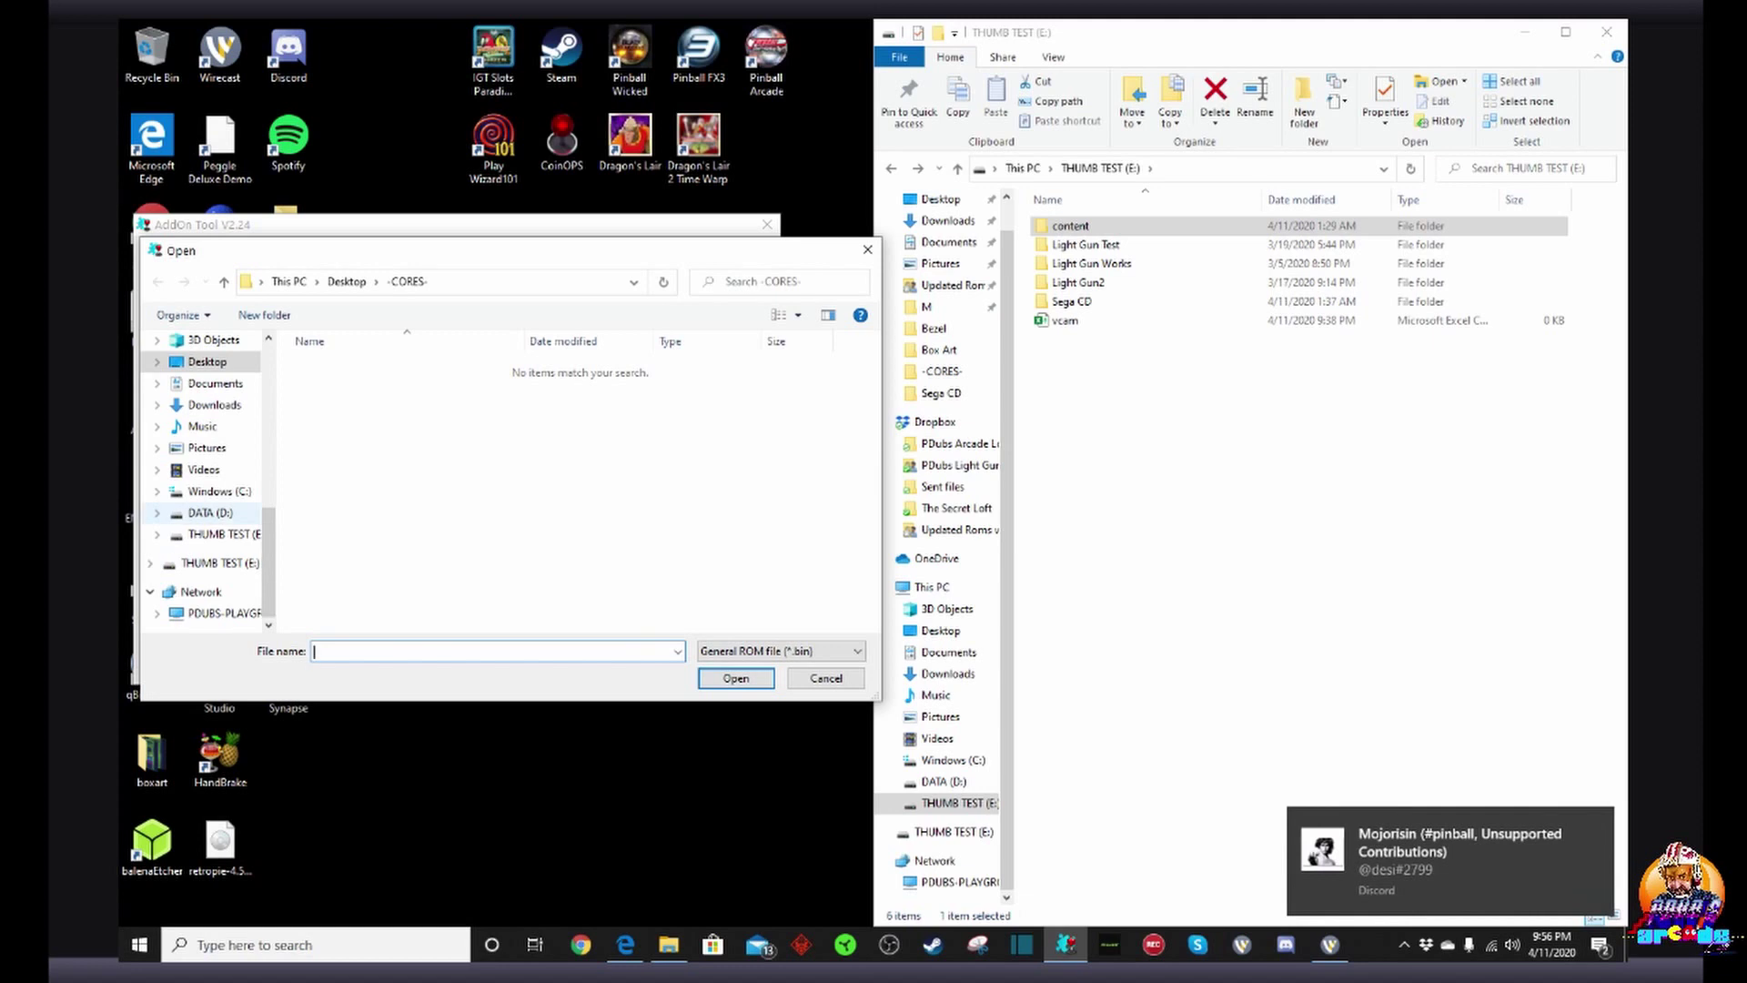
pyautogui.click(210, 513)
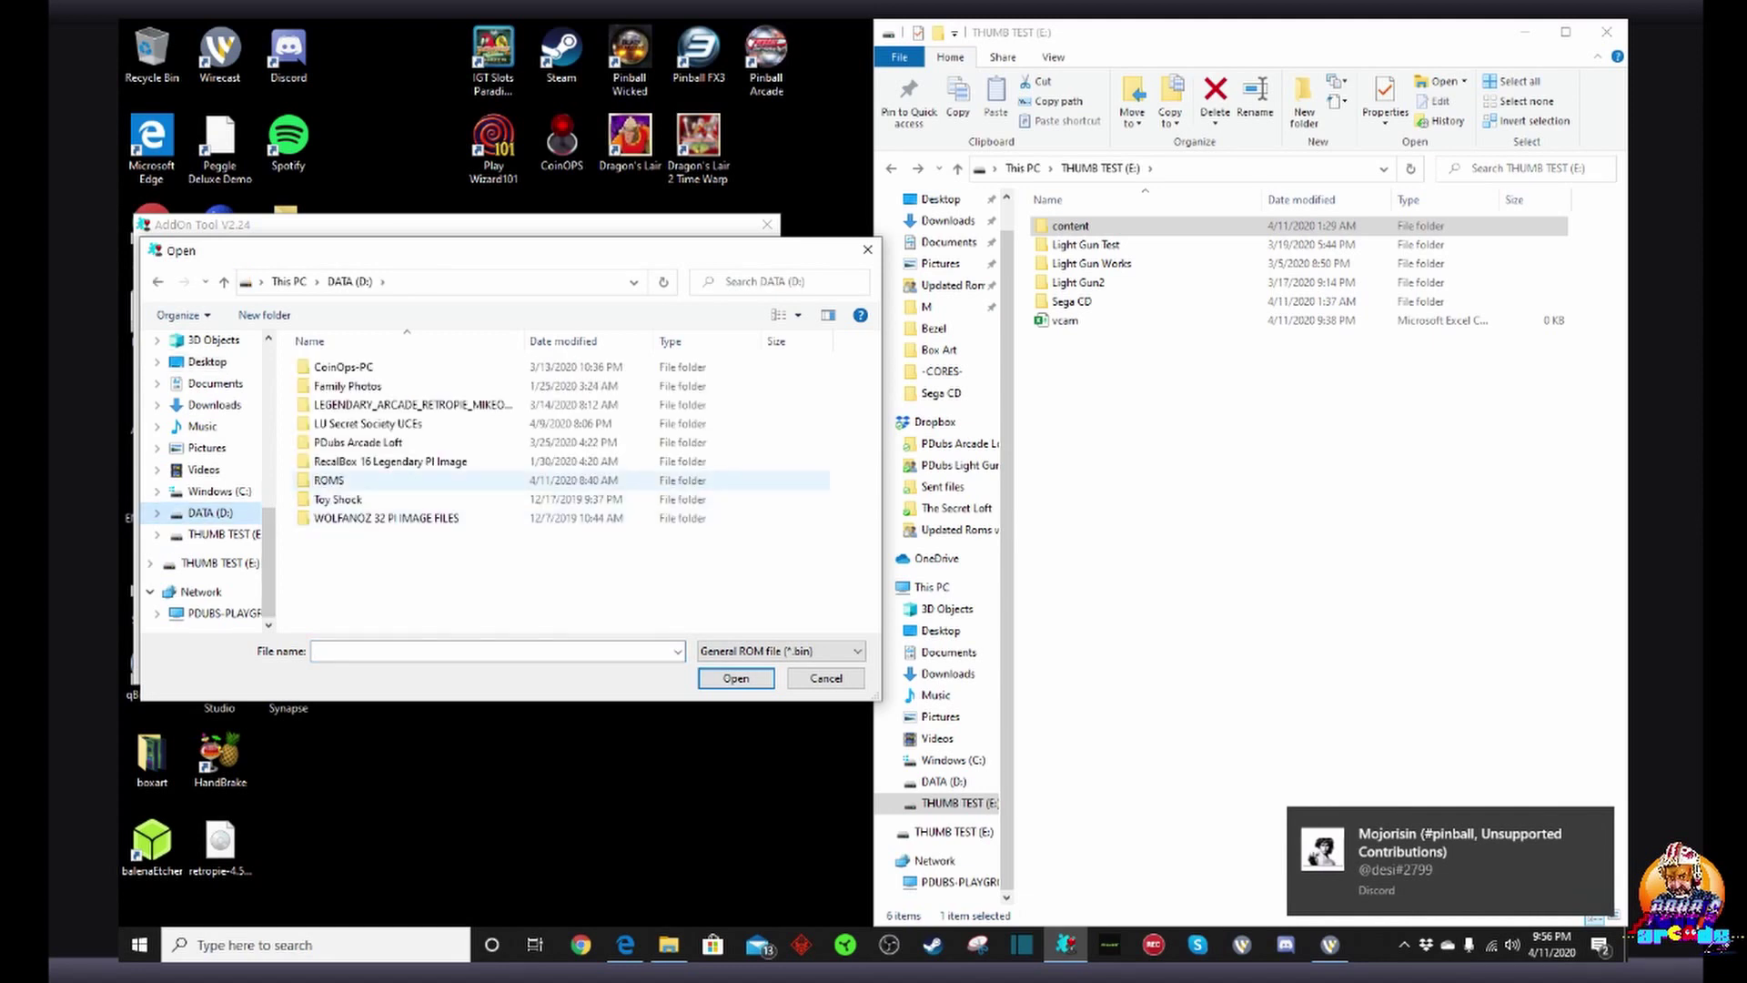
pyautogui.doubleClick(329, 479)
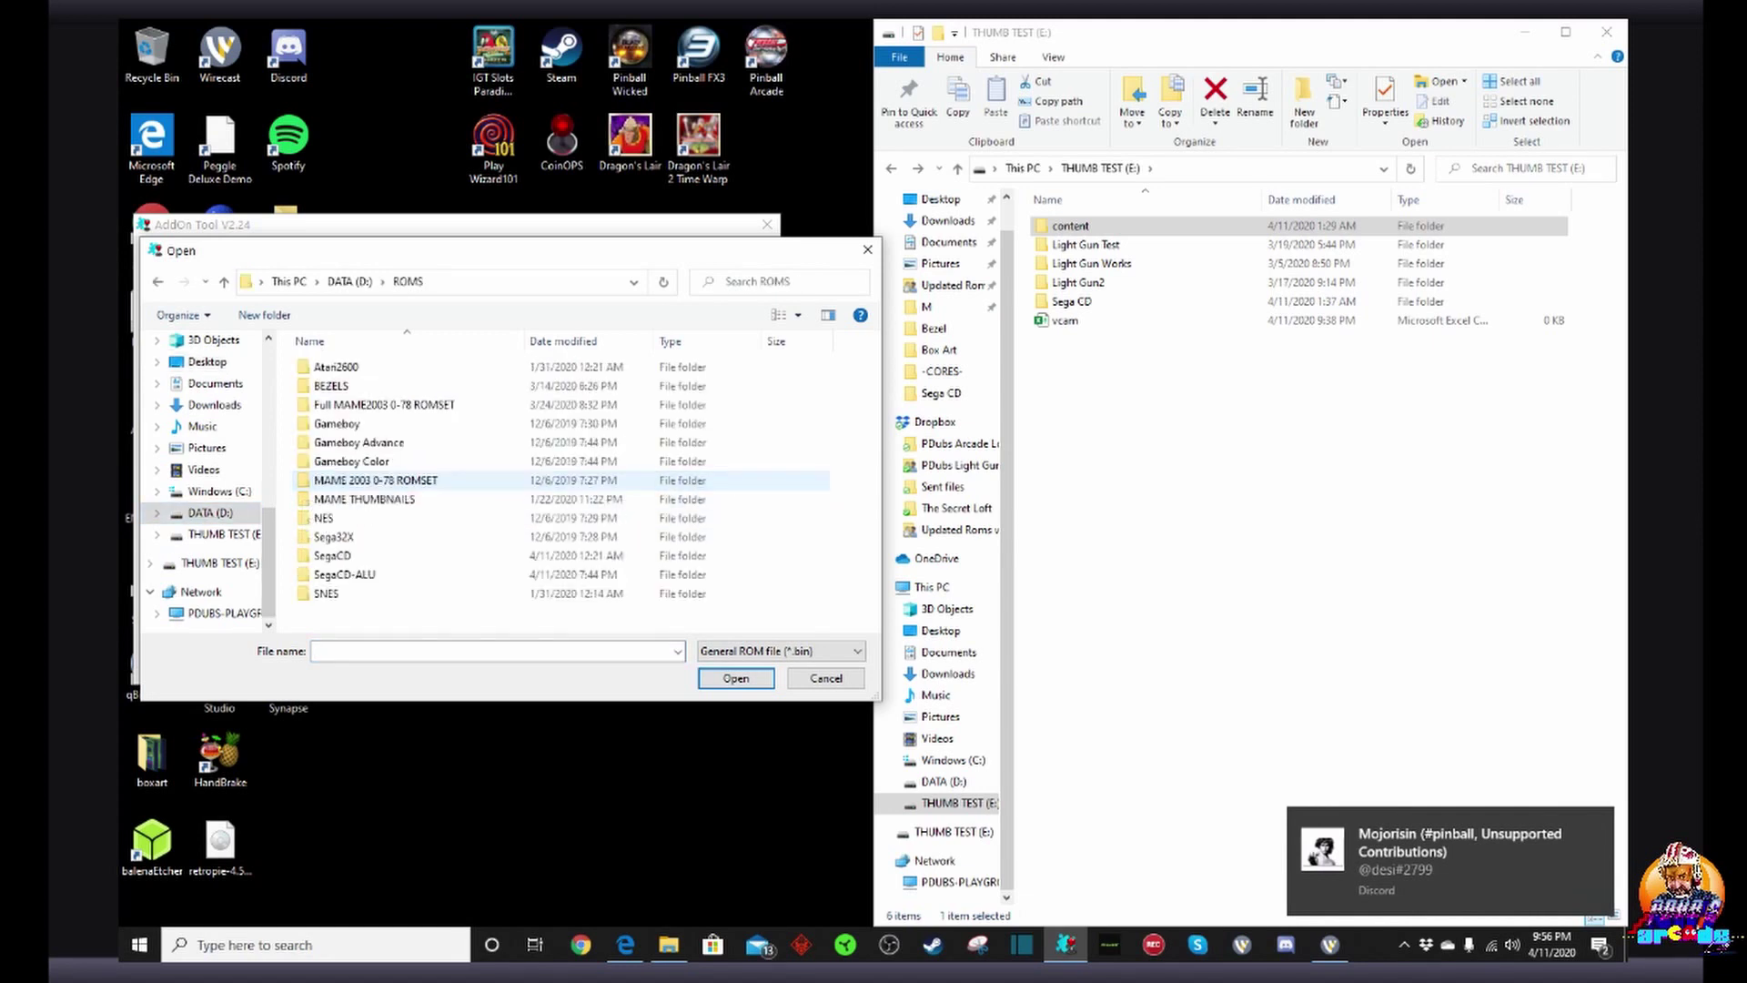
pyautogui.doubleClick(332, 555)
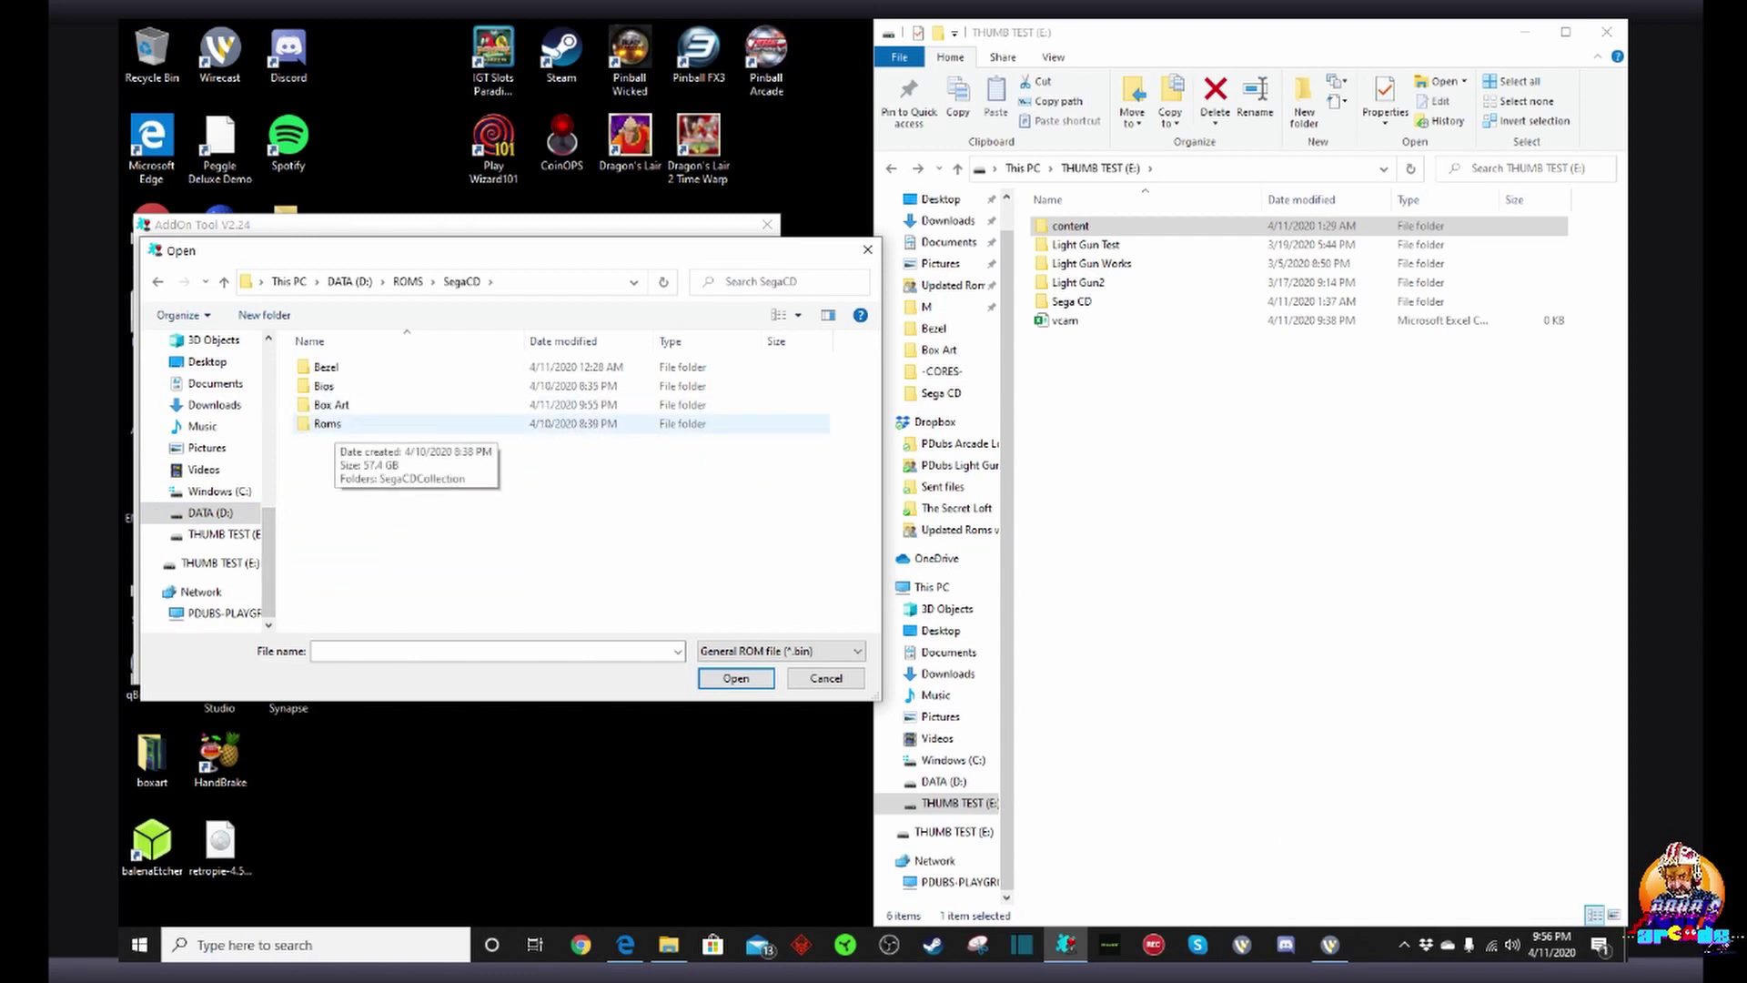
pyautogui.doubleClick(327, 423)
pyautogui.doubleClick(346, 366)
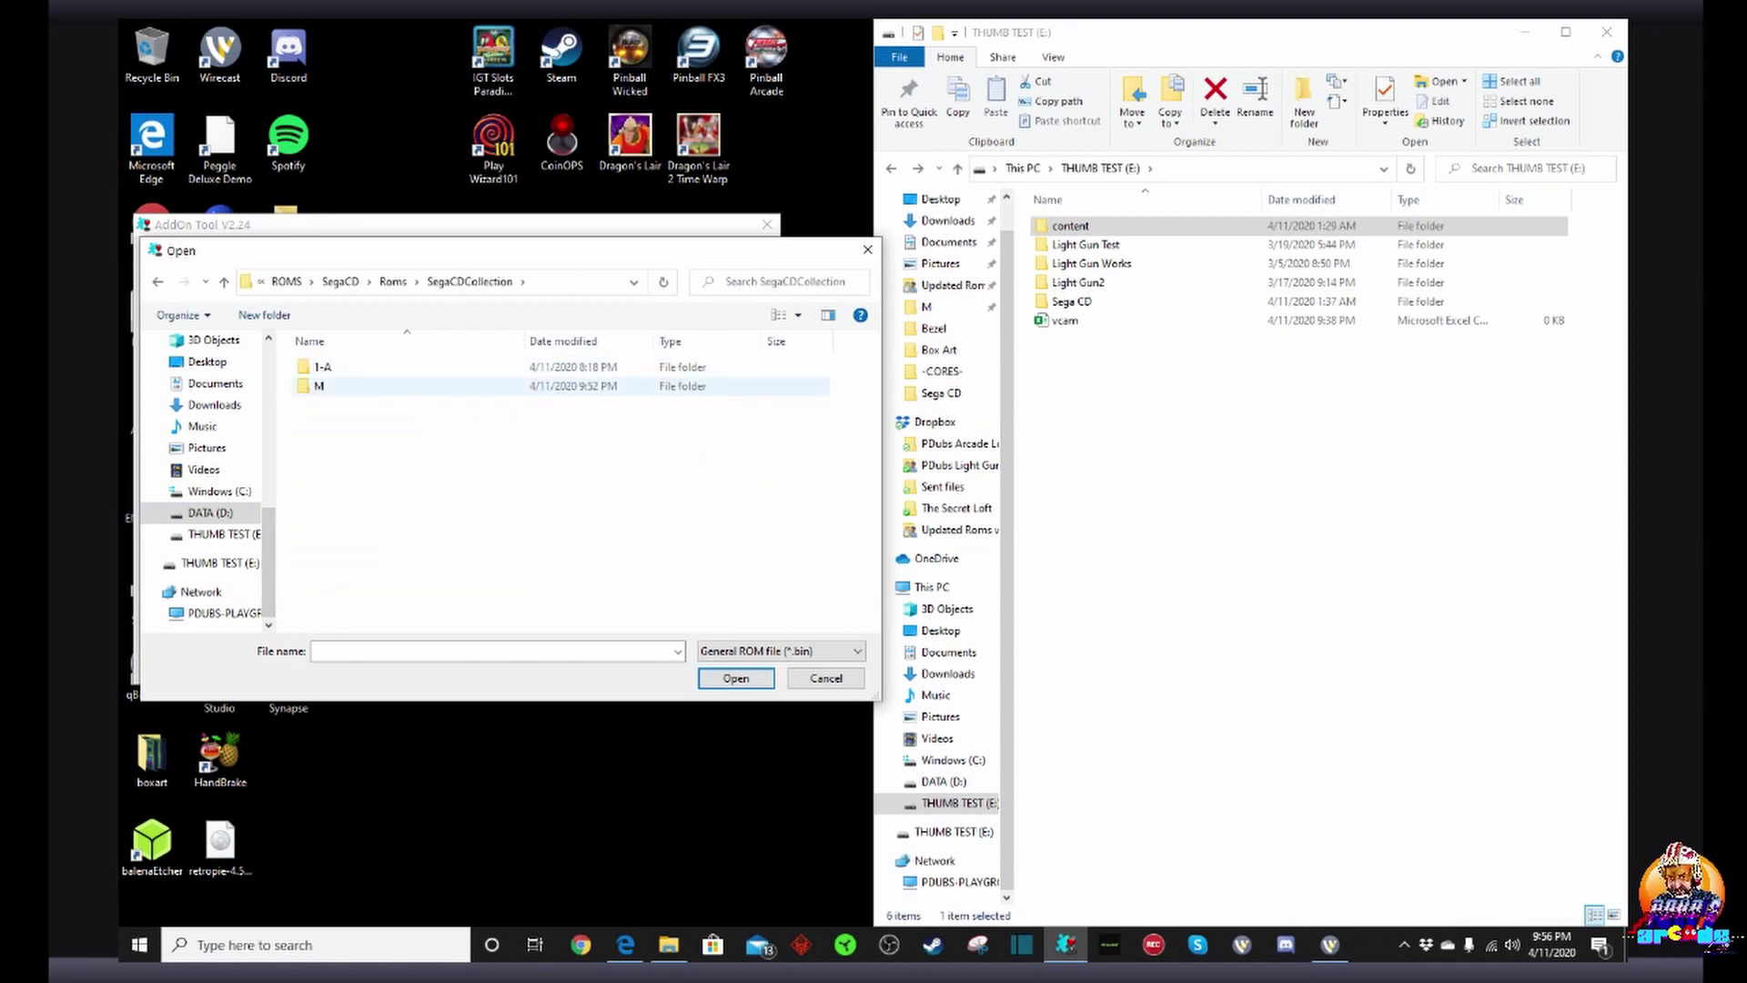
pyautogui.doubleClick(319, 386)
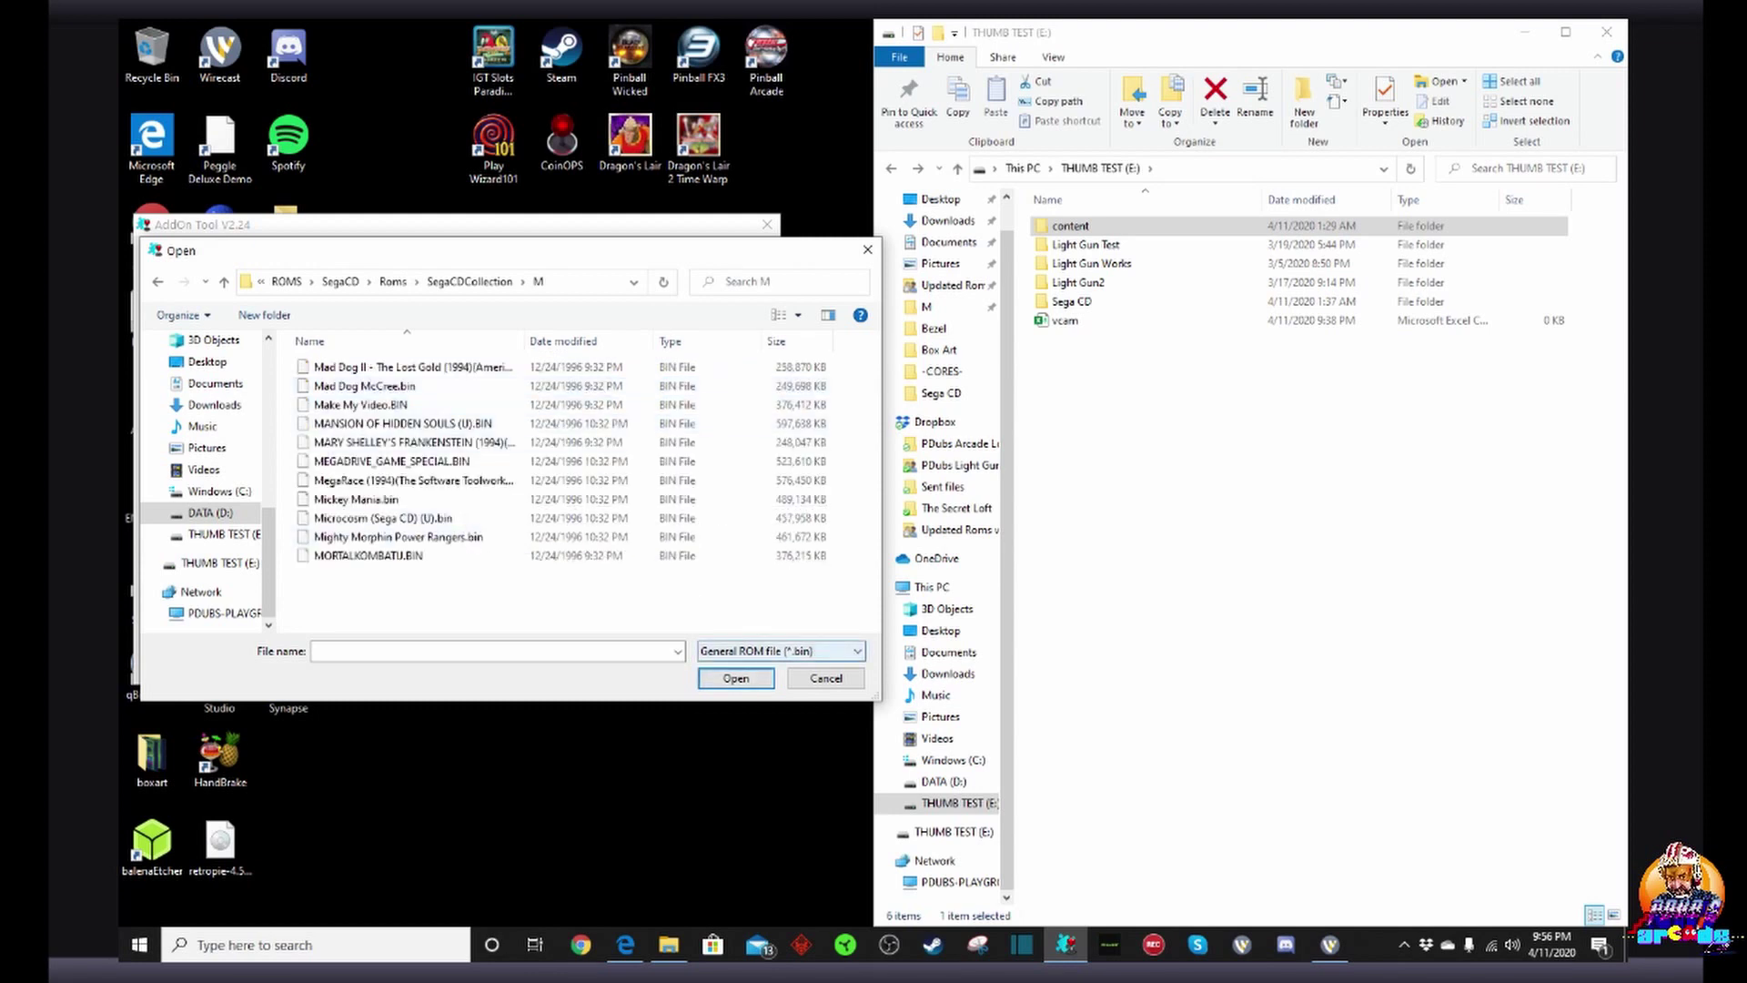
pyautogui.click(782, 652)
pyautogui.click(755, 724)
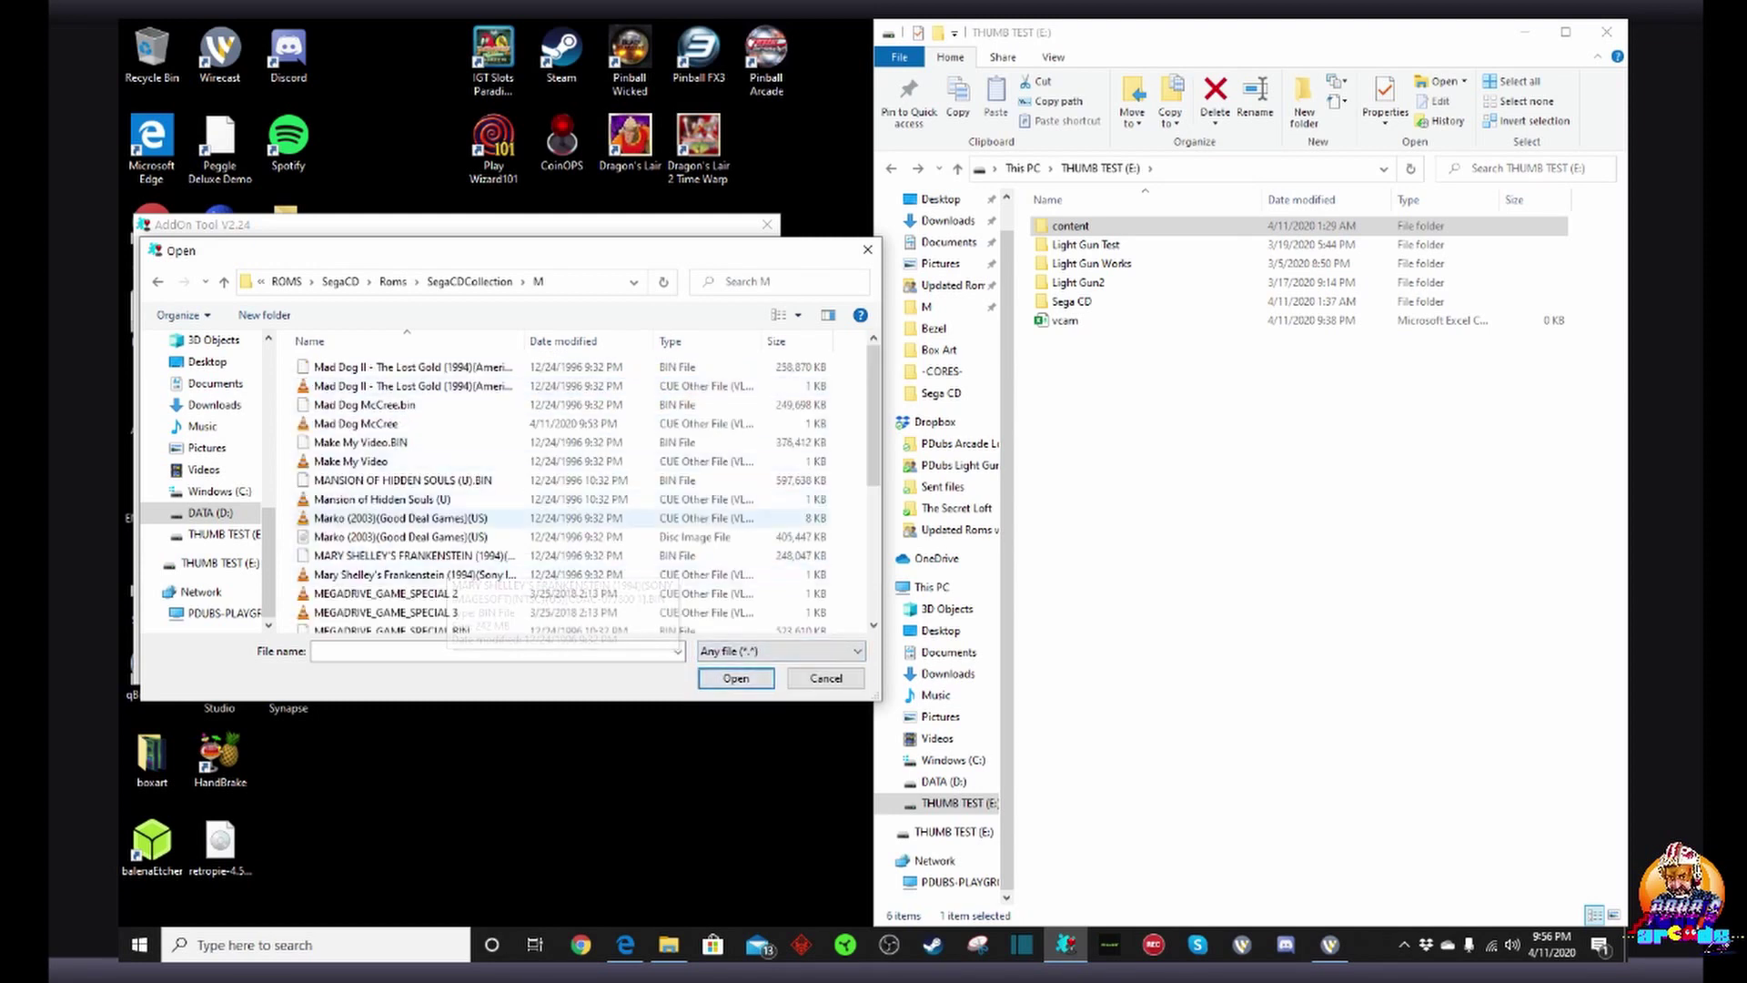
pyautogui.scroll(-1, 437, 523)
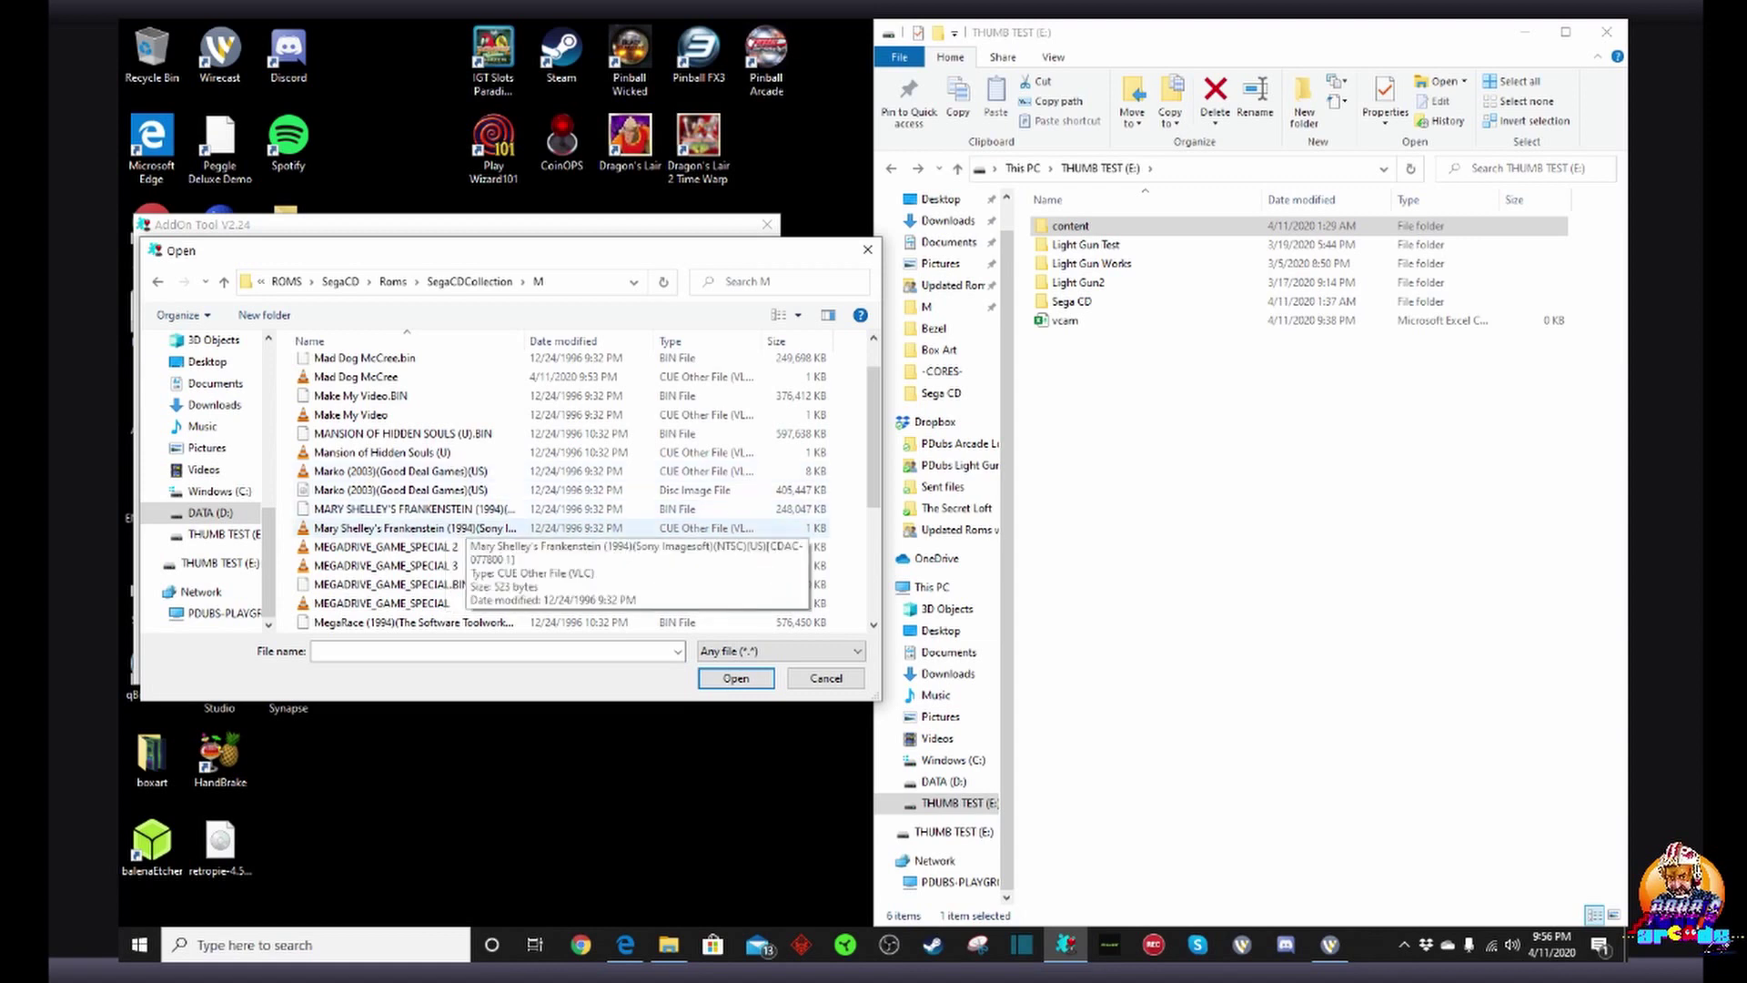
pyautogui.scroll(1, 437, 514)
pyautogui.click(357, 424)
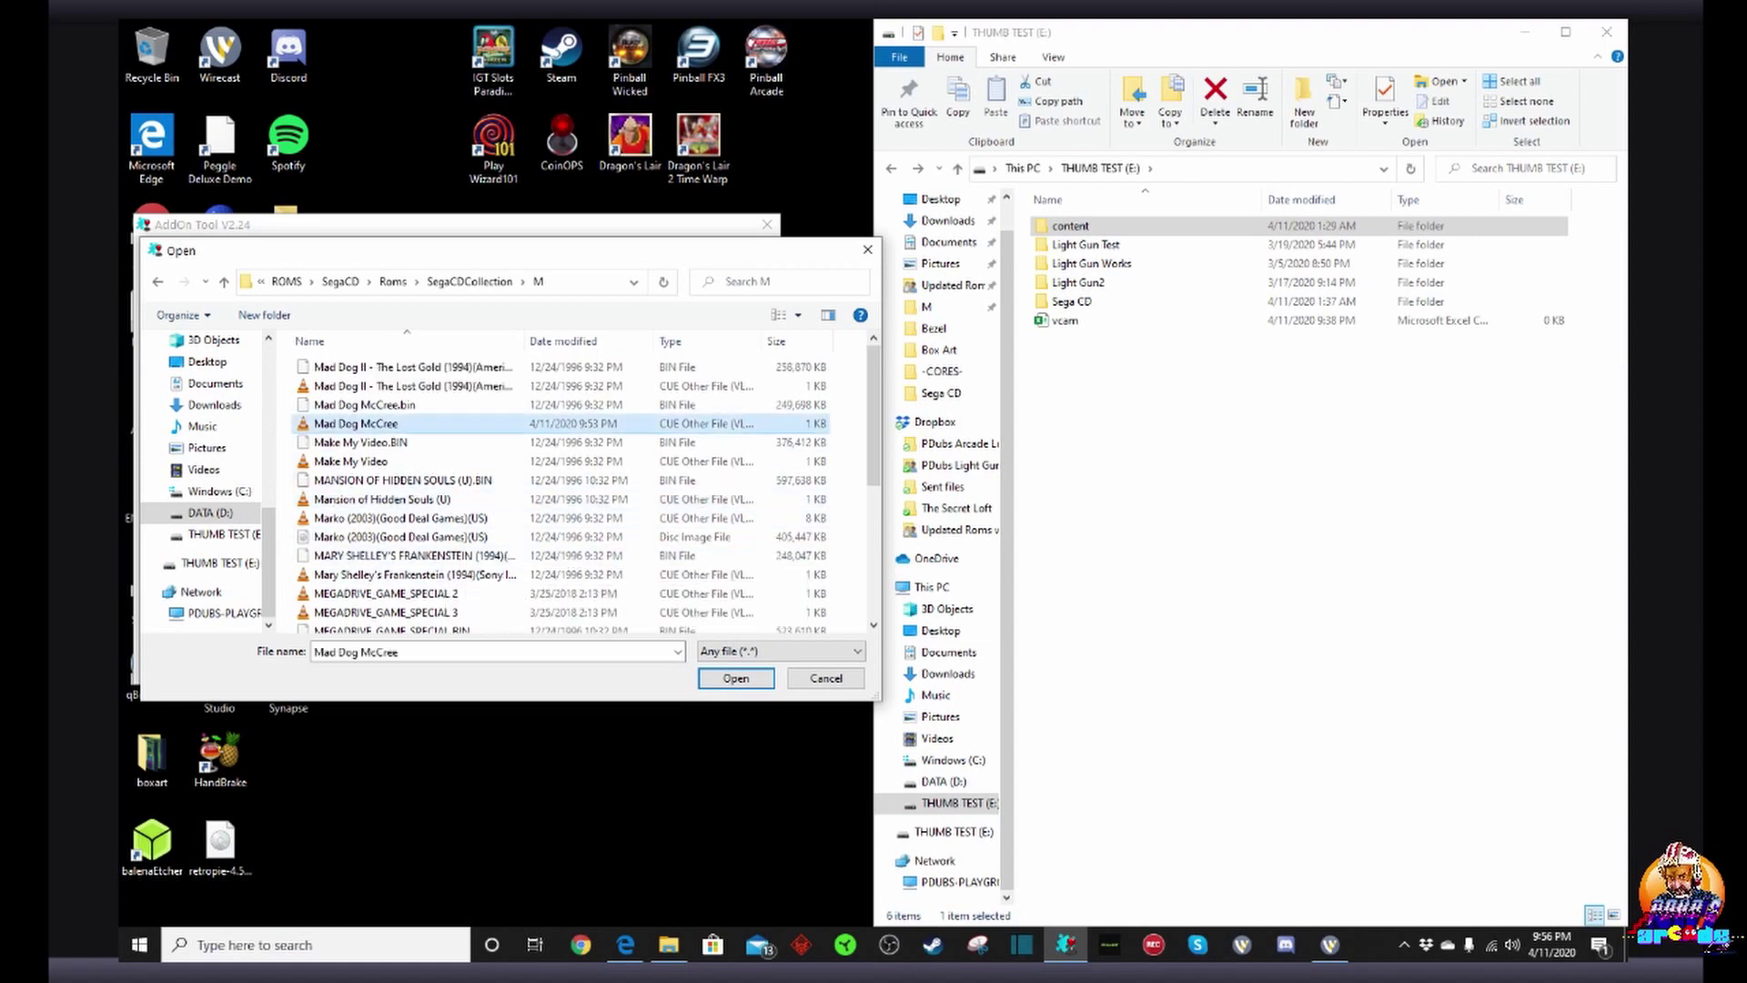
pyautogui.click(736, 678)
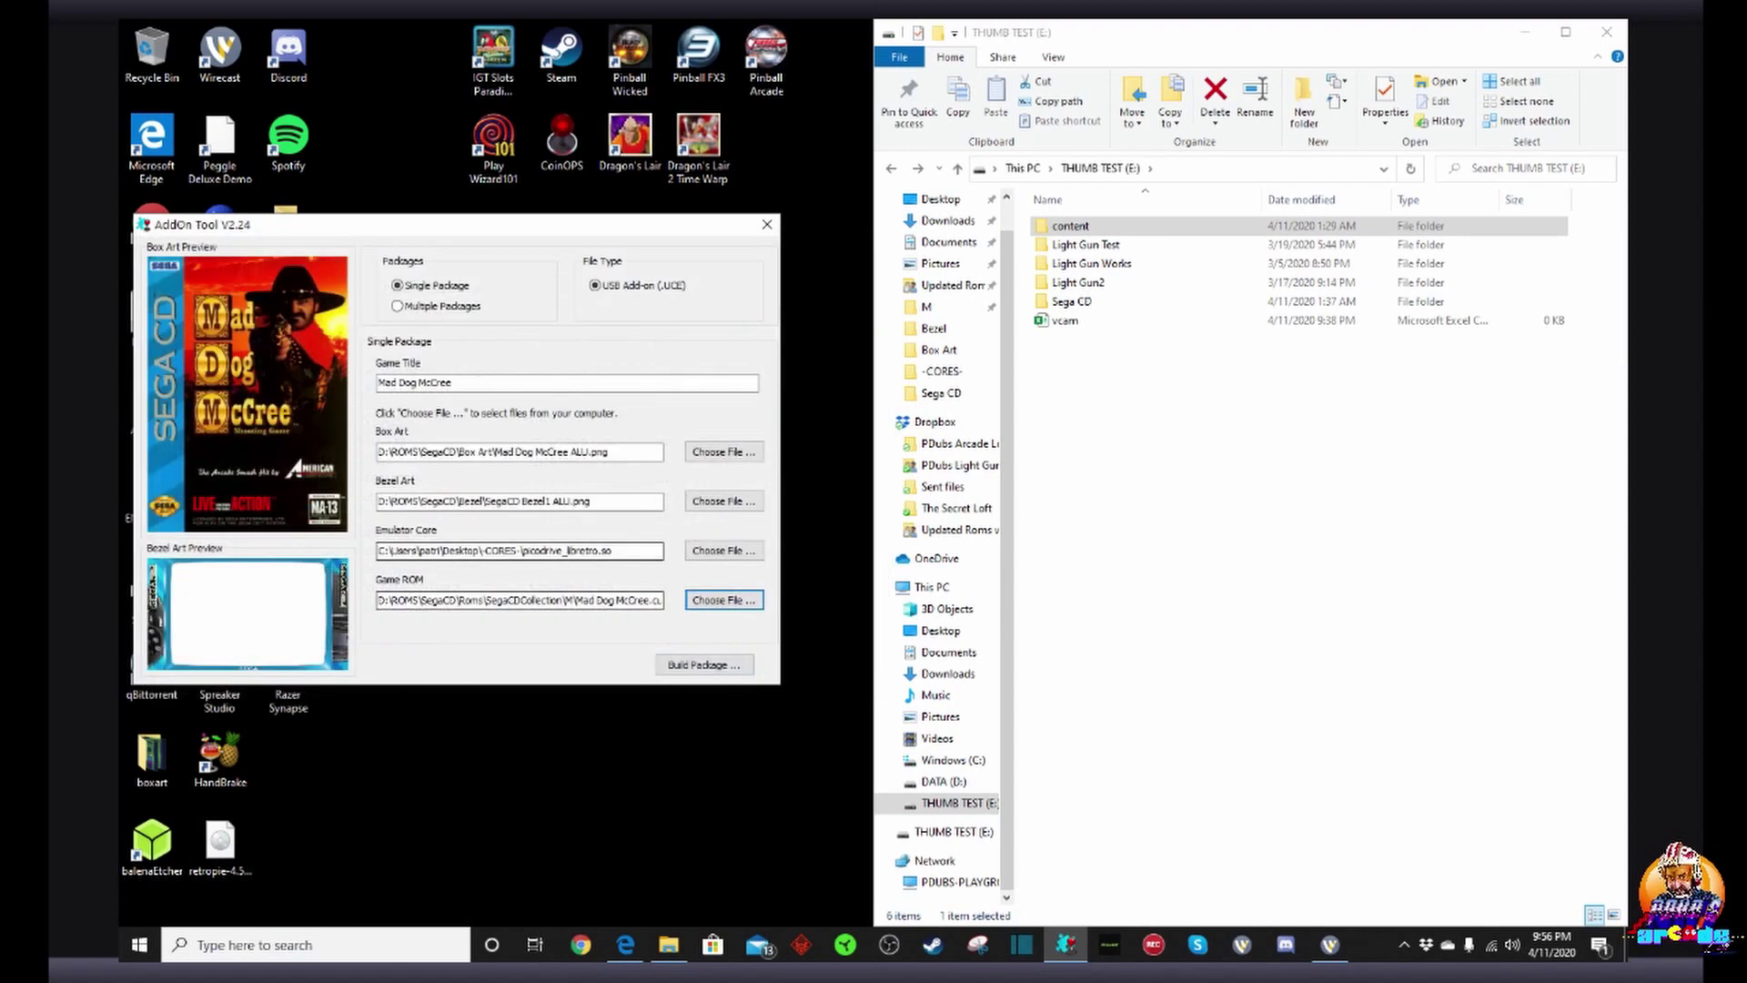
# Step: Build the add-on package and save it as AddOn_Mad Dog McCree in the Sega CD folder on THUMB TEST (E:)
pyautogui.click(719, 666)
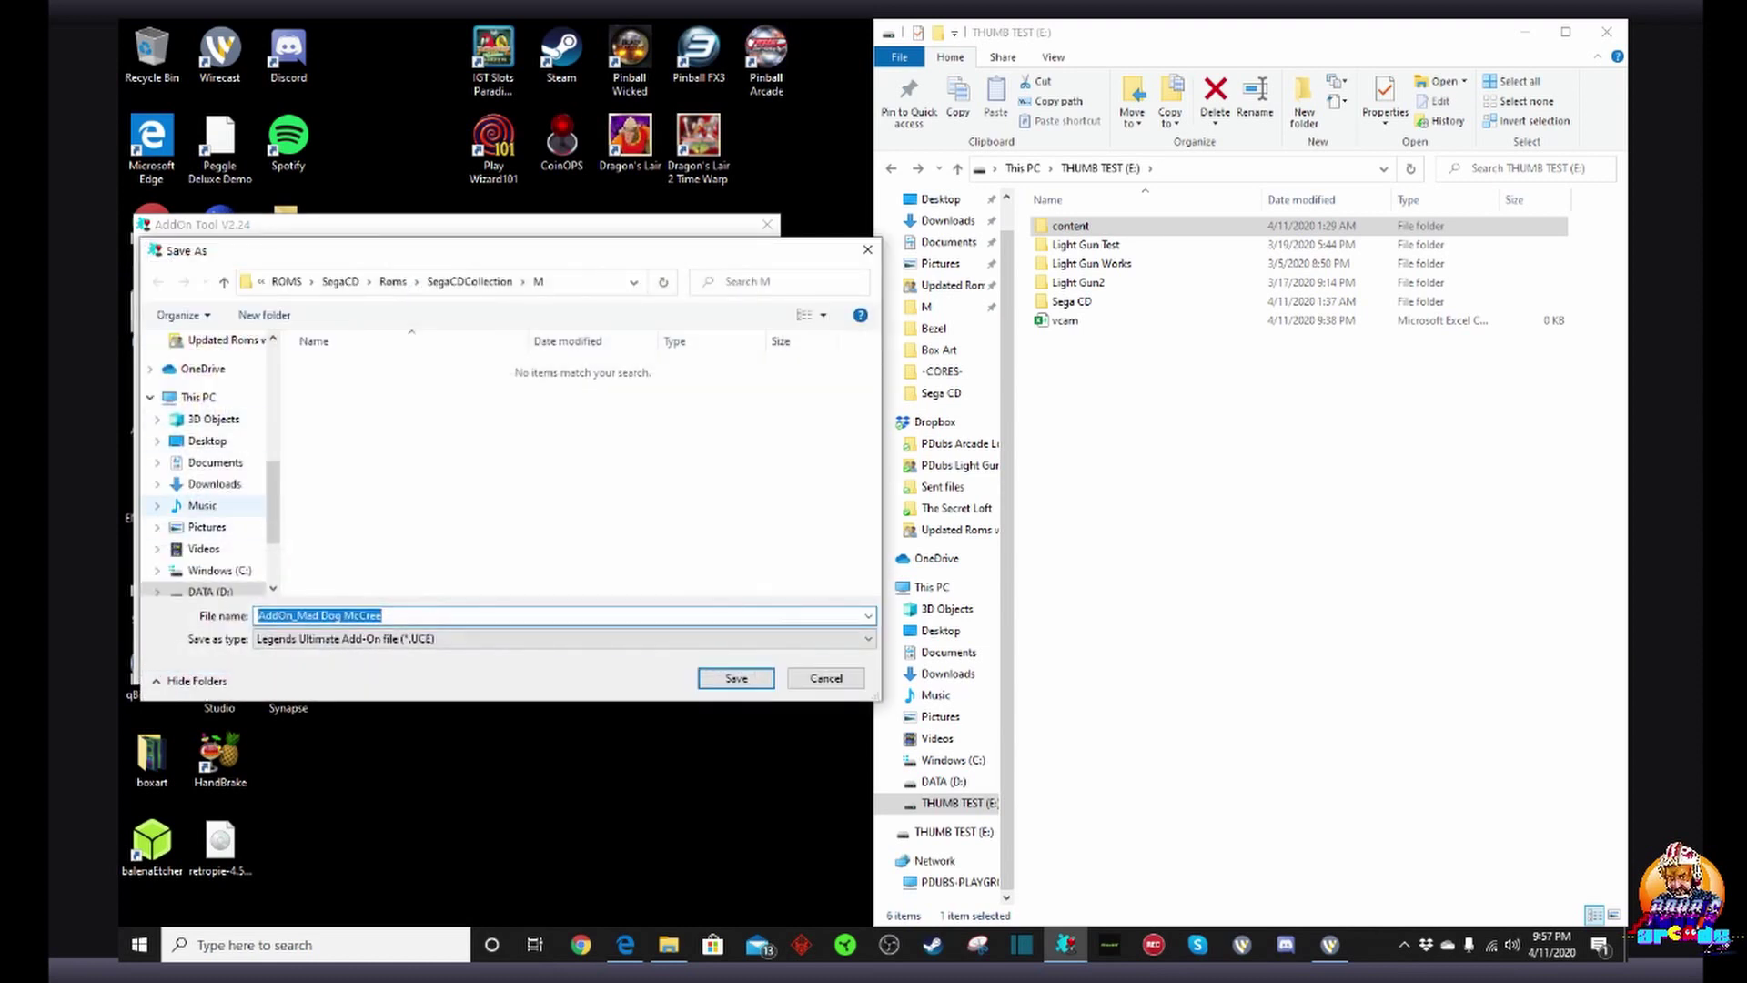
pyautogui.click(219, 519)
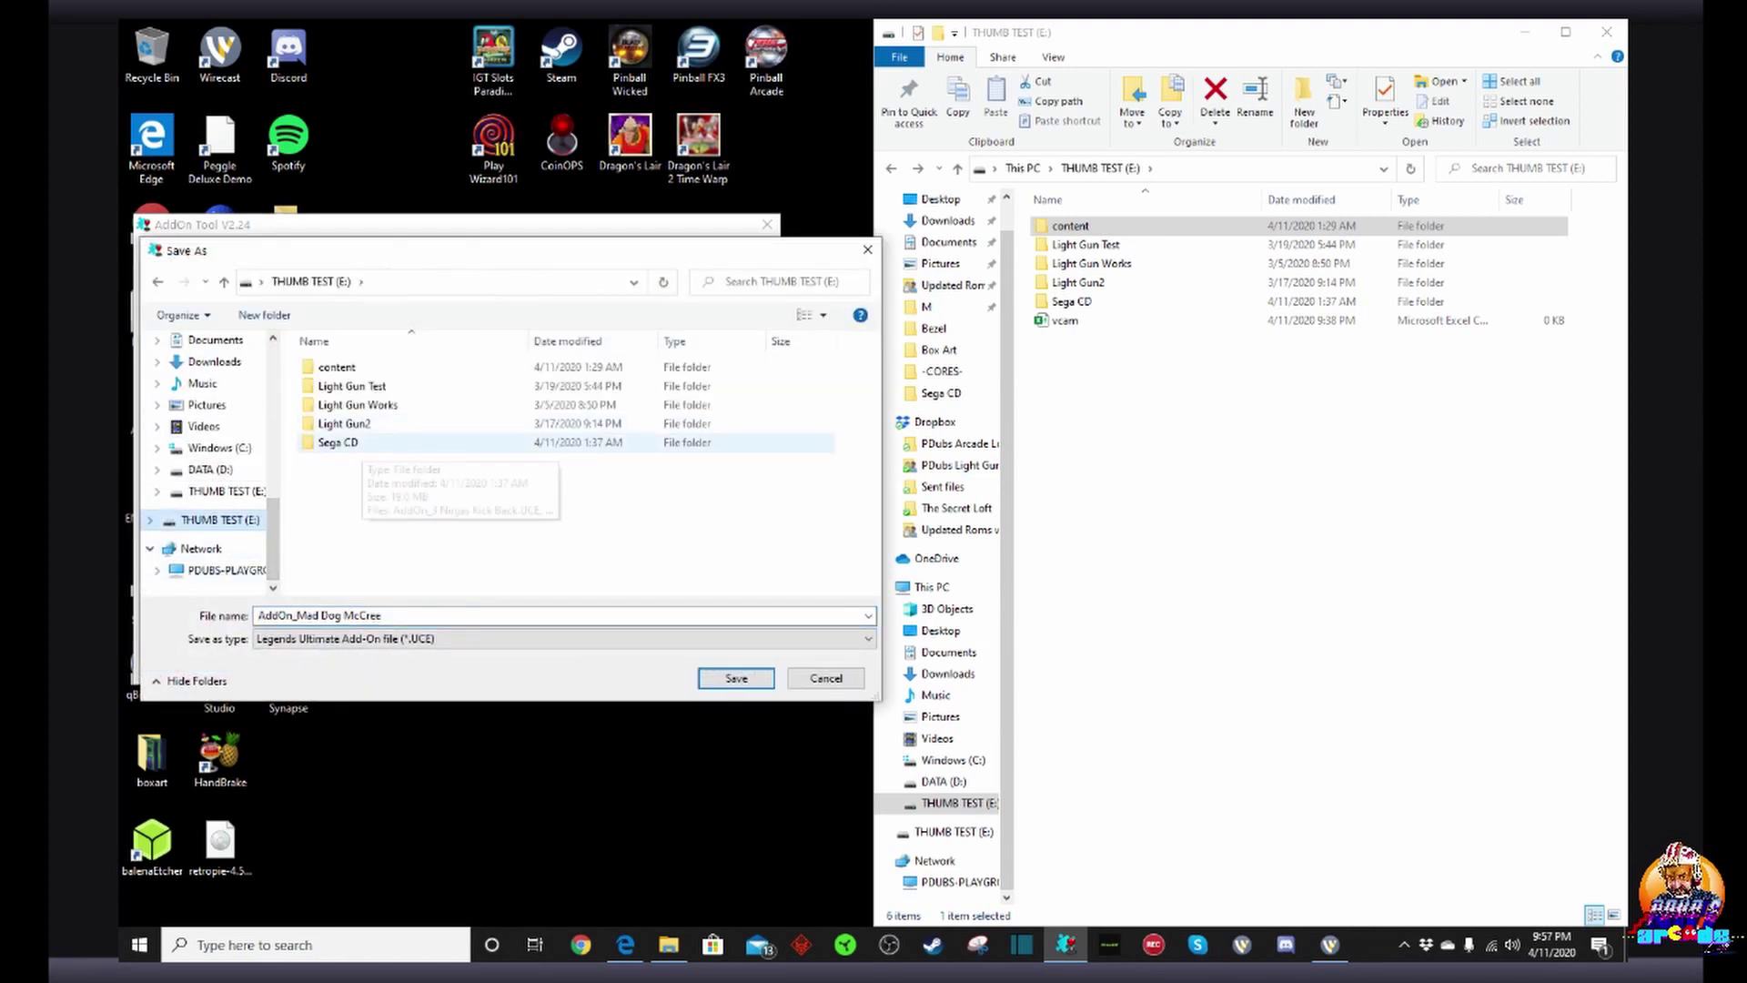
pyautogui.doubleClick(350, 443)
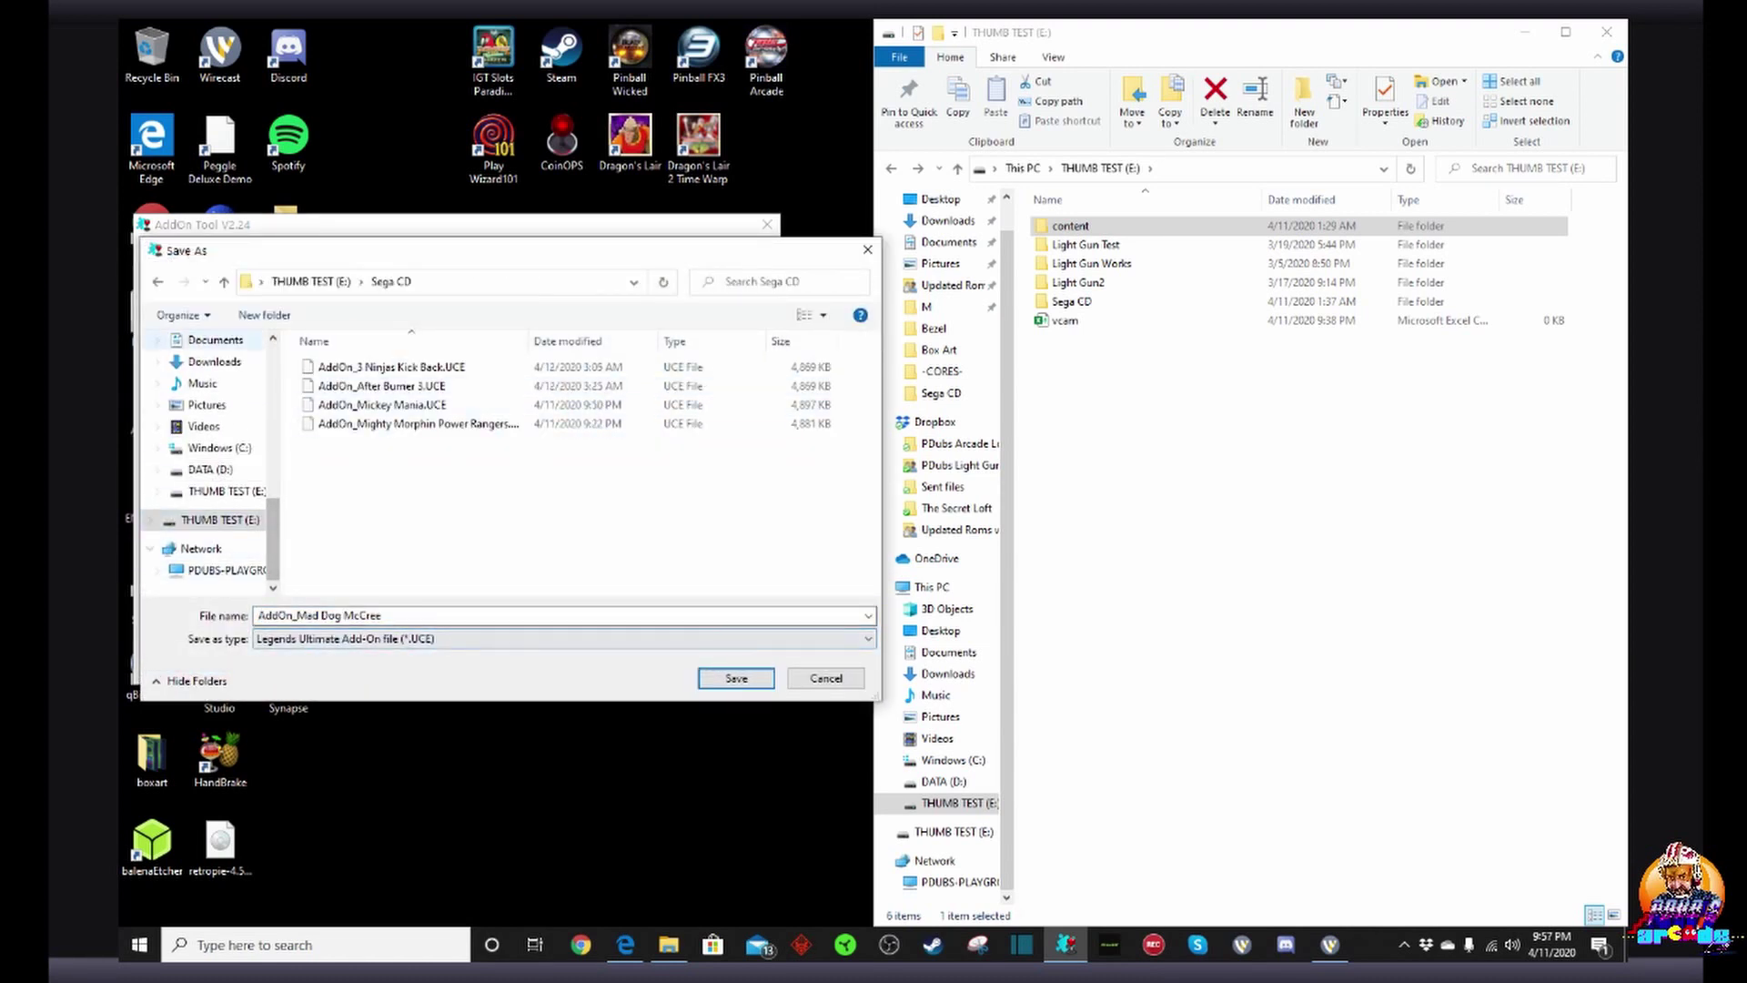
pyautogui.click(437, 616)
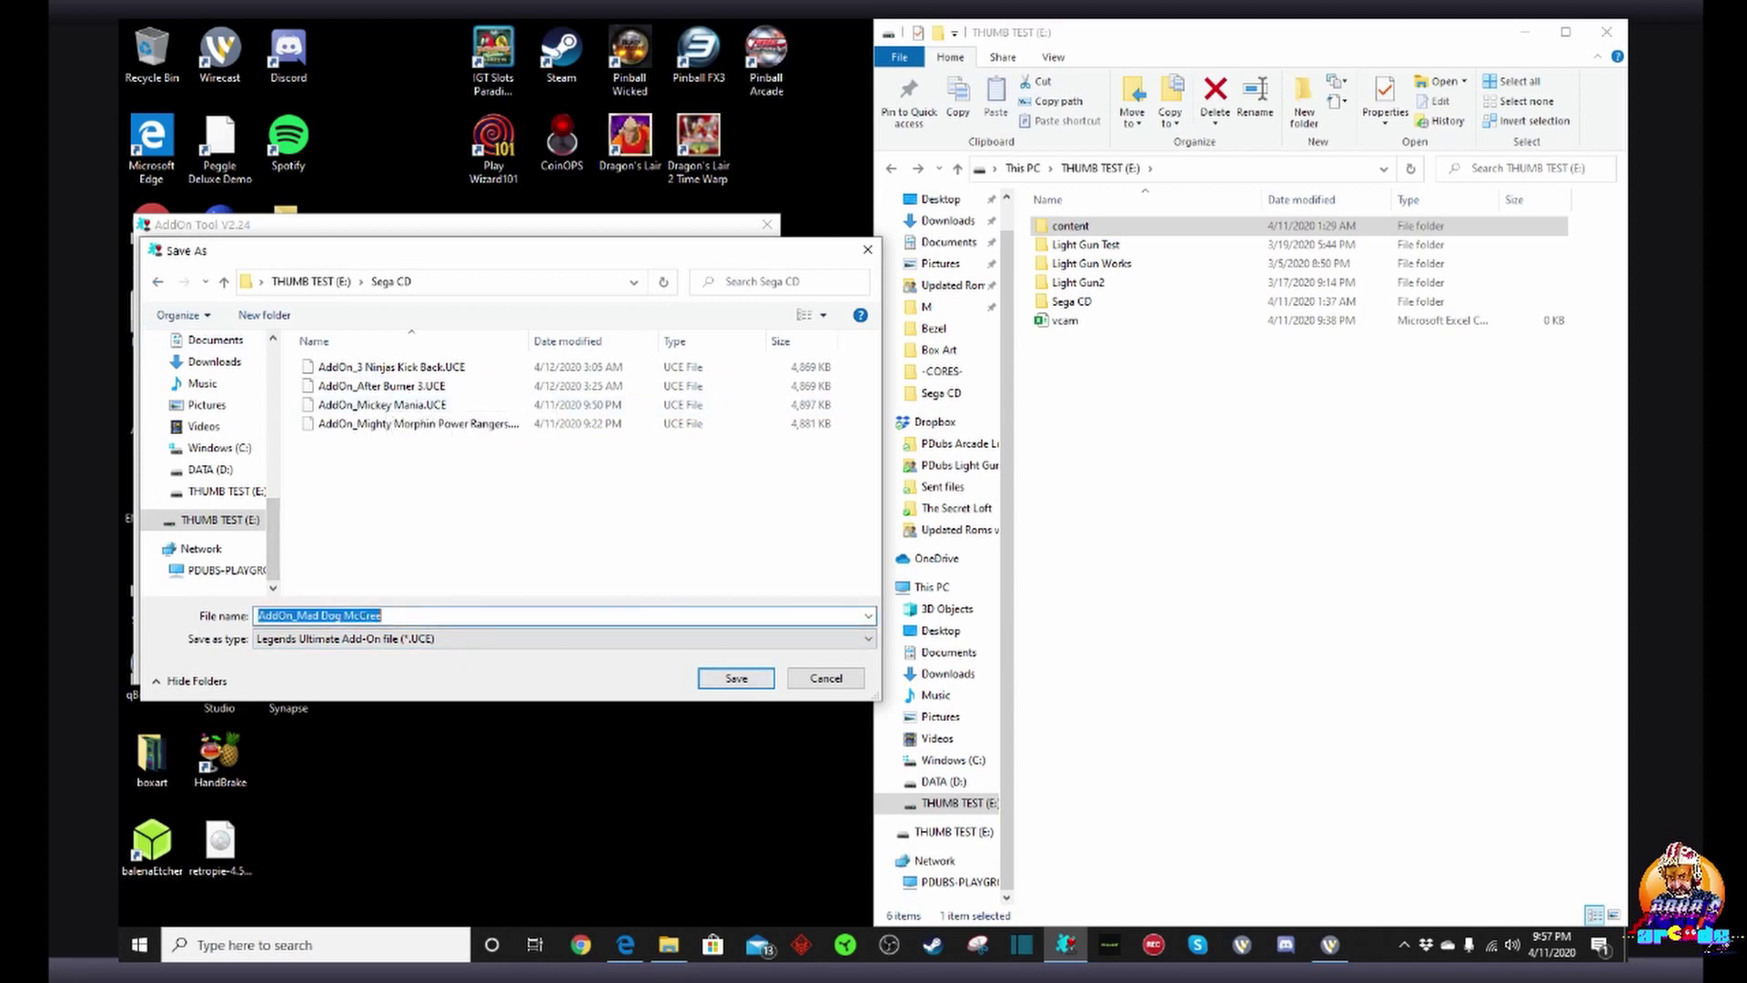
pyautogui.click(736, 678)
pyautogui.press('Return')
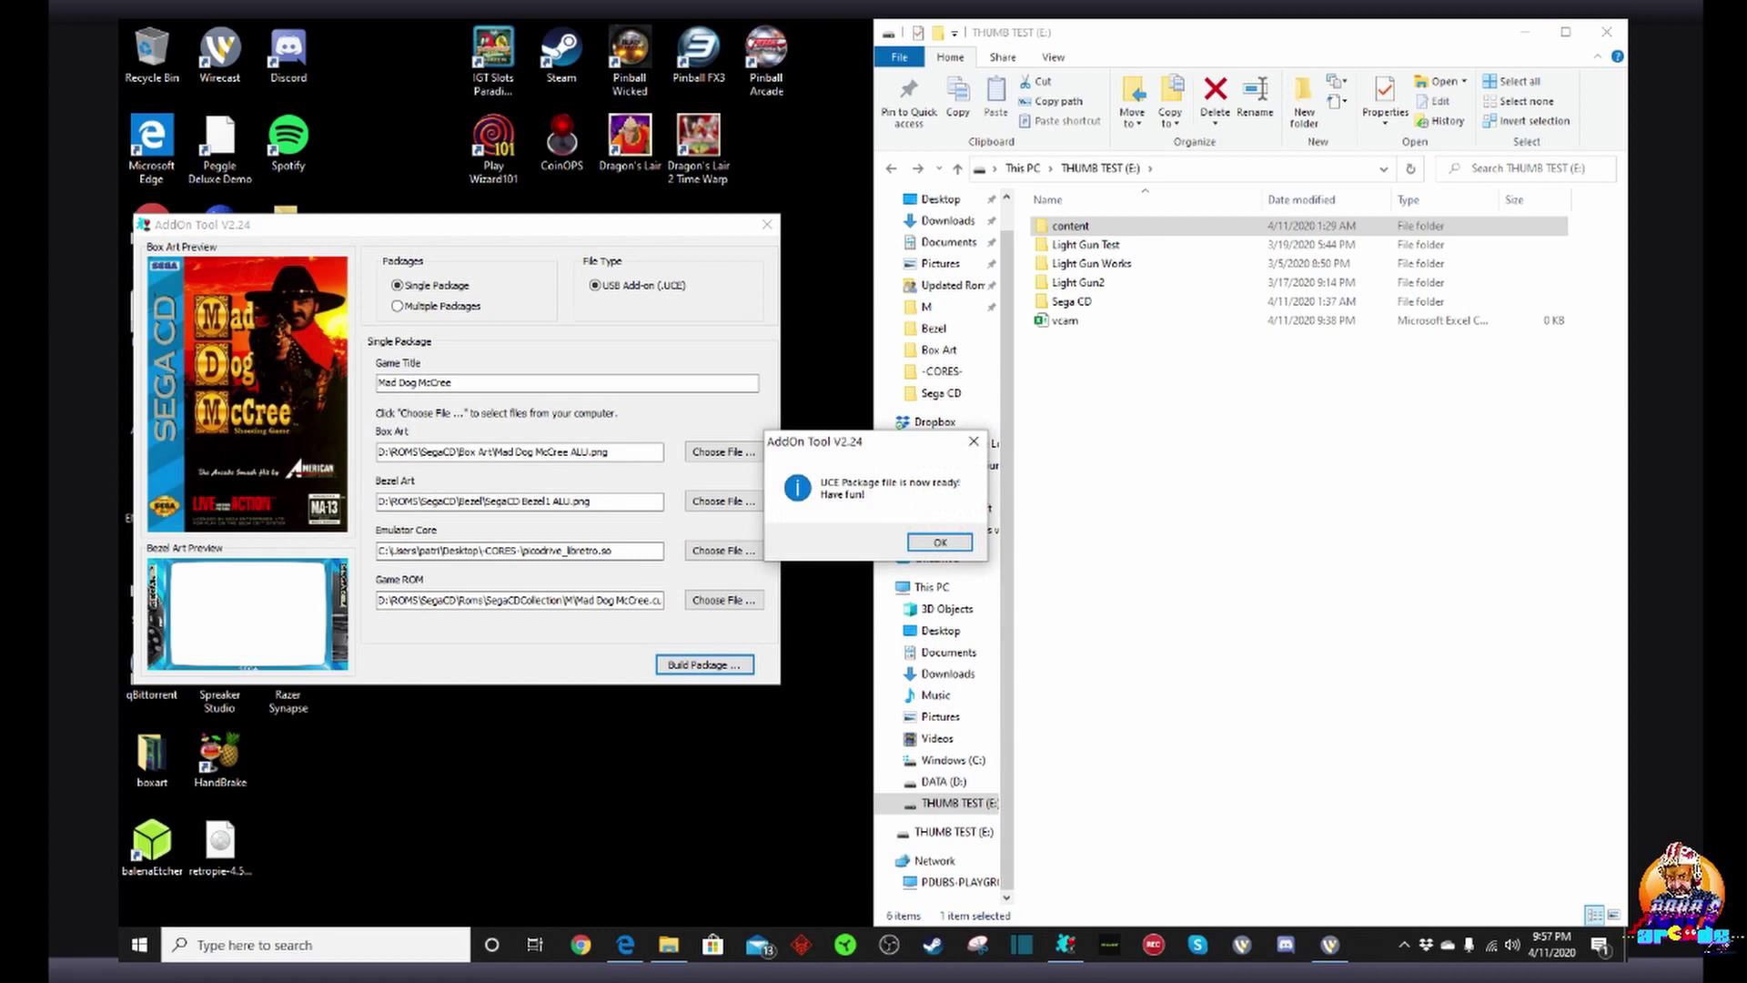
pyautogui.click(940, 543)
# Step: Close AddOn Tool and check the Sega CD folder on THUMB TEST (E:) for the package before closing File Explorer
pyautogui.click(767, 224)
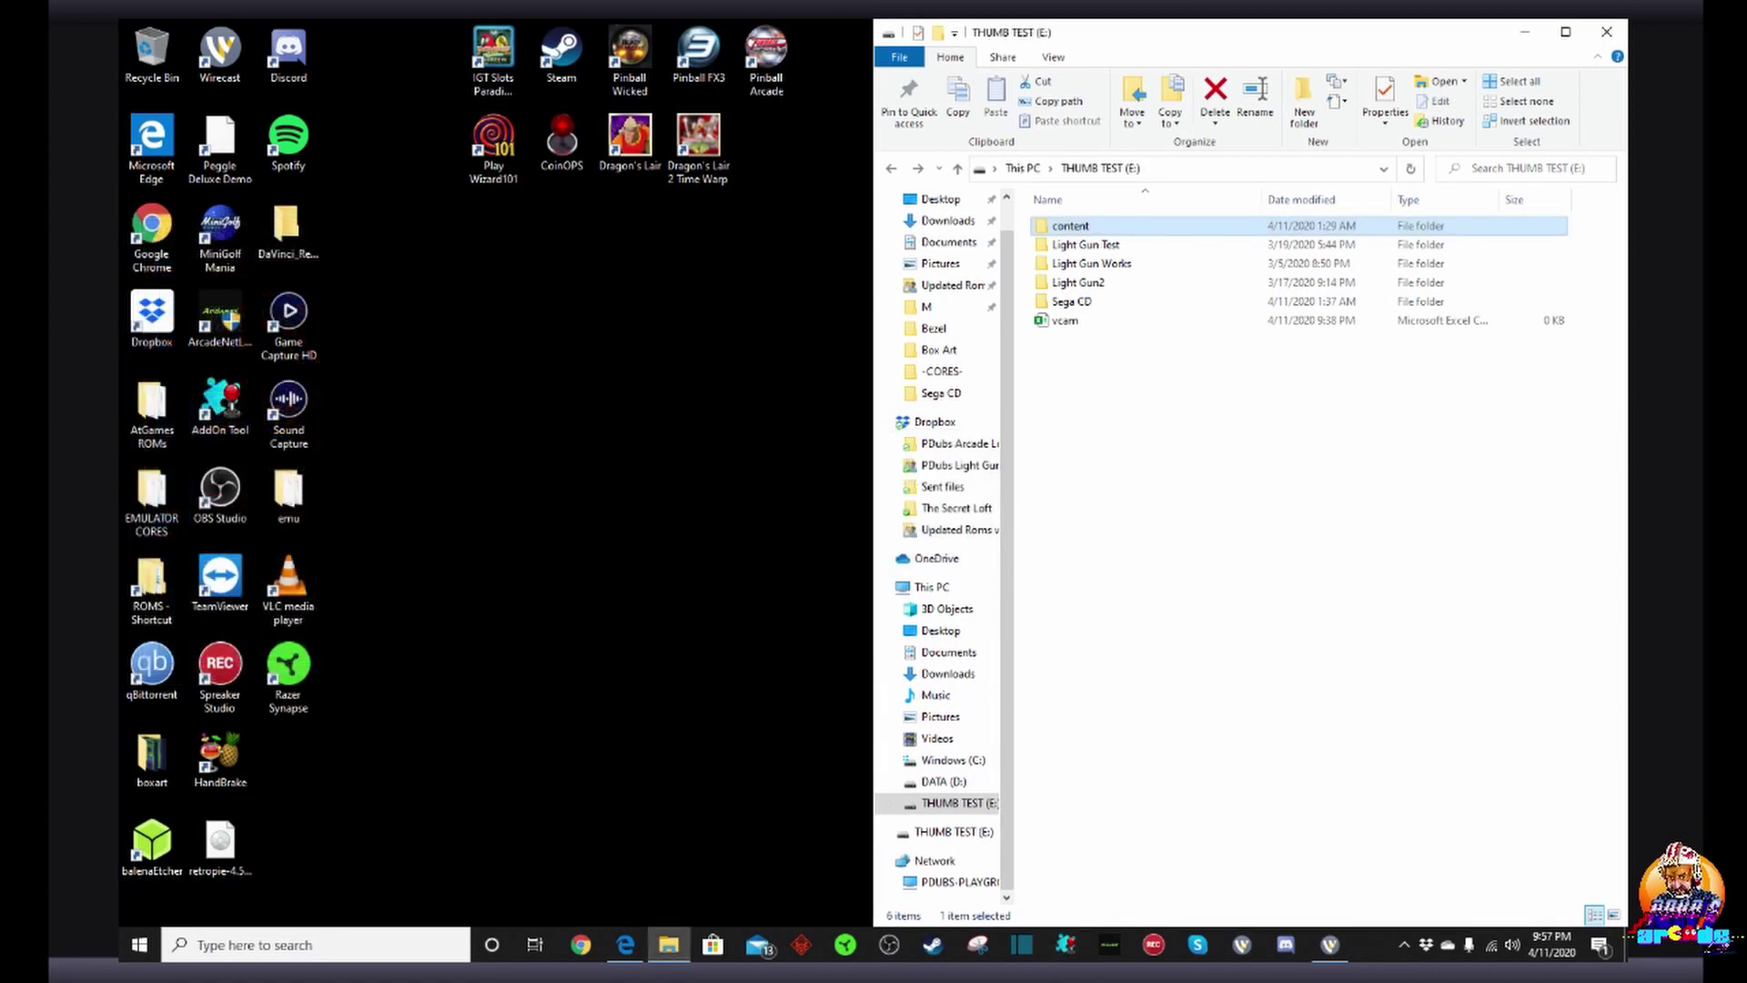
pyautogui.doubleClick(1074, 301)
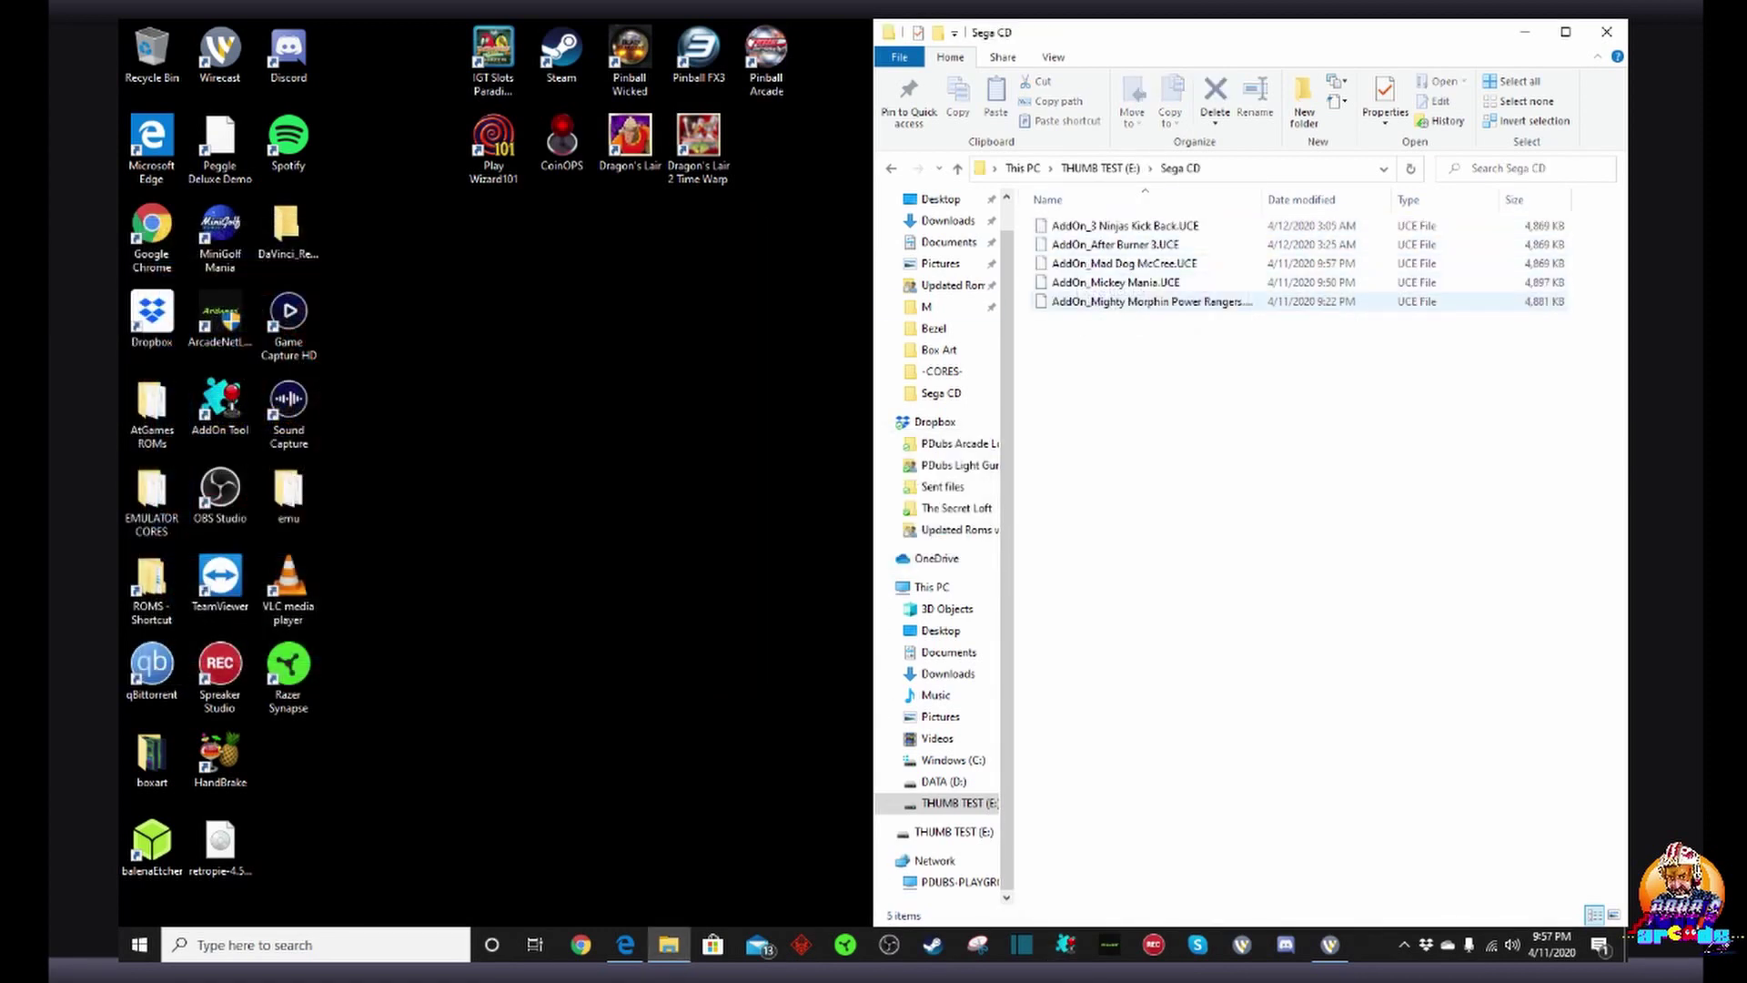
pyautogui.click(1607, 32)
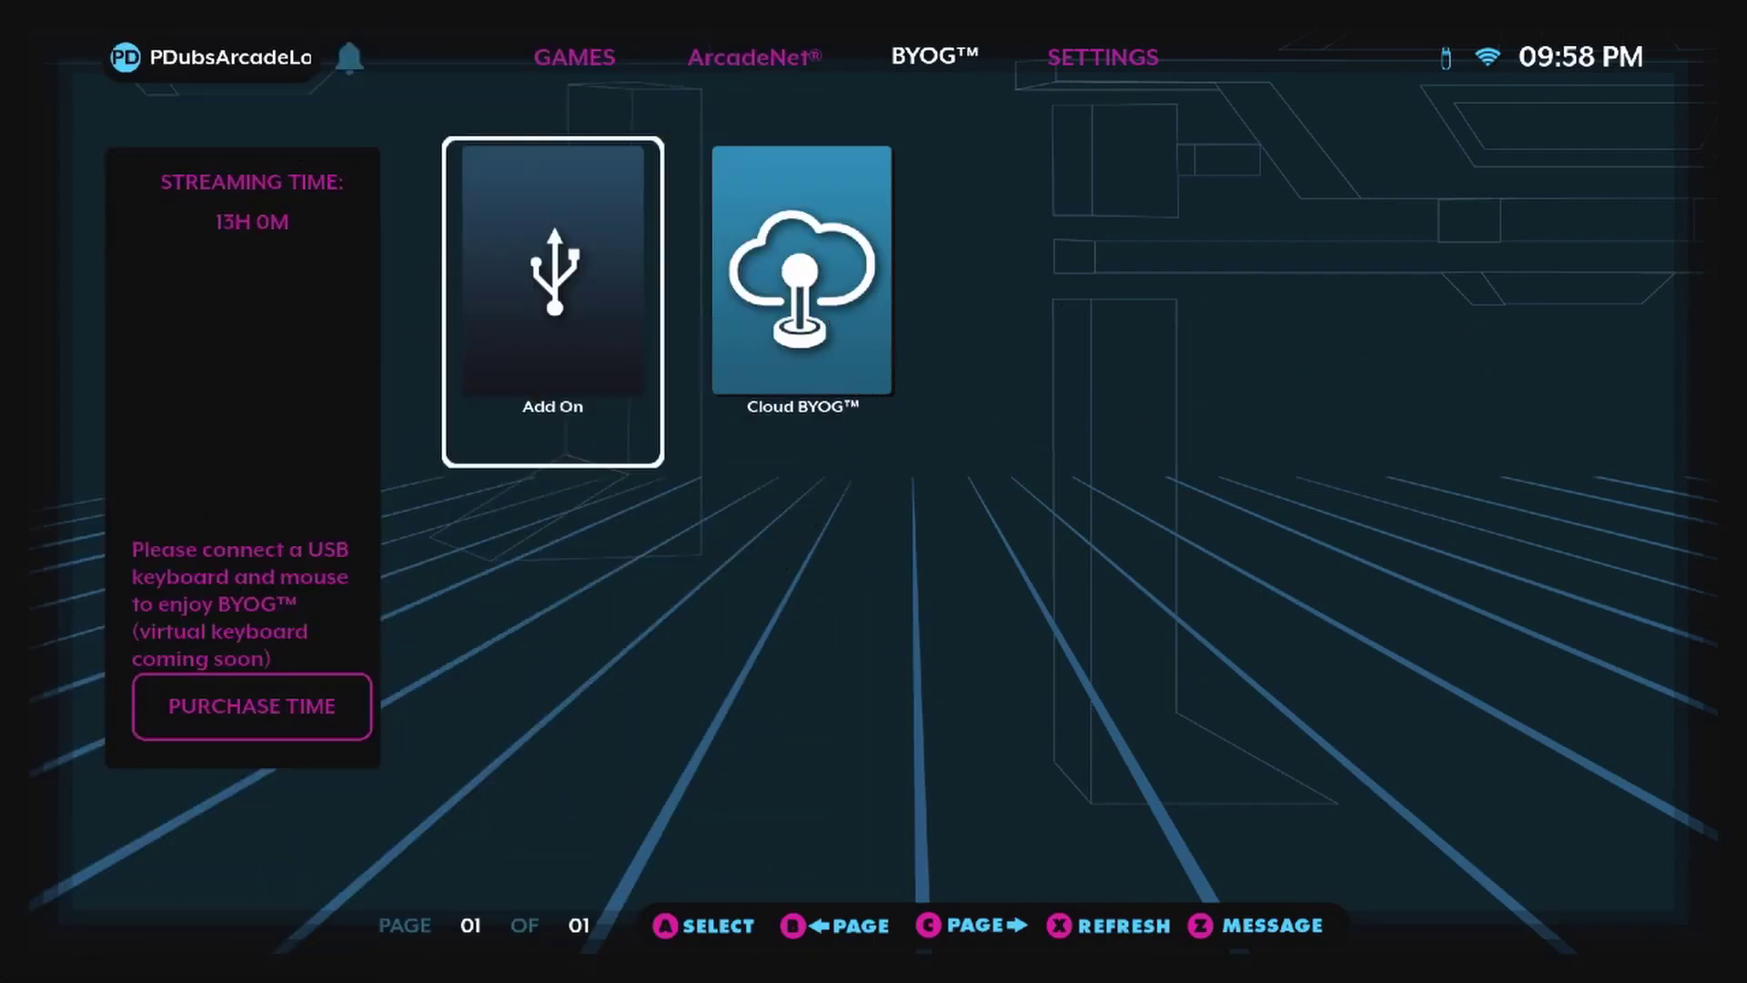
# Step: Switch to the Legends Ultimate's BYOG section, enter Add On, and choose the Sega CD folder on the USB drive
pyautogui.press('Right')
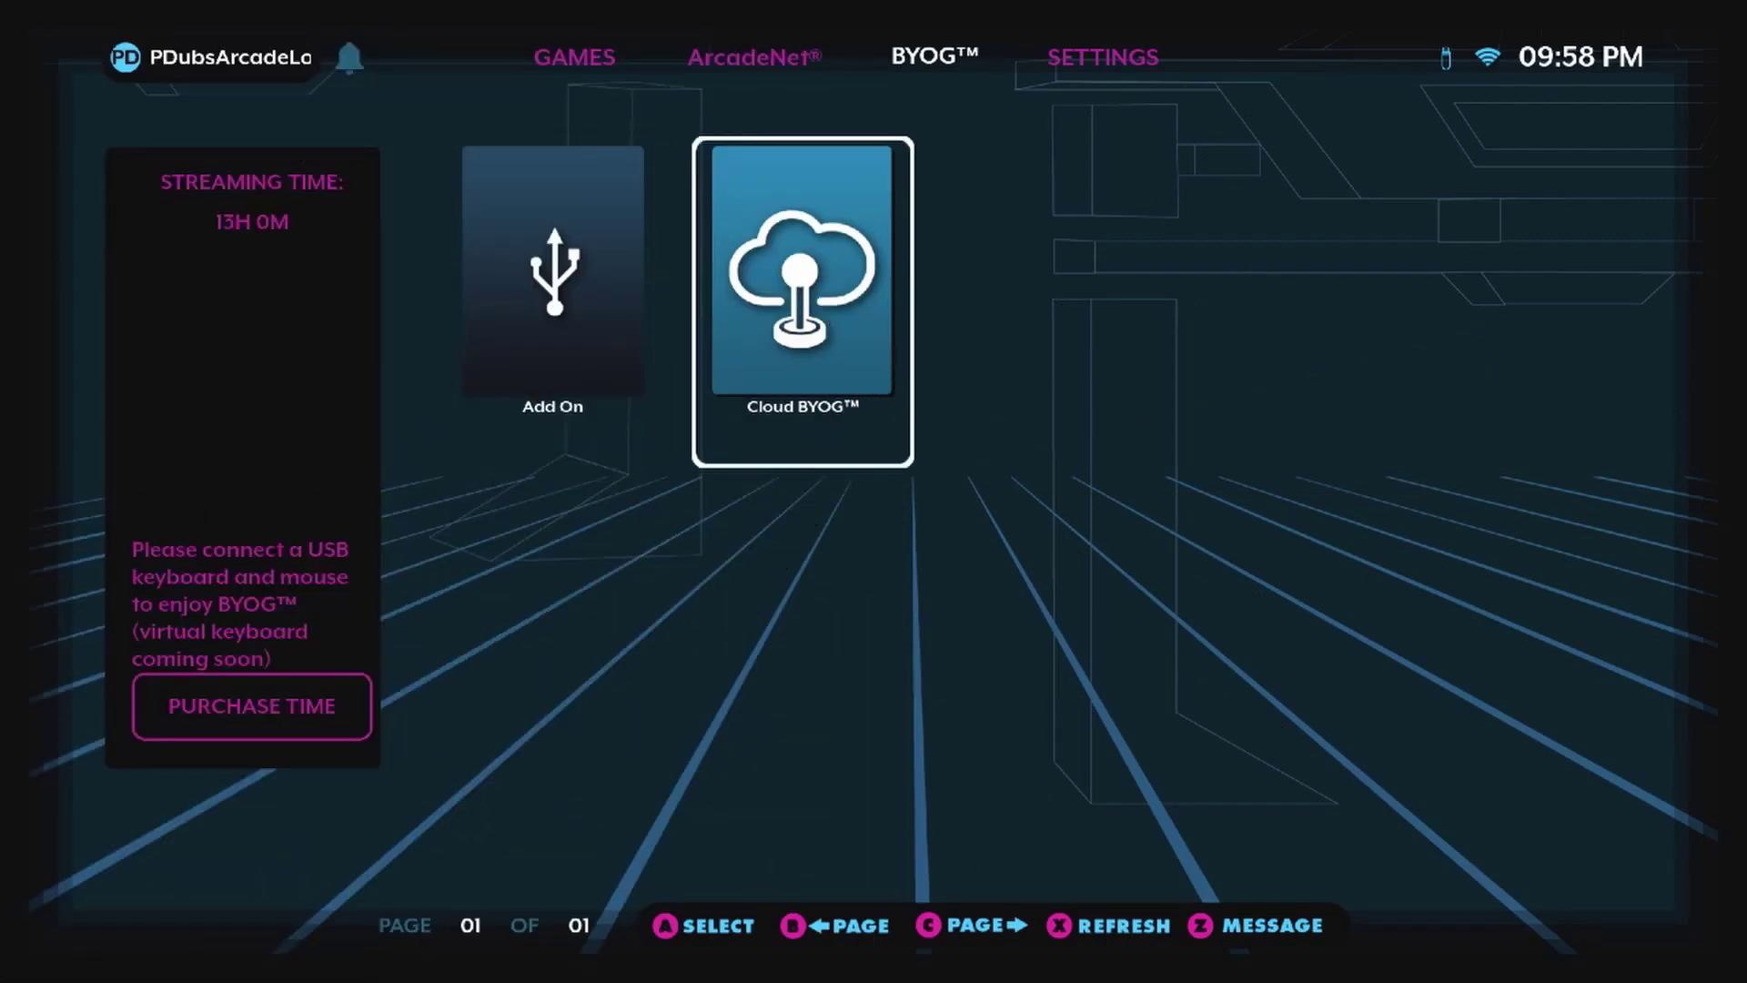
pyautogui.press('Left')
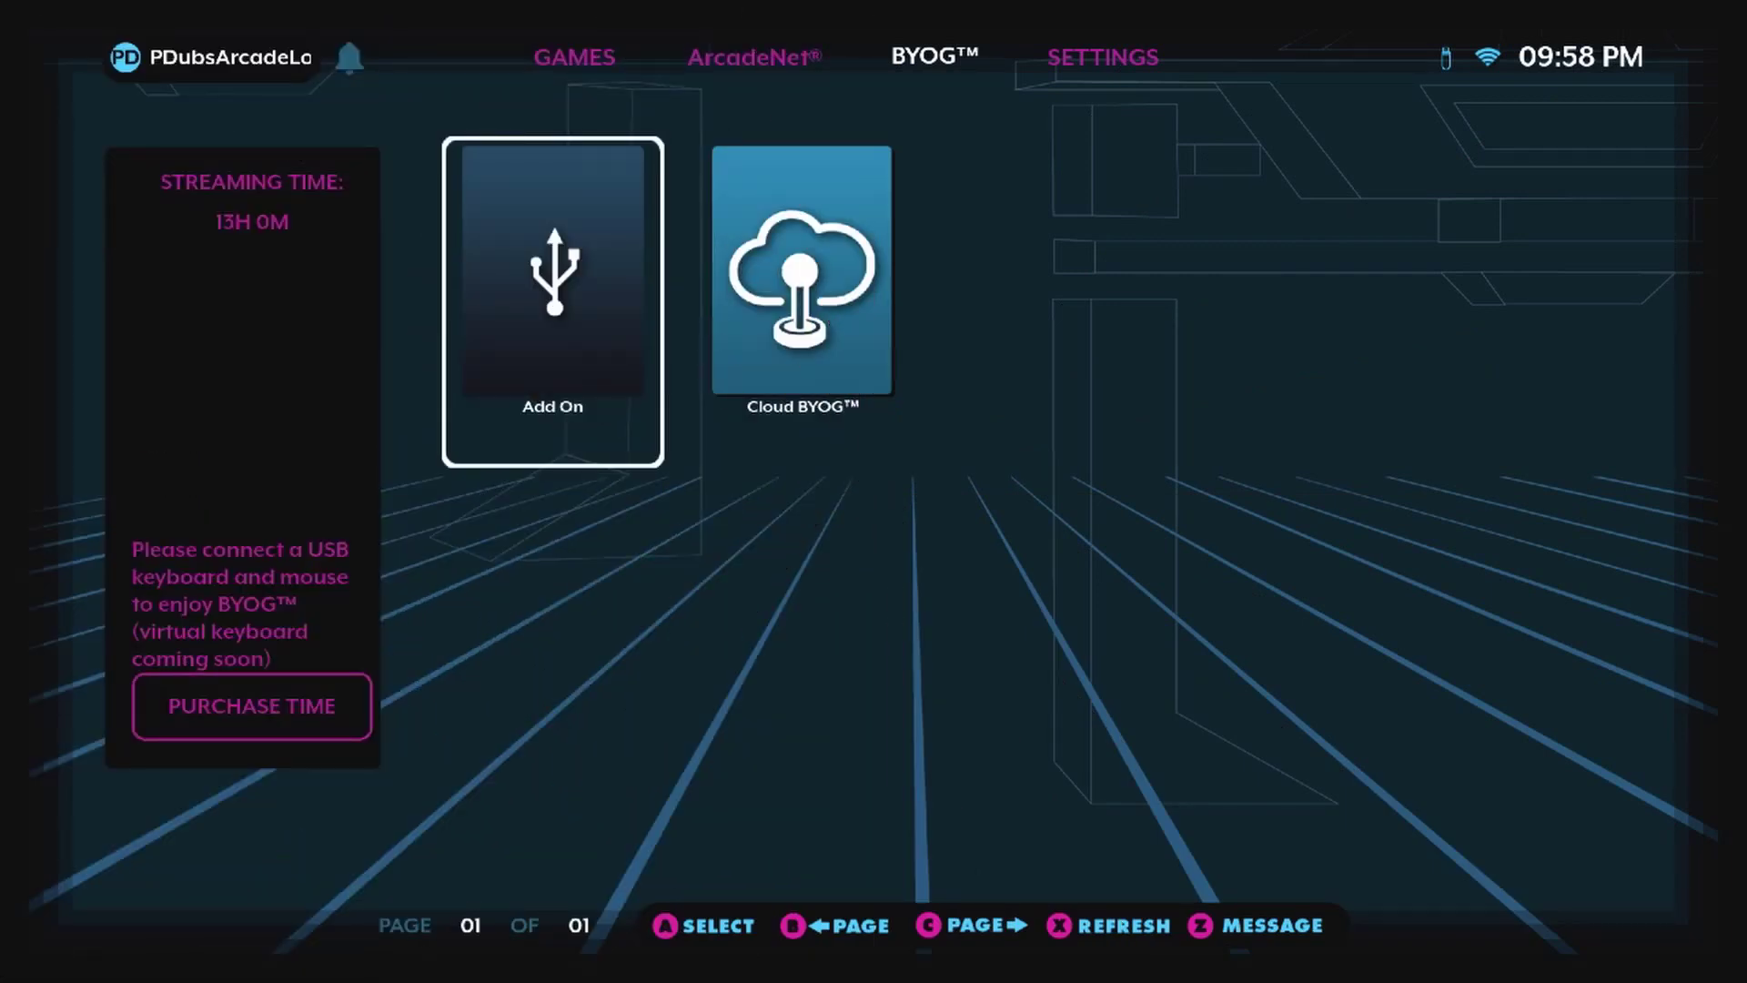
pyautogui.press('Return')
pyautogui.press('Down')
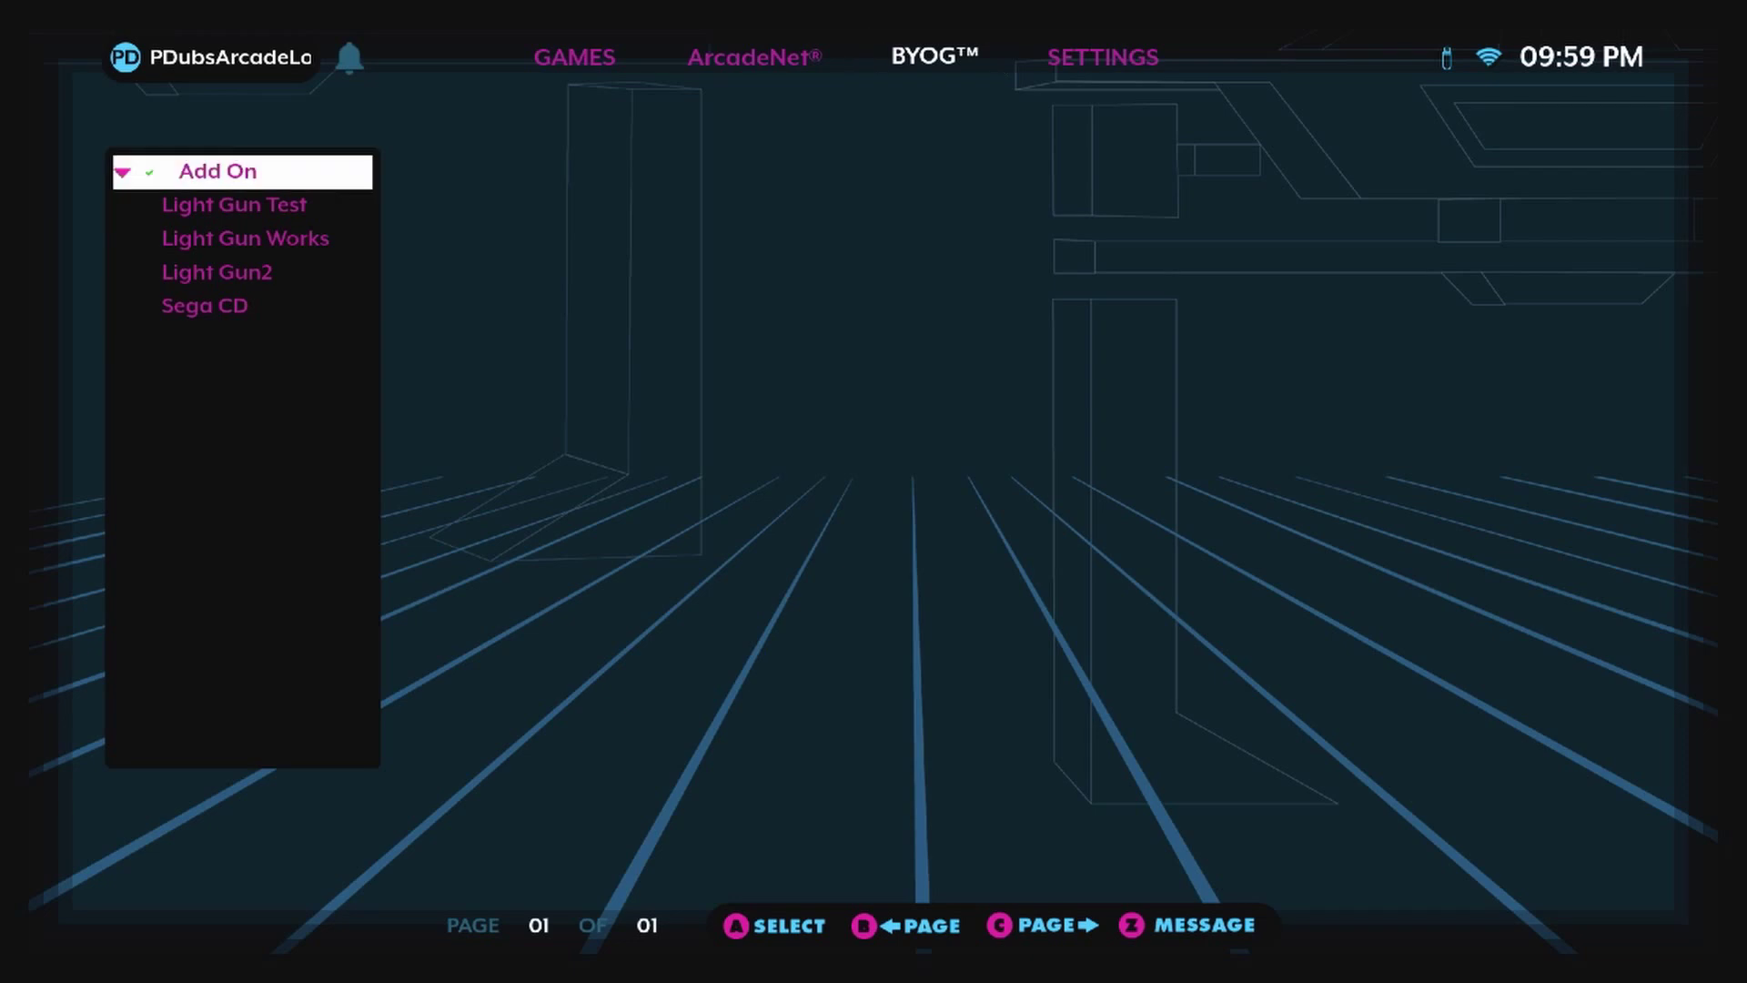
pyautogui.press('Down')
pyautogui.press('Down')
pyautogui.press('Down')
pyautogui.press('Down')
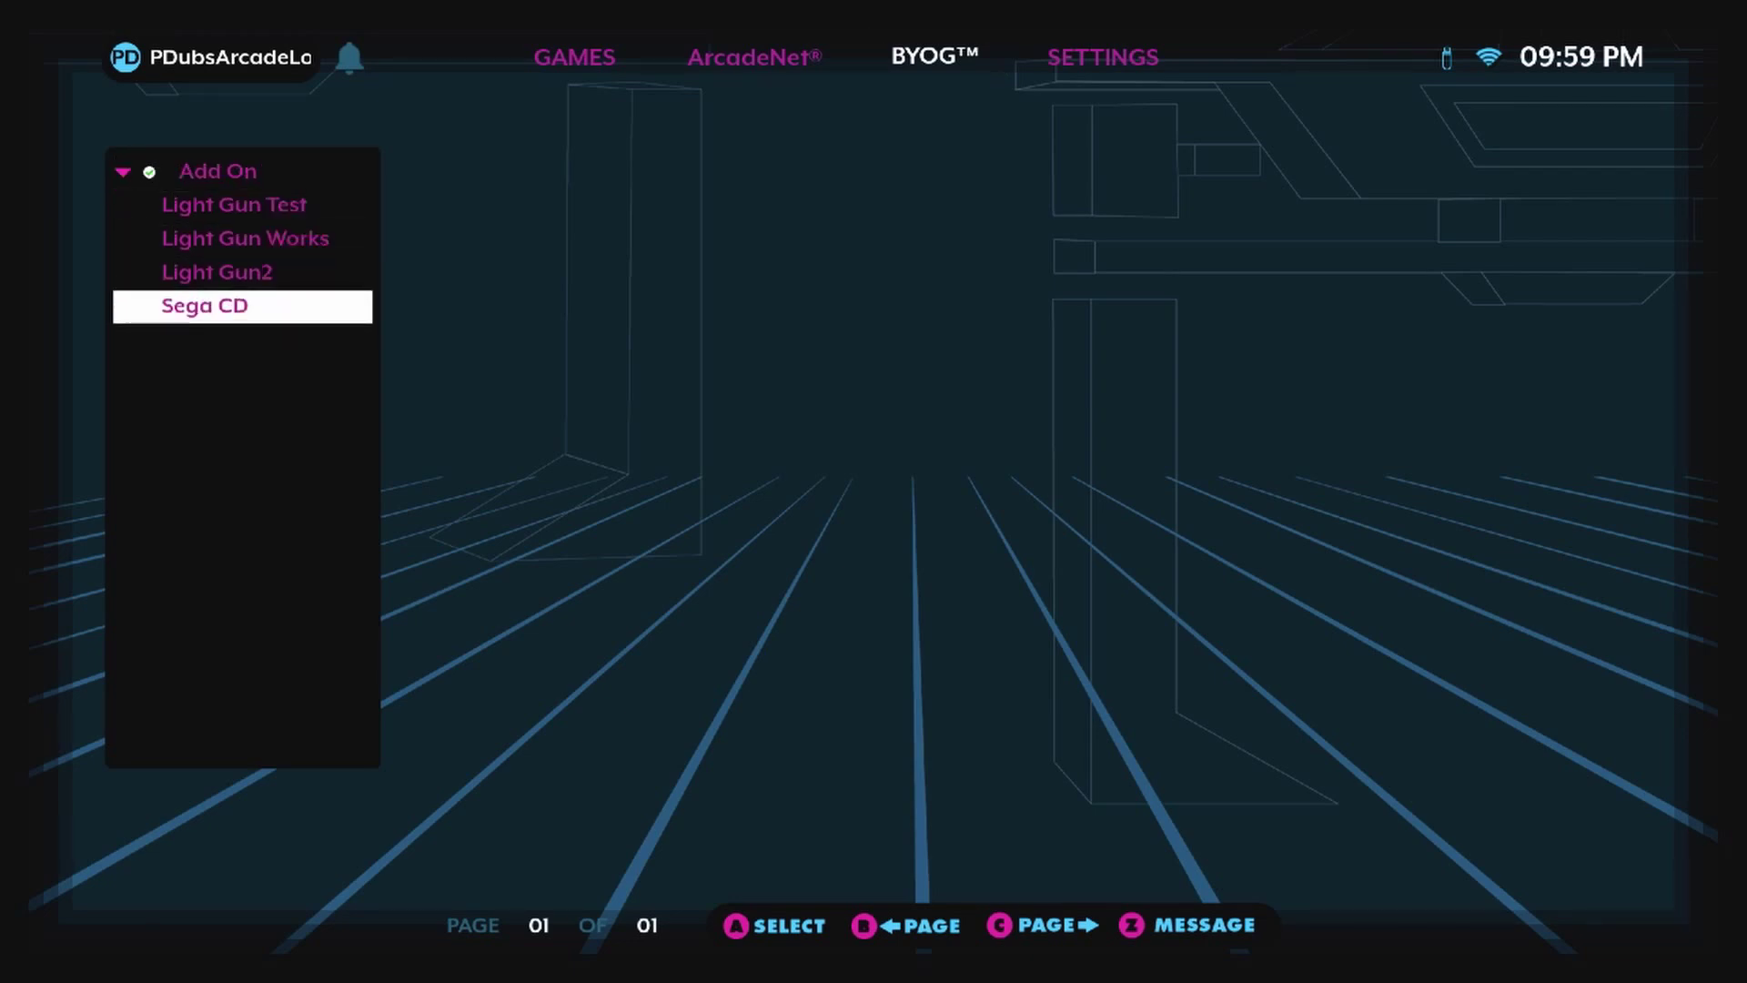
# Step: Browse the Sega CD games and launch Mad Dog McCree
pyautogui.press('Right')
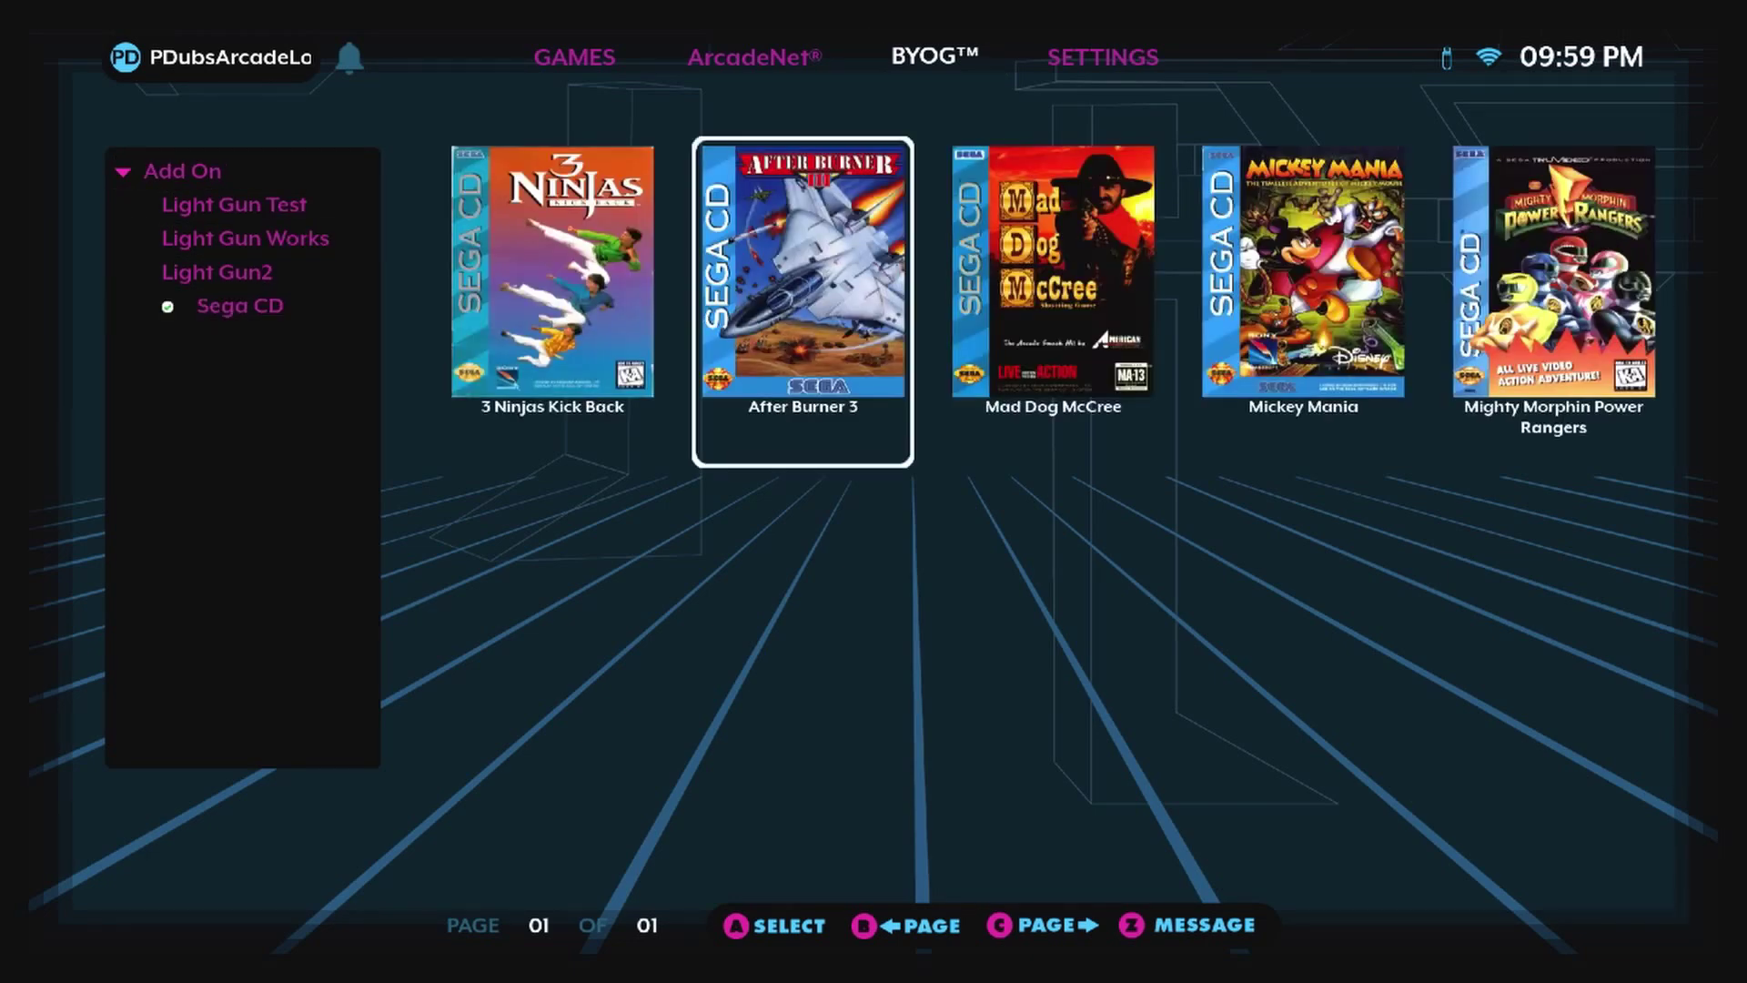
pyautogui.press('Right')
pyautogui.press('Right')
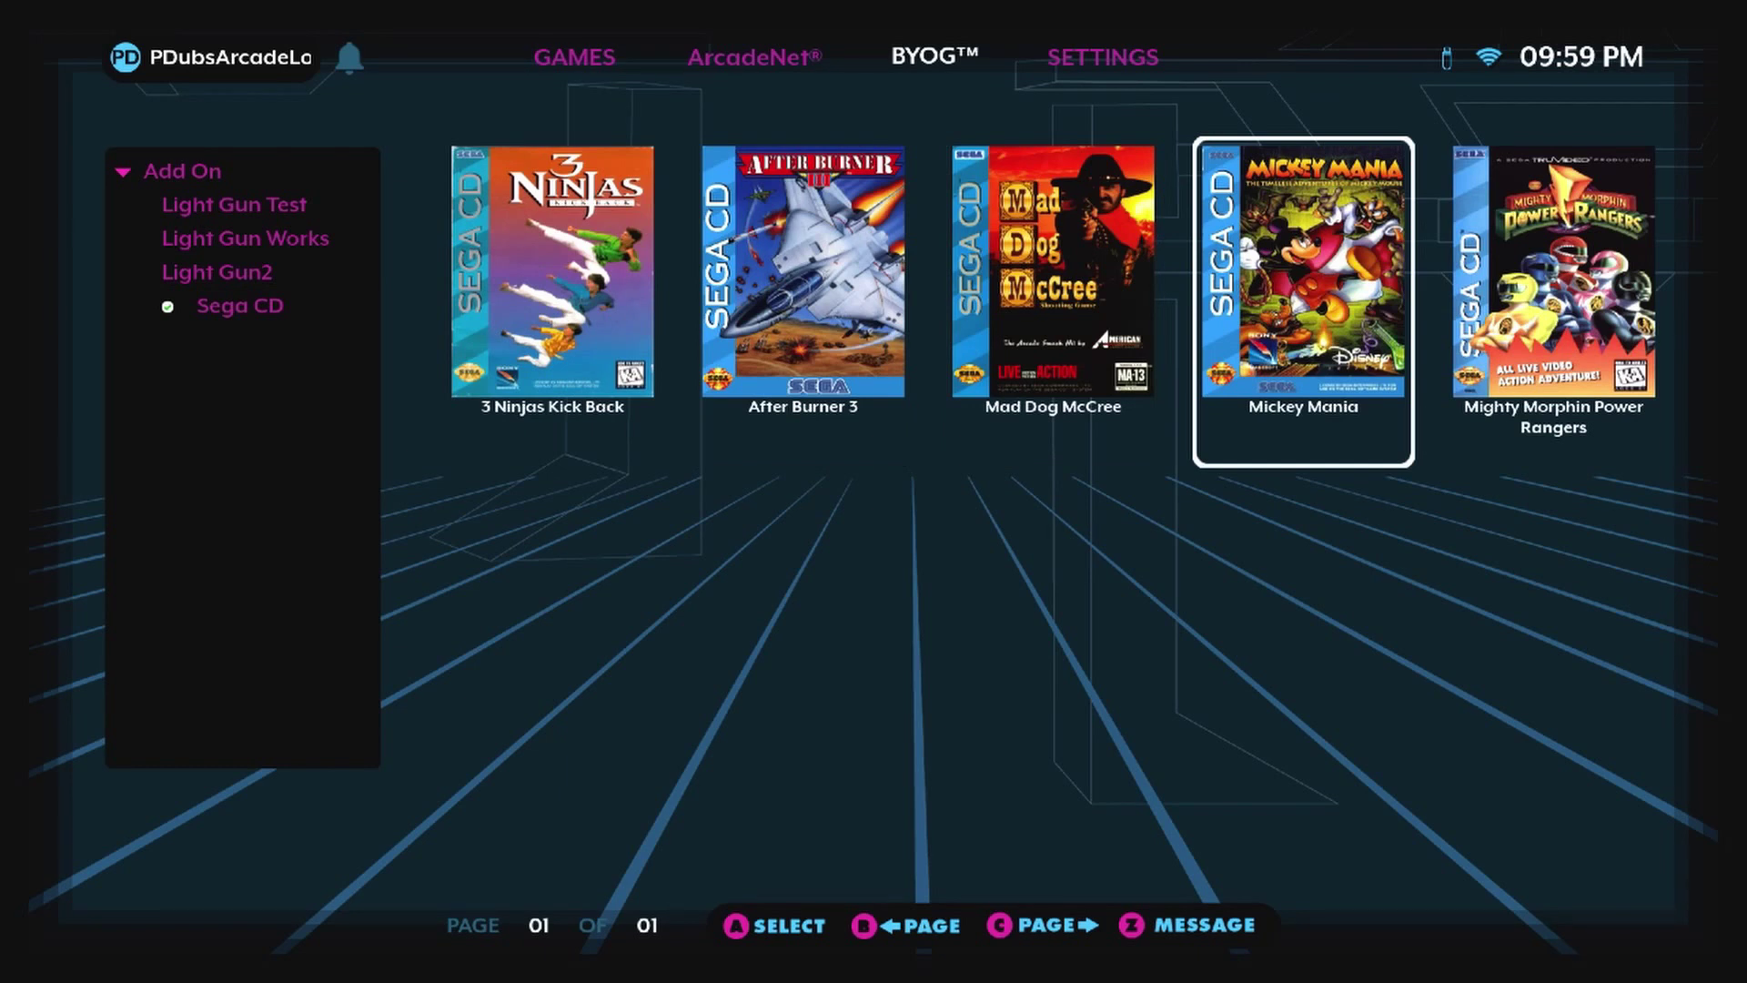
pyautogui.press('Return')
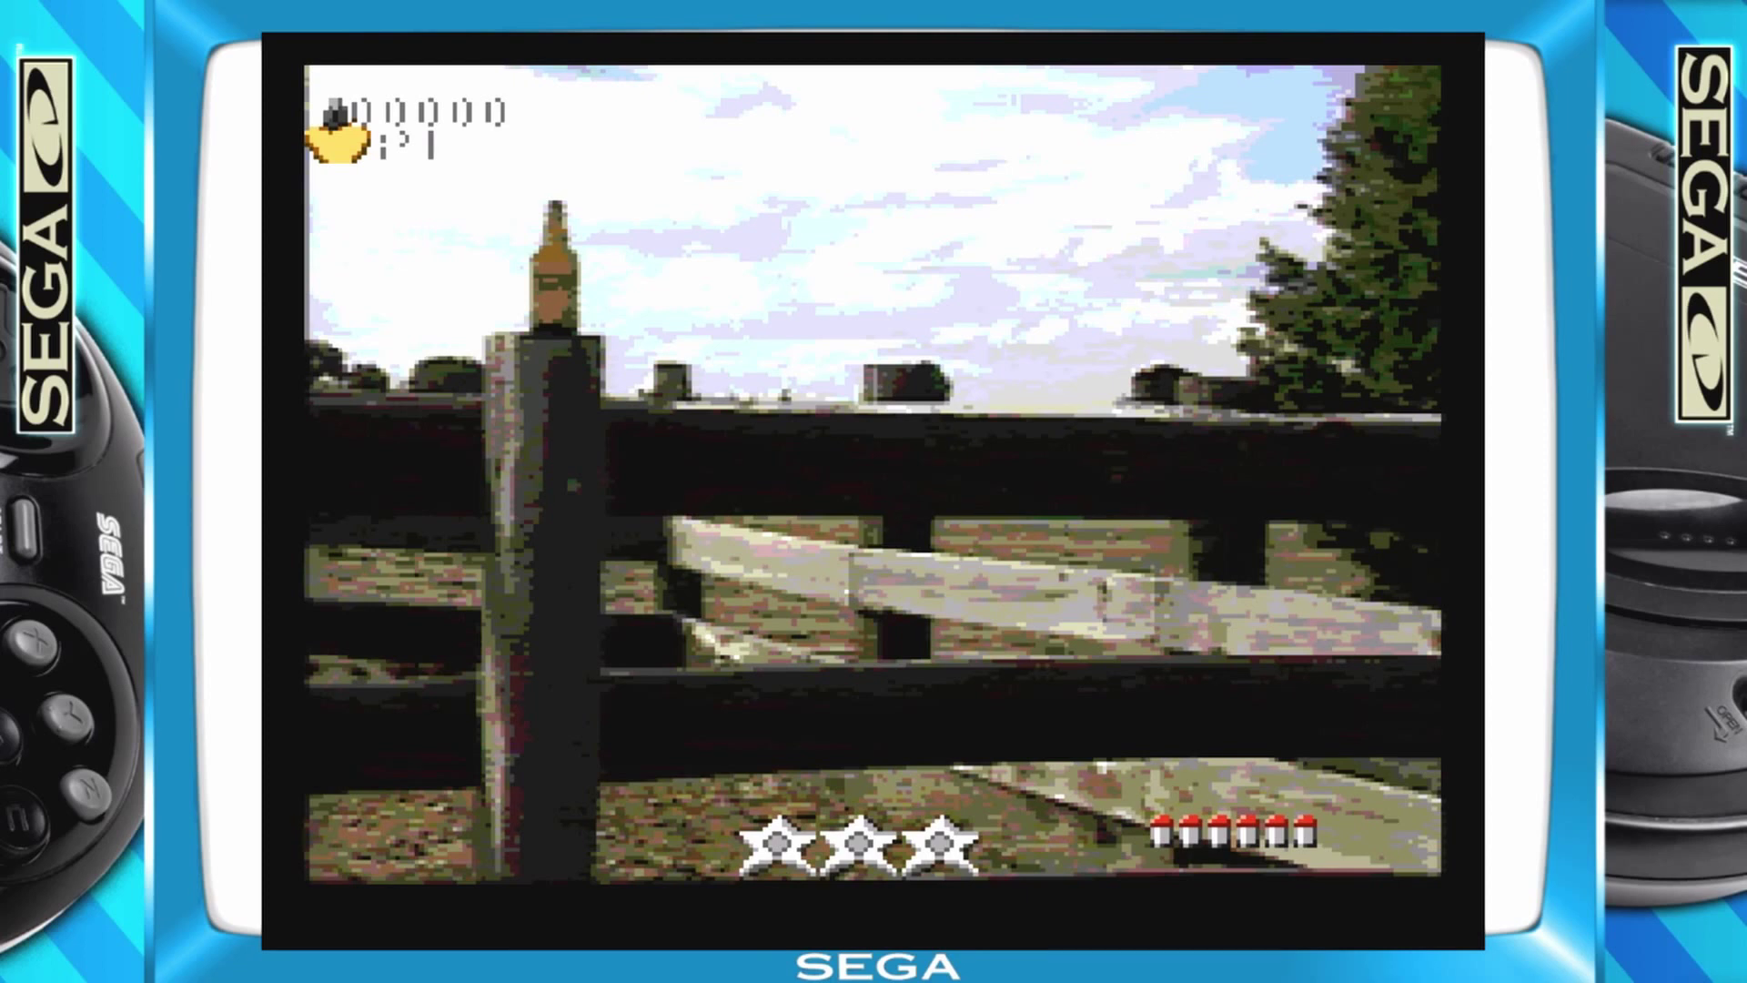
pyautogui.click(557, 273)
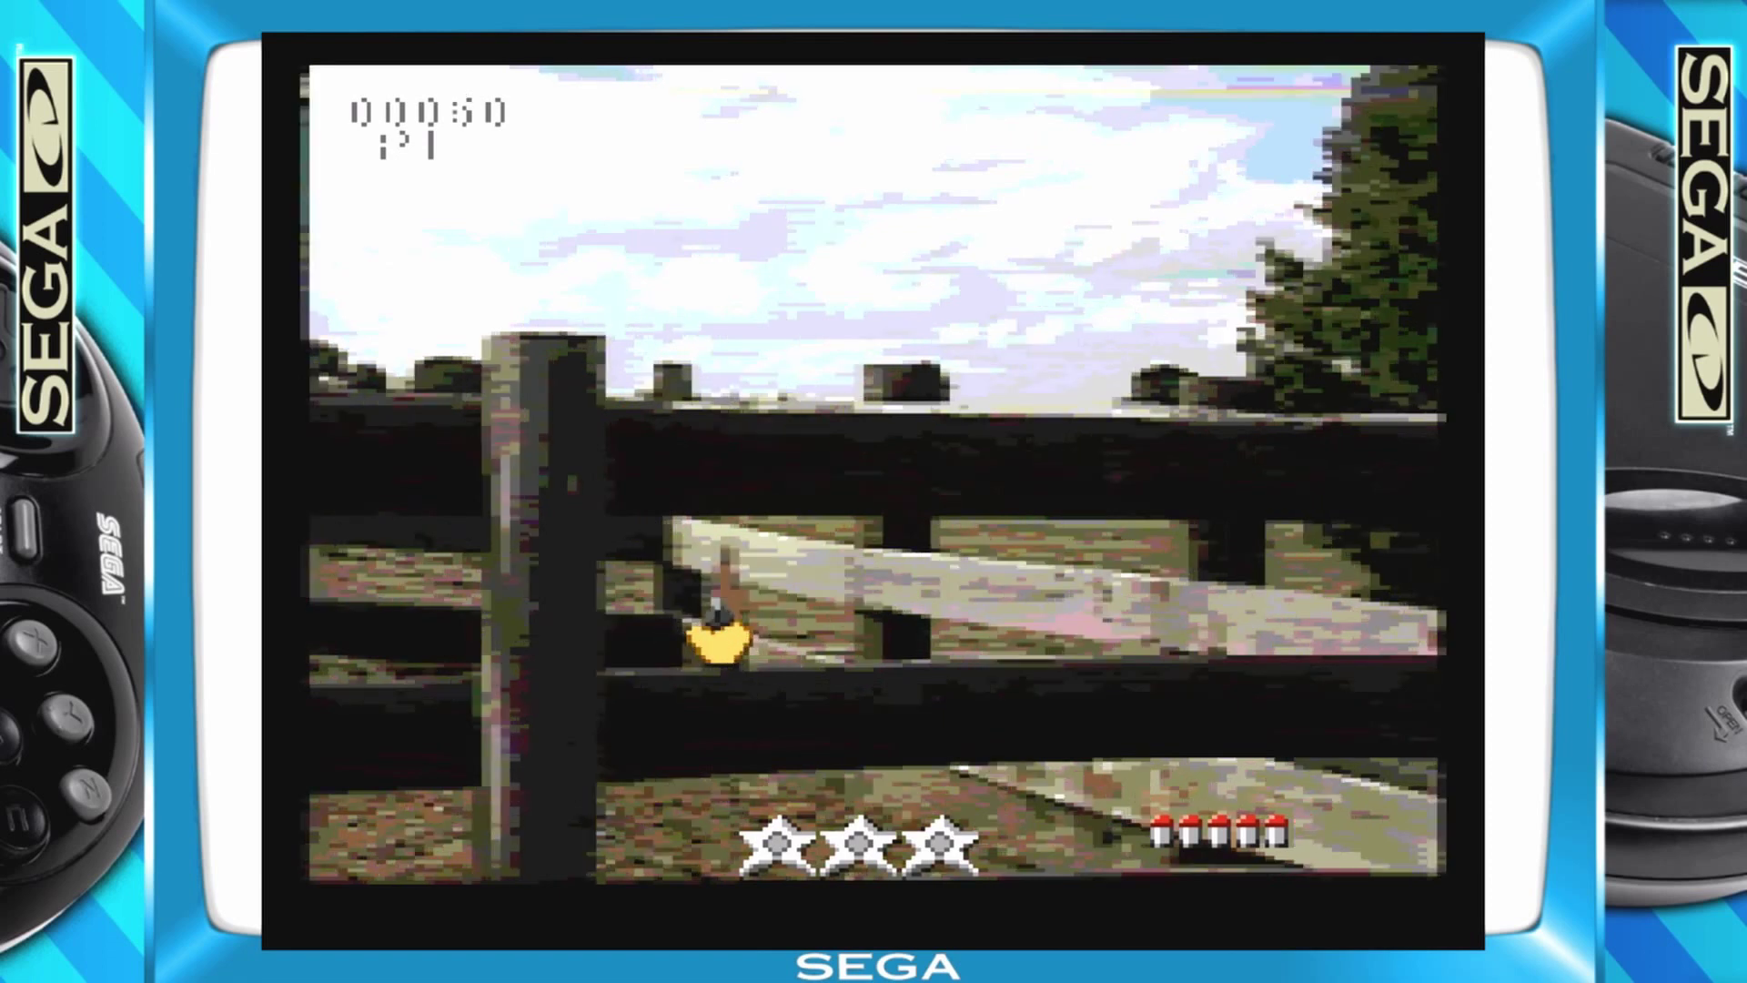
pyautogui.click(720, 628)
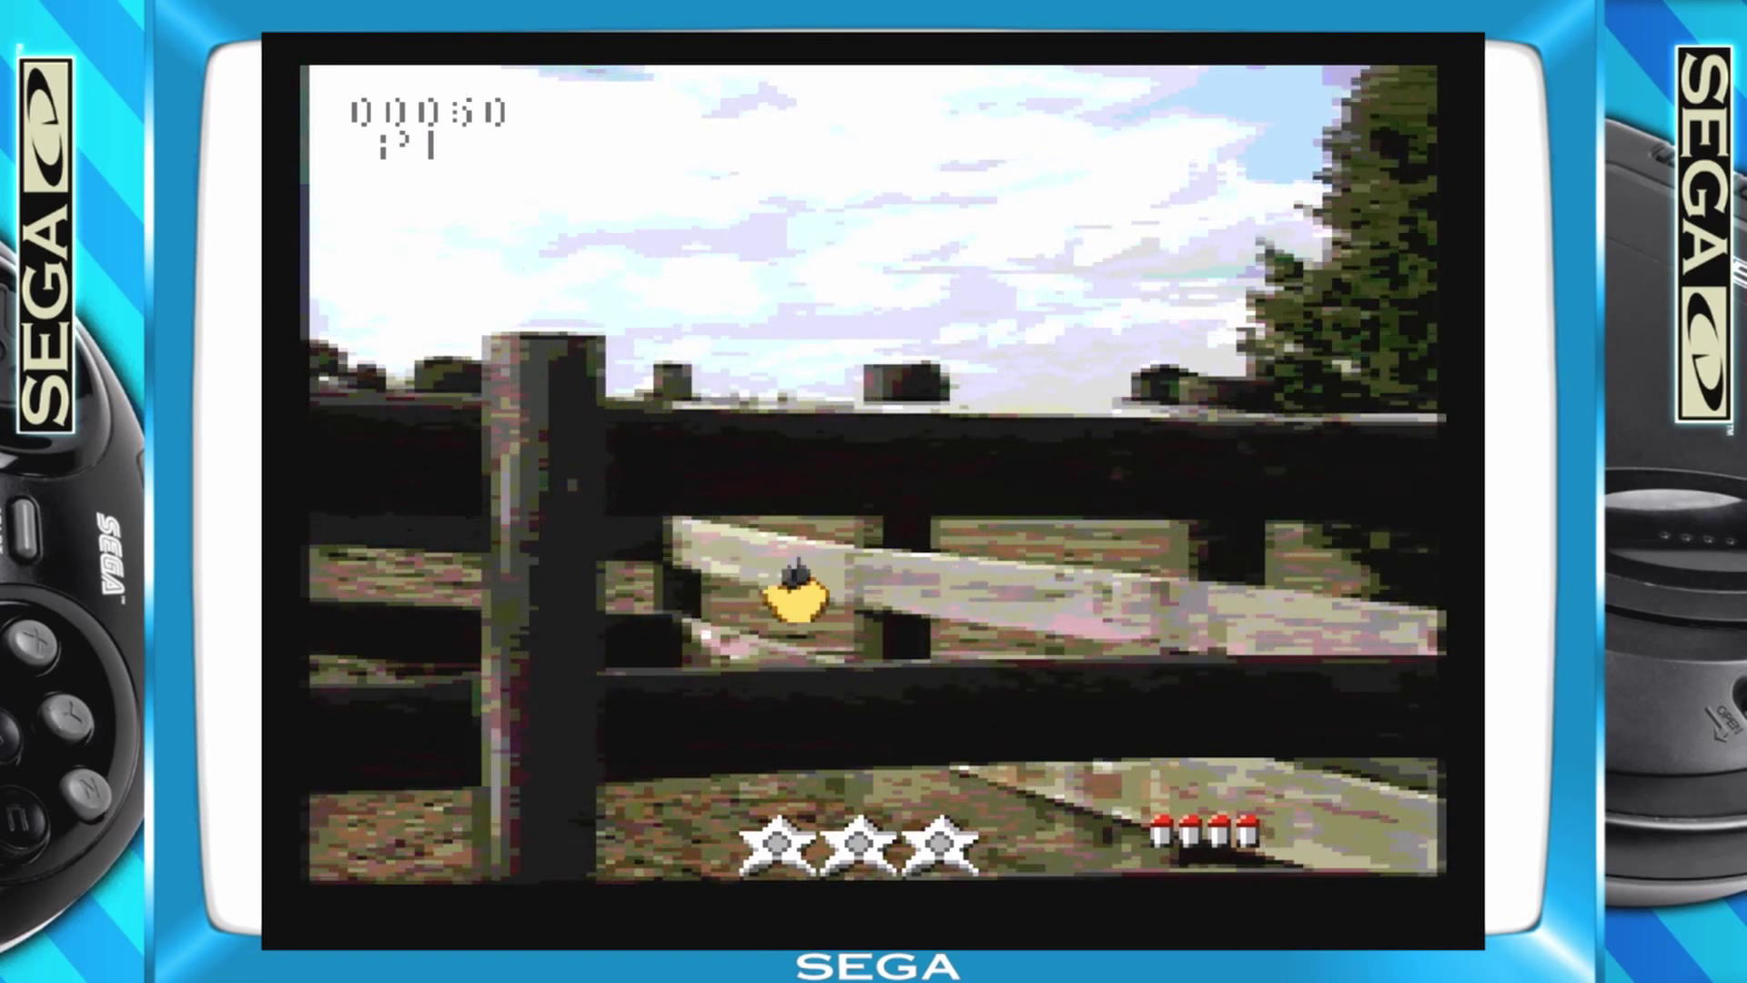